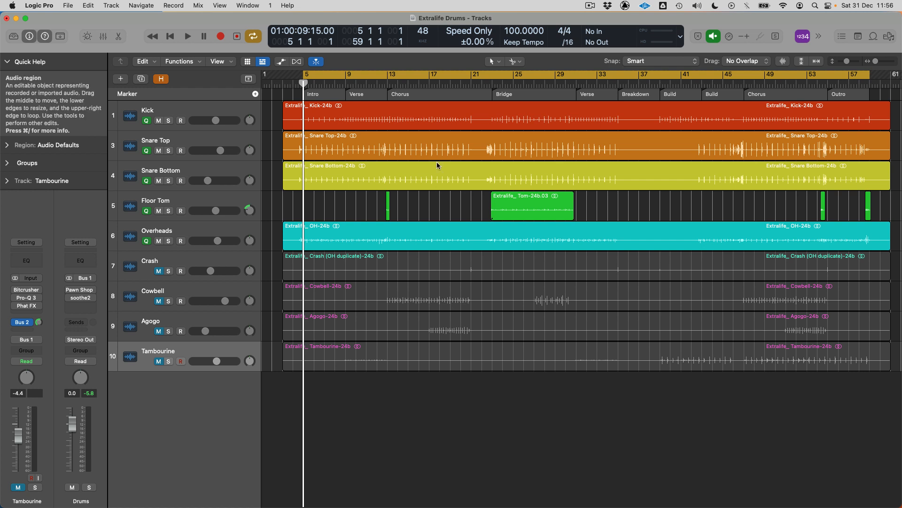
# - Examine the Kick waveform in the audio file editor around the gap before the Bridge, and return to the track arrangement
pyautogui.doubleClick(442, 120)
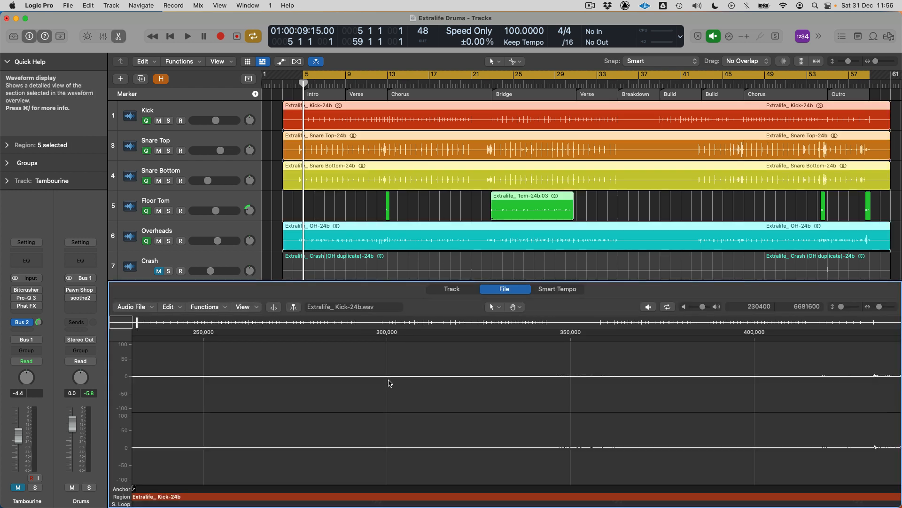
pyautogui.click(381, 207)
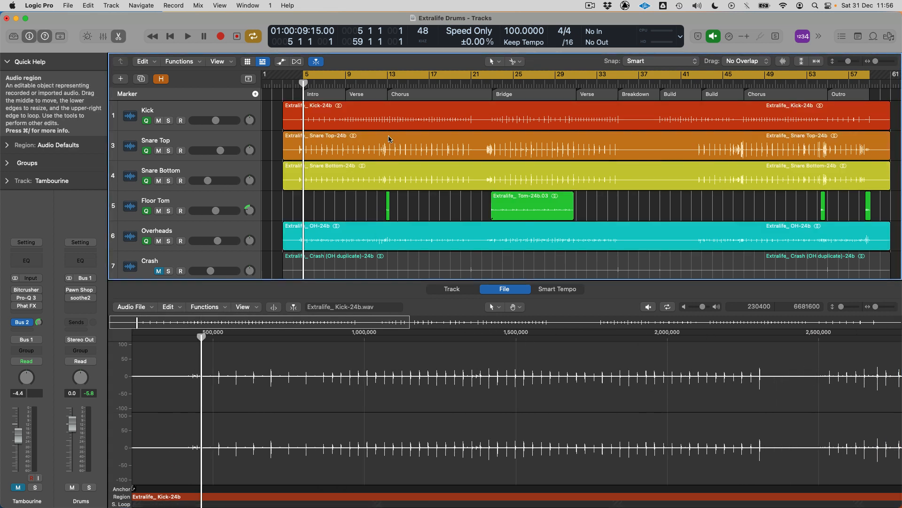
pyautogui.click(389, 127)
pyautogui.hscroll(10, 394, 381)
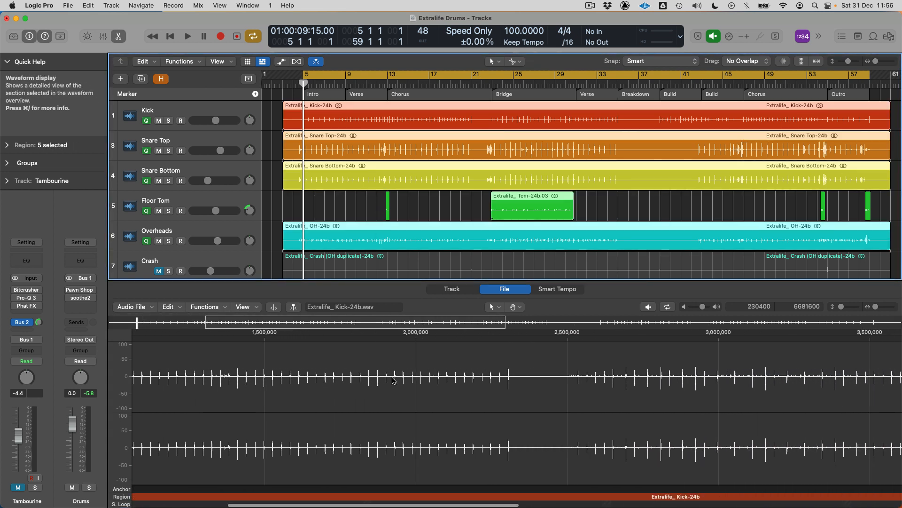
pyautogui.moveTo(460, 392); pyautogui.dragTo(540, 348)
pyautogui.scroll(5, 522, 392)
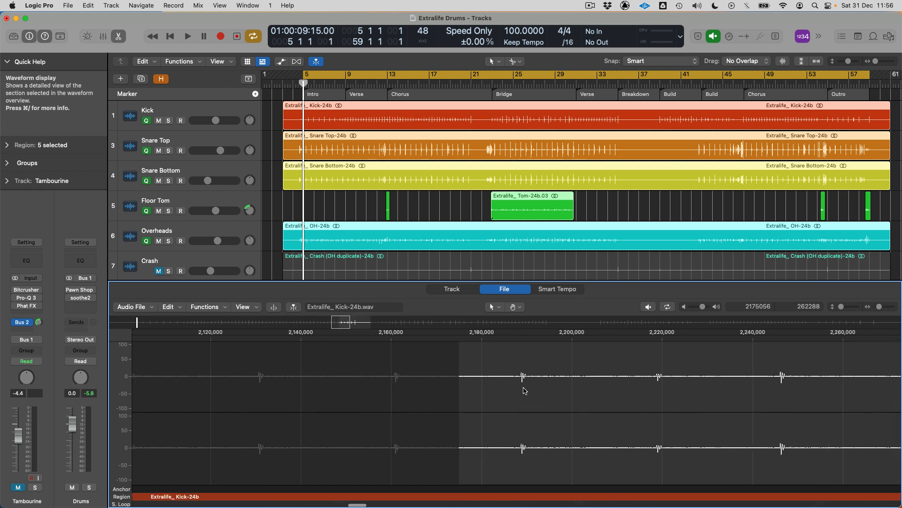
pyautogui.hscroll(10, 498, 404)
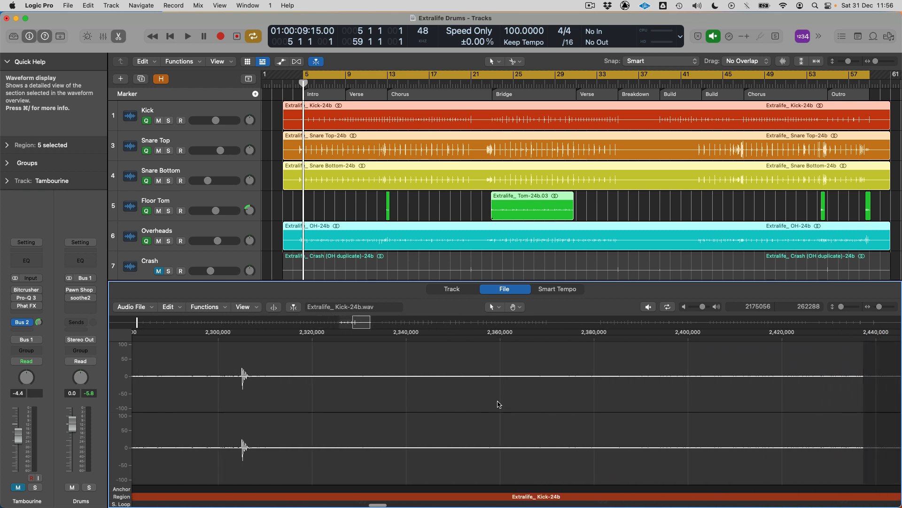
pyautogui.moveTo(243, 396); pyautogui.dragTo(315, 406)
pyautogui.press('e')
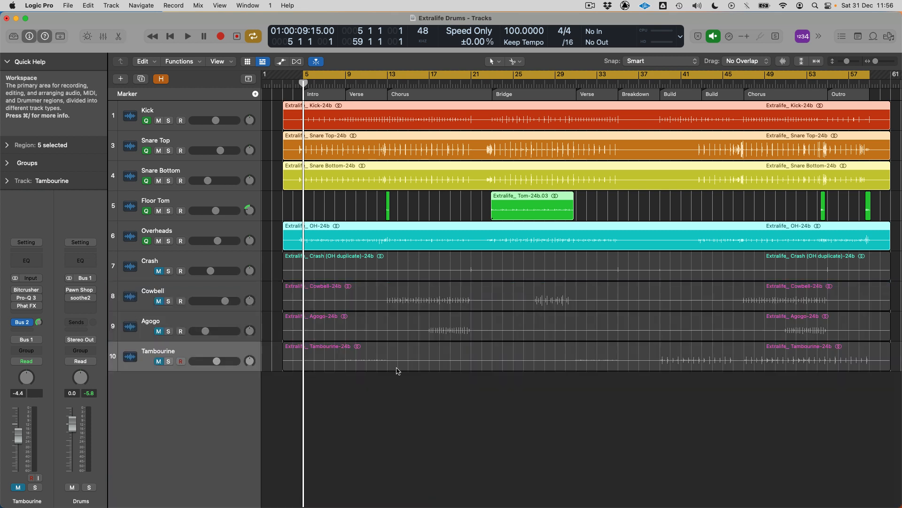
pyautogui.click(396, 435)
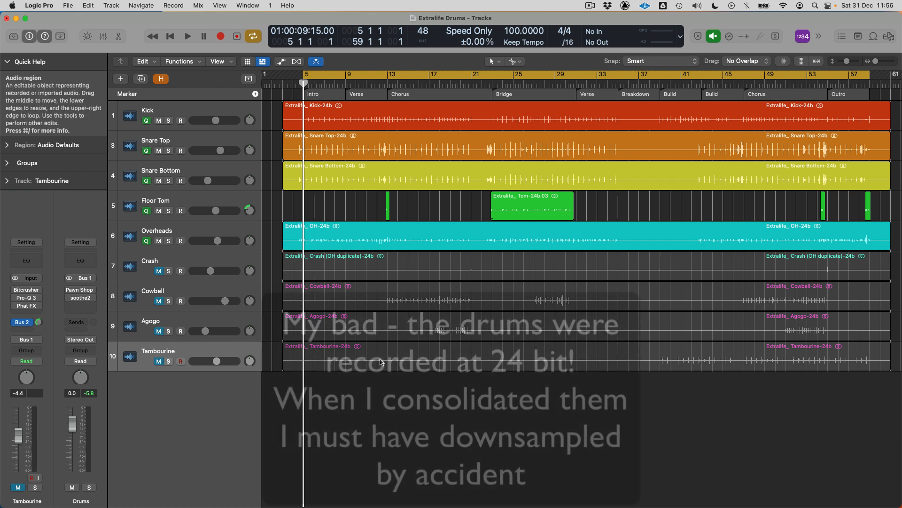
# - Collapse the Quick Help area and highlight the Kick through Plate channel strips in the mixer, returning to the arrangement with everything deselected
pyautogui.hotkey('shift', '/')
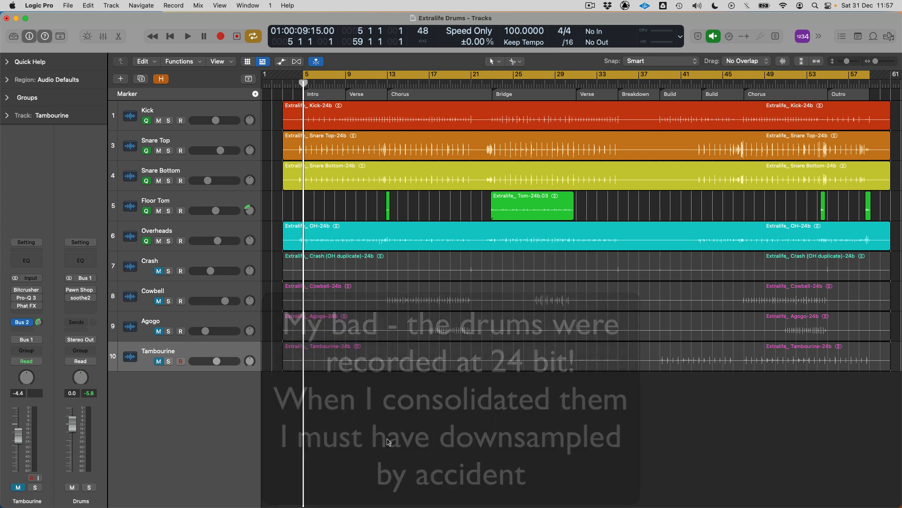
pyautogui.press('x')
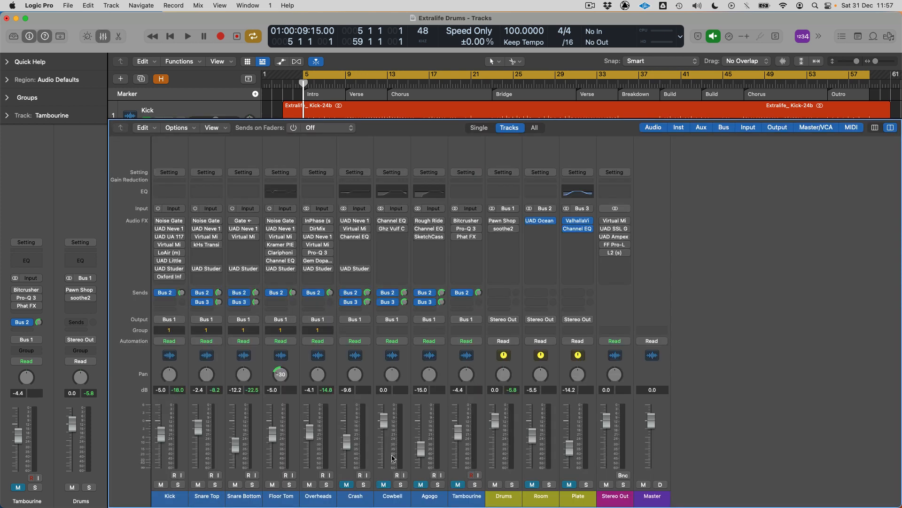
pyautogui.moveTo(174, 500)
pyautogui.mouseDown()
pyautogui.moveTo(581, 498)
pyautogui.moveTo(164, 499)
pyautogui.mouseUp()
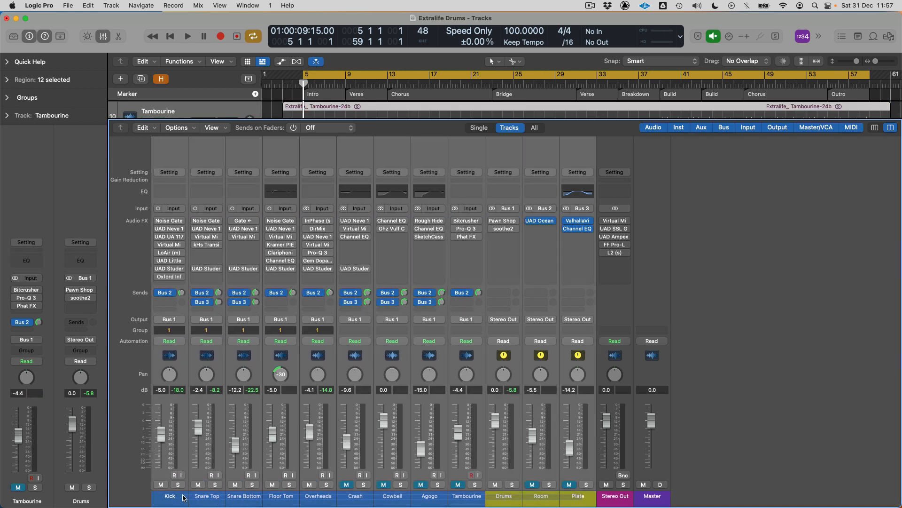
pyautogui.press('x')
pyautogui.click(381, 408)
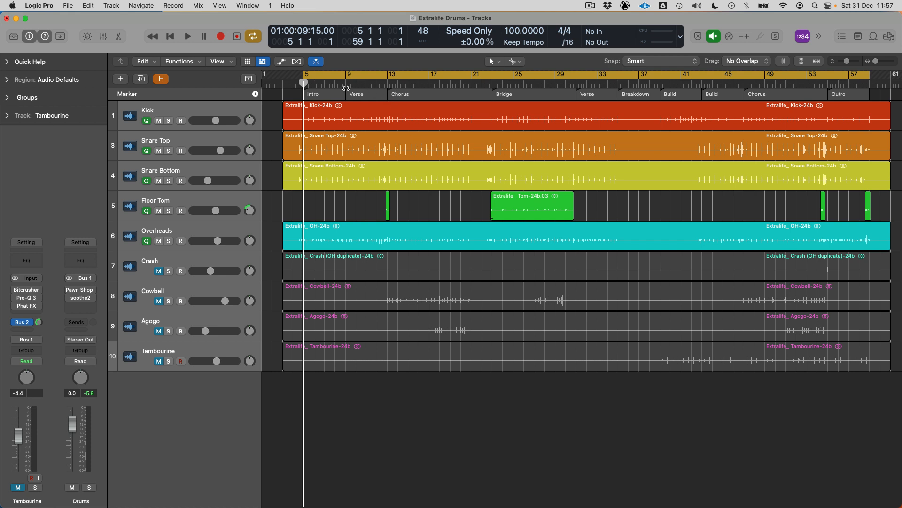
# - Turn cycle mode off and play the drums from the Verse at bar 9, checking the channel levels in the mixer
pyautogui.click(346, 87)
pyautogui.press('c')
pyautogui.press('space')
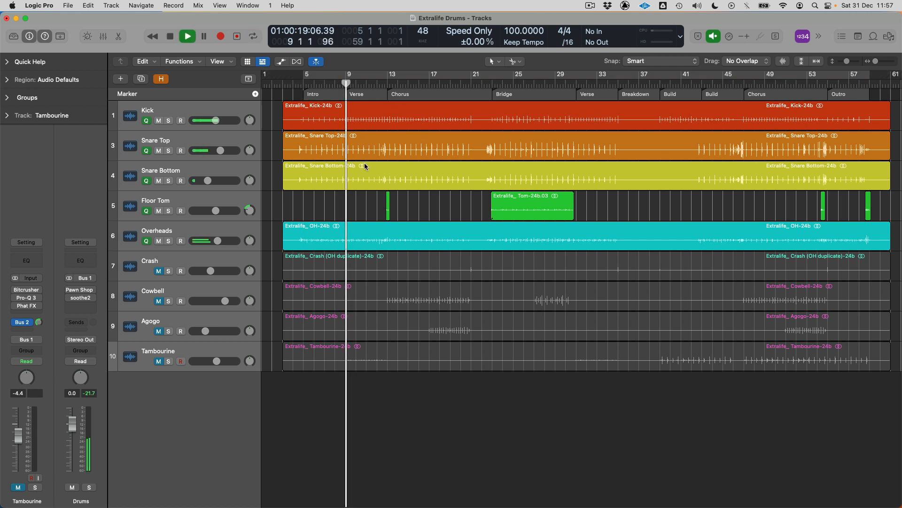
pyautogui.press('x')
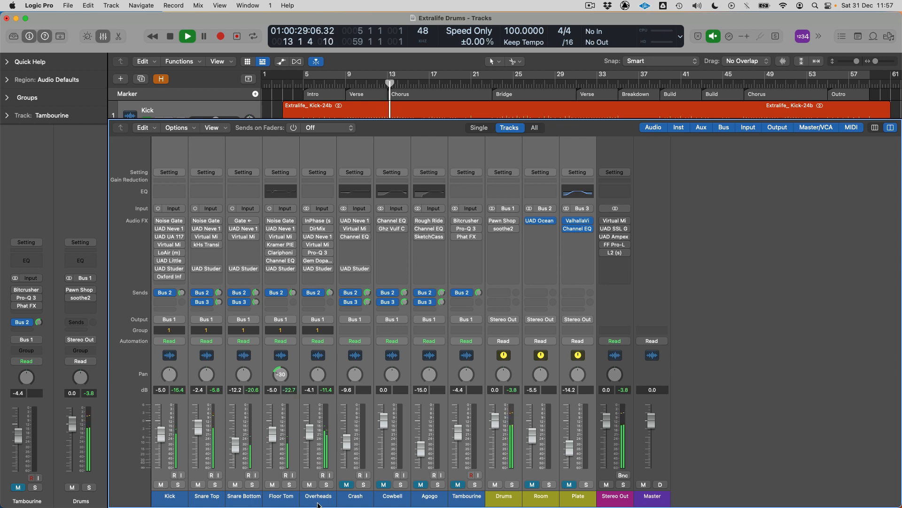
pyautogui.press('x')
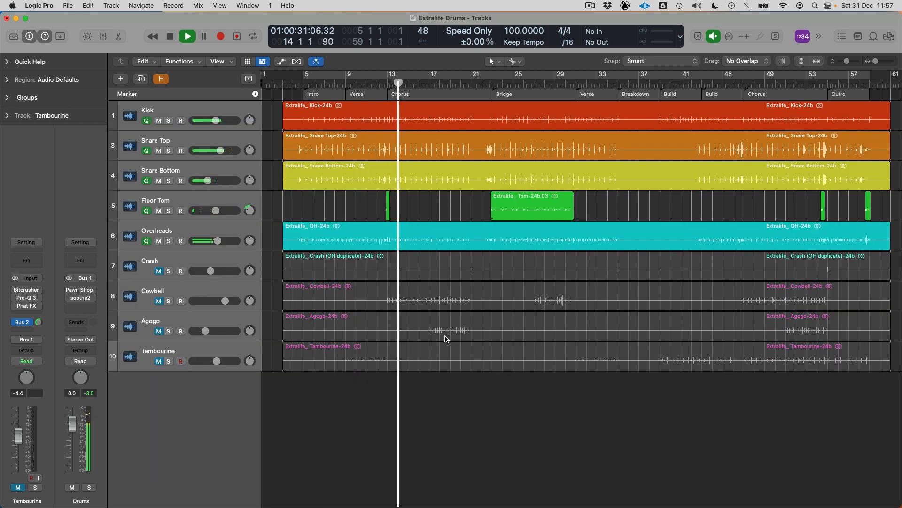
# - Solo the Kick, Snare Top and Snare Bottom tracks exclusively one after another during playback, and stop playback
pyautogui.keyDown('alt'); pyautogui.click(168, 120); pyautogui.keyUp('alt')
pyautogui.keyDown('alt'); pyautogui.click(168, 120); pyautogui.keyUp('alt')
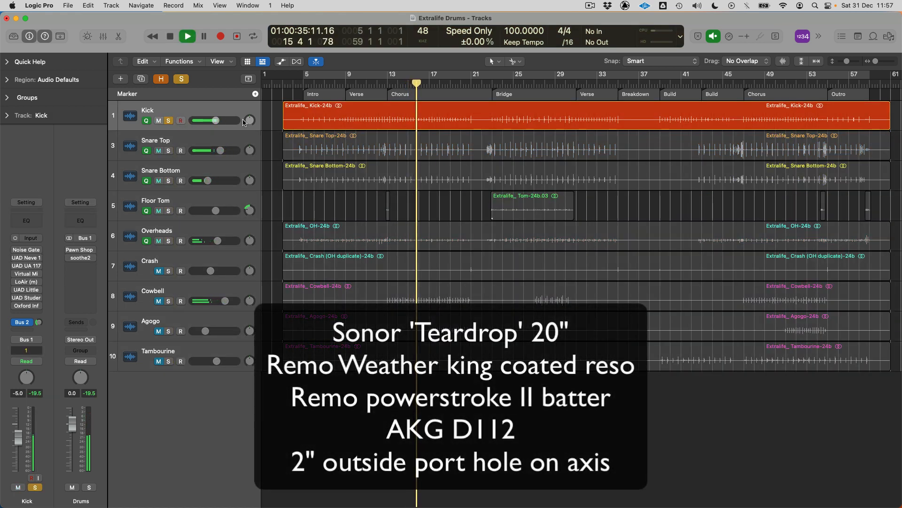
pyautogui.keyDown('alt'); pyautogui.click(169, 151); pyautogui.keyUp('alt')
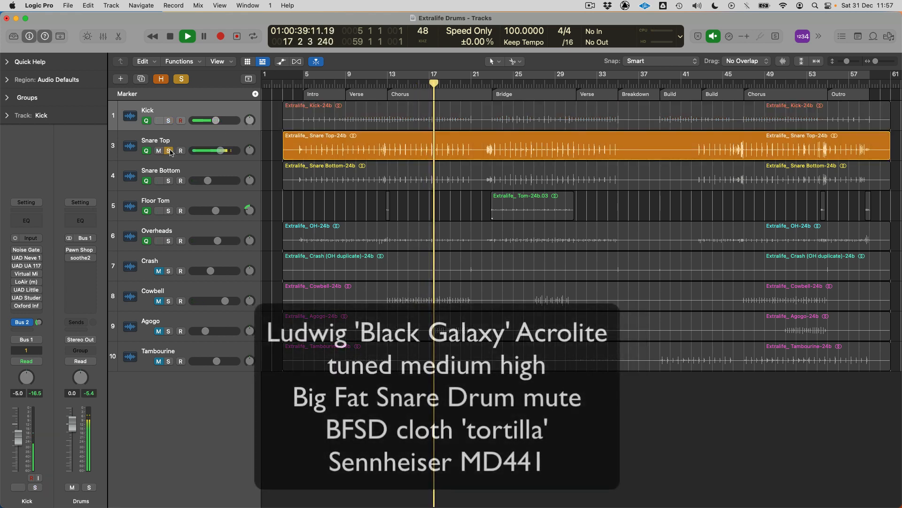
pyautogui.keyDown('alt'); pyautogui.click(169, 181); pyautogui.keyUp('alt')
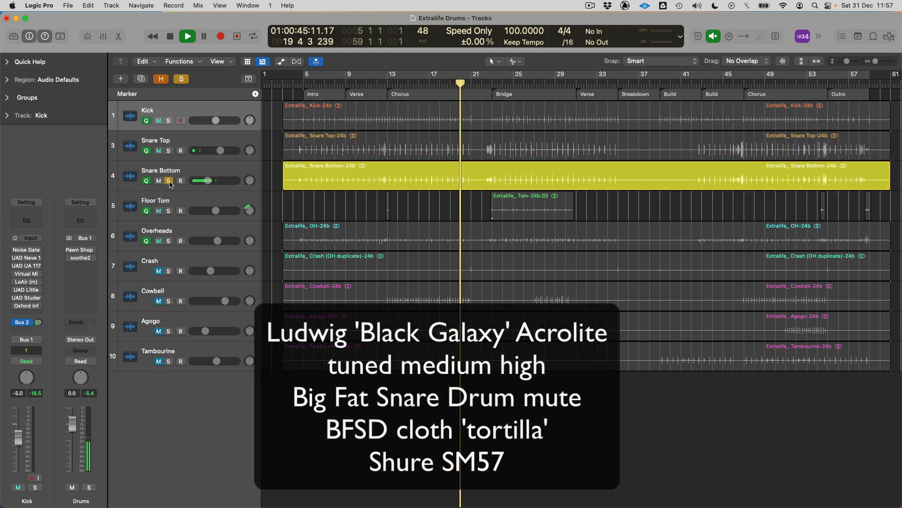
pyautogui.press('space')
# - Select the Snare Bottom track, switch the solo to Snare Top and resume playback
pyautogui.click(175, 171)
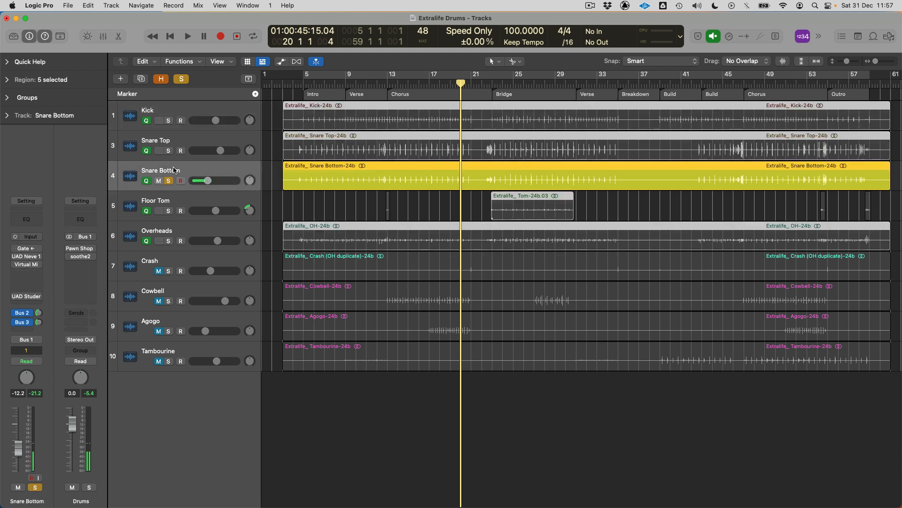
pyautogui.click(168, 150)
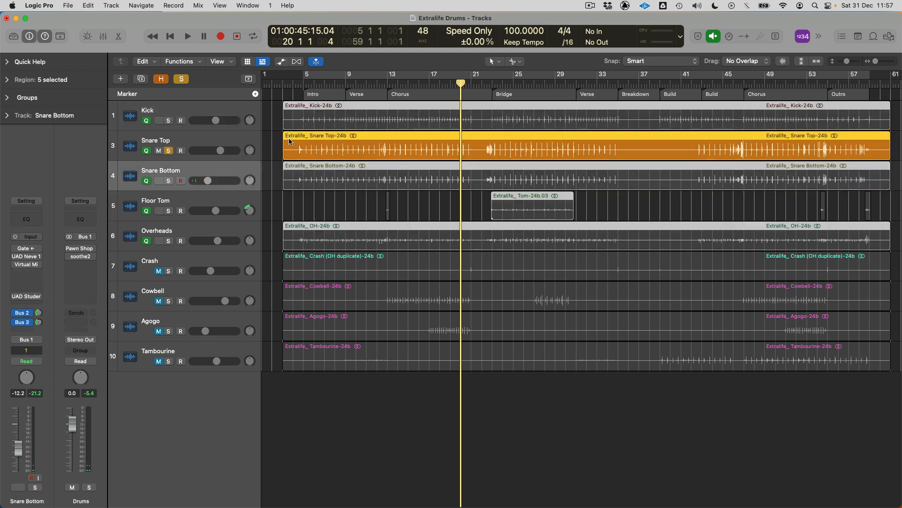
pyautogui.press('space')
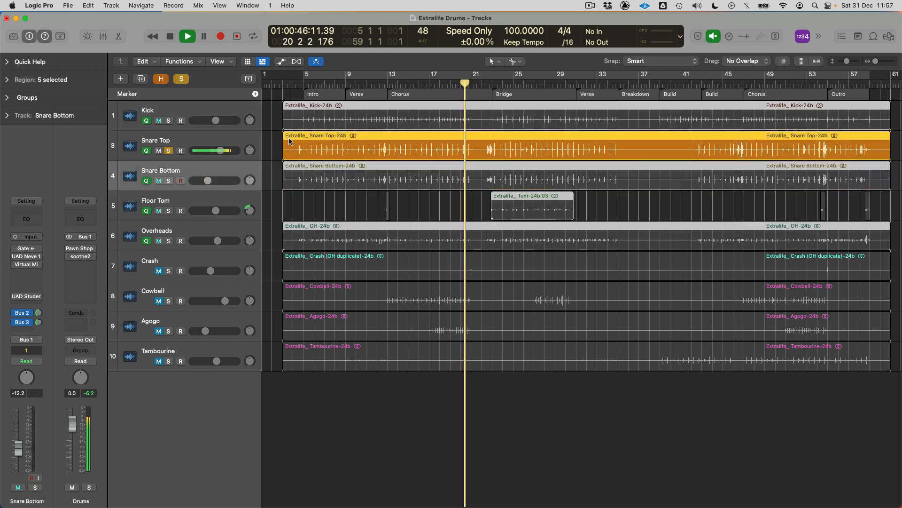
# - Audition the soloed Floor Tom from the start of the Bridge and the soloed Overheads, clearing the solo after stopping playback
pyautogui.click(169, 212)
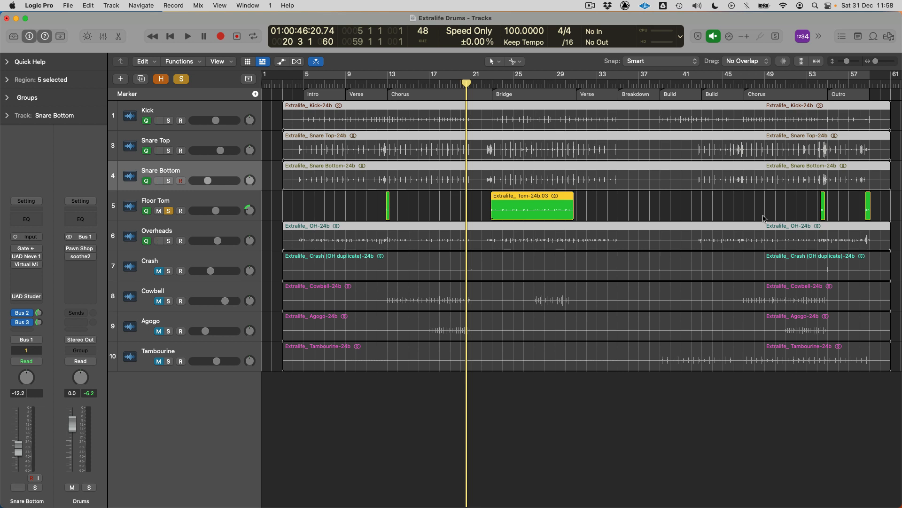
pyautogui.doubleClick(490, 83)
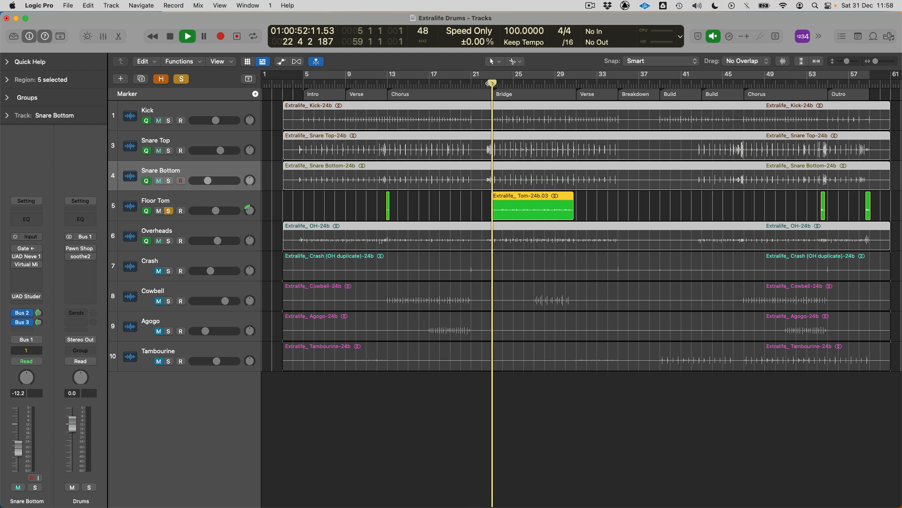
pyautogui.click(169, 241)
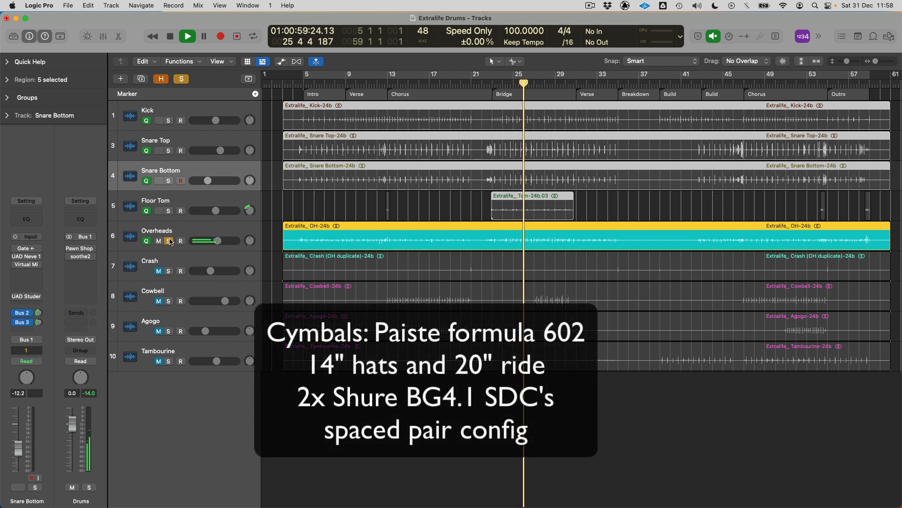
pyautogui.press('space')
pyautogui.click(169, 240)
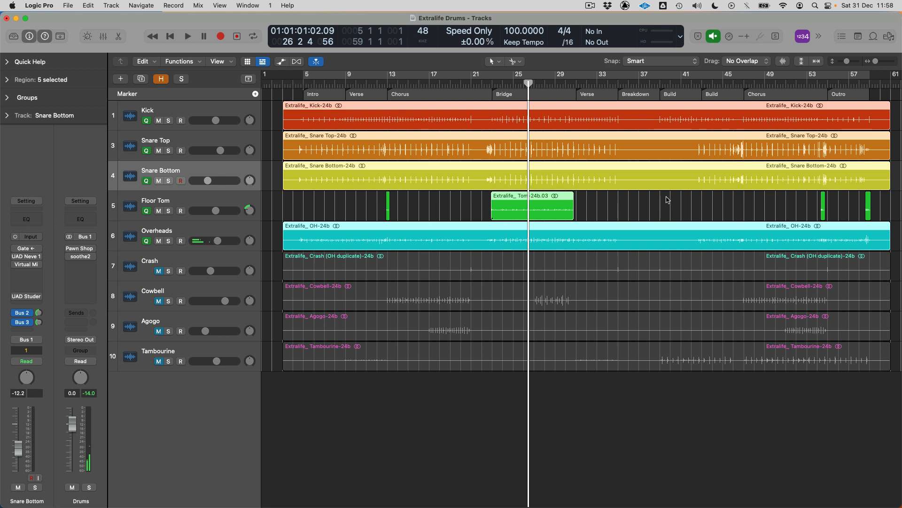
# - Play the full drum kit without solo from the start of the Bridge, and stop playback
pyautogui.press('super+Left')
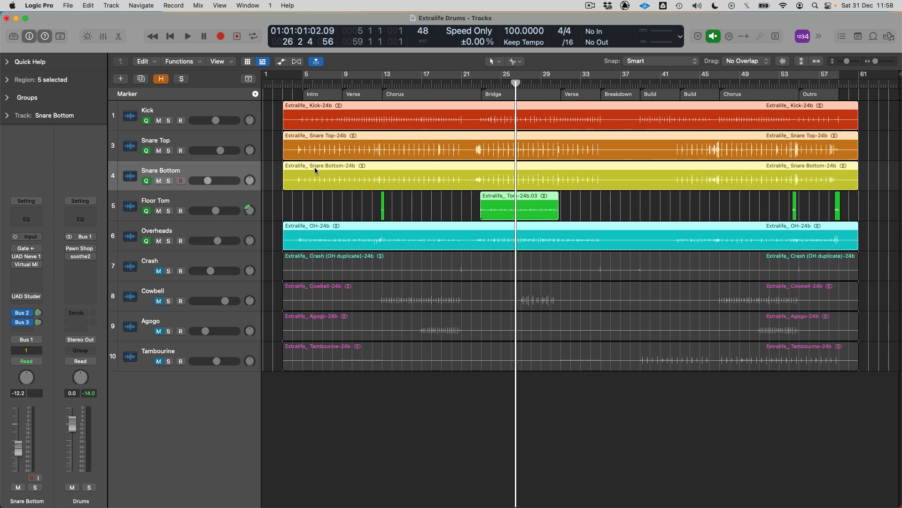
pyautogui.click(482, 84)
pyautogui.press('space')
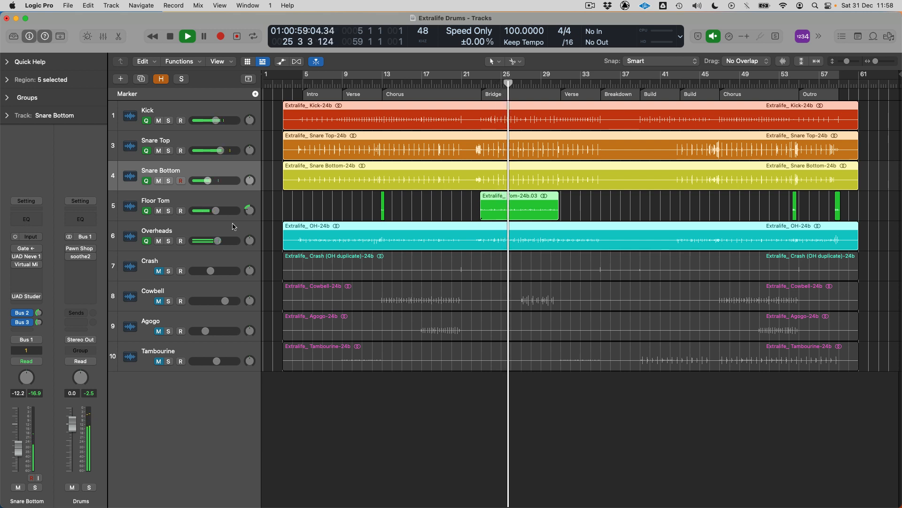
pyautogui.press('space')
# - Unmute the Crash track and audition it soloed over a cycle from bar 20 to bar 24, clearing its solo after stopping playback
pyautogui.click(159, 271)
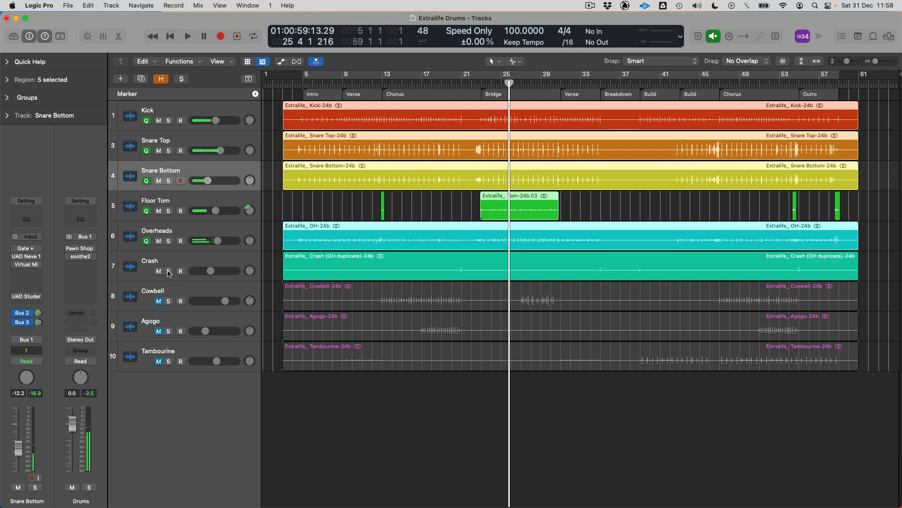
pyautogui.click(169, 271)
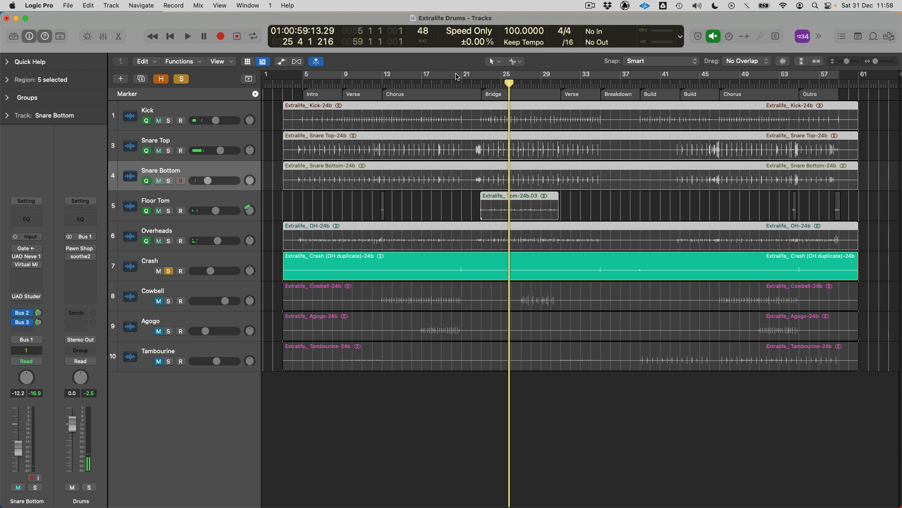
pyautogui.moveTo(456, 77); pyautogui.dragTo(492, 76)
pyautogui.press('space')
pyautogui.scroll(5, 473, 204)
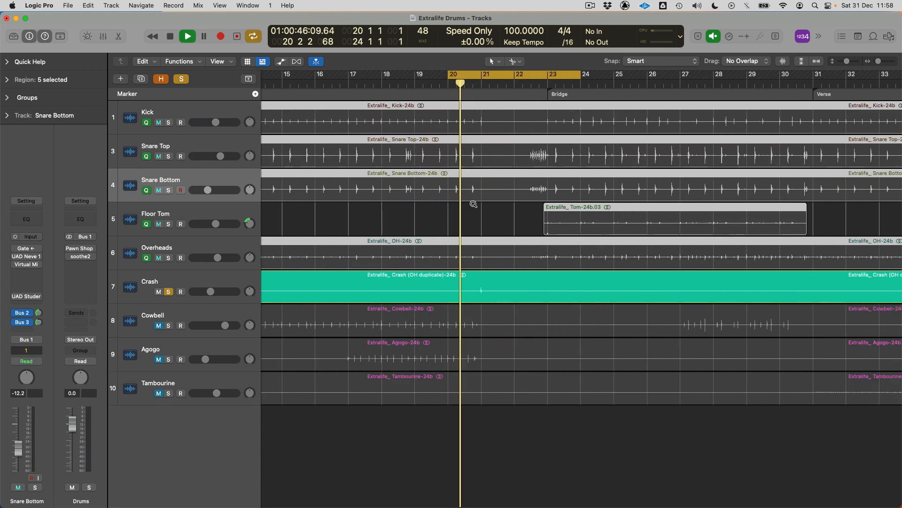
pyautogui.scroll(2, 474, 204)
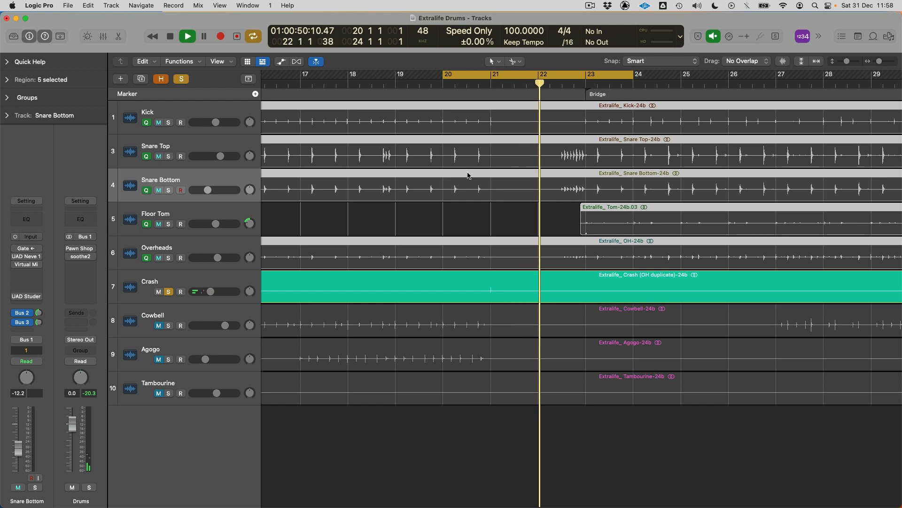
pyautogui.press('space')
pyautogui.scroll(-5, 468, 176)
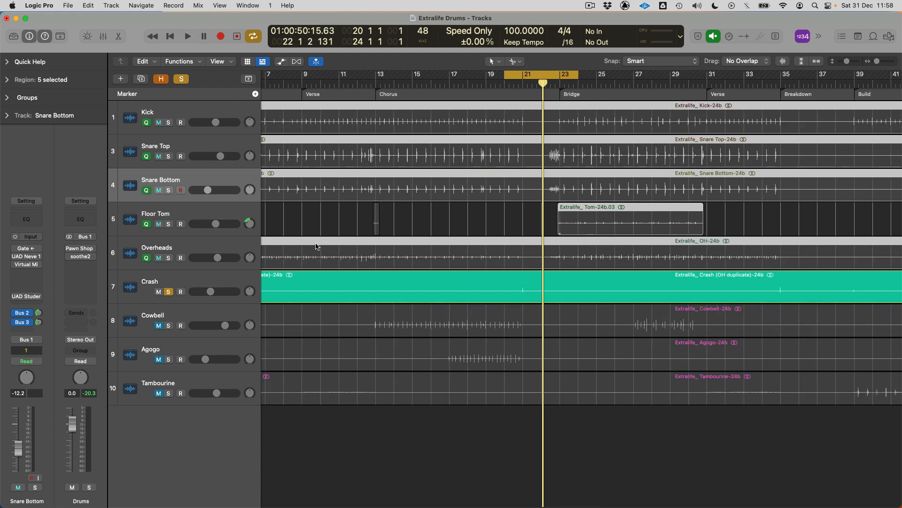
pyautogui.click(169, 292)
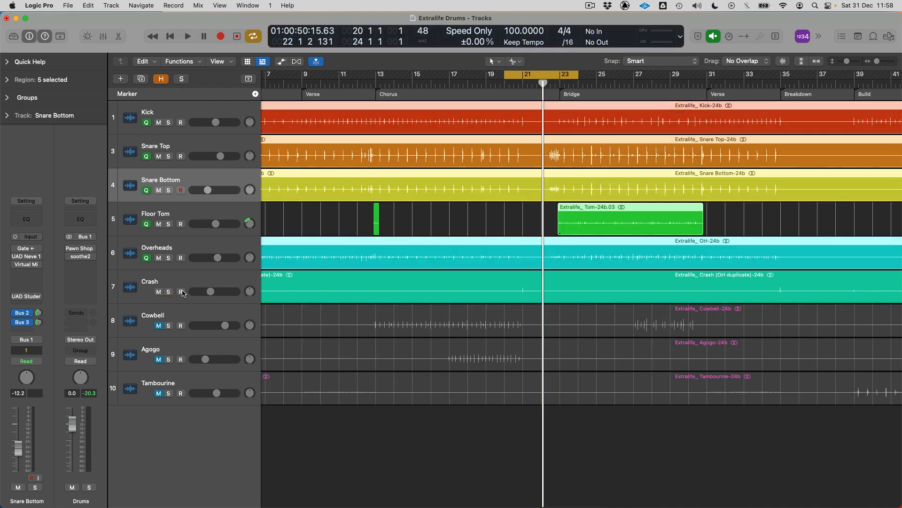
# - Step through the Cowbell, Agogo and Tambourine percussion tracks, finishing with the Cowbell track selected
pyautogui.click(185, 323)
pyautogui.click(198, 353)
pyautogui.click(199, 374)
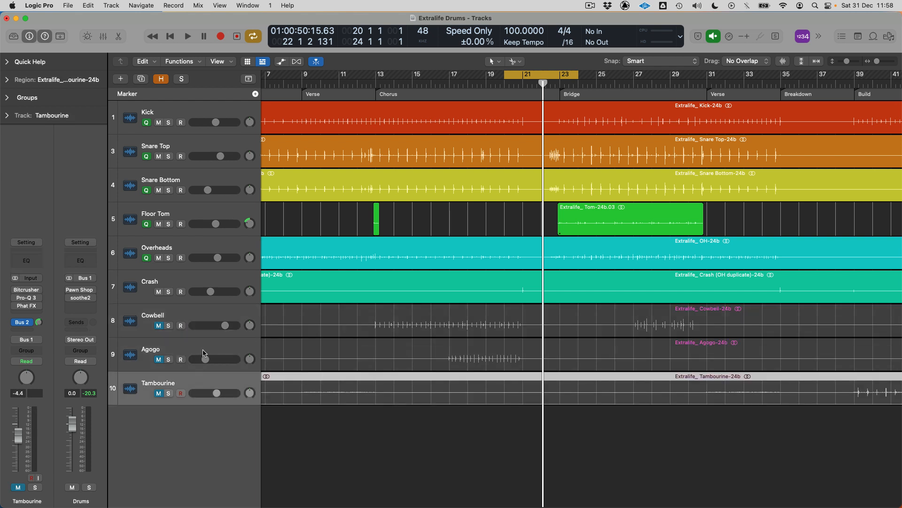
pyautogui.click(207, 344)
pyautogui.click(210, 312)
# - Set the cycle range from bar 5 to bar 58 beat 3, covering the Intro through the Outro
pyautogui.press('z')
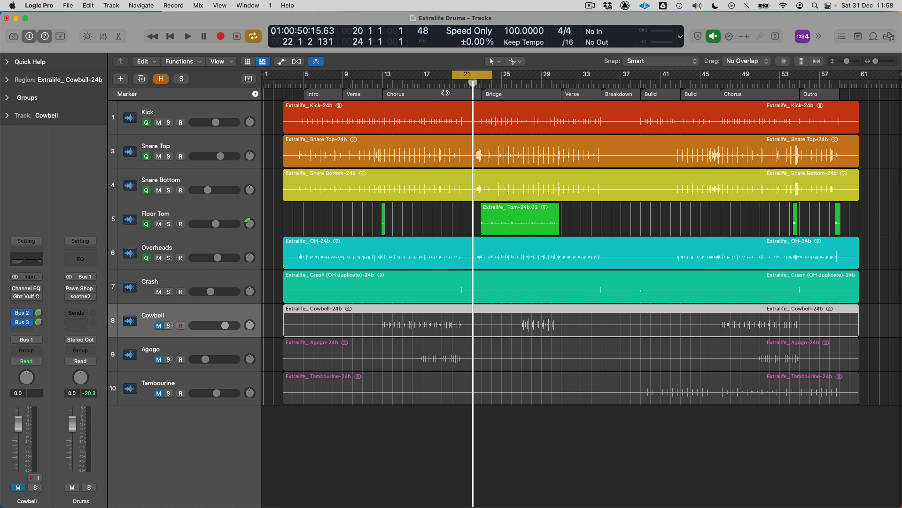
pyautogui.moveTo(308, 77); pyautogui.dragTo(836, 76)
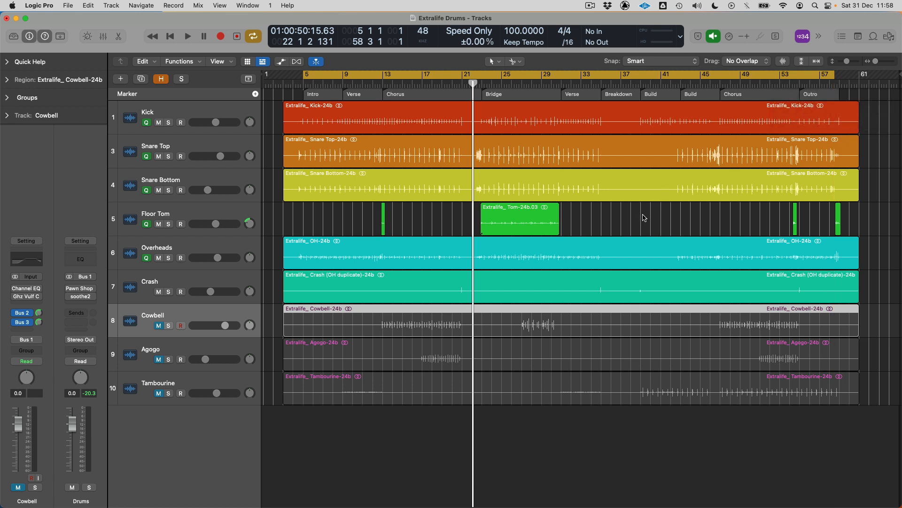
# - Set the cycle range to the Verse and Chorus, from bar 9 to bar 23
pyautogui.click(376, 91)
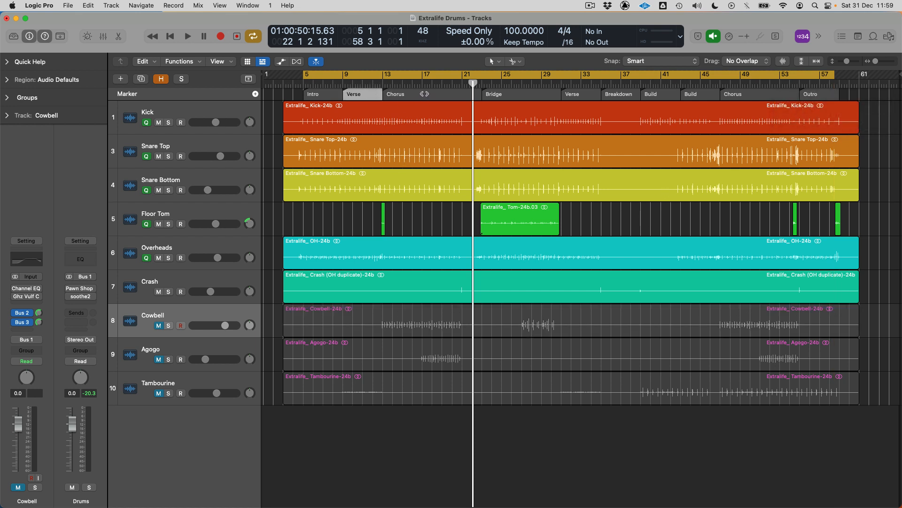
pyautogui.keyDown('shift'); pyautogui.click(425, 94); pyautogui.keyUp('shift')
pyautogui.click(412, 222)
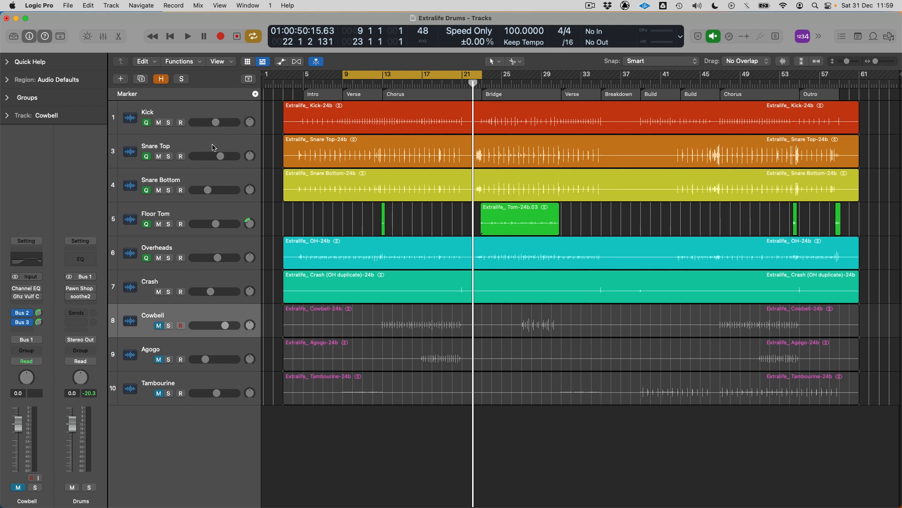
# - Solo the Kick track and play the cycle with its channel strip selected in the mixer
pyautogui.click(169, 123)
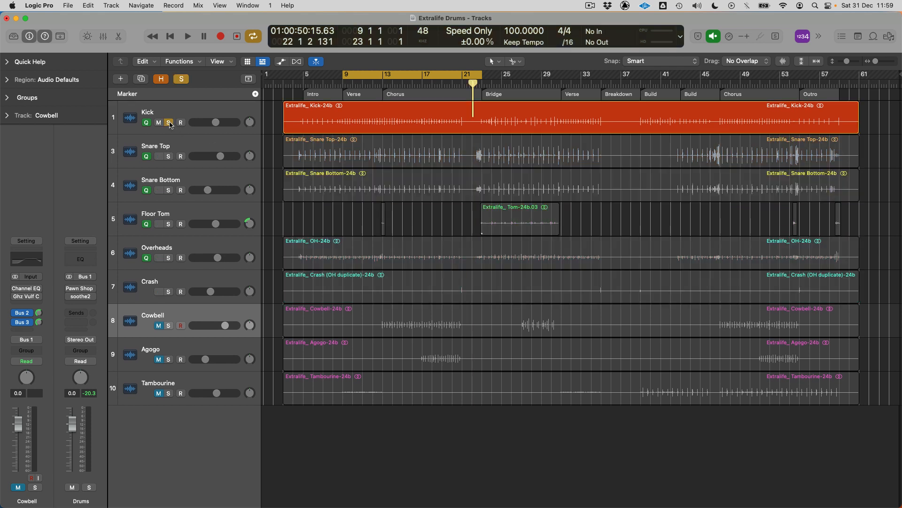
pyautogui.press('x')
pyautogui.click(165, 499)
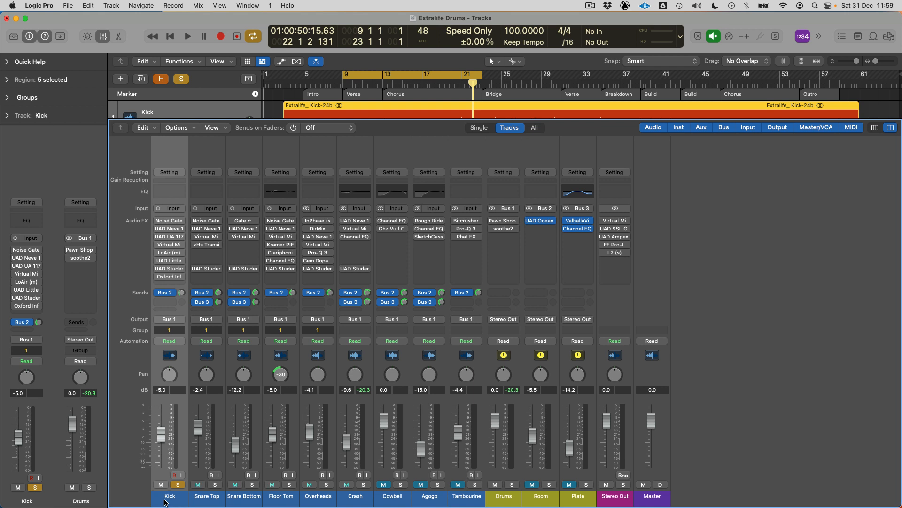
pyautogui.press('space')
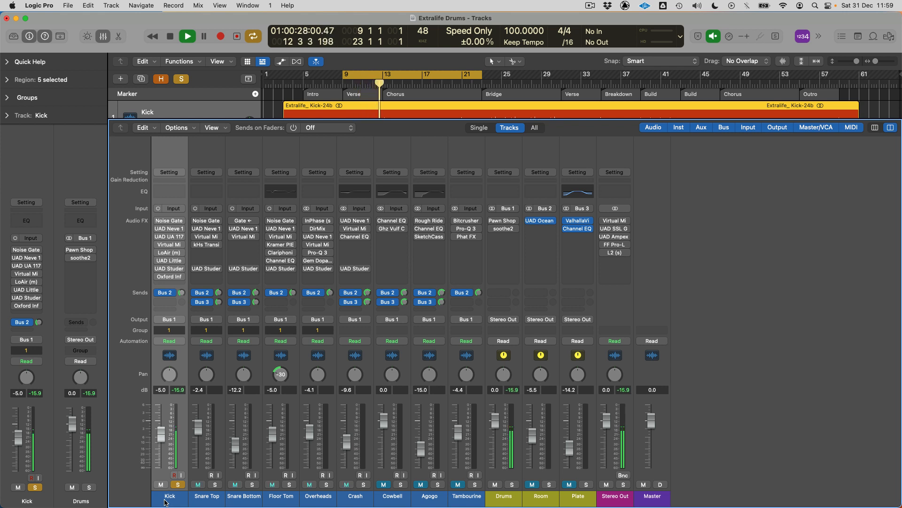
# - Enable the Noise Gate on the Kick channel, review its settings during playback, then stop and close it
pyautogui.moveTo(160, 222)
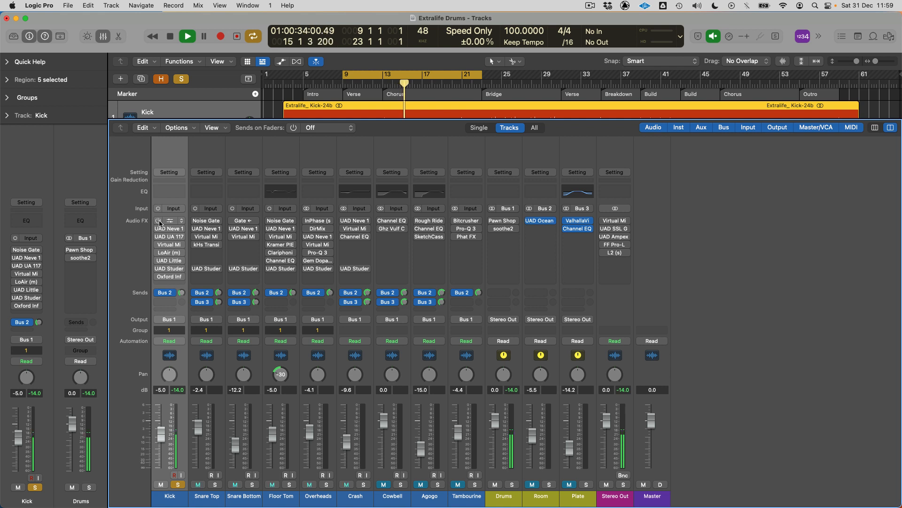
pyautogui.click(159, 221)
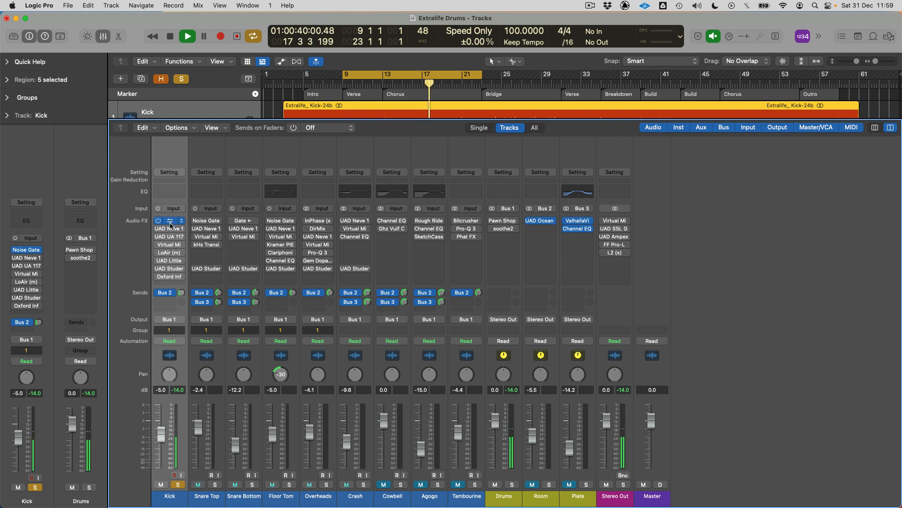
pyautogui.click(172, 221)
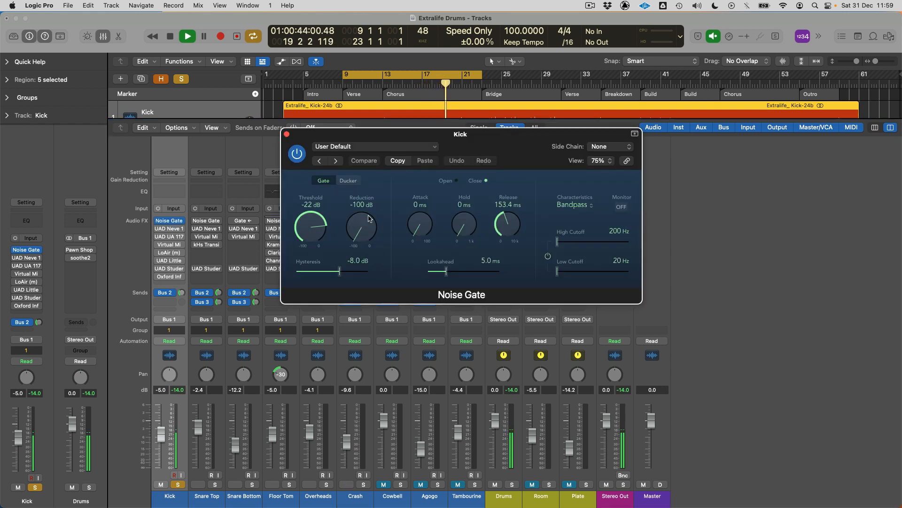
pyautogui.press('space')
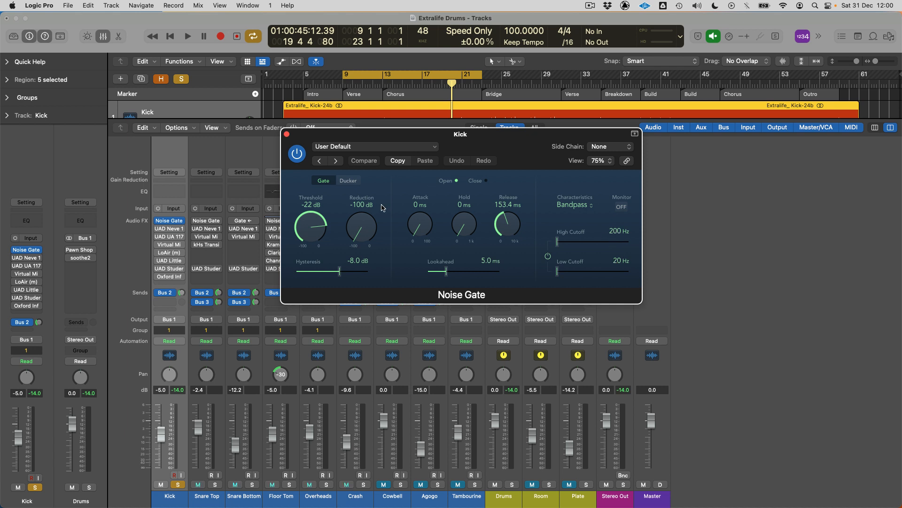
pyautogui.click(286, 134)
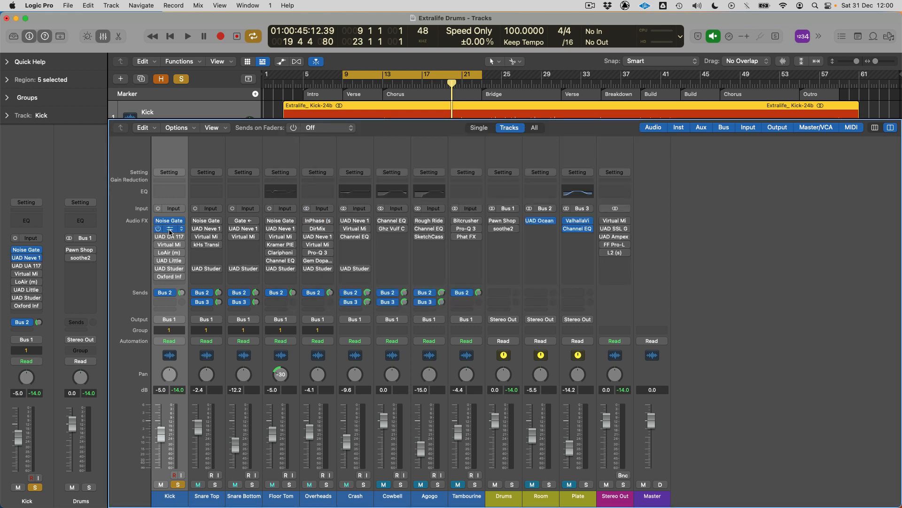
# - Enable the UAD Neve 1073 with the JK-Kick preset on the Kick channel and compare it bypassed and active during playback
pyautogui.click(170, 231)
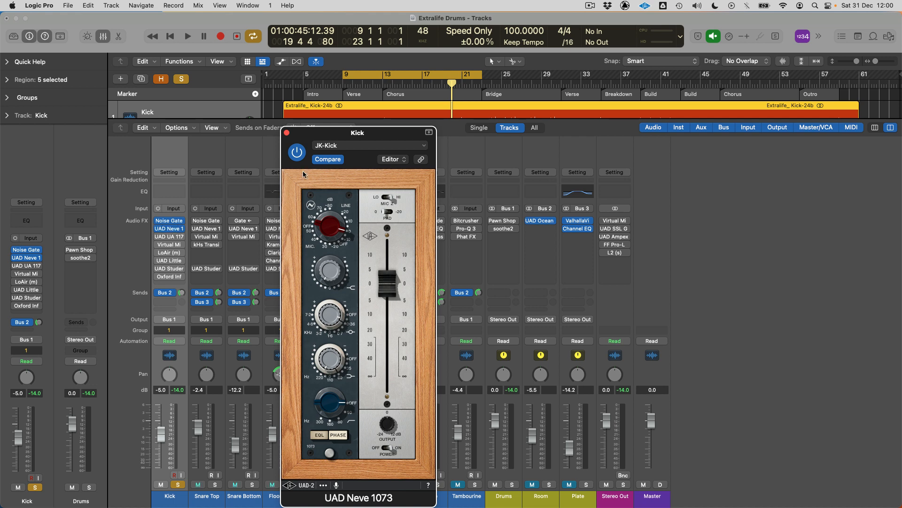
pyautogui.click(341, 148)
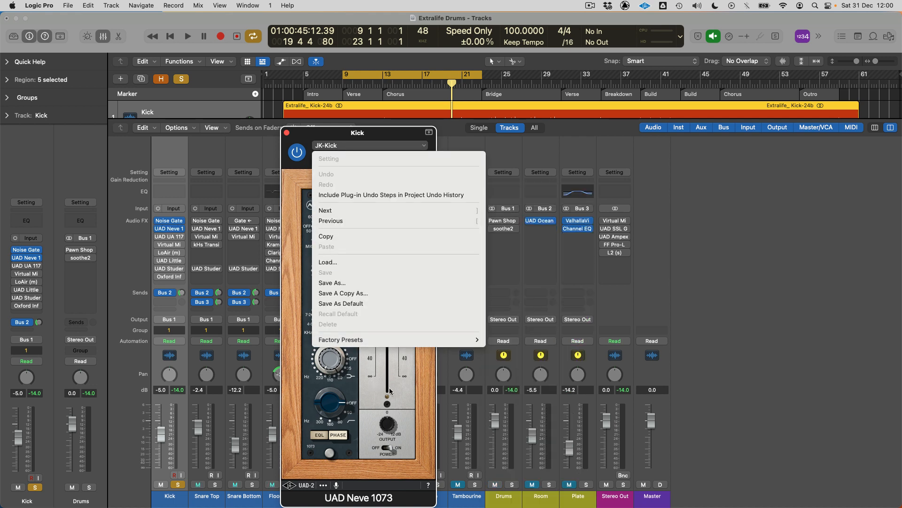
pyautogui.click(399, 390)
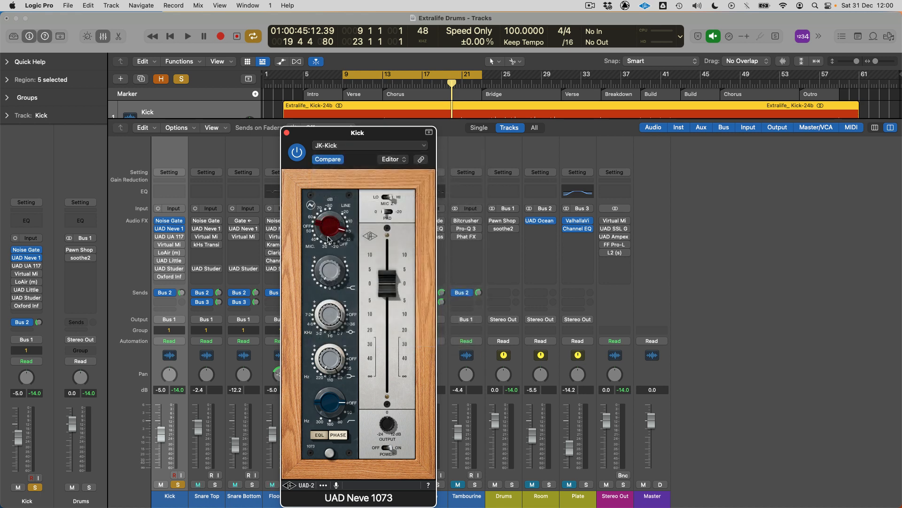
pyautogui.press('space')
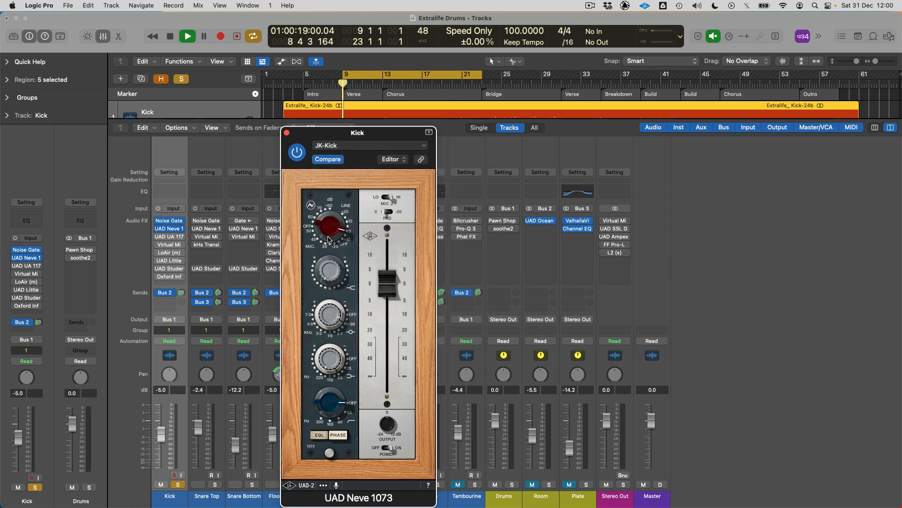
pyautogui.click(301, 157)
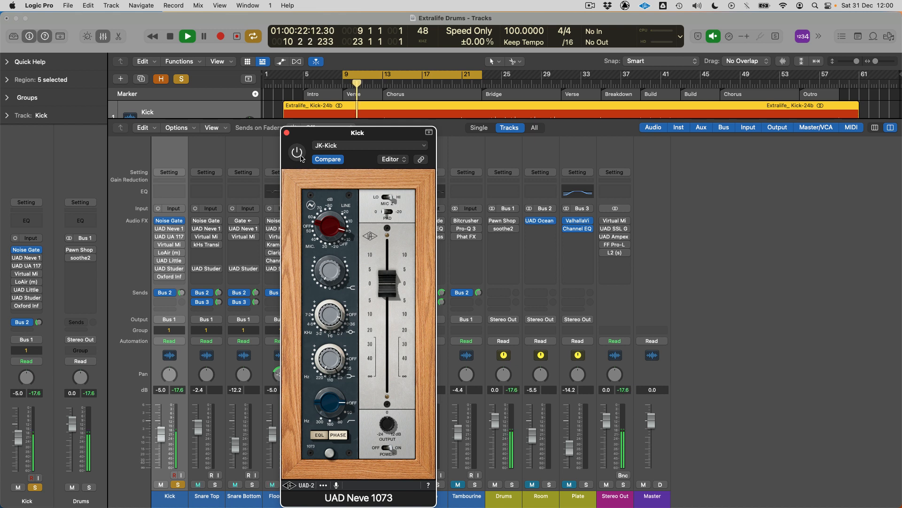
pyautogui.click(301, 157)
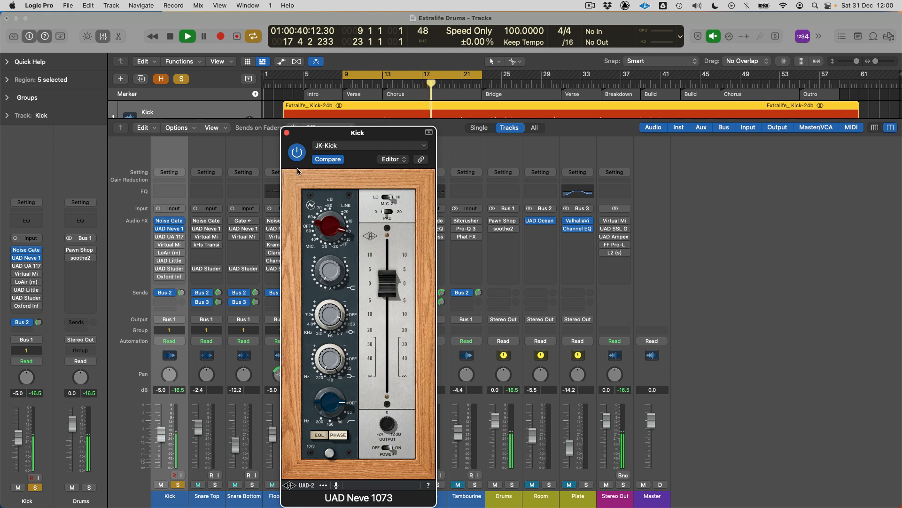
pyautogui.click(286, 133)
pyautogui.press('space')
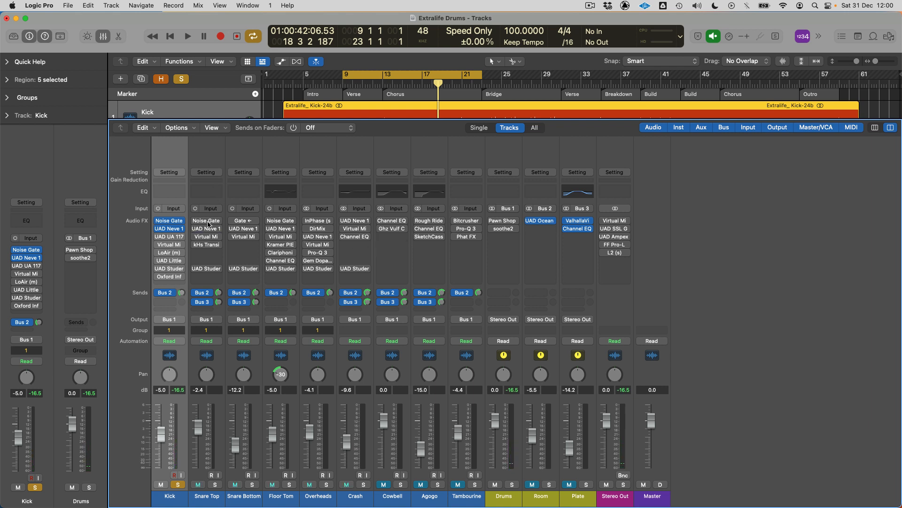
# - Enable the UAD UA 1176LN Legacy on the Kick channel and audition the compression, trying its ratio setting
pyautogui.moveTo(159, 239)
pyautogui.click(171, 239)
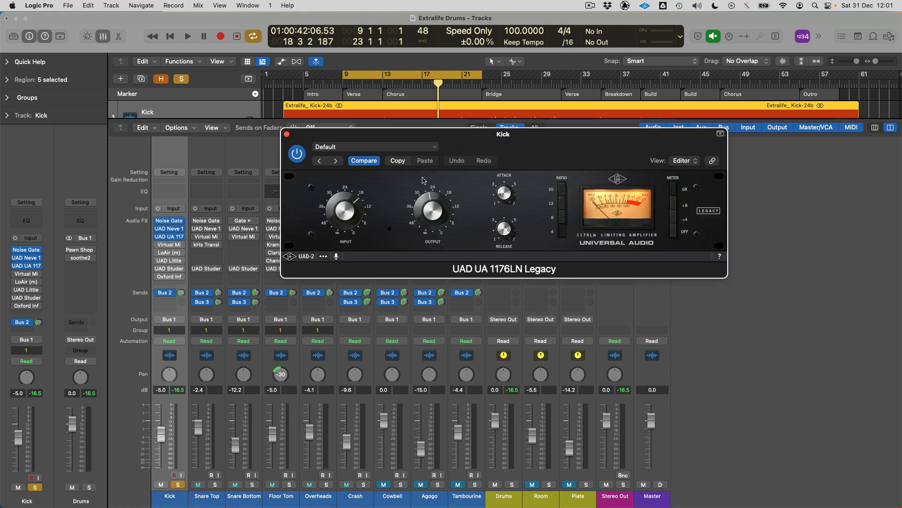
pyautogui.press('space')
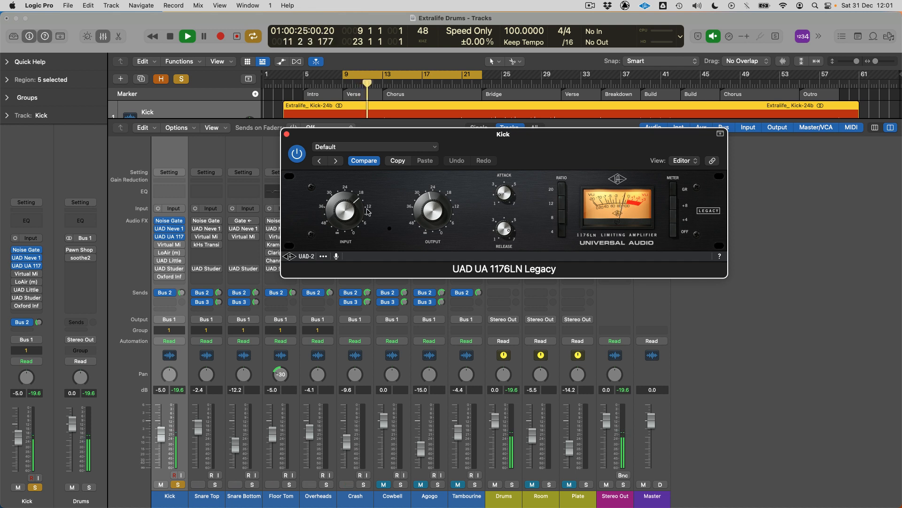
pyautogui.click(563, 214)
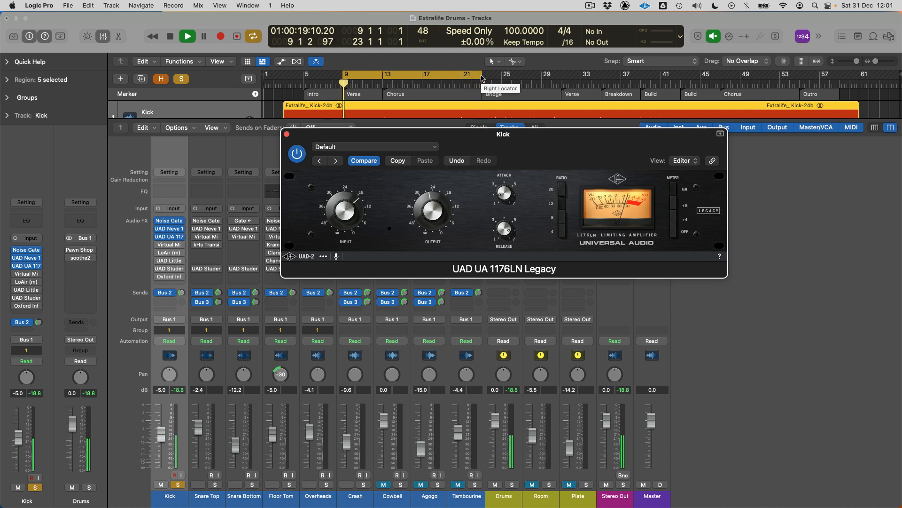
# - Shorten the cycle to end at bar 21, close the 1176LN Legacy and stop playback
pyautogui.moveTo(481, 80); pyautogui.dragTo(463, 80)
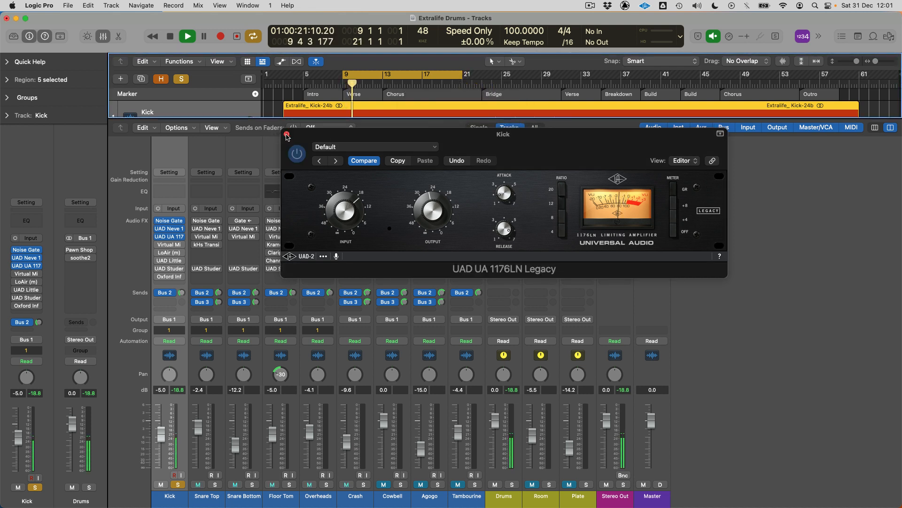
pyautogui.click(287, 134)
pyautogui.press('space')
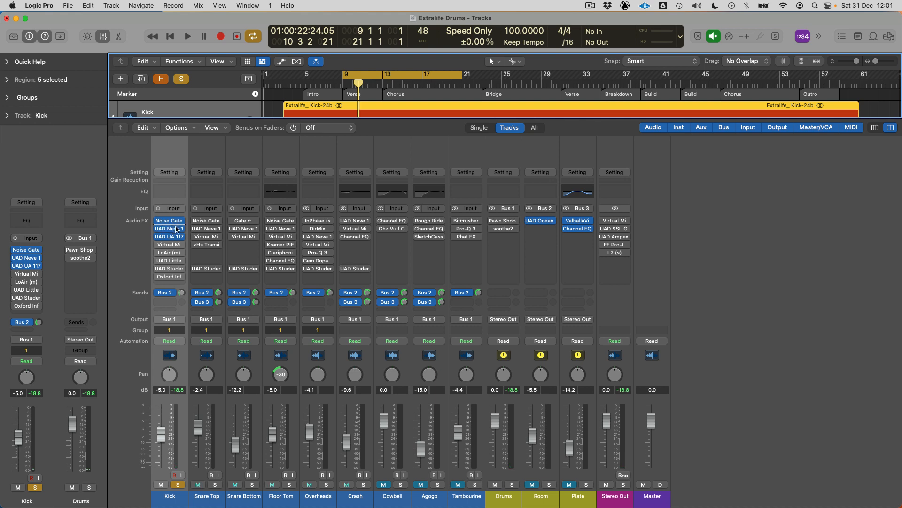
# - Enable Virtual Mix Rack on the Kick channel and inspect the FG-S equalizer's LF frequency and HMF gain and frequency
pyautogui.click(171, 245)
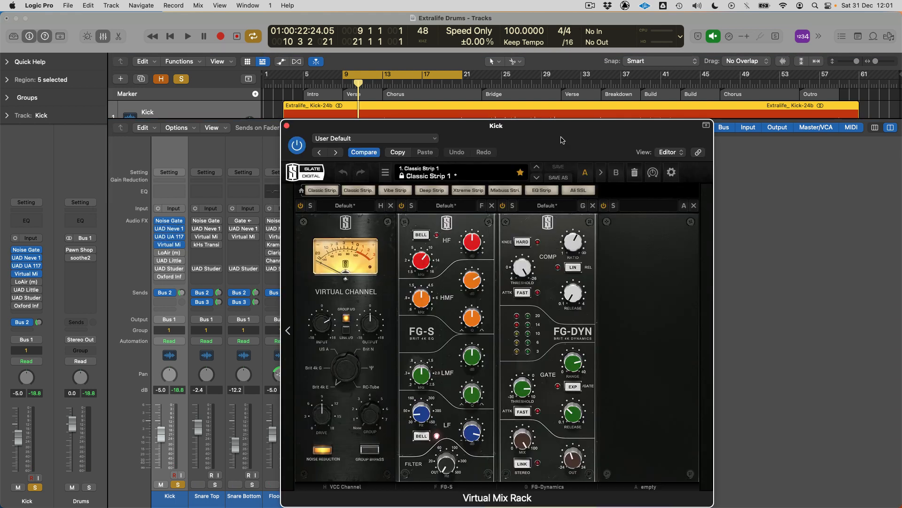
pyautogui.moveTo(560, 134); pyautogui.dragTo(560, 103)
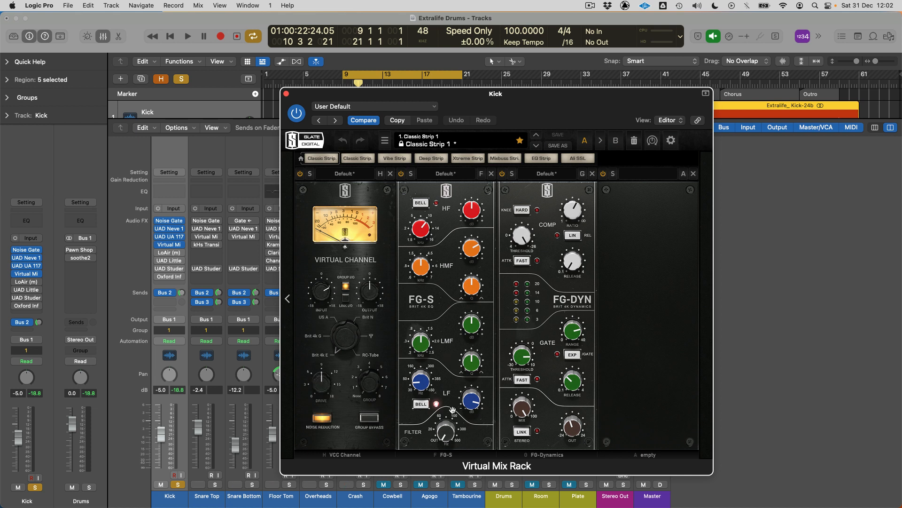
pyautogui.click(422, 385)
pyautogui.click(476, 250)
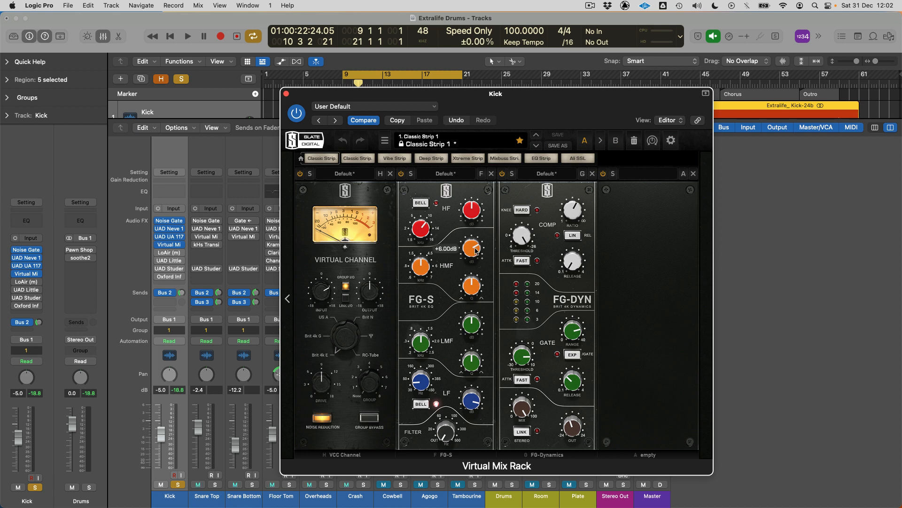
pyautogui.click(426, 268)
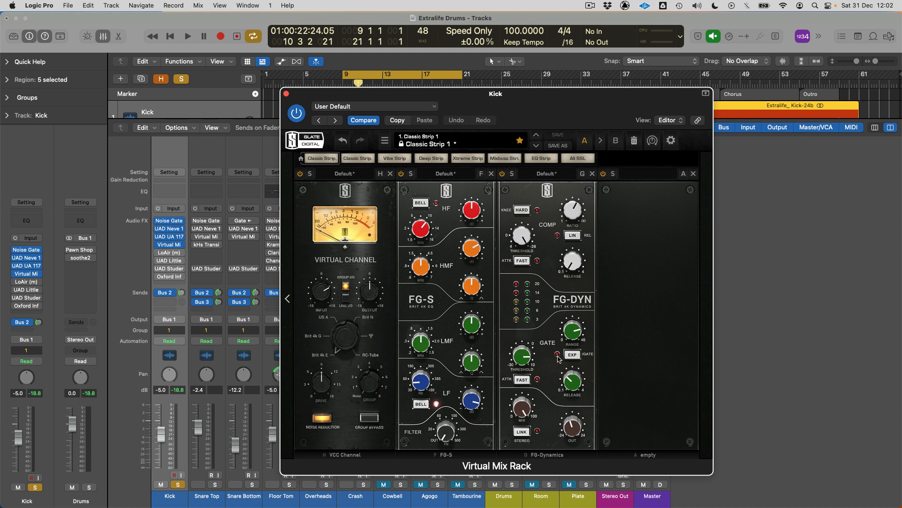
# - During playback, lower the FG-DYN gate threshold to -30 dB and raise it again, closing Virtual Mix Rack when finished
pyautogui.press('space')
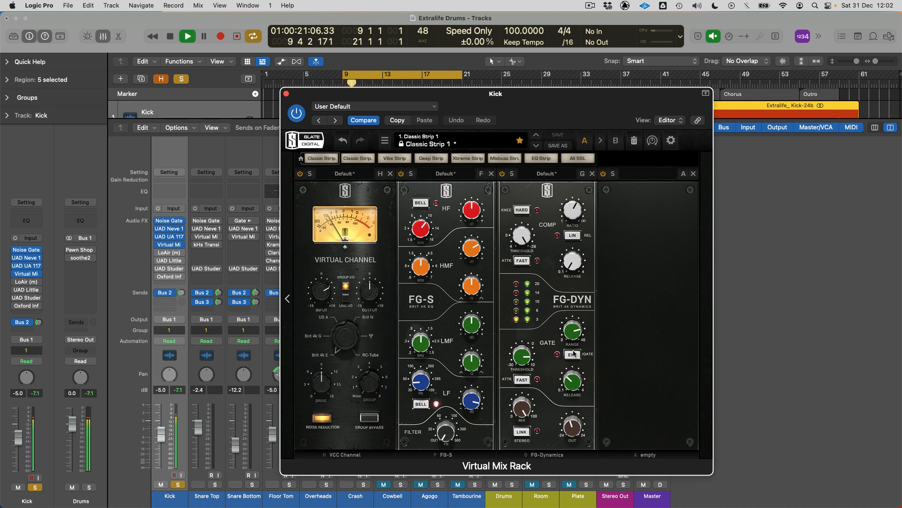
pyautogui.moveTo(524, 358); pyautogui.dragTo(540, 491)
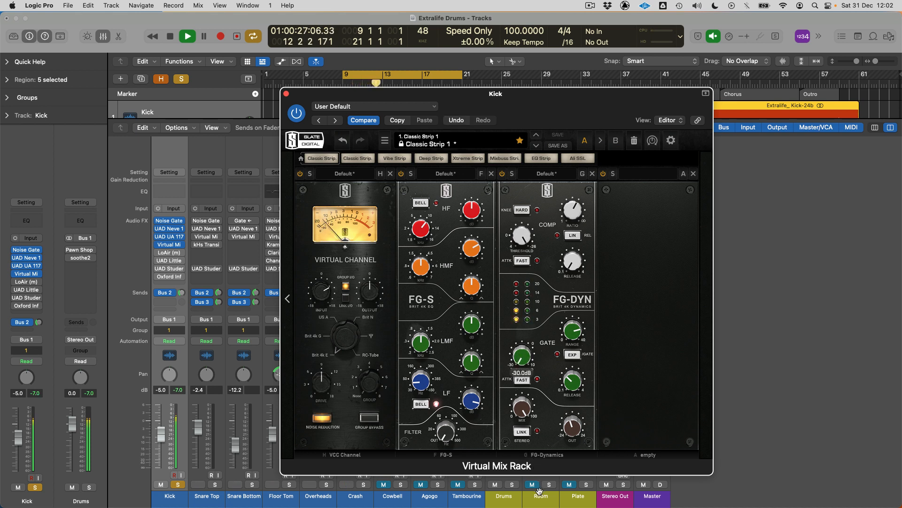
pyautogui.moveTo(539, 491); pyautogui.dragTo(531, 430)
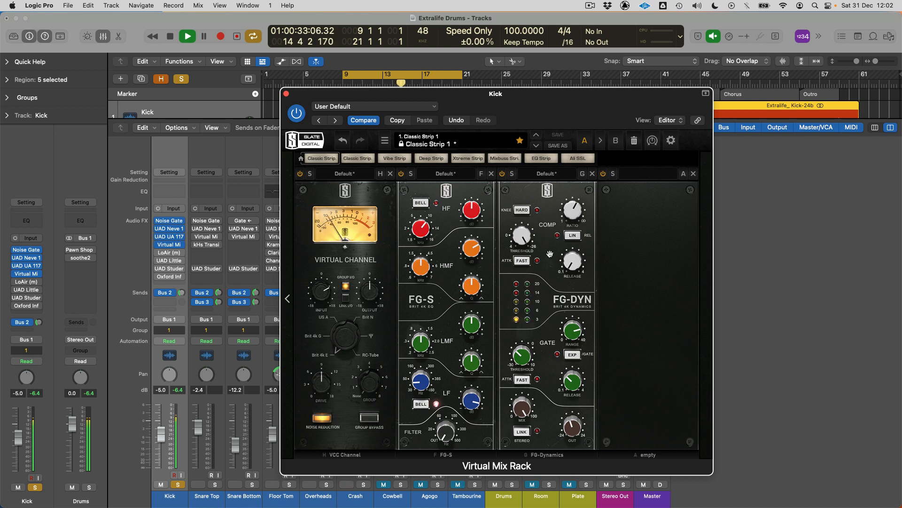
pyautogui.click(286, 94)
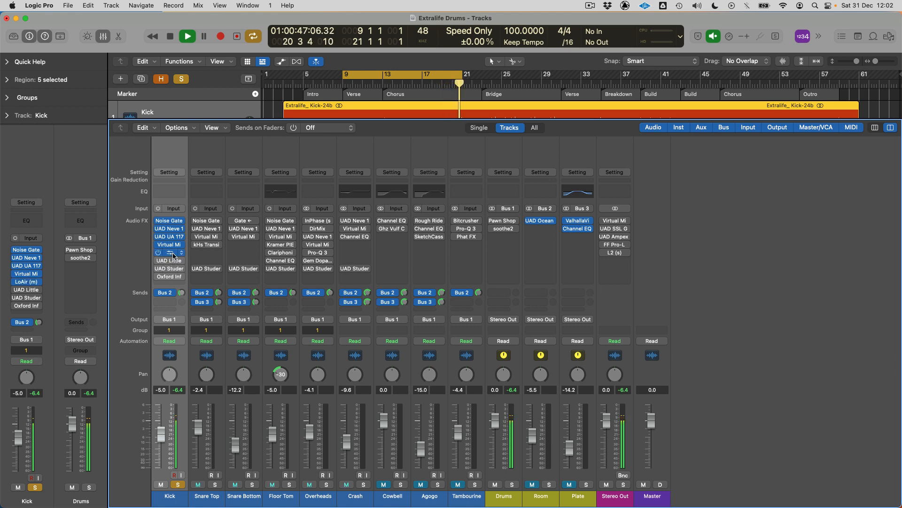
# - Audition LoAir (m) on the Kick channel and leave it bypassed, then enable the UAD Little plug-in below it
pyautogui.click(173, 255)
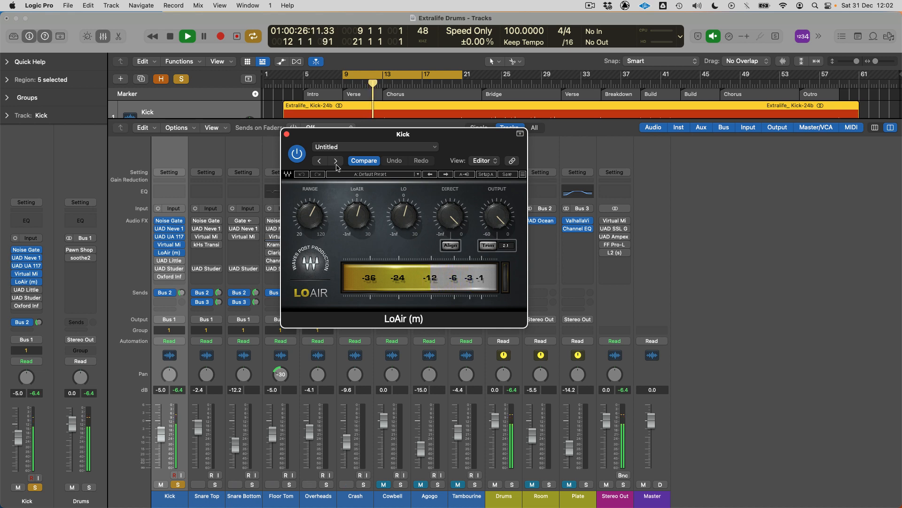
pyautogui.click(287, 135)
pyautogui.moveTo(169, 261)
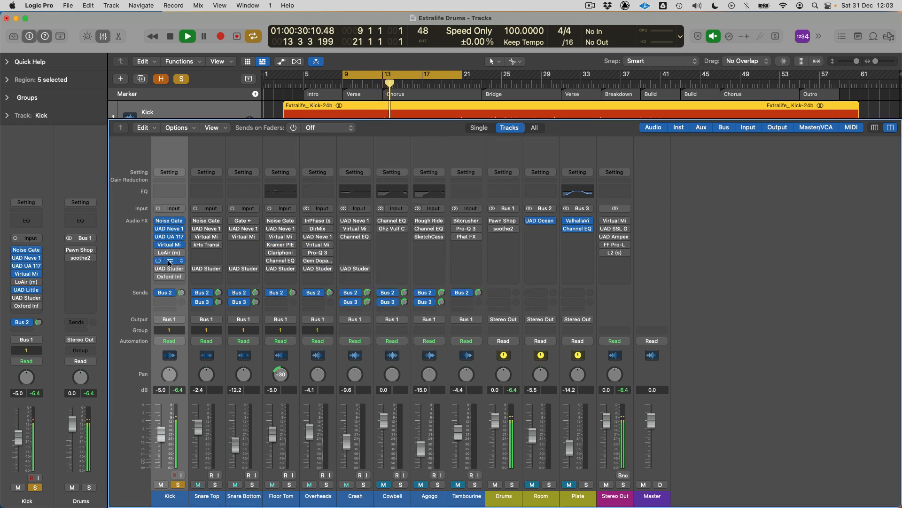
pyautogui.click(170, 262)
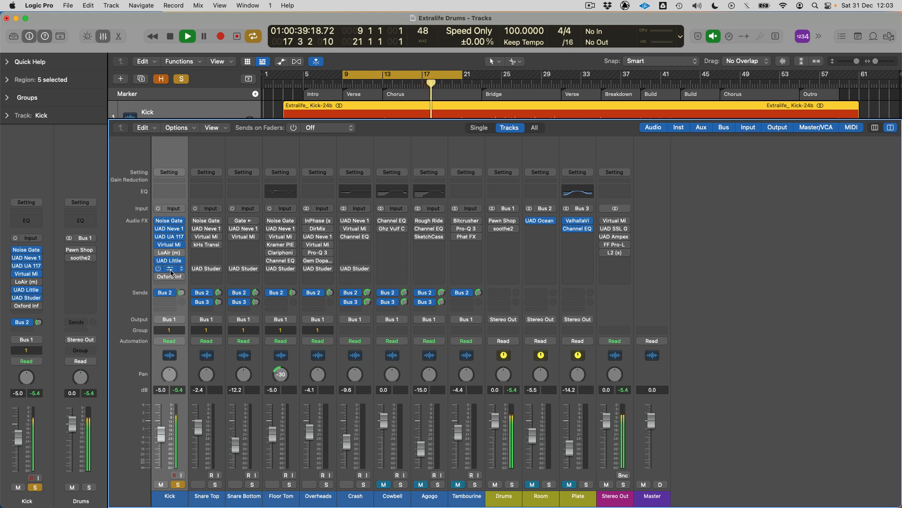
# - Enable the UAD Studer A800 on the Kick channel, review its tape settings, then close it and stop playback
pyautogui.click(170, 269)
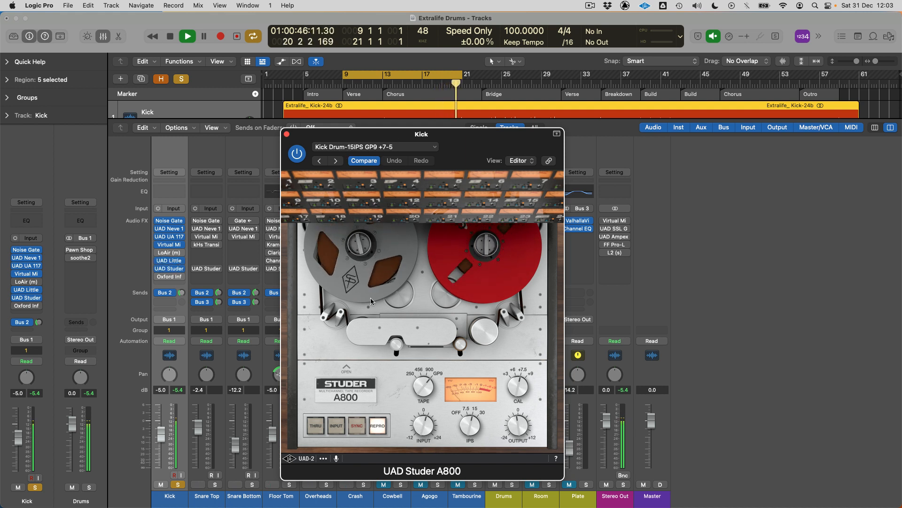
pyautogui.click(288, 134)
pyautogui.press('space')
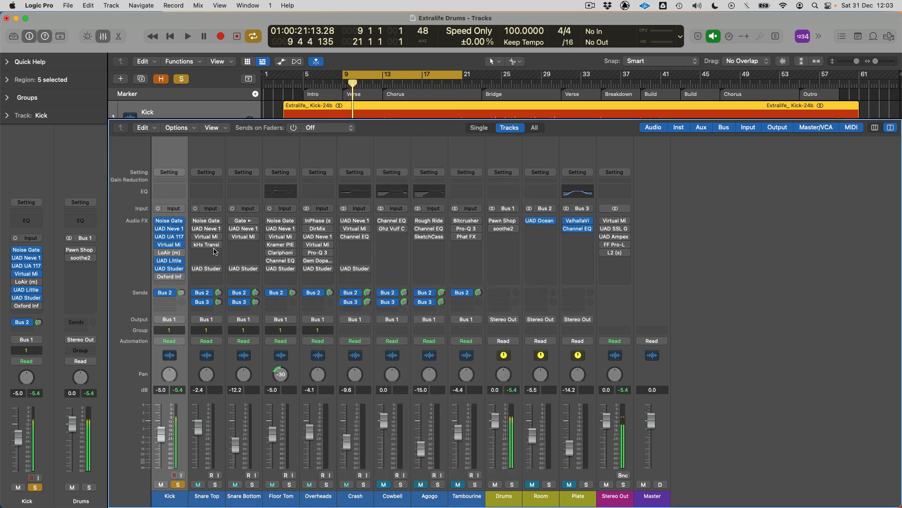
# - Enable Oxford Inflator on the Kick channel and lower its input to 3.06 dB during playback, closing it when finished
pyautogui.click(171, 277)
pyautogui.press('space')
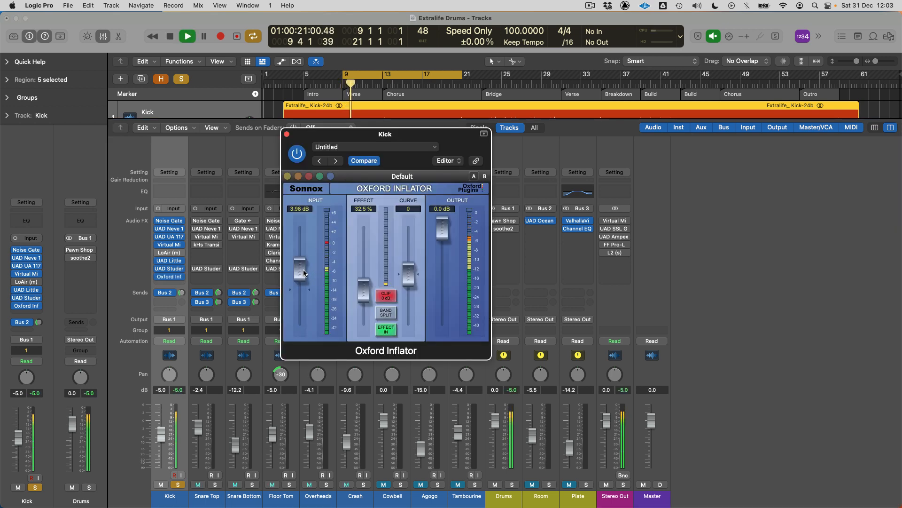
pyautogui.moveTo(303, 272); pyautogui.dragTo(306, 278)
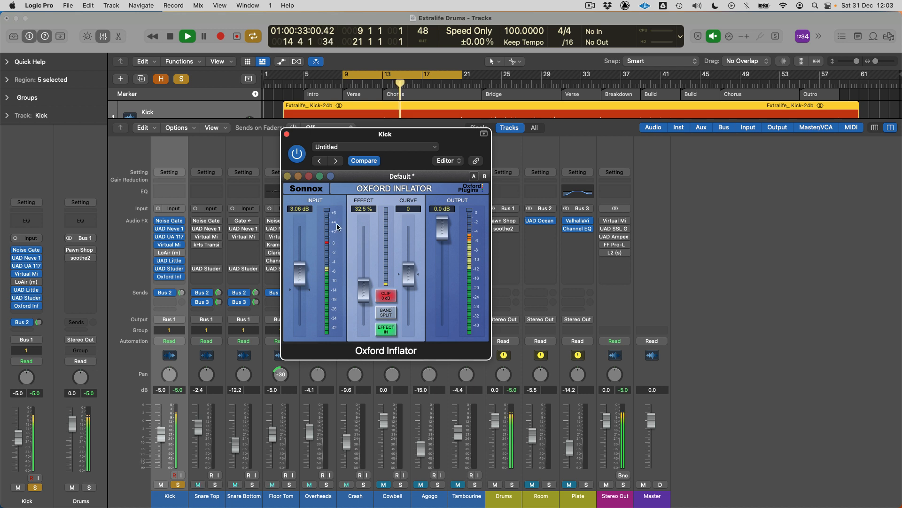
pyautogui.click(286, 134)
# - Bypass the Kick channel's whole plug-in chain during playback and re-enable everything except LoAir (m) to compare the raw and processed sound
pyautogui.click(158, 276)
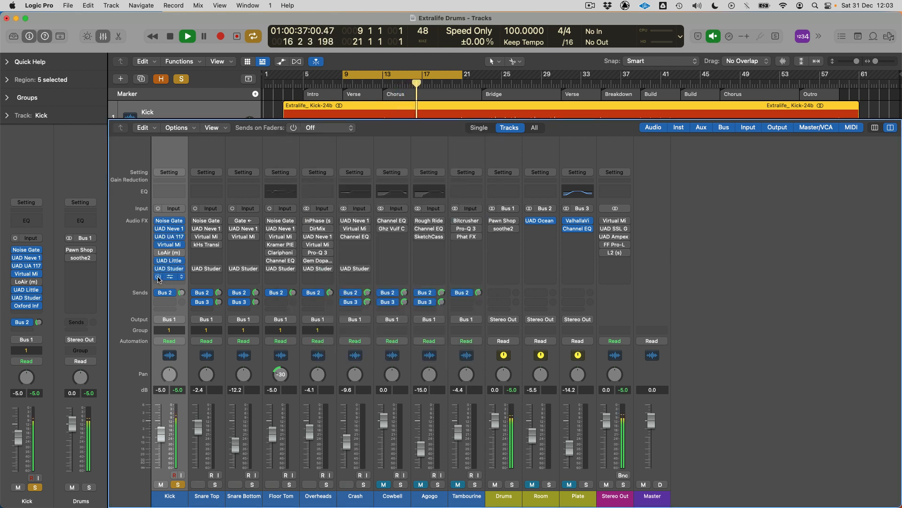
pyautogui.moveTo(159, 221); pyautogui.dragTo(160, 269)
pyautogui.press('Return')
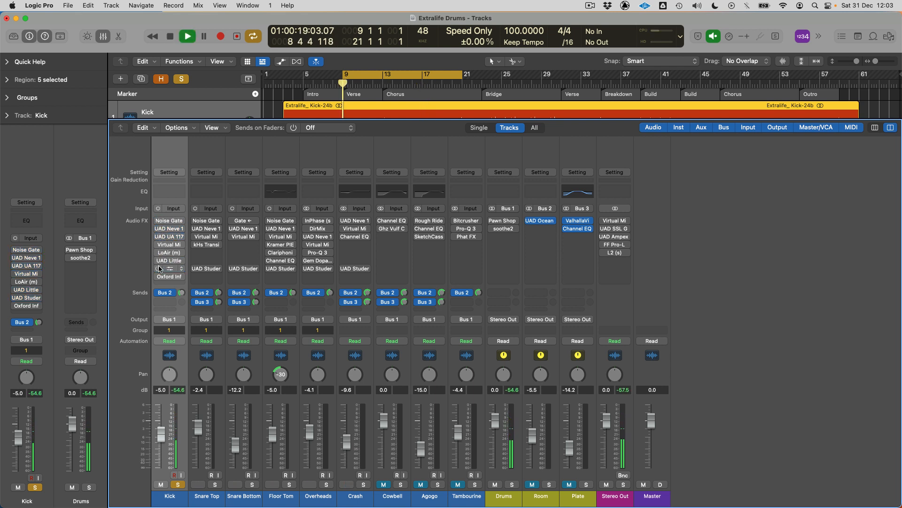
pyautogui.click(158, 269)
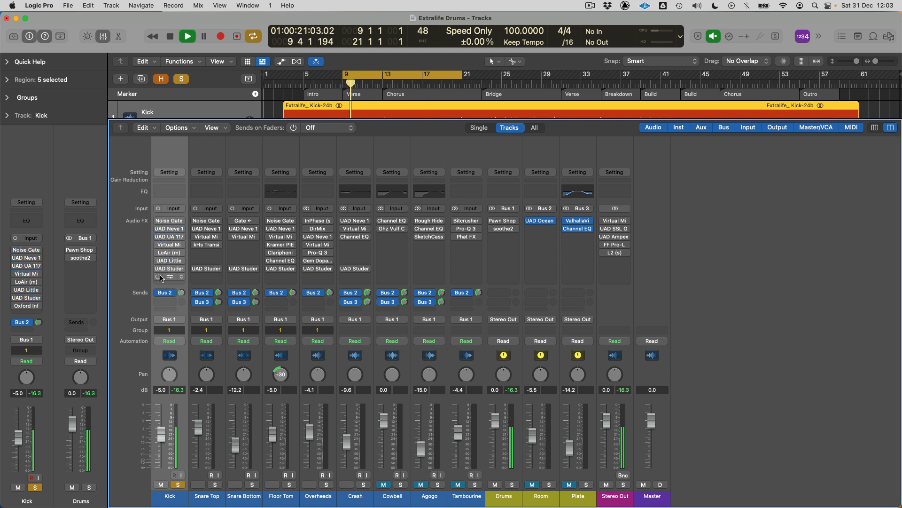
pyautogui.click(160, 274)
pyautogui.moveTo(160, 273); pyautogui.dragTo(157, 224)
pyautogui.press('space')
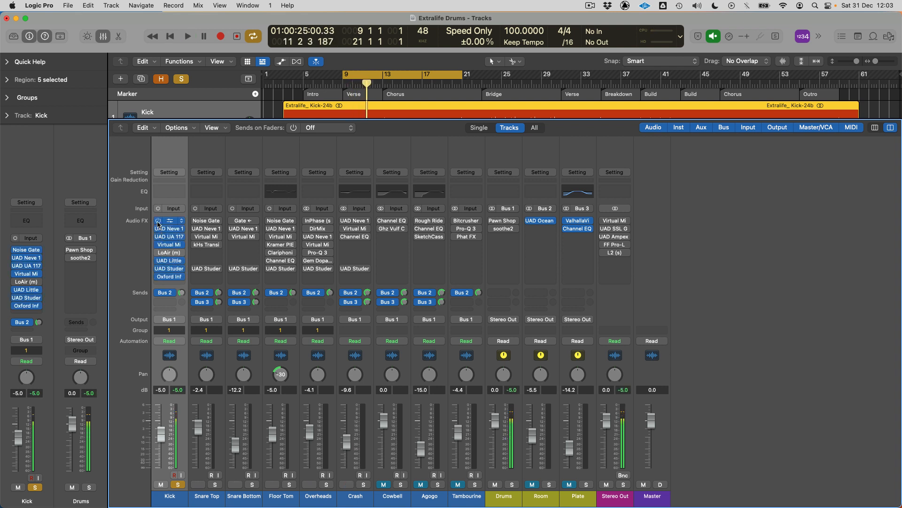
pyautogui.press('space')
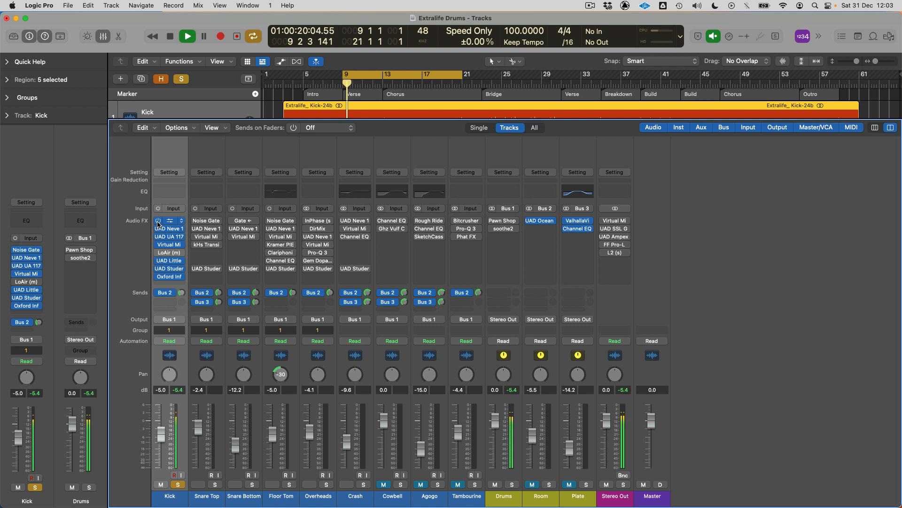
pyautogui.press('space')
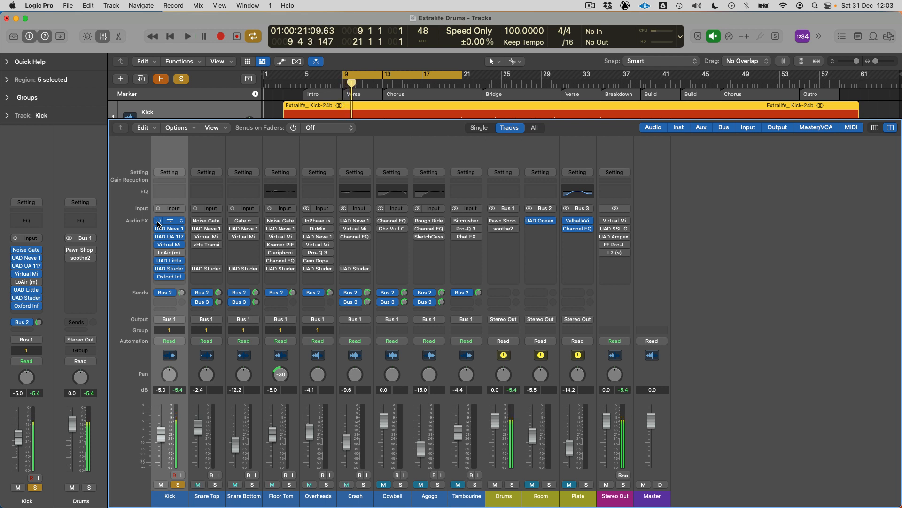
# - Reveal the hidden Sub track, solo it and enable its Test Oscillator, switching the 47 Hz sine tone off and on
pyautogui.press('h')
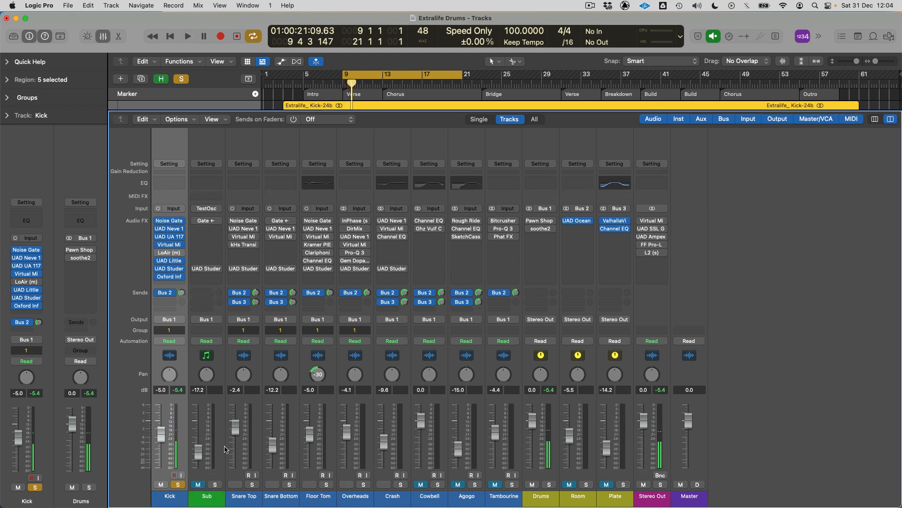
pyautogui.click(215, 485)
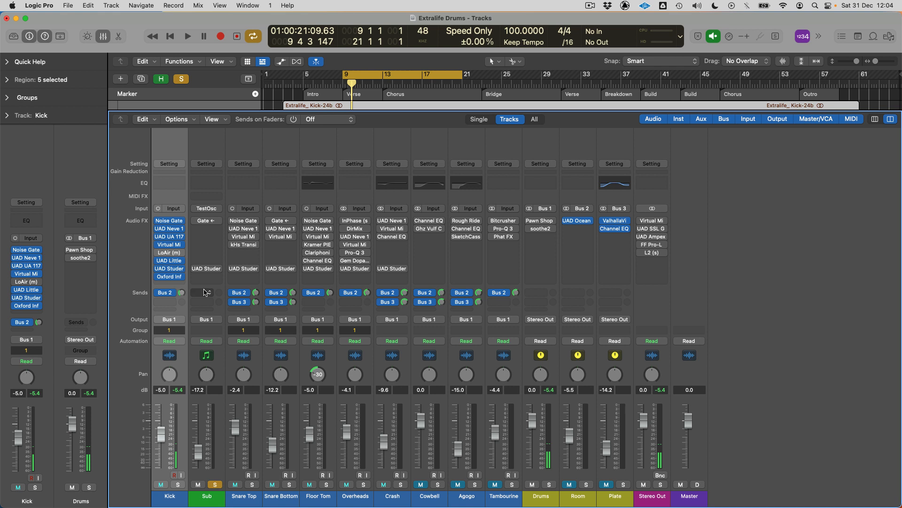
pyautogui.click(208, 210)
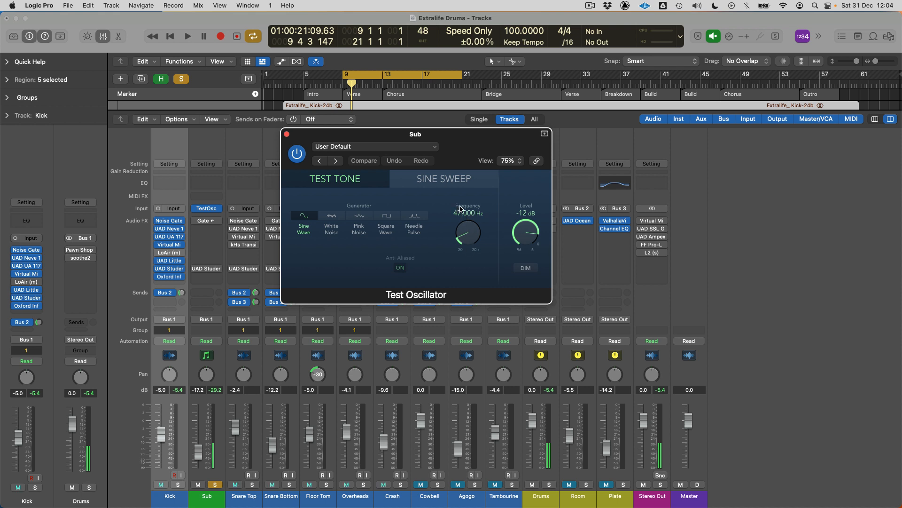
pyautogui.click(295, 154)
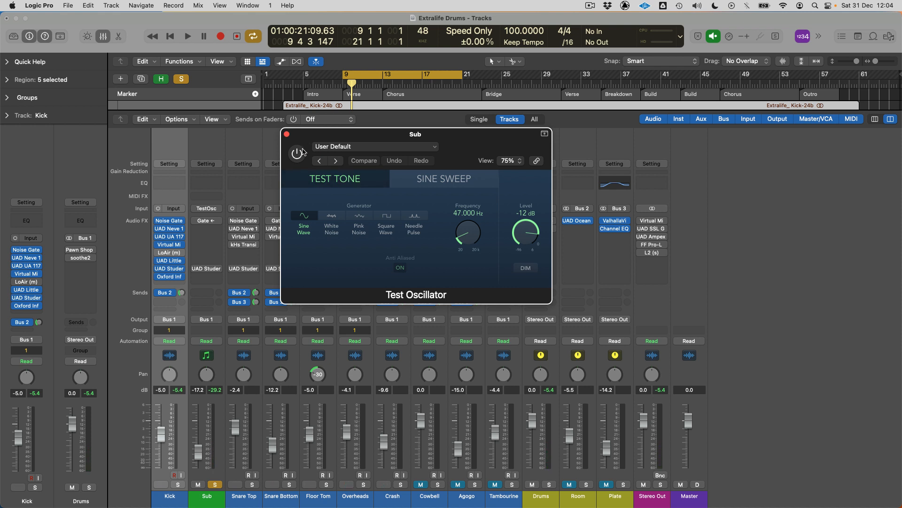
pyautogui.click(301, 152)
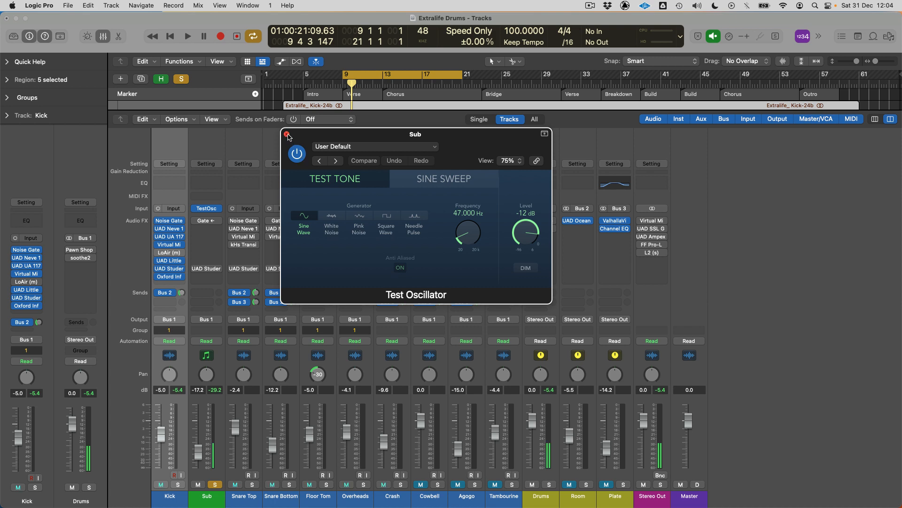
pyautogui.click(287, 135)
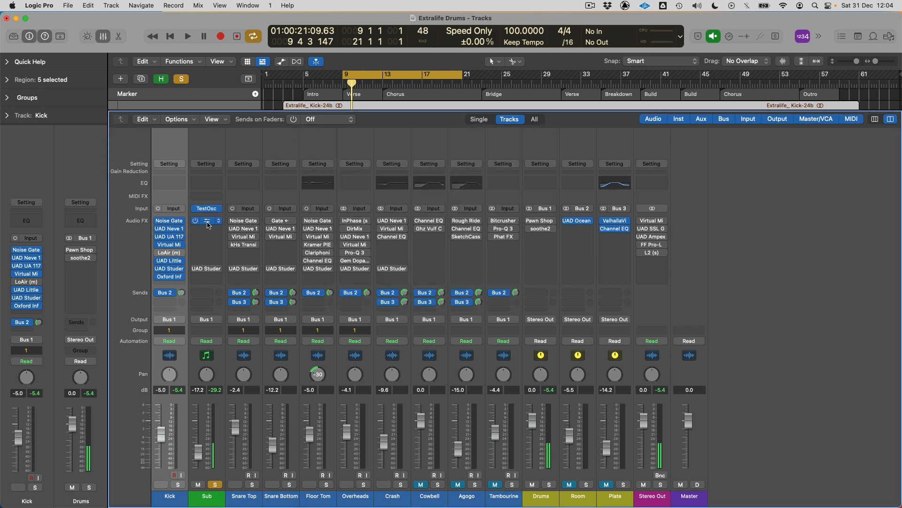
# - Enable the Noise Gate on the Sub channel, keeping Kick (Audio 5) as its side chain source, and close it
pyautogui.click(207, 221)
pyautogui.click(611, 147)
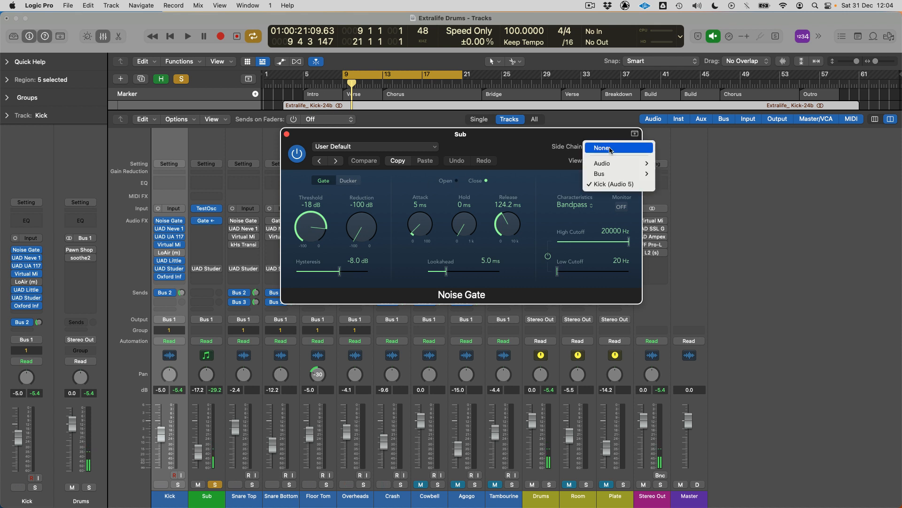
pyautogui.click(617, 188)
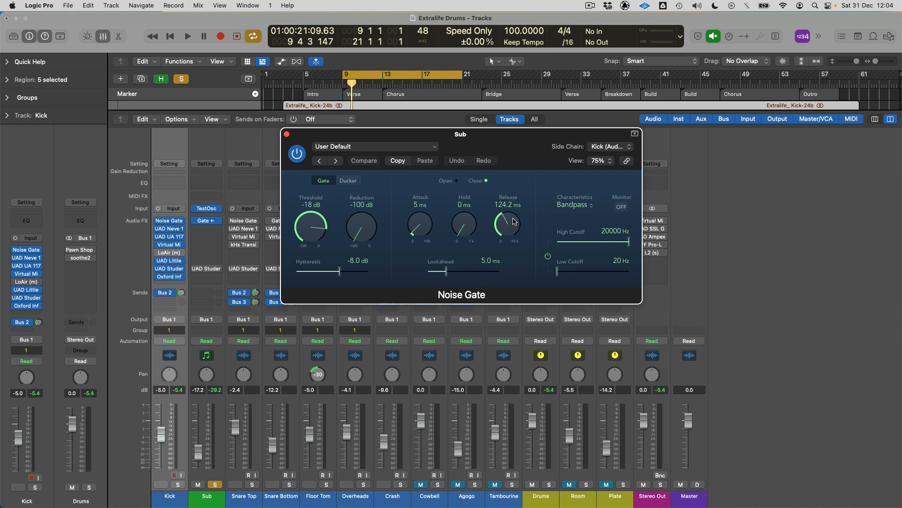
pyautogui.click(287, 135)
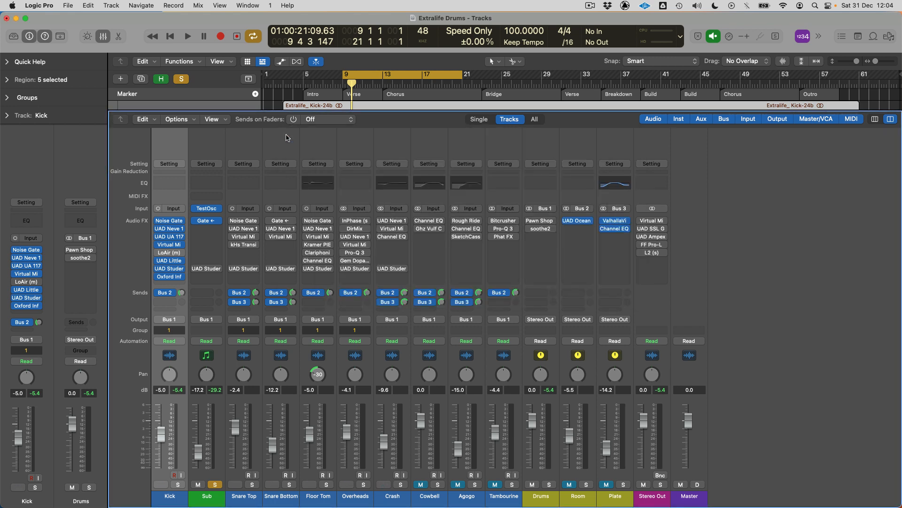
# - Enable the UAD Studer on the Sub channel during playback and solo the Kick with it, toggling the Sub's mute to compare
pyautogui.press('space')
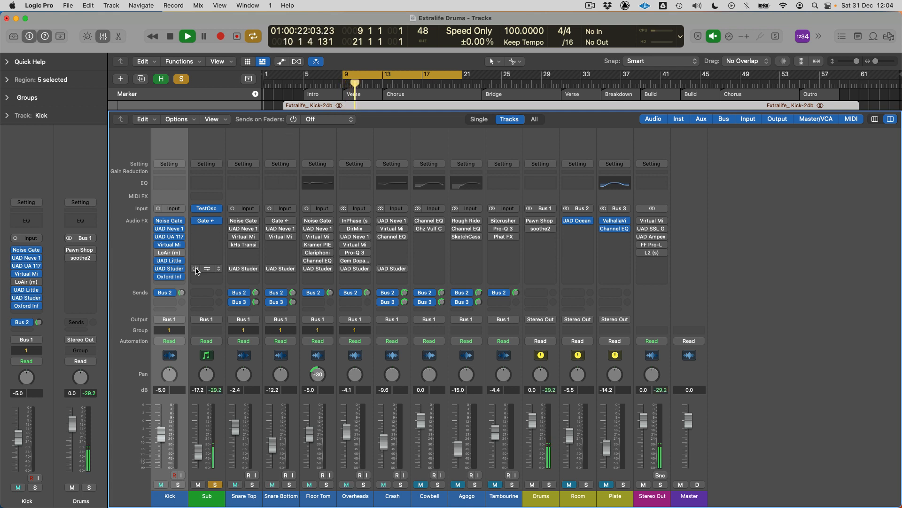
pyautogui.click(194, 269)
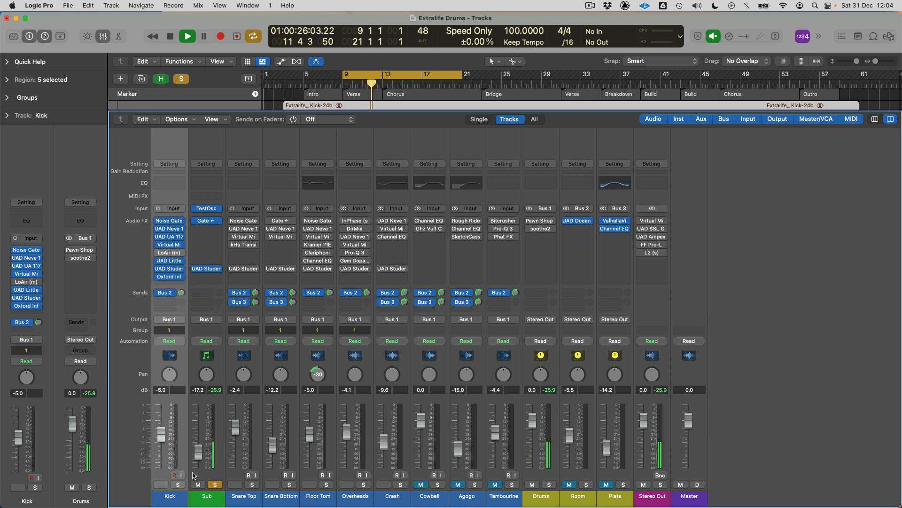
pyautogui.click(177, 484)
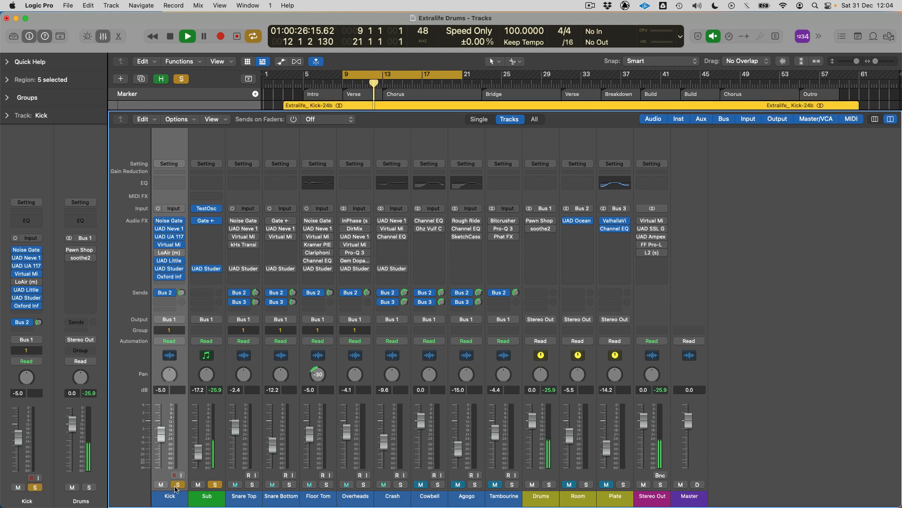
pyautogui.click(199, 486)
pyautogui.press('space')
# - Solo only the Snare Top channel, select it and enable its Noise Gate during playback
pyautogui.keyDown('alt'); pyautogui.click(252, 484); pyautogui.keyUp('alt')
pyautogui.click(249, 499)
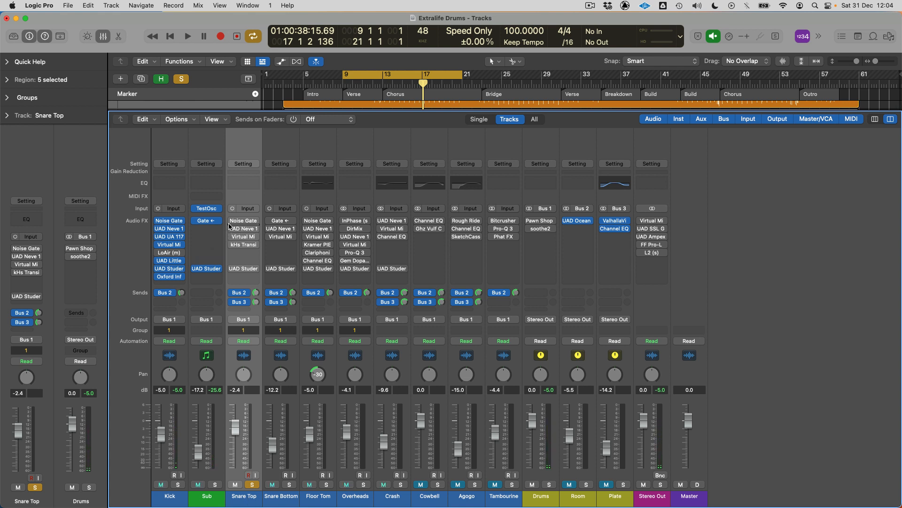
pyautogui.press('space')
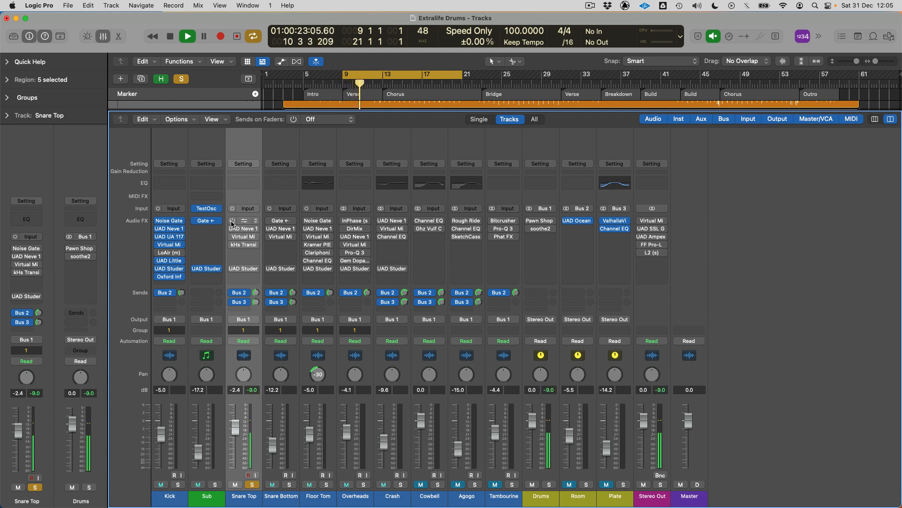
pyautogui.click(233, 221)
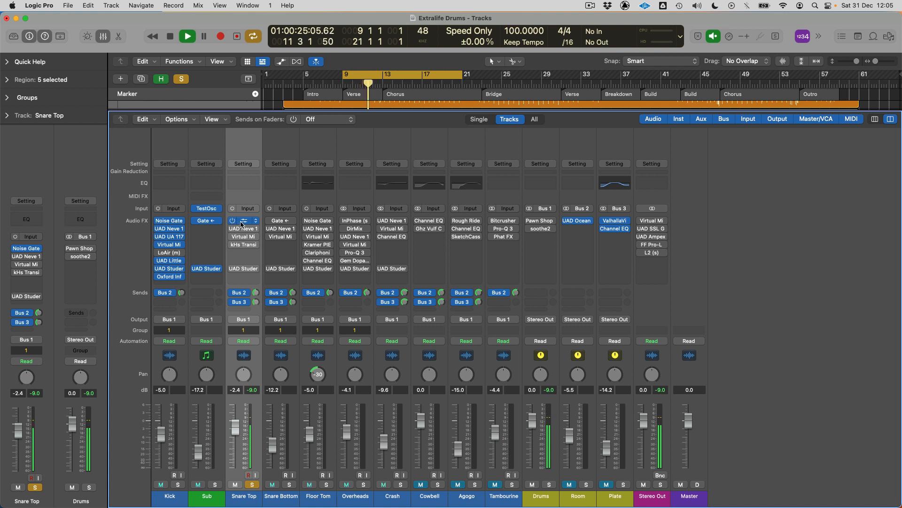
# - Try a 0 ms attack in the Snare Top's Noise Gate, restore it to 1 ms and close the plug-in
pyautogui.click(242, 223)
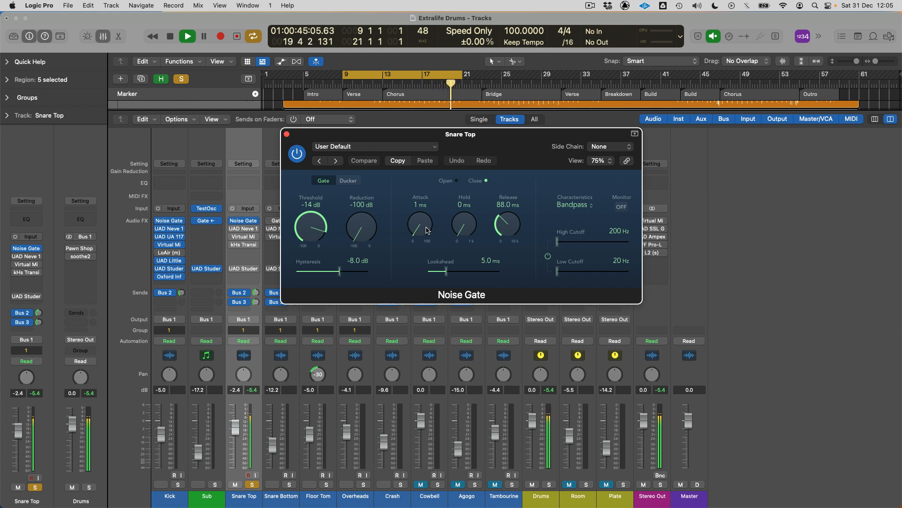
pyautogui.moveTo(426, 230); pyautogui.dragTo(433, 259)
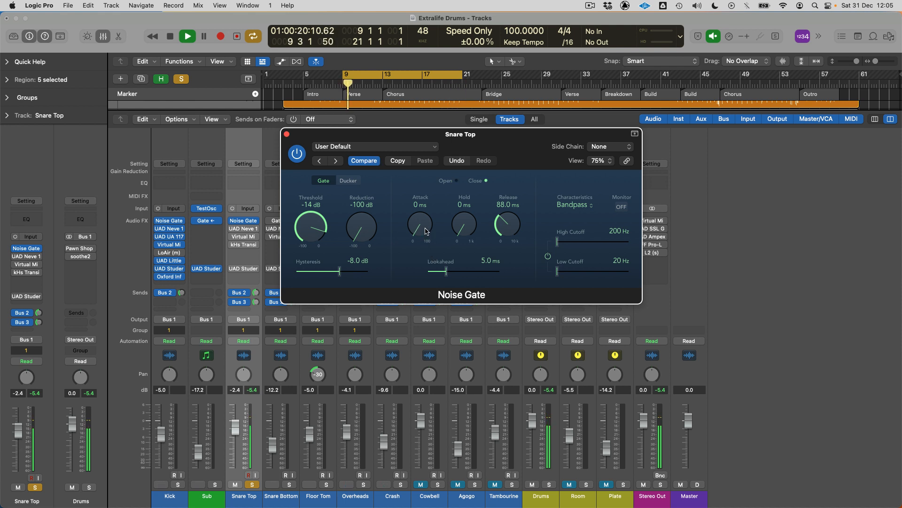
pyautogui.moveTo(426, 232); pyautogui.dragTo(426, 231)
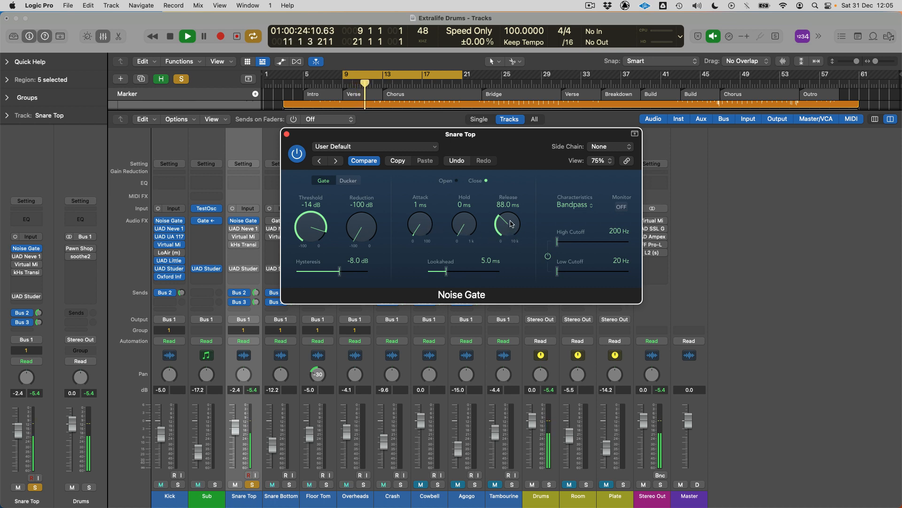
pyautogui.click(286, 134)
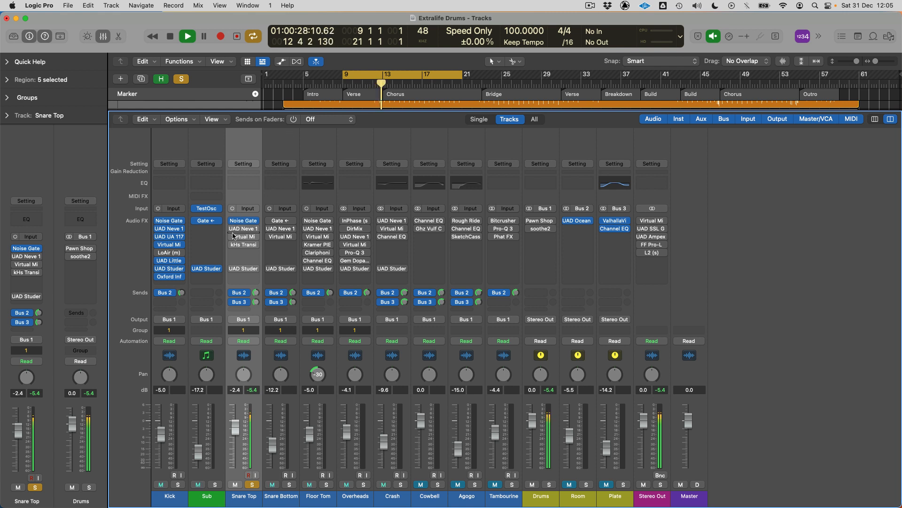
# - Enable the UAD Neve and Virtual Mix Rack on Snare Top, auditioning the FG-S equalizer's LF frequency and gain before closing the rack
pyautogui.moveTo(250, 232)
pyautogui.click(243, 238)
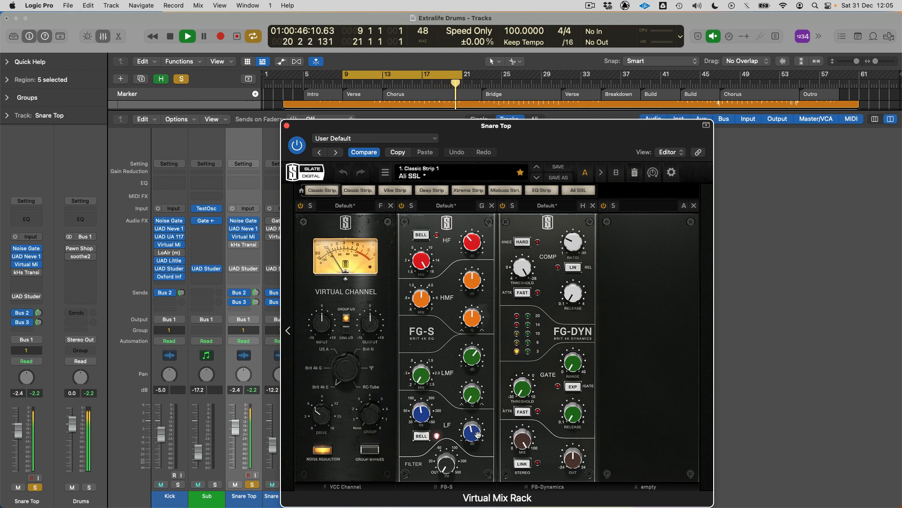
pyautogui.moveTo(421, 414); pyautogui.dragTo(422, 412)
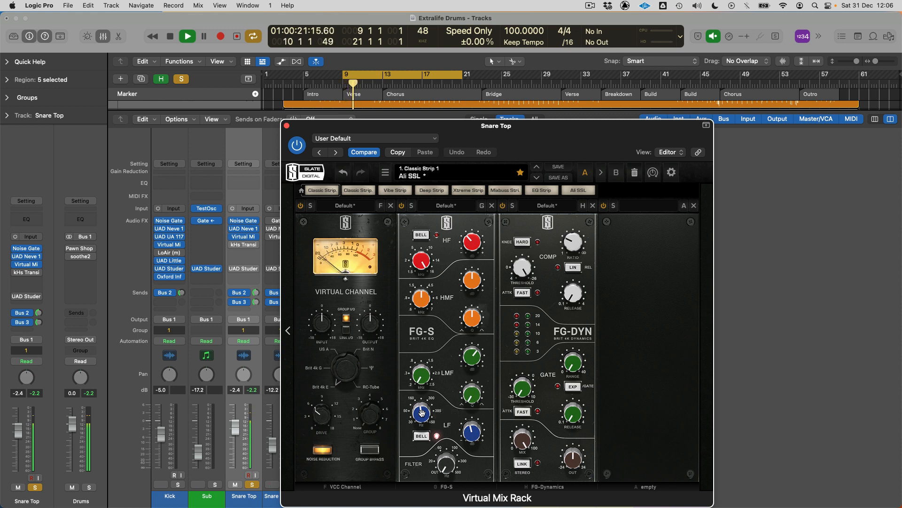
pyautogui.doubleClick(472, 437)
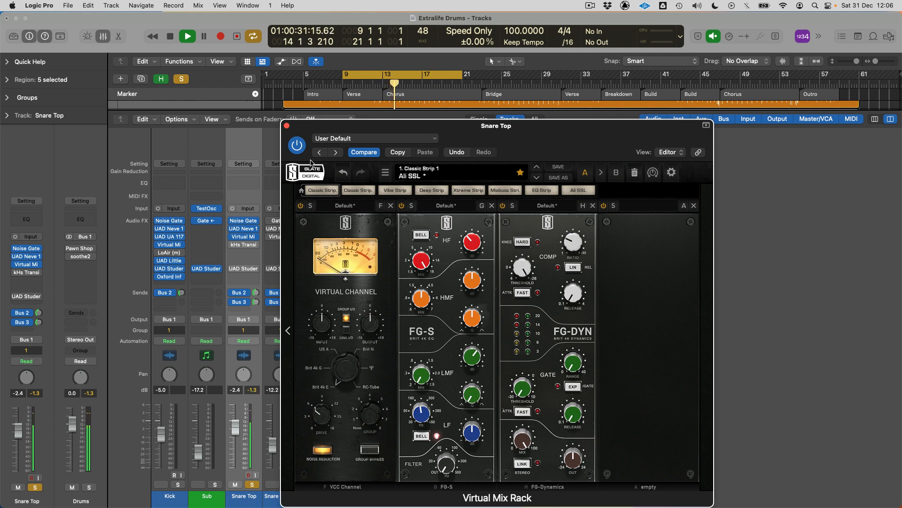
pyautogui.click(287, 126)
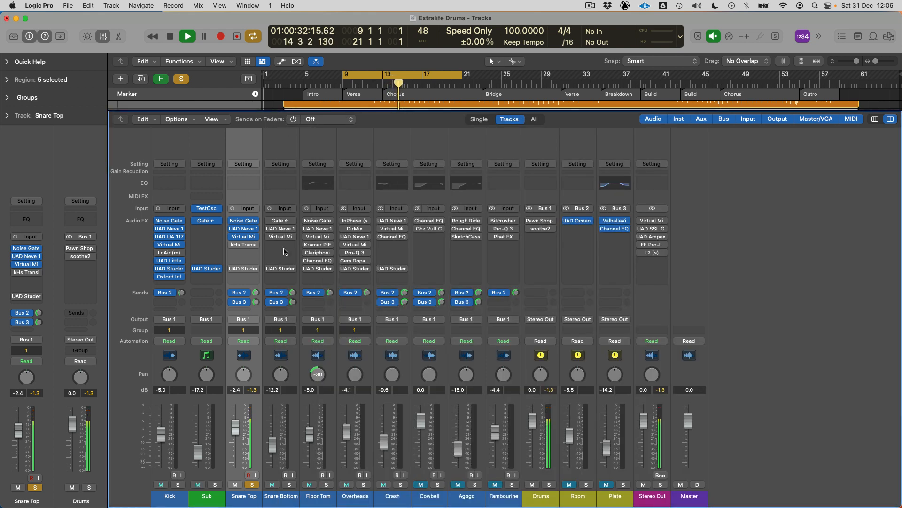
# - Enable kHs Transient Shaper on Snare Top, try its Pump control and turn on Clip, resetting the channel's peak level before closing it
pyautogui.click(244, 247)
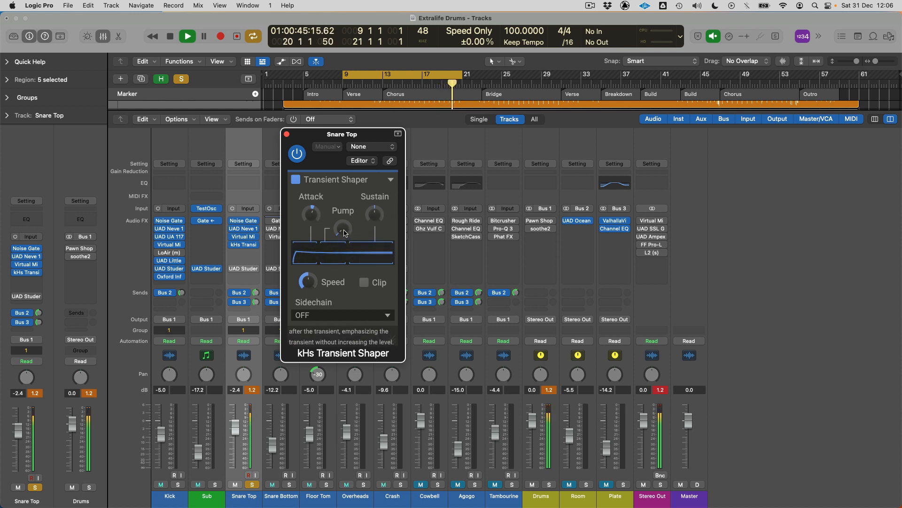
pyautogui.moveTo(344, 233); pyautogui.dragTo(344, 167)
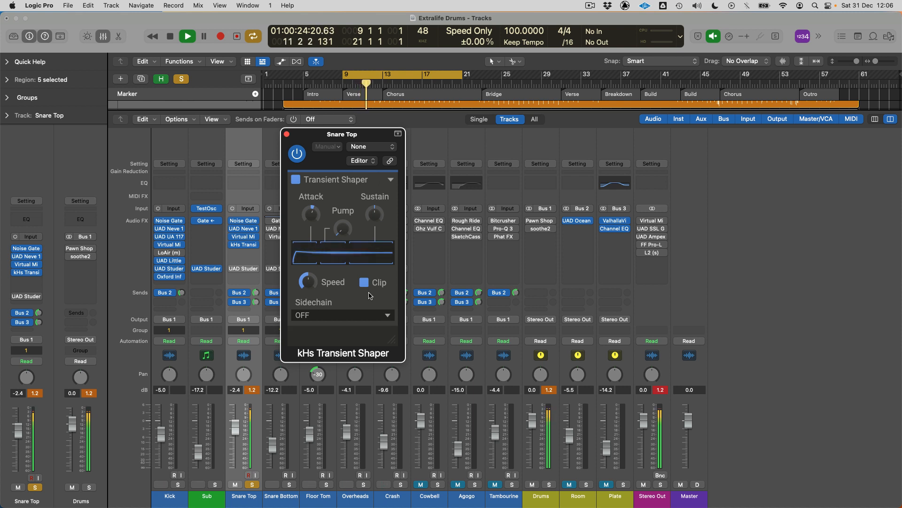
pyautogui.click(252, 389)
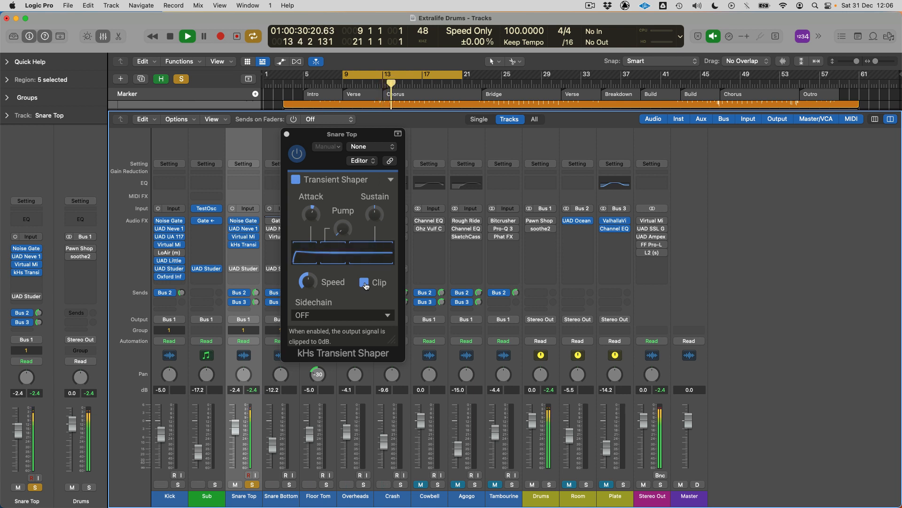
pyautogui.click(286, 134)
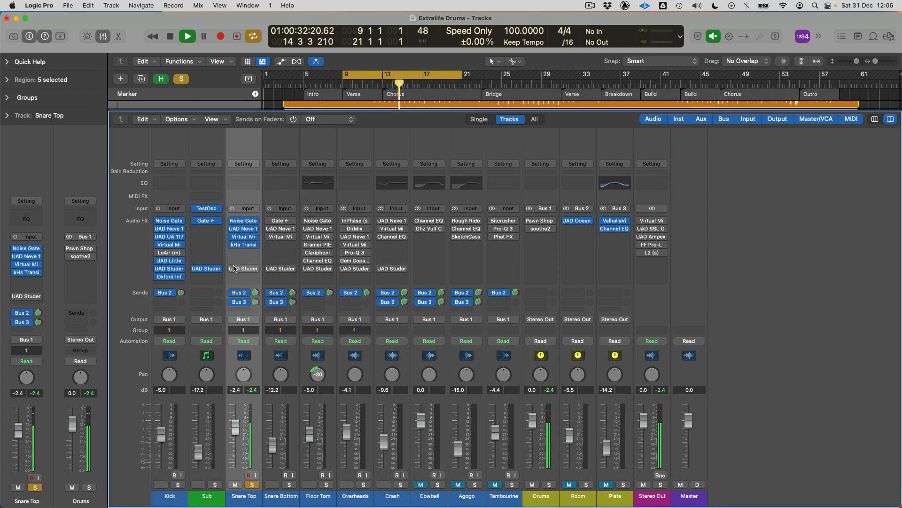
# - Enable the UAD Studer on Snare Top, review it and reset the channel's peak level, closing the plug-in and stopping playback
pyautogui.moveTo(243, 269)
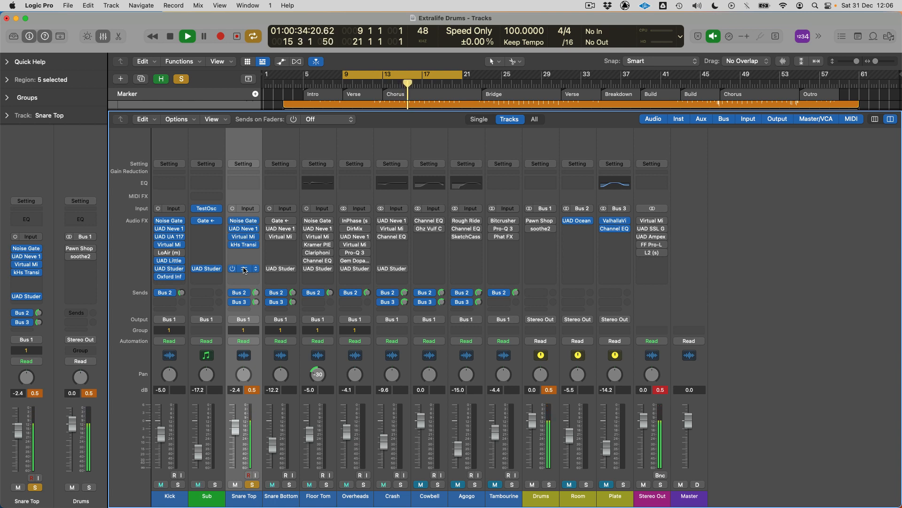
pyautogui.click(244, 268)
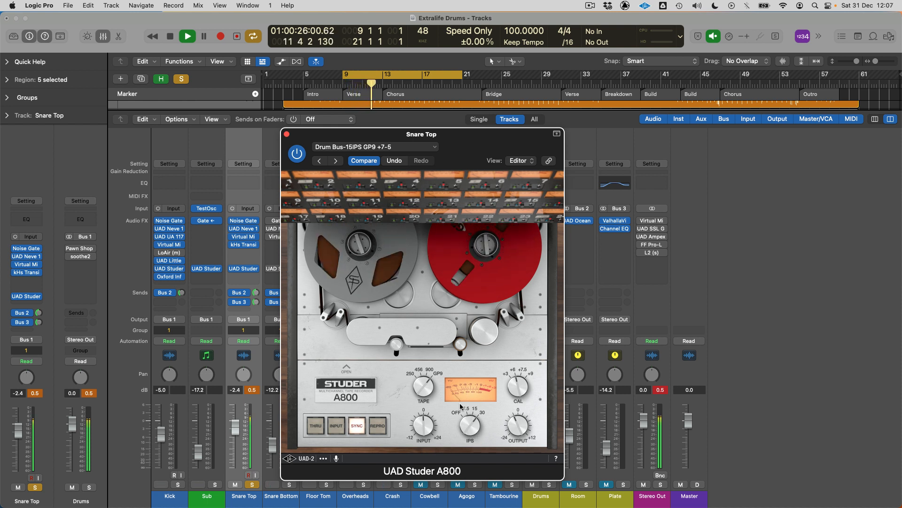
pyautogui.click(252, 390)
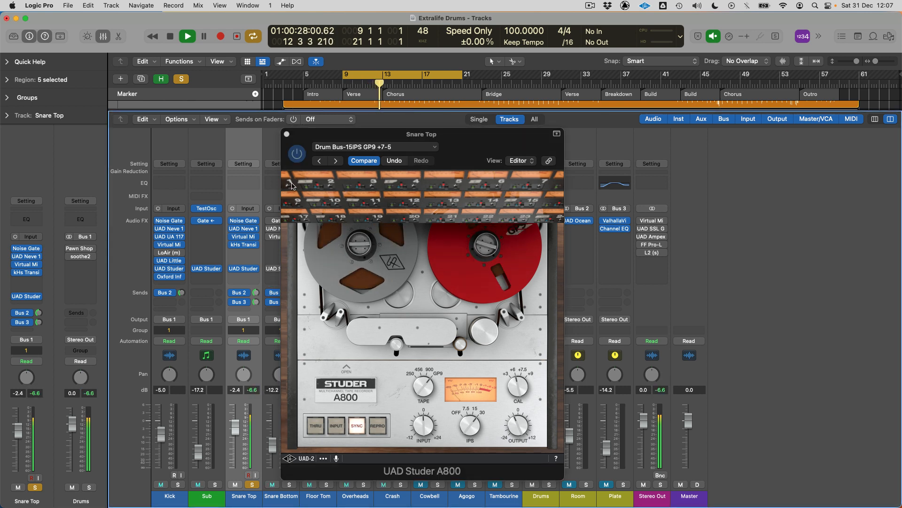
pyautogui.click(287, 136)
pyautogui.press('space')
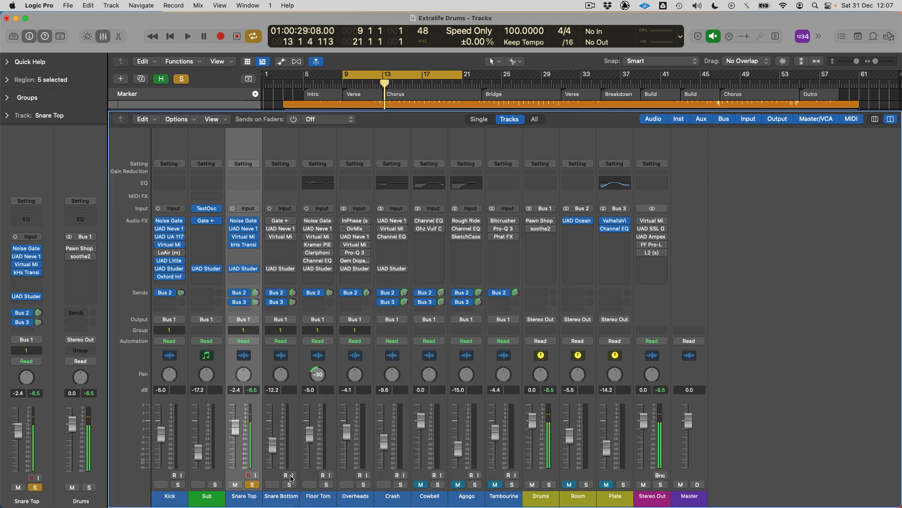
# - Solo only the Snare Bottom channel, select it and check the side-chain source in its Noise Gate, keeping Snare Top (Audio 8)
pyautogui.click(290, 484)
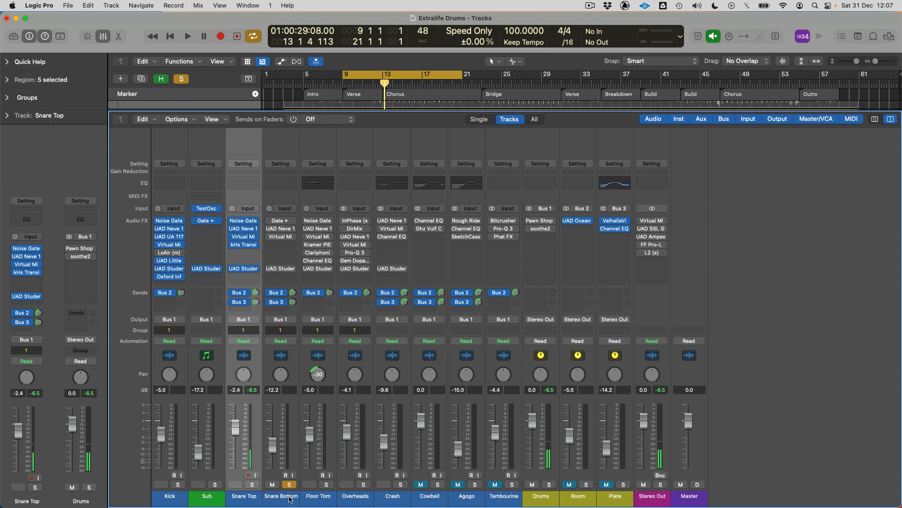
pyautogui.click(290, 499)
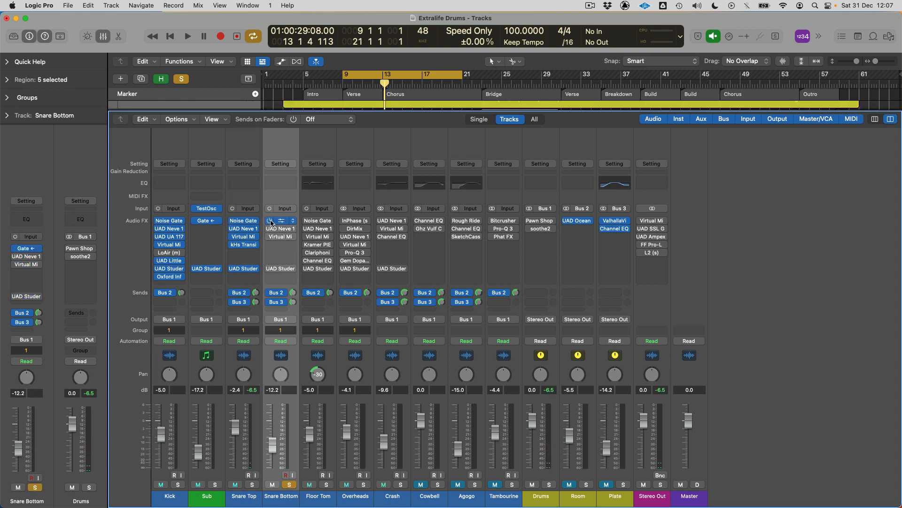
pyautogui.click(281, 222)
pyautogui.click(609, 149)
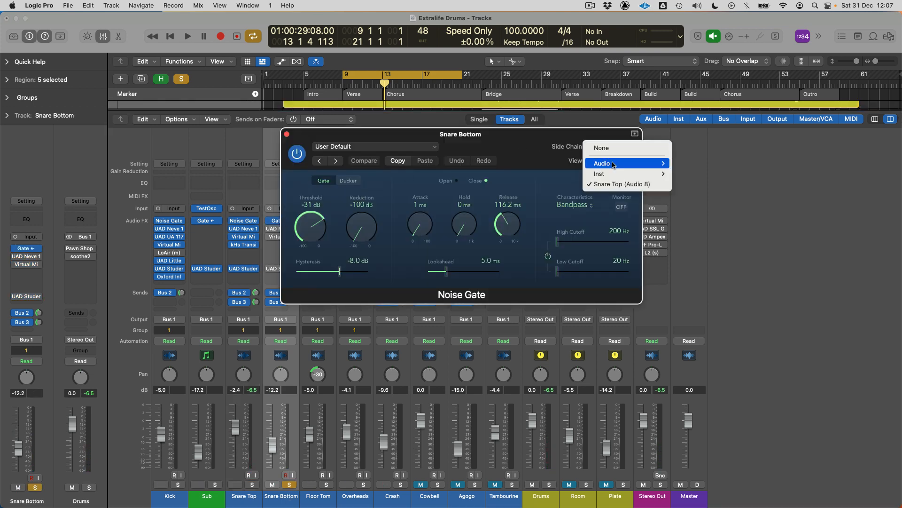
pyautogui.moveTo(612, 170)
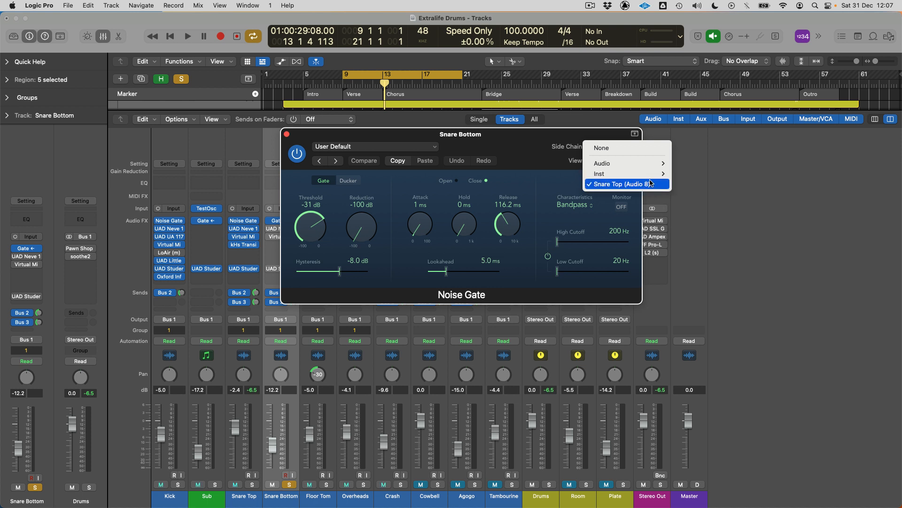
pyautogui.click(546, 183)
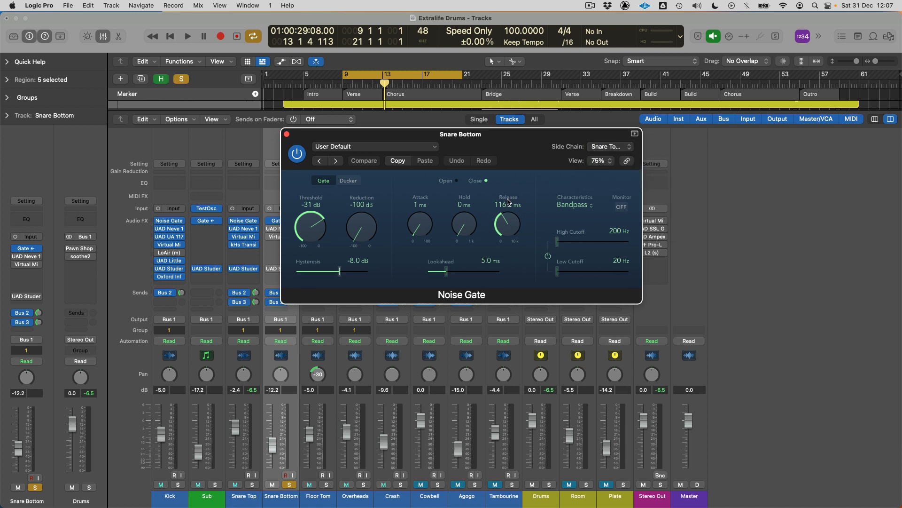
pyautogui.click(287, 134)
# - Enable Snare Bottom's Noise Gate during playback, set its release to about 165.1 ms and close the plug-in
pyautogui.press('space')
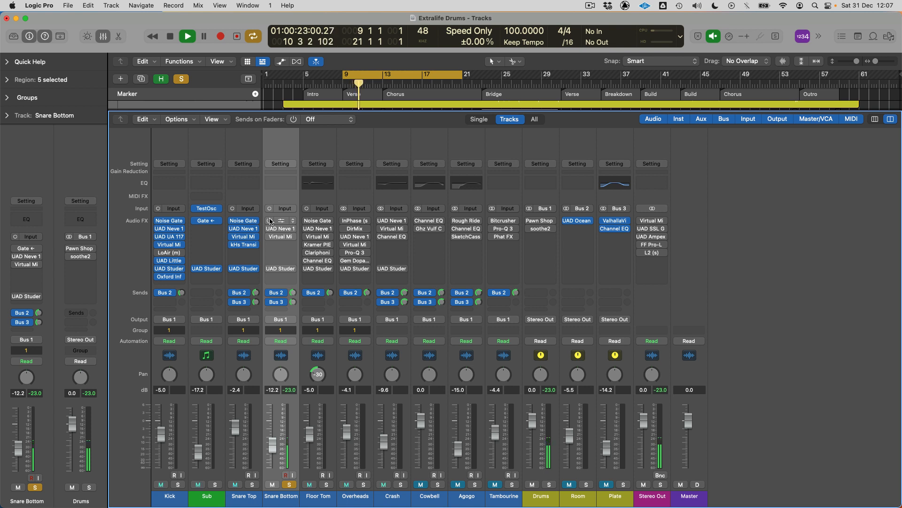
pyautogui.click(269, 221)
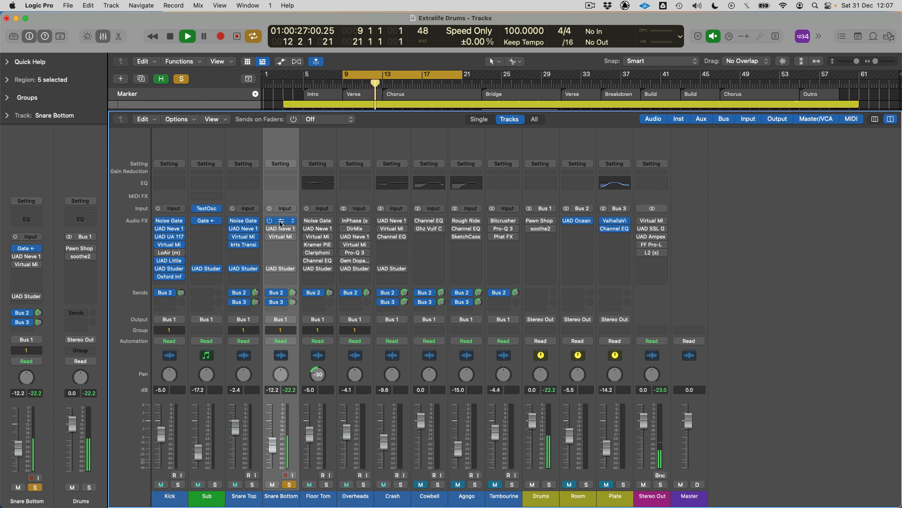
pyautogui.click(282, 220)
pyautogui.moveTo(506, 224); pyautogui.dragTo(505, 216)
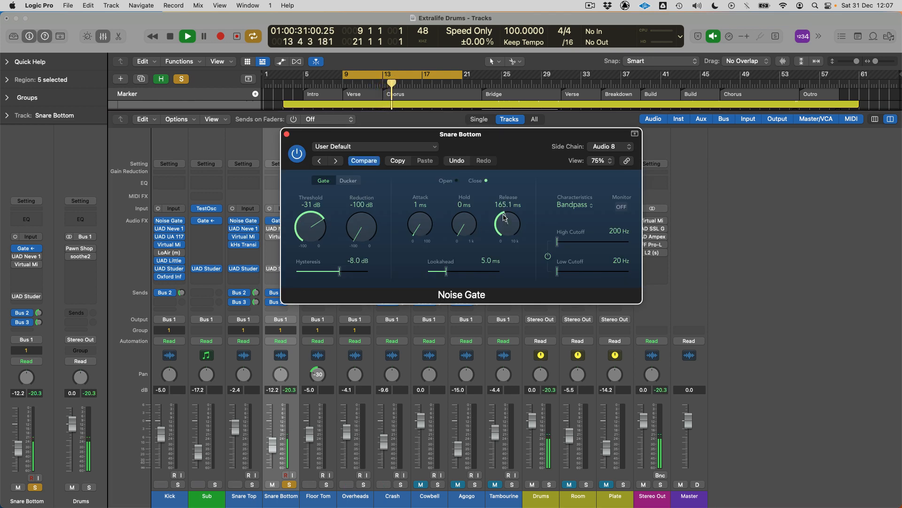
pyautogui.click(286, 135)
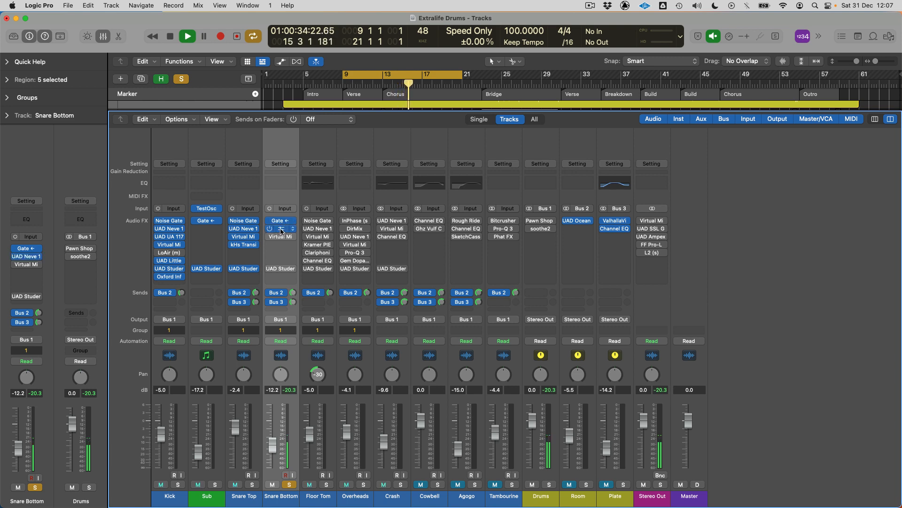
# - Enable the UAD Neve, Virtual Mix Rack and UAD Studer on Snare Bottom, viewing the Neve and the rack before closing them
pyautogui.click(281, 229)
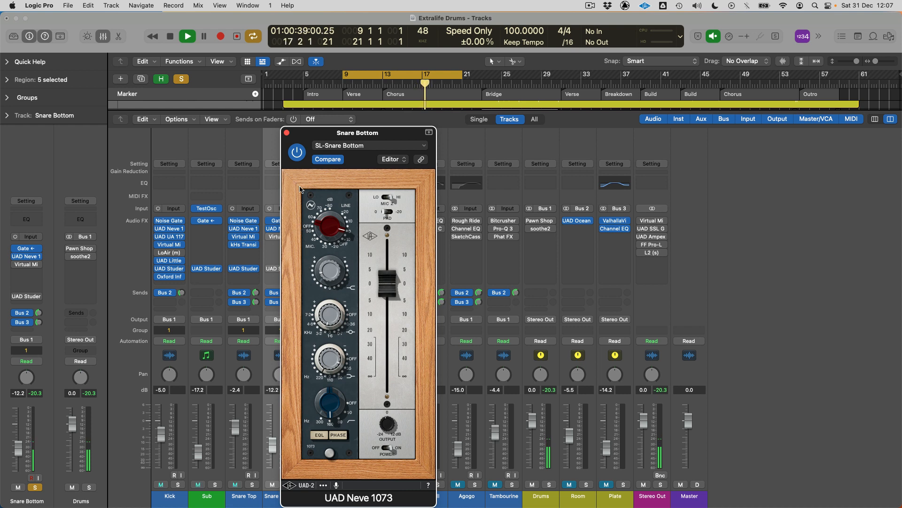
pyautogui.moveTo(301, 134); pyautogui.dragTo(356, 127)
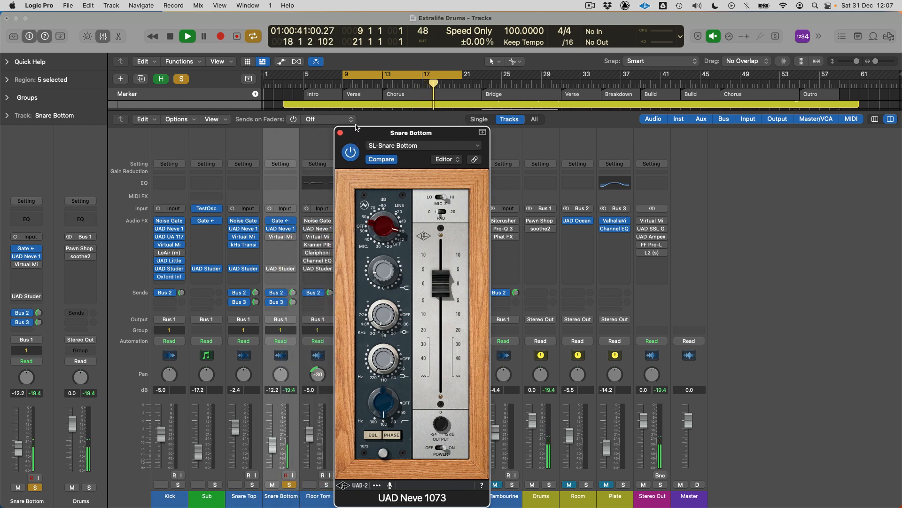
pyautogui.click(340, 132)
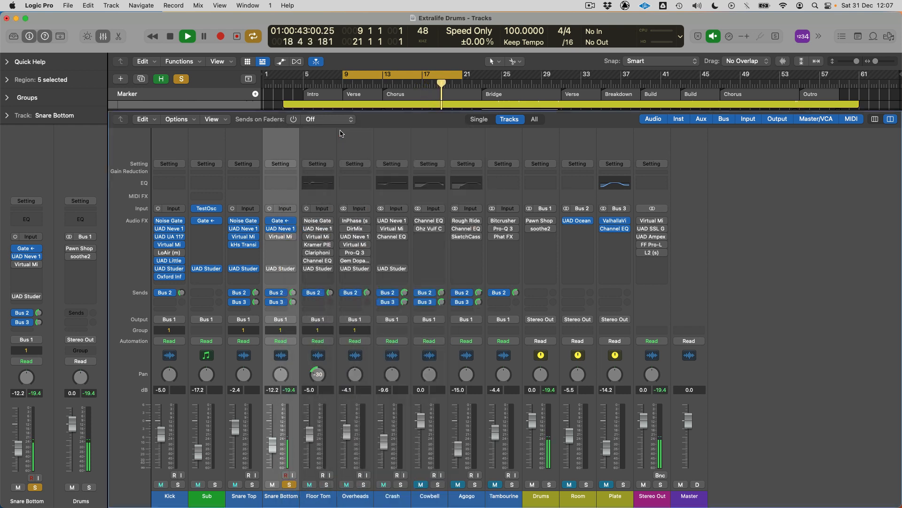
pyautogui.click(281, 238)
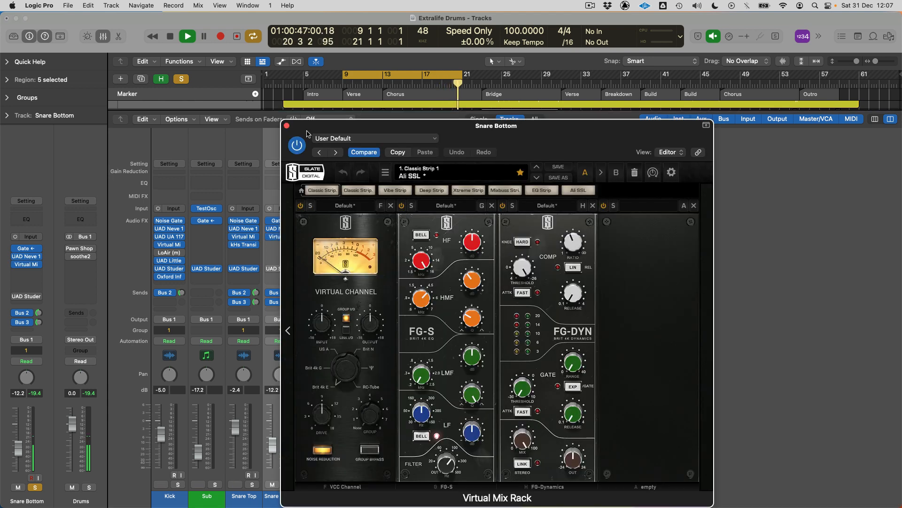
pyautogui.click(286, 126)
pyautogui.moveTo(270, 271)
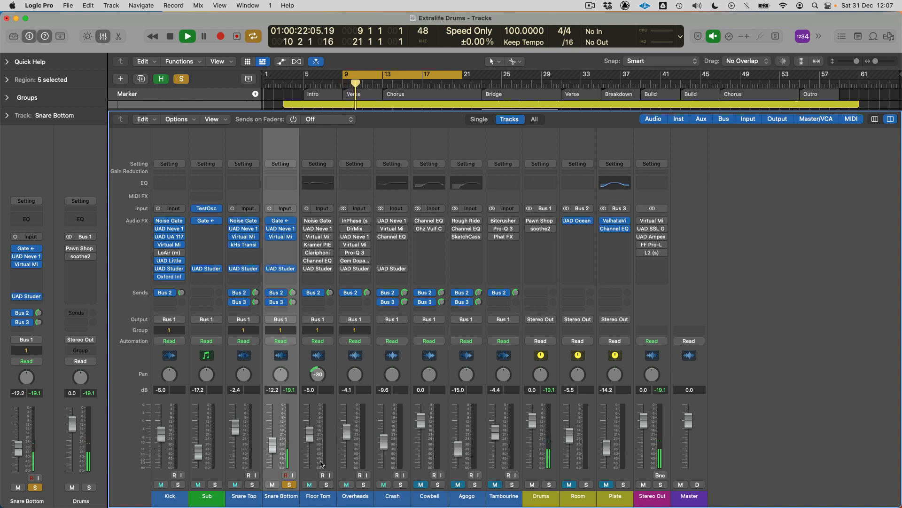
# - Stop playback and set the cycle range to the Bridge marker in the arrangement, returning to the mixer
pyautogui.press('x')
pyautogui.press('space')
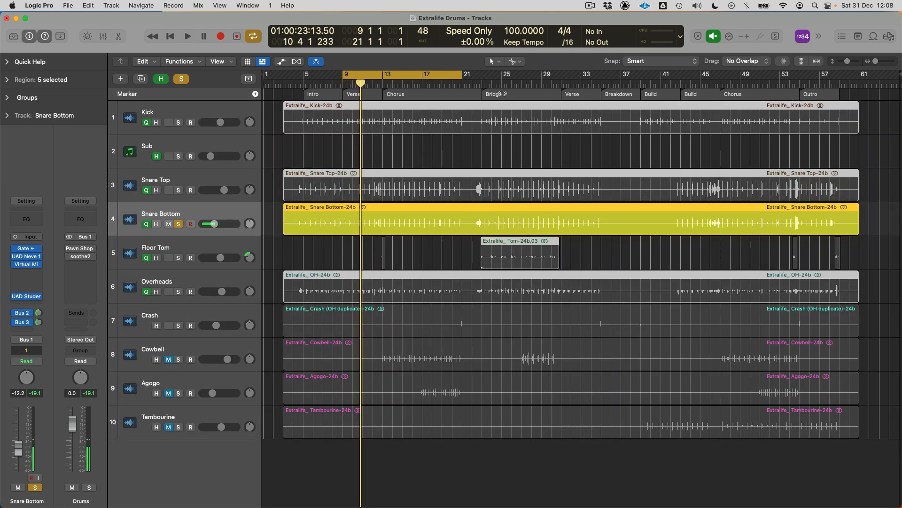
pyautogui.click(501, 94)
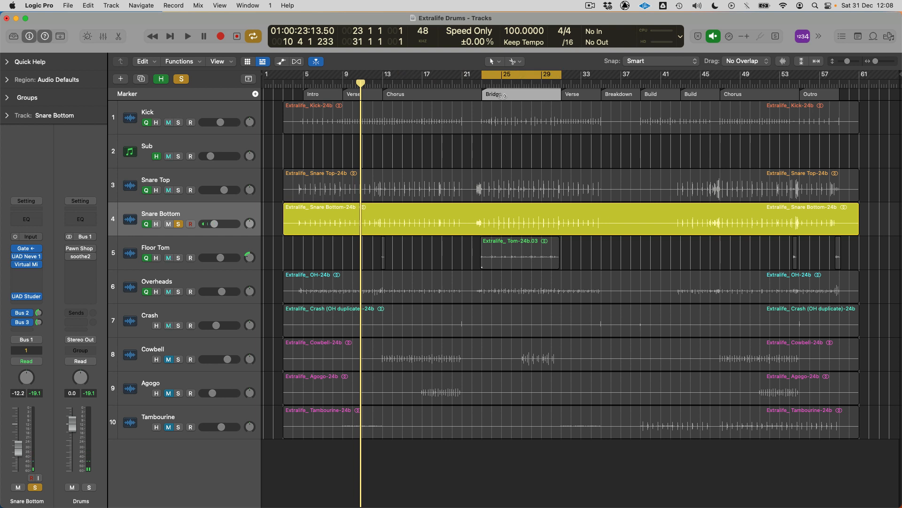
pyautogui.press('x')
# - Solo only the Floor Tom channel, select it and enable its Noise Gate during playback, reviewing the gate's settings before closing it
pyautogui.click(327, 484)
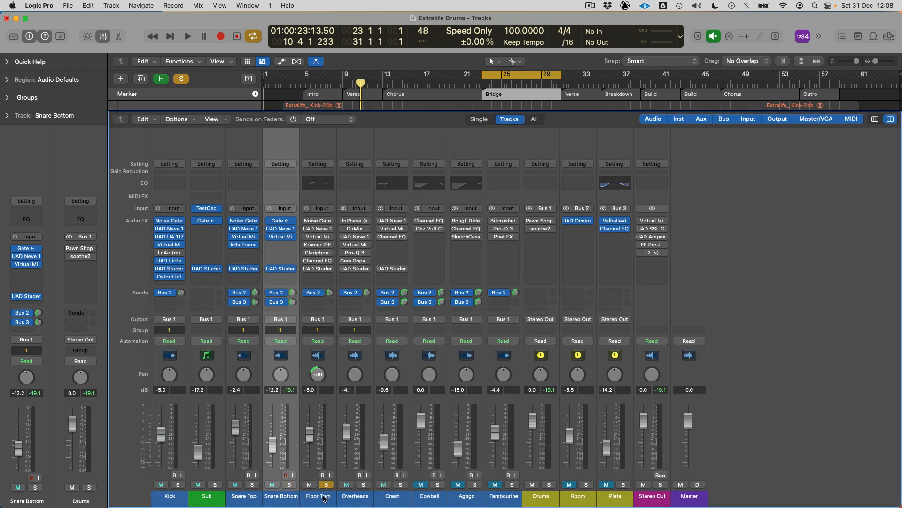
pyautogui.click(324, 499)
pyautogui.press('space')
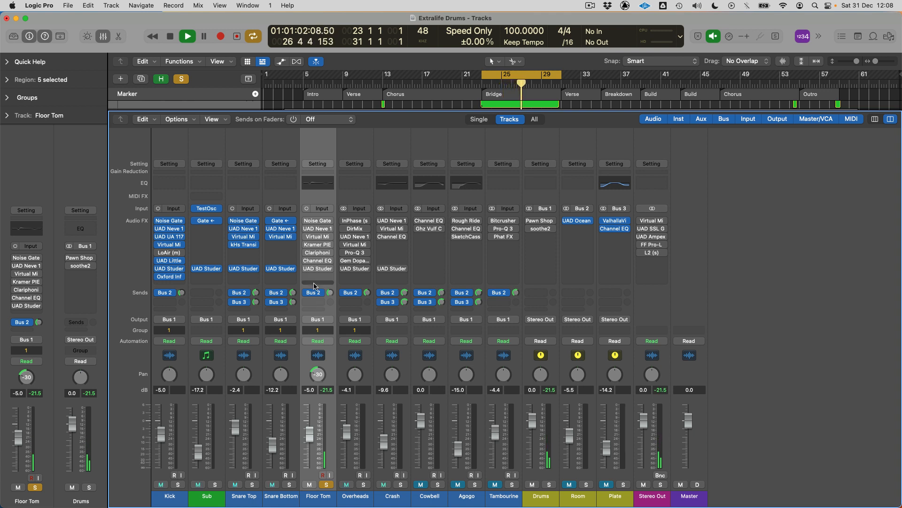
pyautogui.click(306, 221)
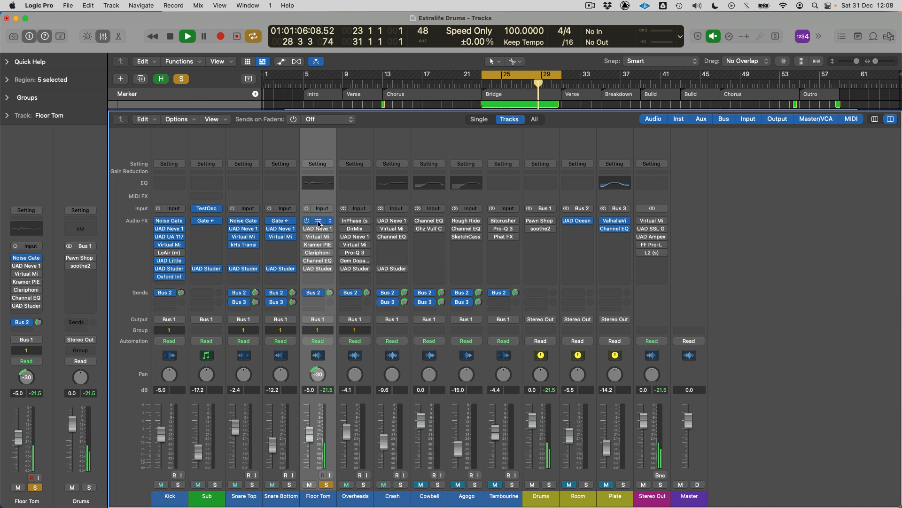
pyautogui.click(318, 223)
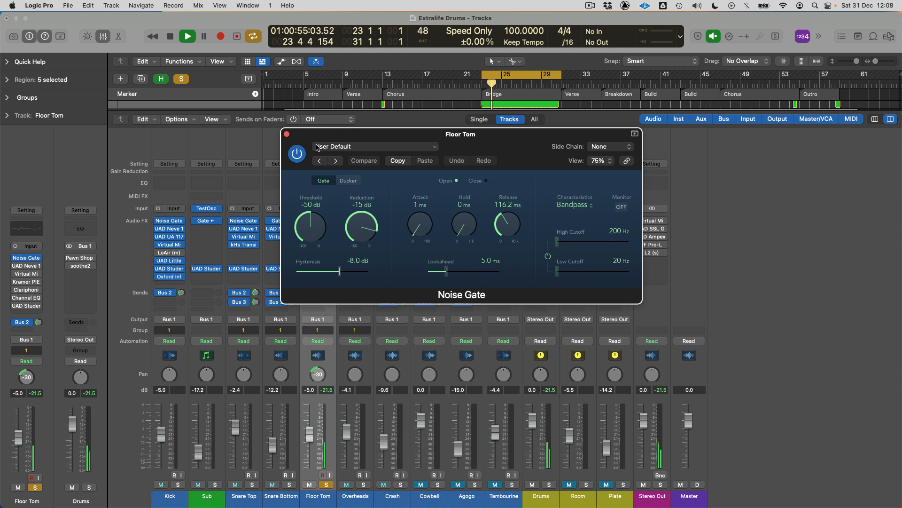
pyautogui.click(287, 135)
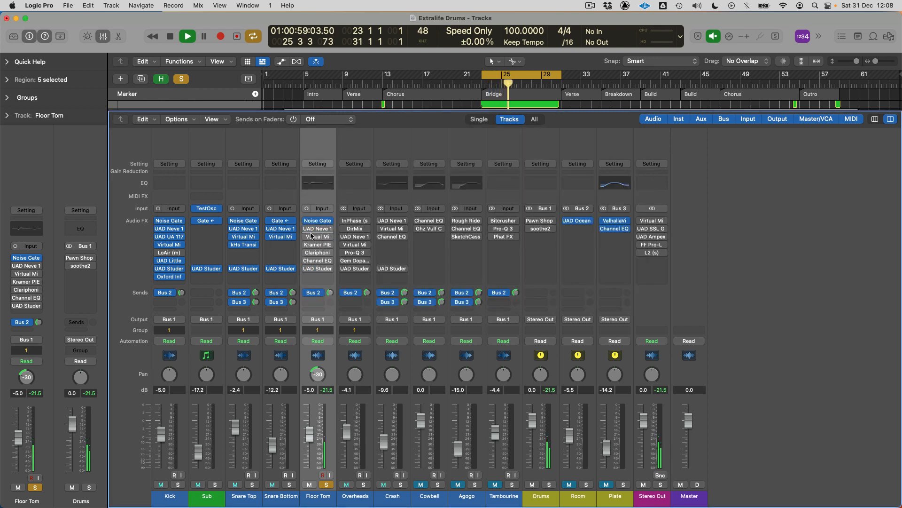
# - Enable the UAD Neve 1073 on Floor Tom, review its settings and close the plug-in
pyautogui.moveTo(308, 231)
pyautogui.click(320, 230)
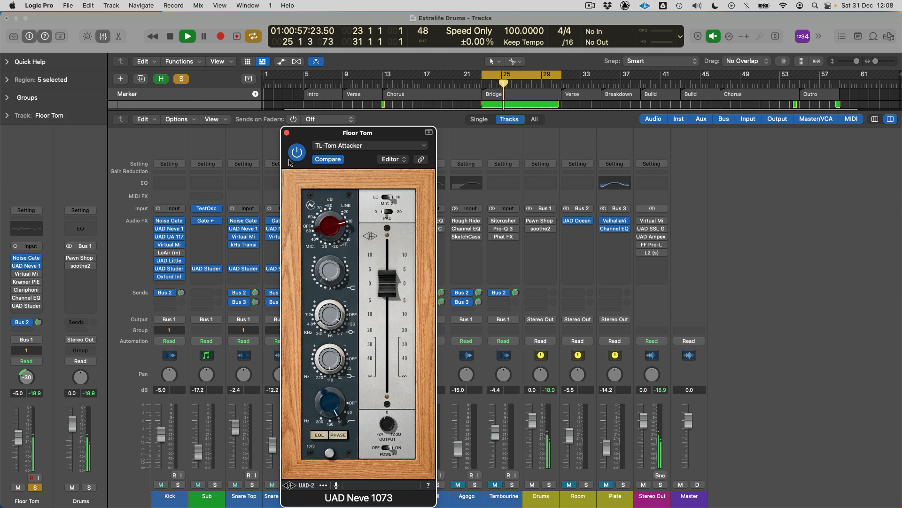
pyautogui.click(287, 134)
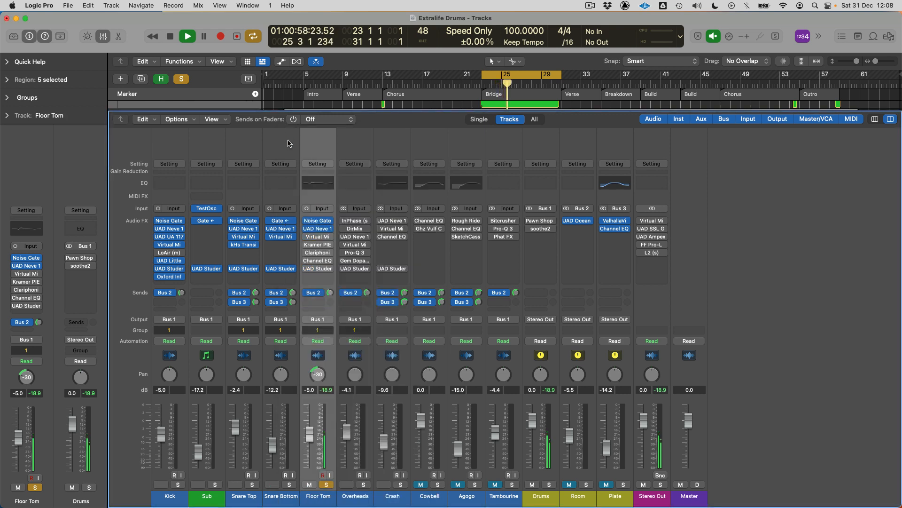
# - Enable the Virtual Mix Rack on Floor Tom and check the FG-S equalizer's HMF, HF, LMF and filter settings before closing the rack
pyautogui.click(315, 237)
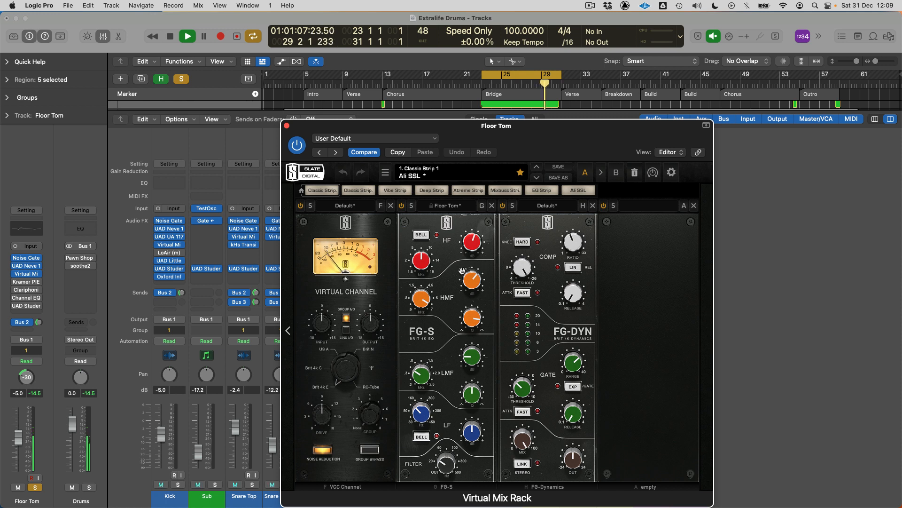
pyautogui.click(425, 298)
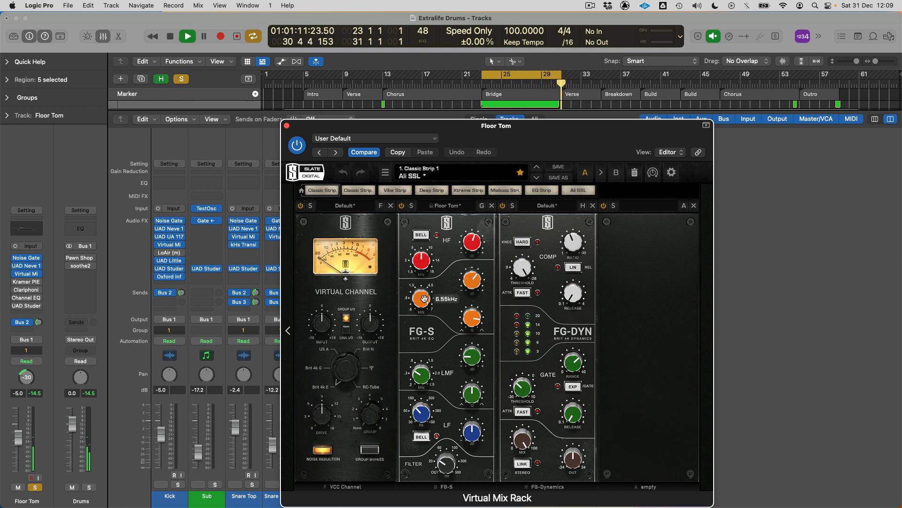
pyautogui.click(473, 244)
pyautogui.click(424, 263)
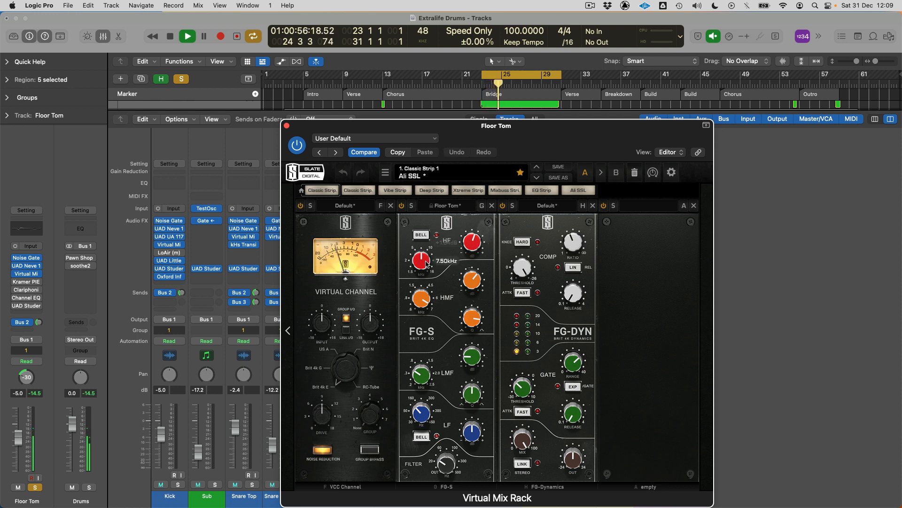
pyautogui.click(476, 359)
pyautogui.click(419, 376)
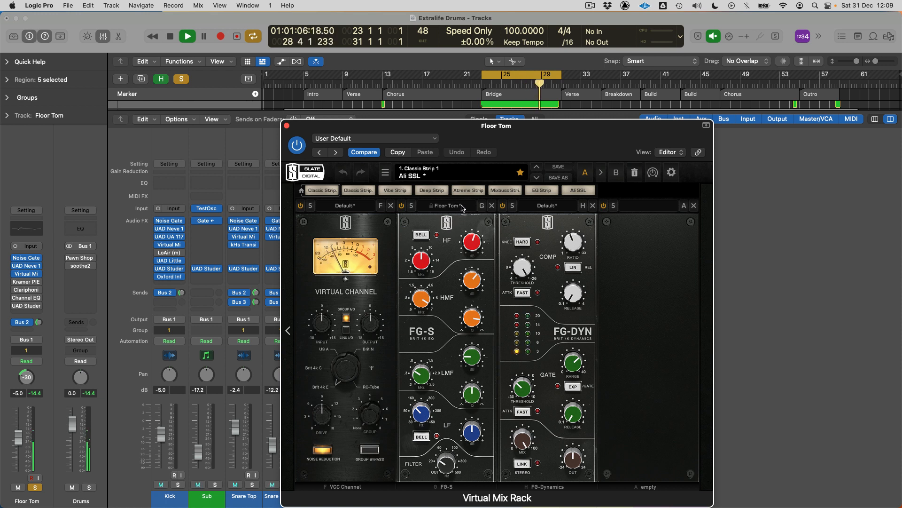
pyautogui.moveTo(445, 468)
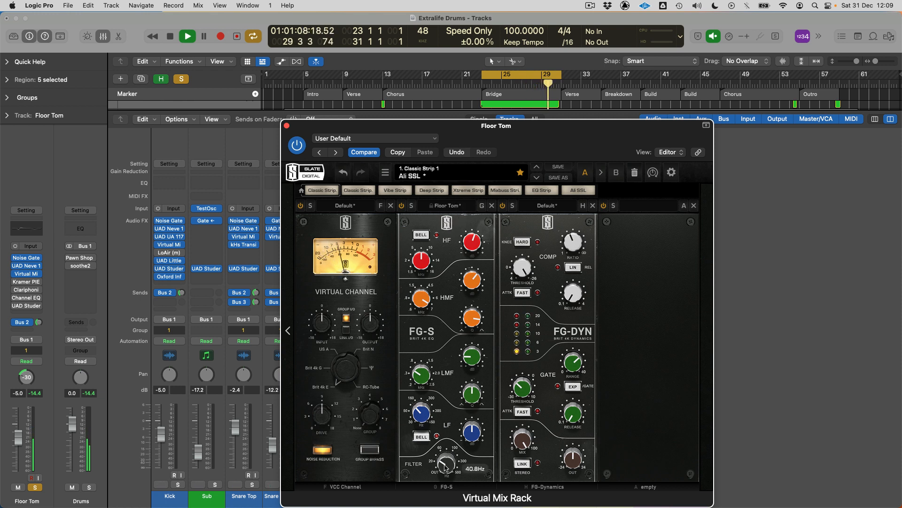
pyautogui.click(287, 126)
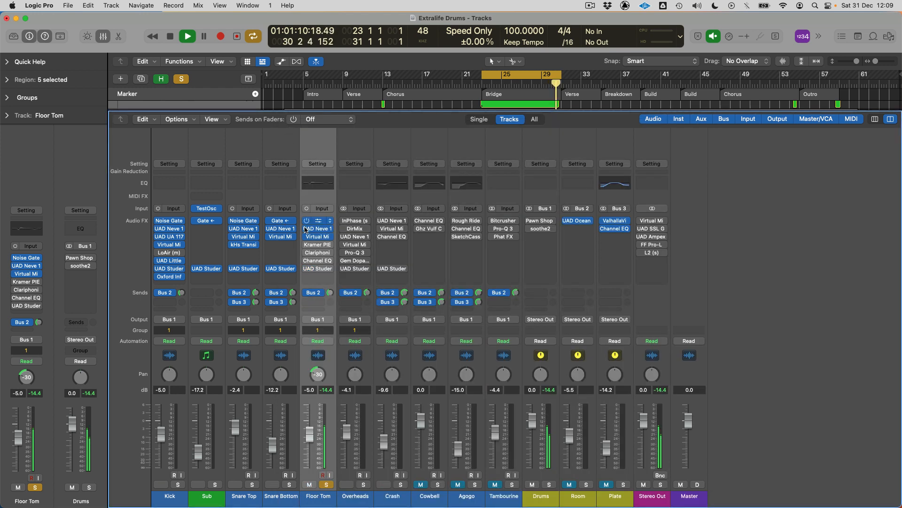
# - Enable the Kramer PIE compressor on Floor Tom, set its compression ratio to 3:1 and close the plug-in
pyautogui.click(318, 244)
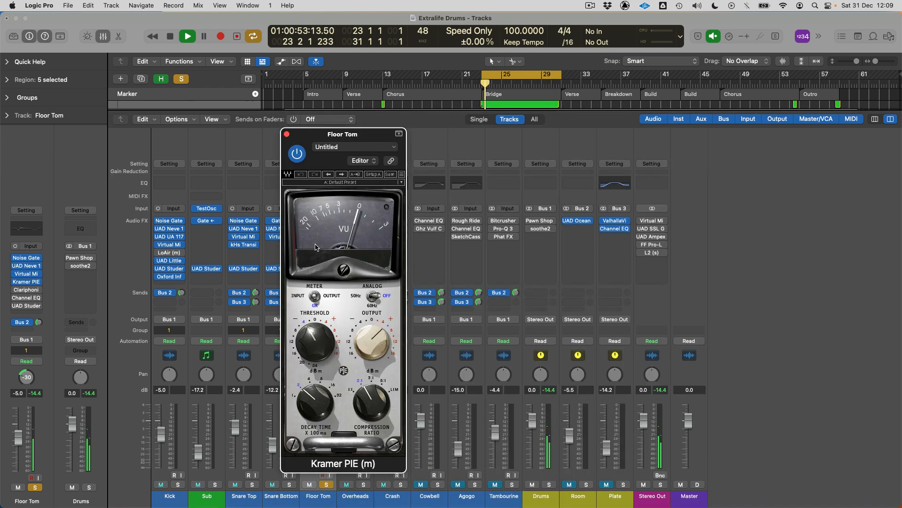
pyautogui.moveTo(335, 136); pyautogui.dragTo(523, 139)
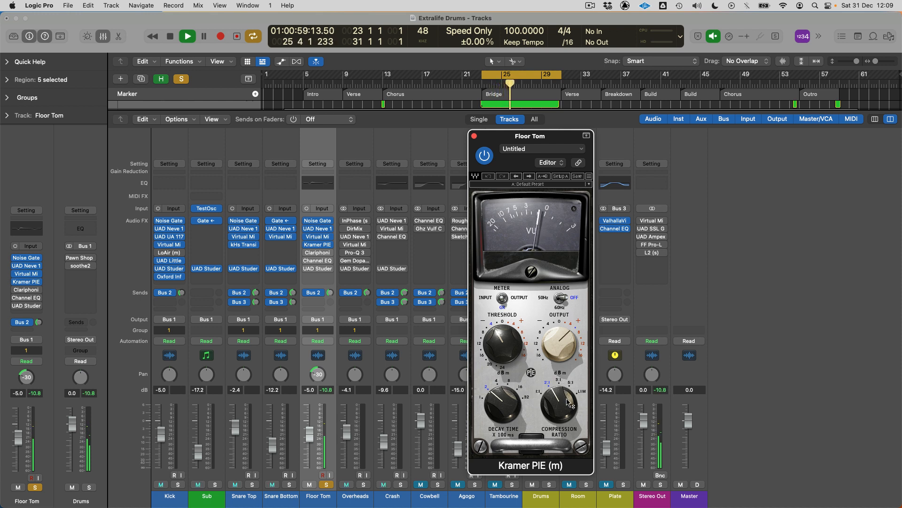
pyautogui.moveTo(567, 396); pyautogui.dragTo(569, 400)
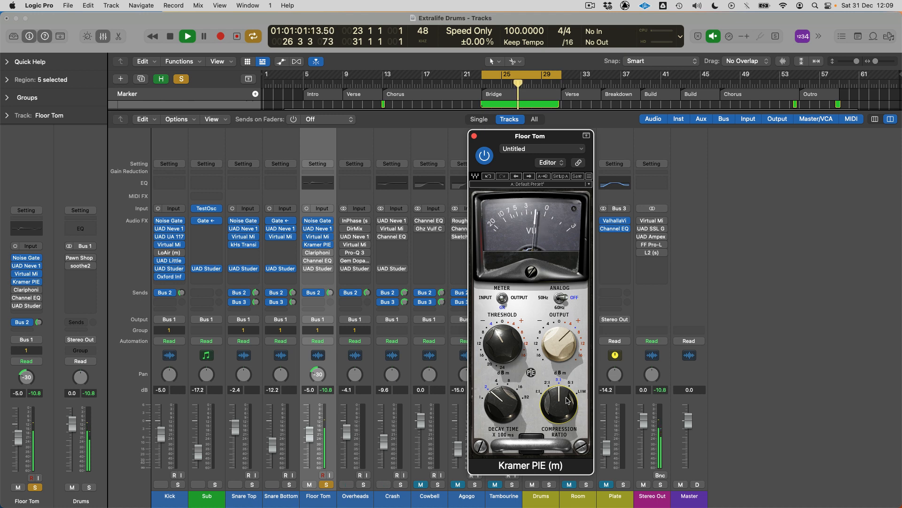
pyautogui.click(474, 136)
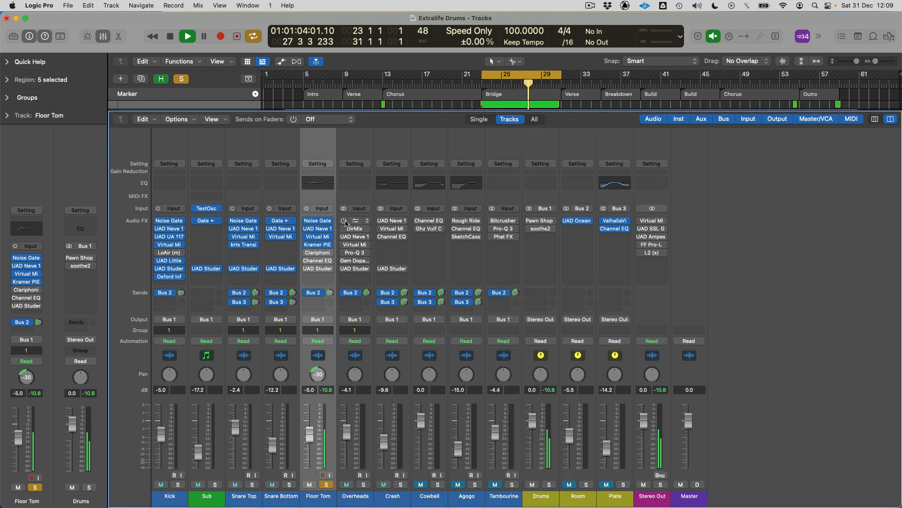
# - Enable the Clariphonic DSP MKII and the Channel EQ on Floor Tom, reviewing each plug-in's settings before closing it
pyautogui.click(319, 254)
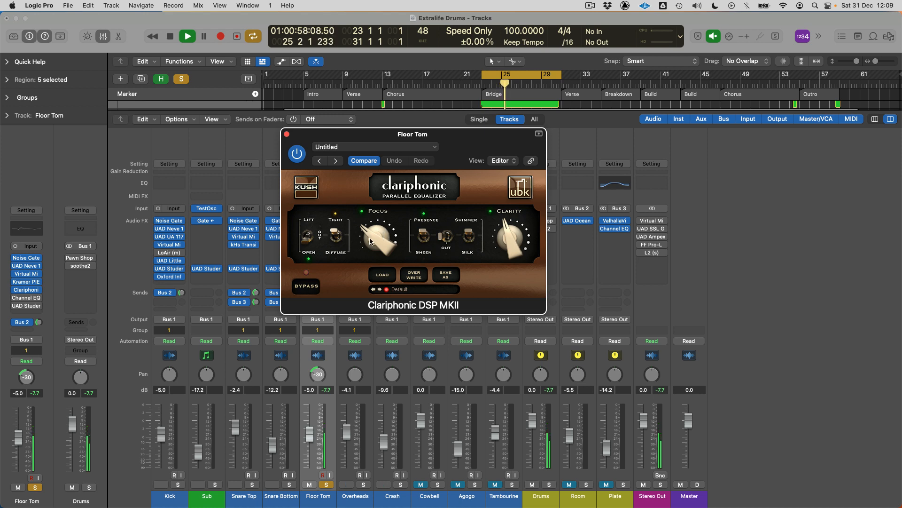
pyautogui.click(287, 135)
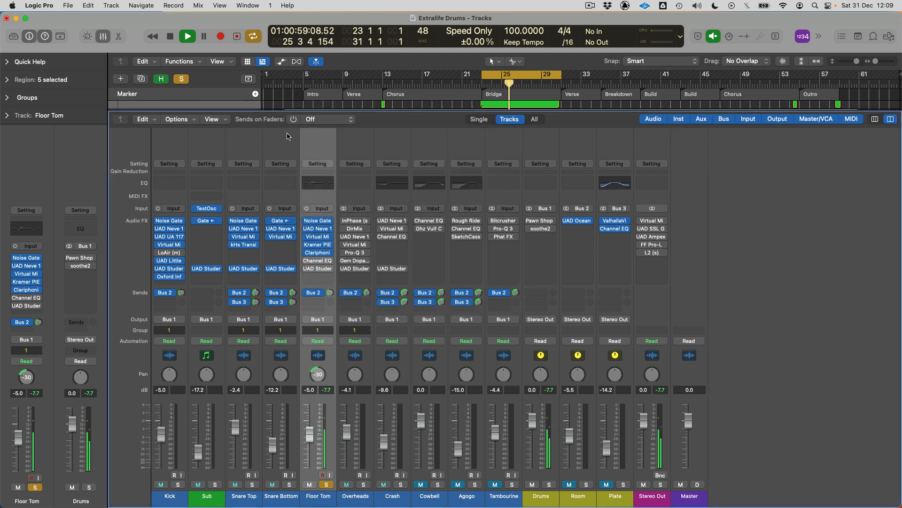
pyautogui.click(321, 263)
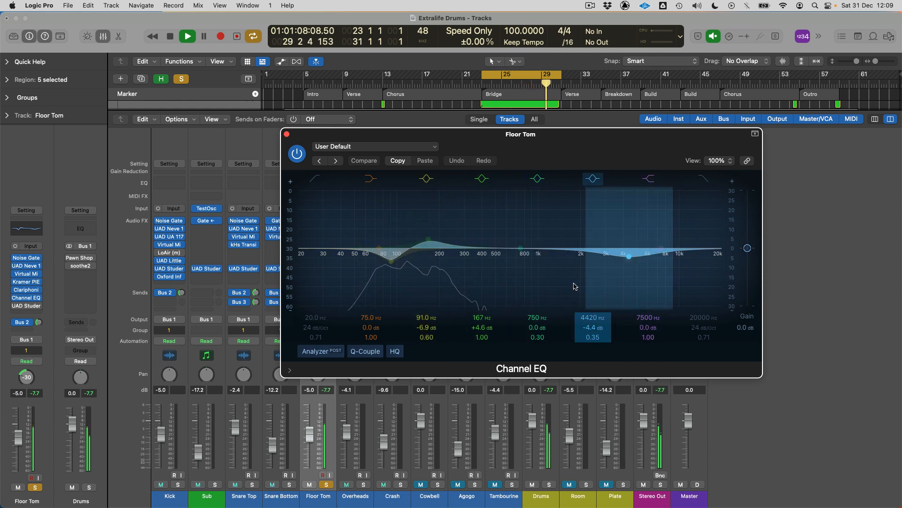
pyautogui.click(287, 135)
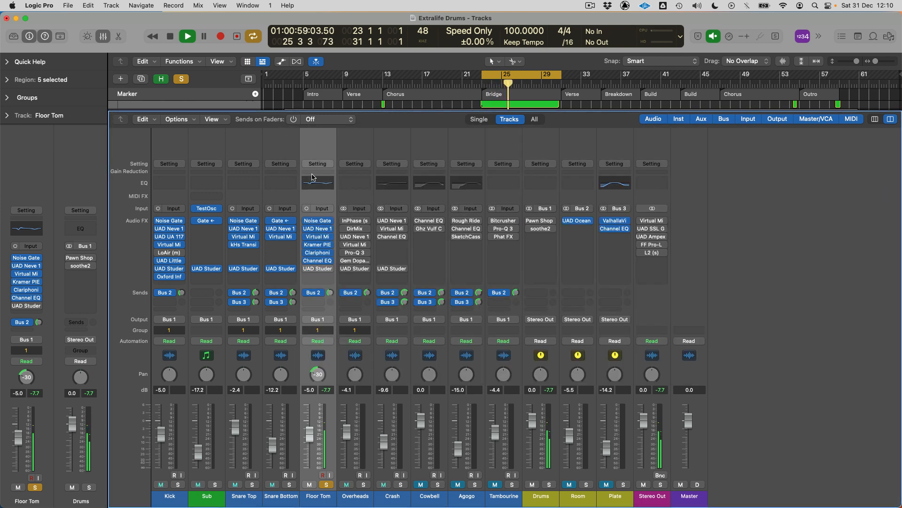
# - Enable the UAD Studer A800 on Floor Tom, check its tape speed setting and close the plug-in
pyautogui.click(321, 269)
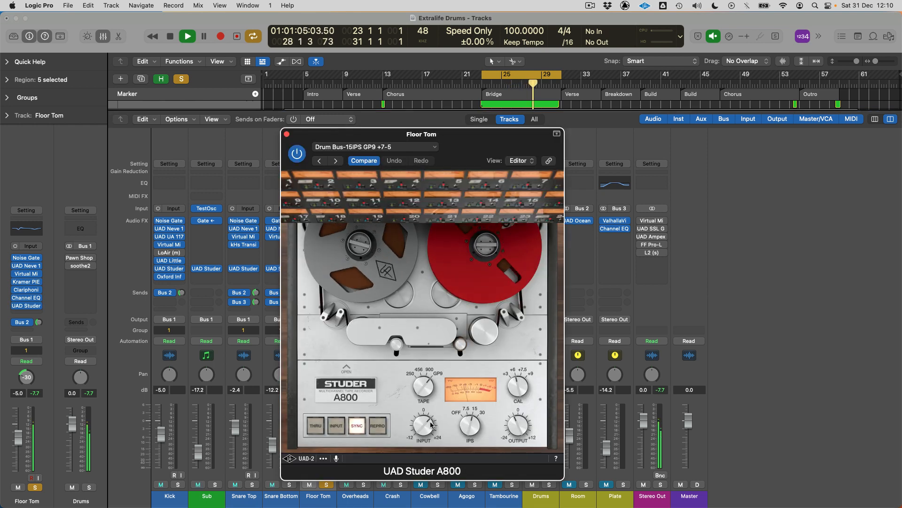
pyautogui.click(477, 413)
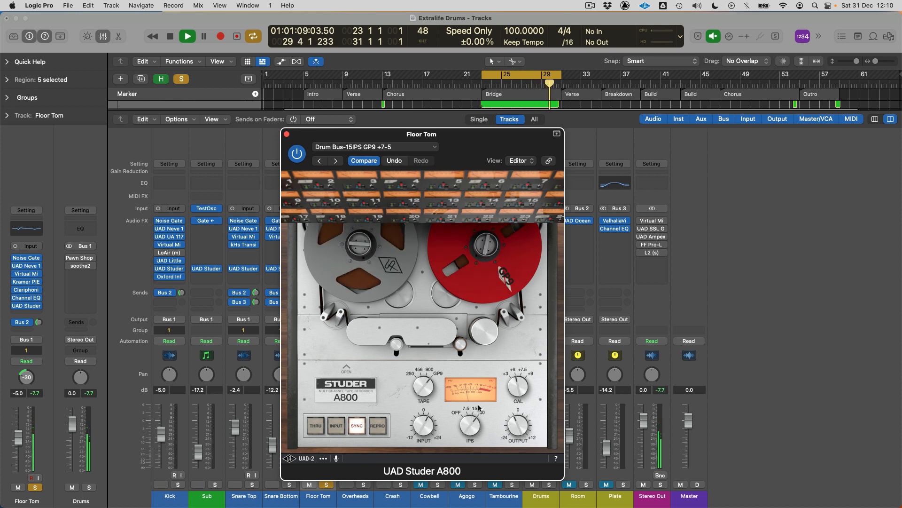
pyautogui.press('super+w')
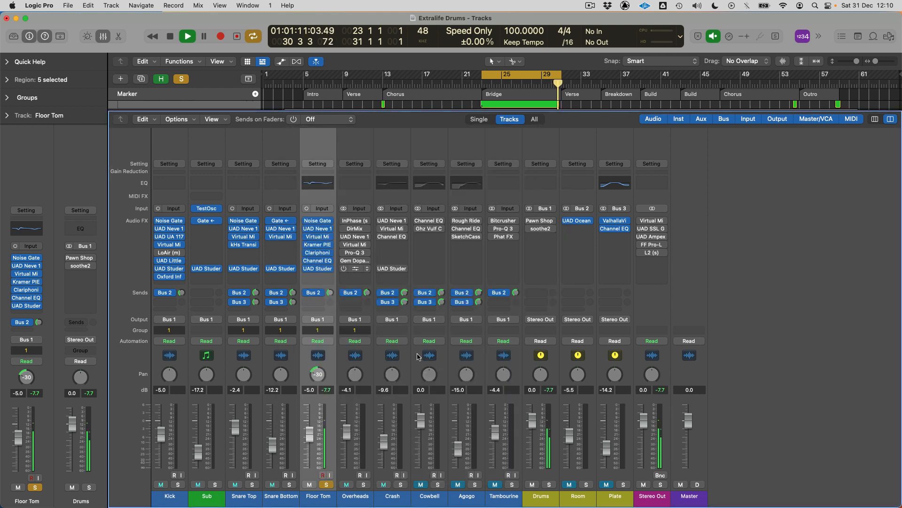
# - Solo only the Overheads channel and enable its InPhase plug-in during playback, keeping the plug-in open
pyautogui.keyDown('alt'); pyautogui.click(365, 485); pyautogui.keyUp('alt')
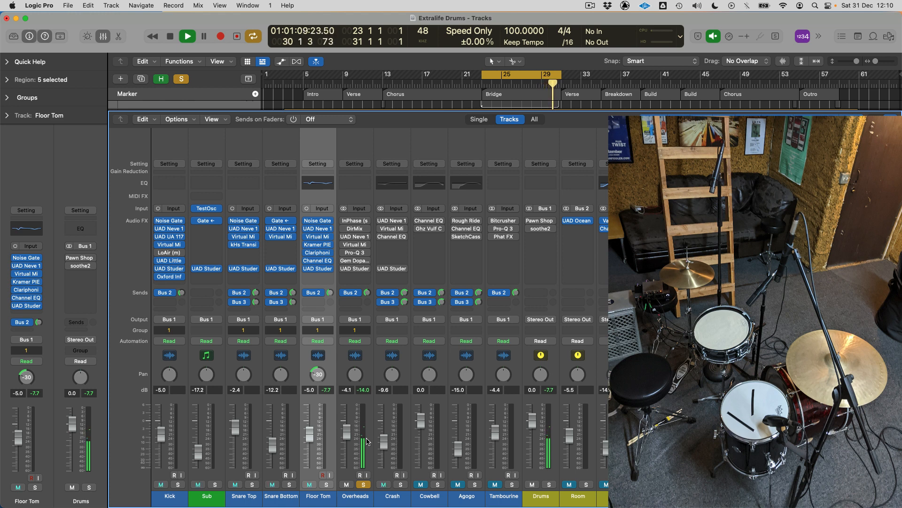
pyautogui.click(351, 222)
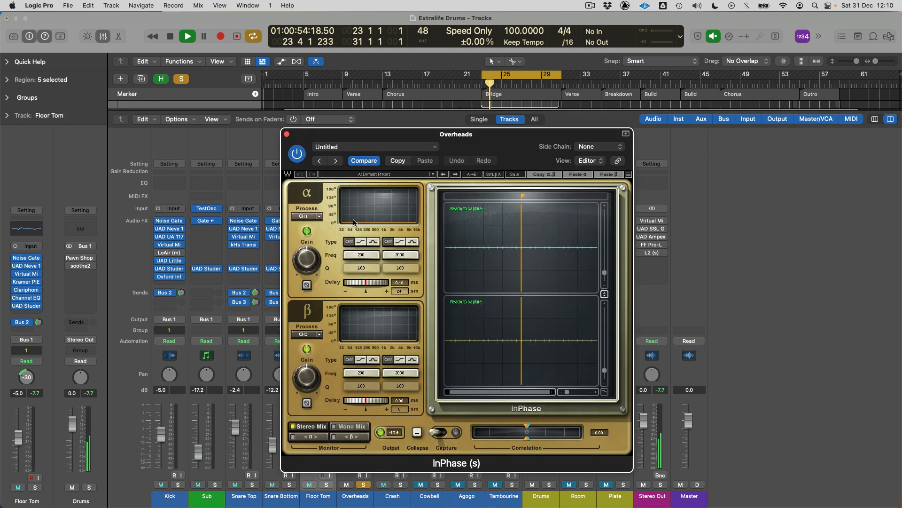
pyautogui.moveTo(468, 138); pyautogui.dragTo(432, 94)
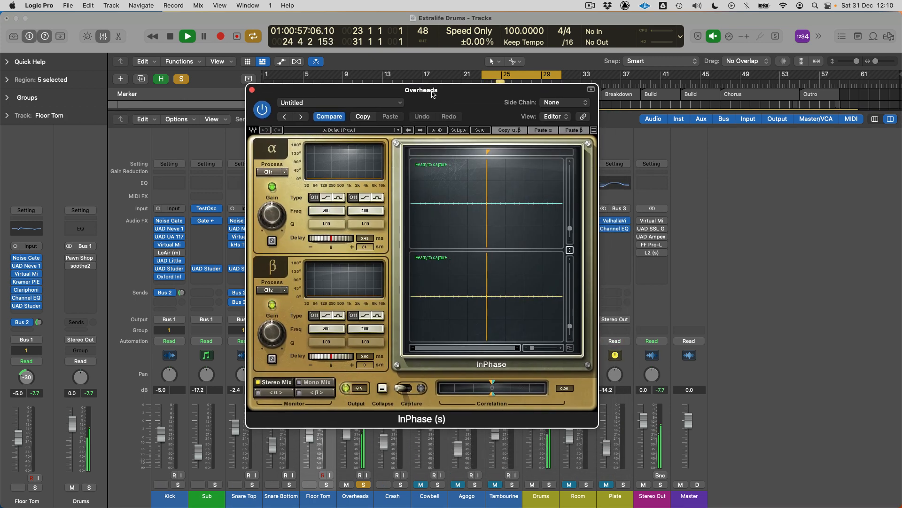
# - Capture the overhead waveforms in InPhase and set the α channel's delay to 0 ms
pyautogui.click(407, 389)
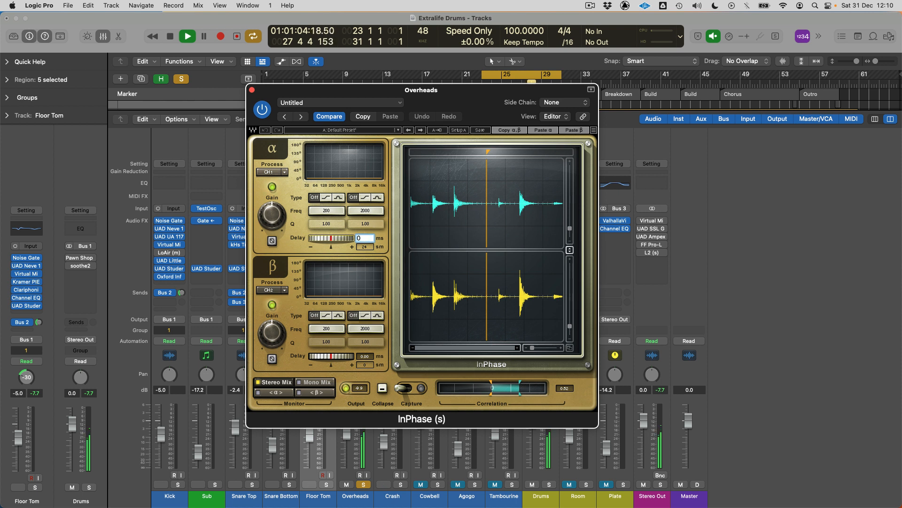
pyautogui.press('Return')
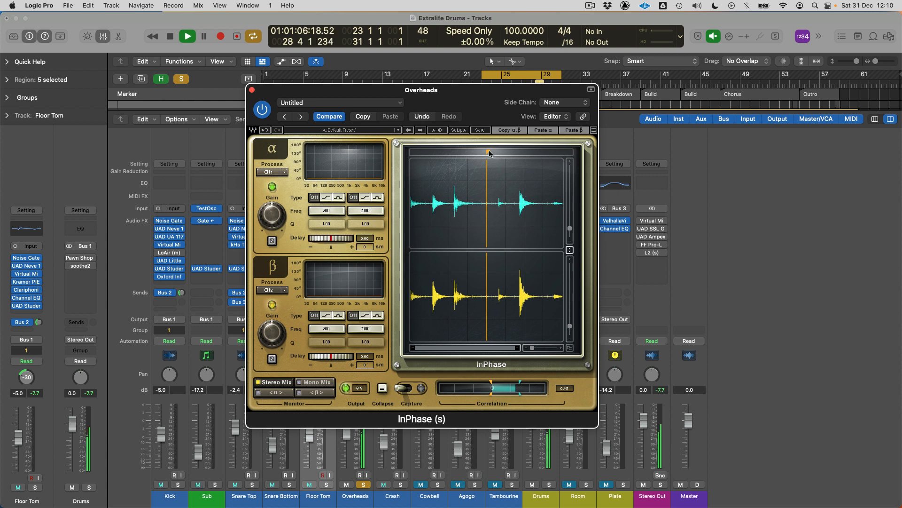
# - Place the InPhase marker on the start of the largest captured α transient and align the β waveform with it using a 0.32 ms delay
pyautogui.moveTo(487, 151); pyautogui.dragTo(519, 152)
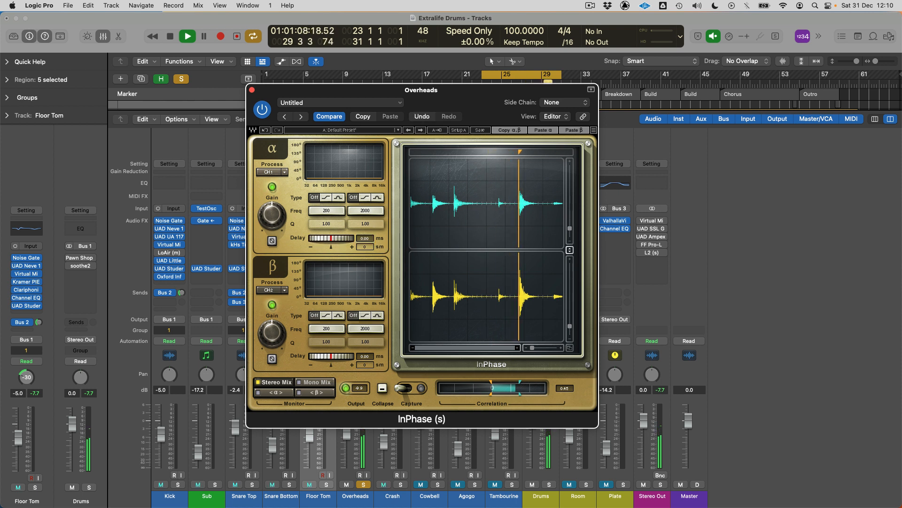
pyautogui.moveTo(535, 349); pyautogui.dragTo(551, 348)
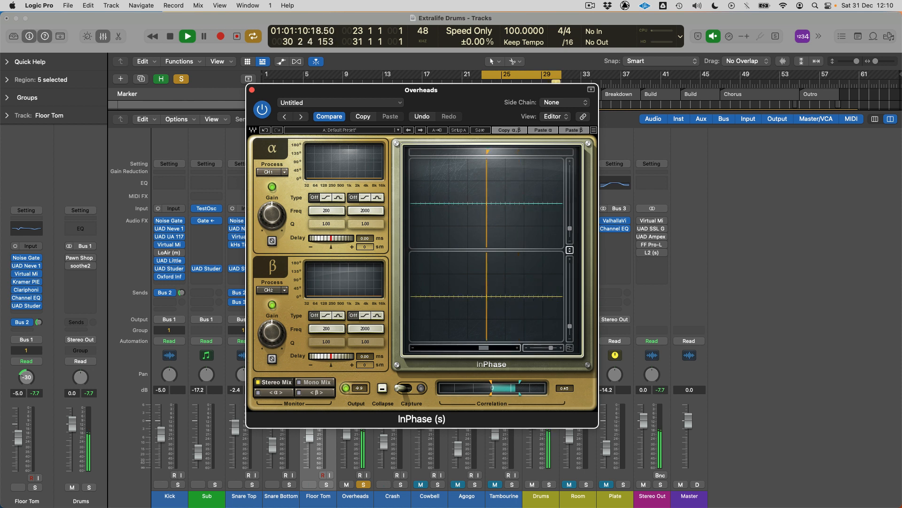
pyautogui.moveTo(485, 348)
pyautogui.mouseDown()
pyautogui.moveTo(498, 348)
pyautogui.moveTo(485, 346)
pyautogui.mouseUp()
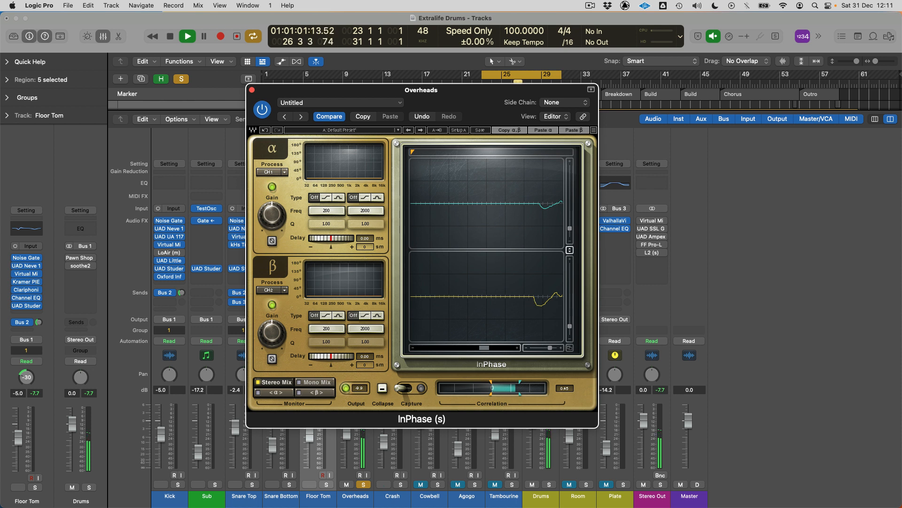
pyautogui.moveTo(414, 152); pyautogui.dragTo(540, 151)
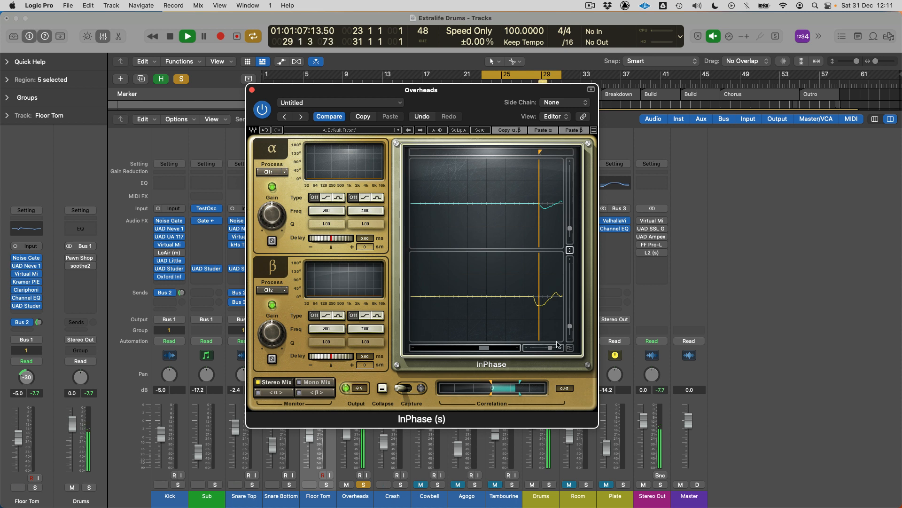
pyautogui.moveTo(551, 348); pyautogui.dragTo(551, 349)
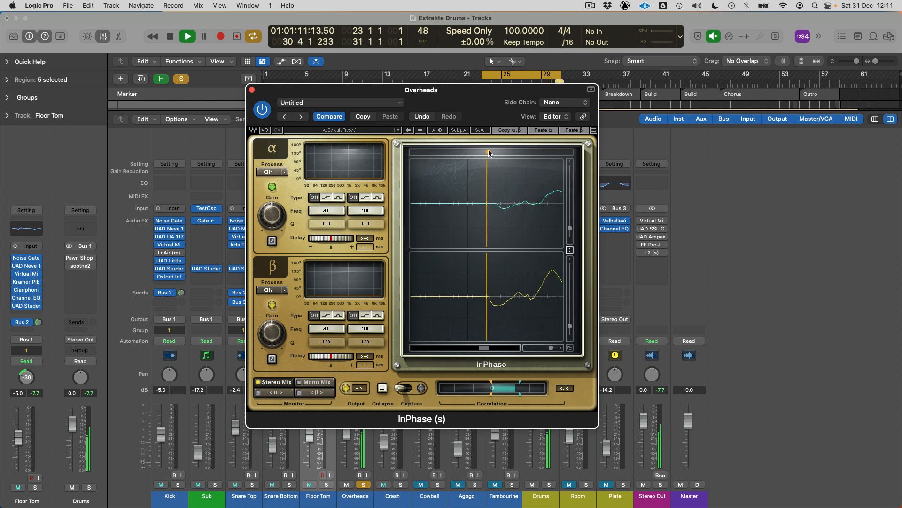
pyautogui.moveTo(488, 151); pyautogui.dragTo(499, 152)
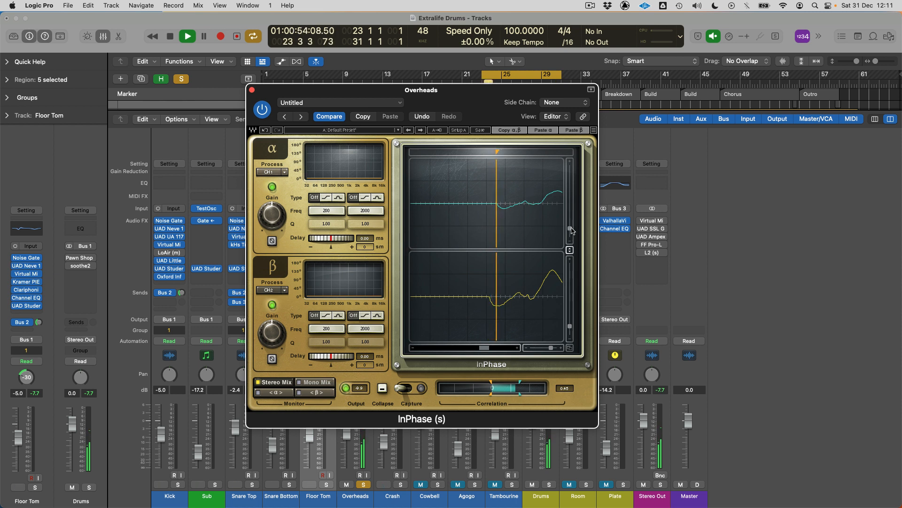
pyautogui.moveTo(570, 228); pyautogui.dragTo(570, 217)
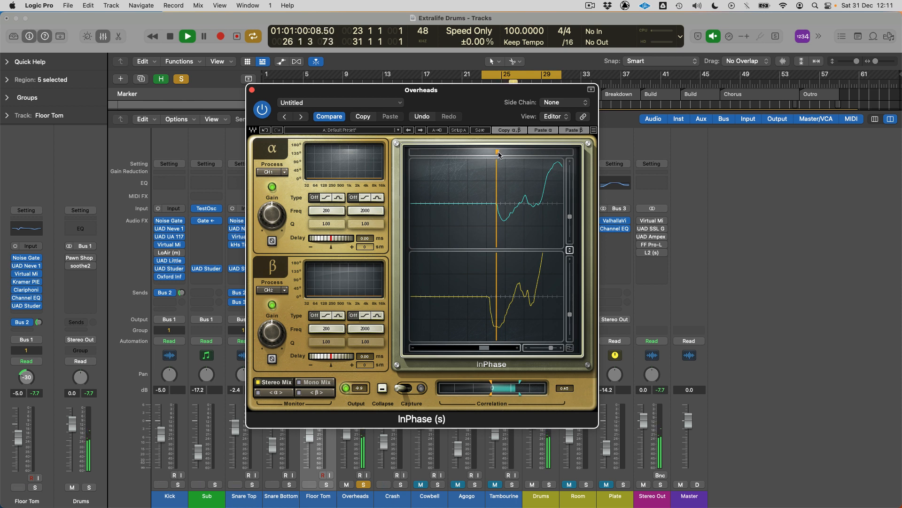
pyautogui.moveTo(329, 357); pyautogui.dragTo(336, 356)
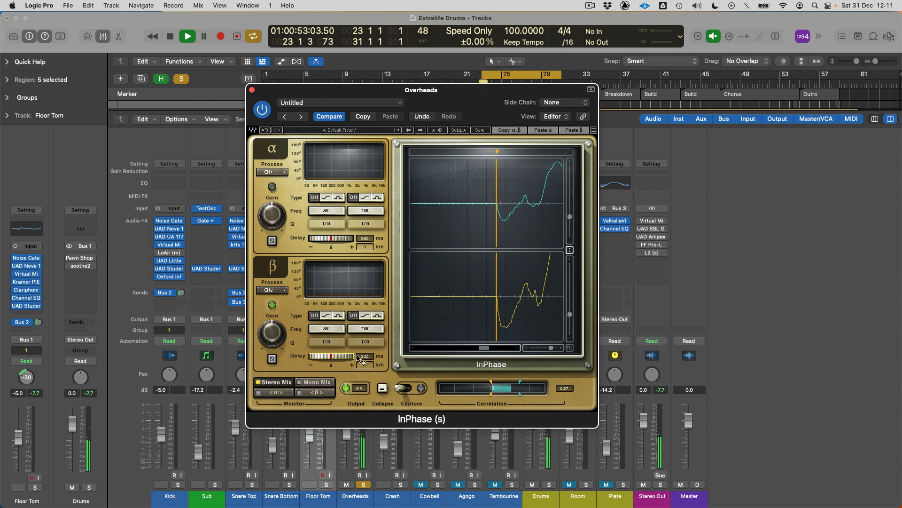
# - Compare the Overheads with InPhase bypassed and active, leave it enabled and close the plug-in
pyautogui.click(262, 110)
pyautogui.click(263, 110)
pyautogui.click(262, 110)
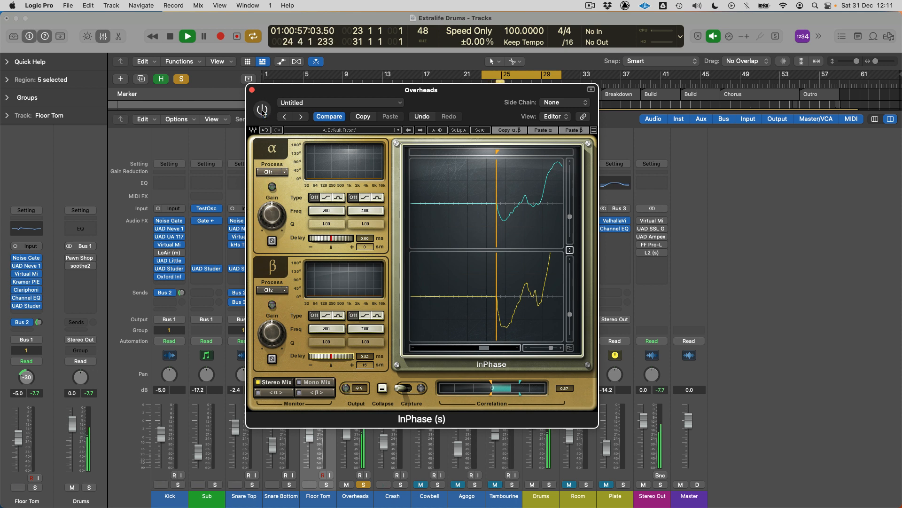
pyautogui.click(263, 110)
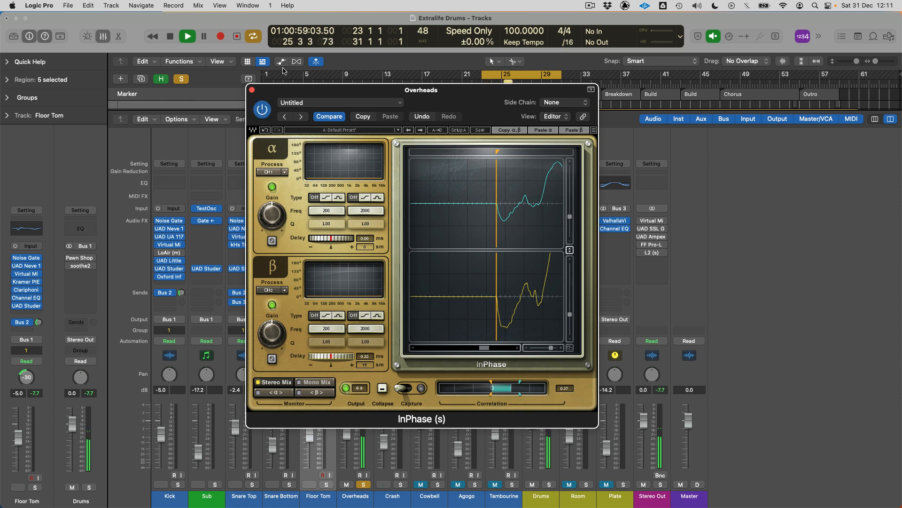
pyautogui.moveTo(277, 89); pyautogui.dragTo(569, 85)
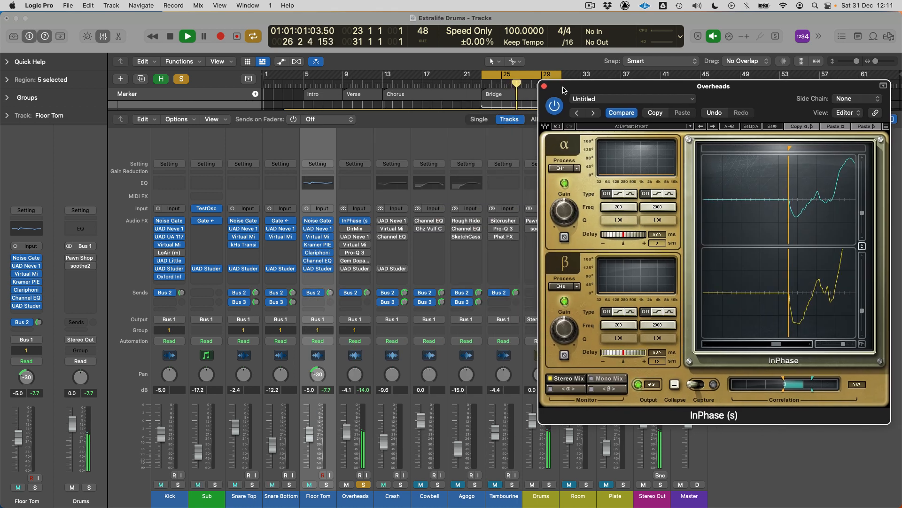
pyautogui.click(544, 87)
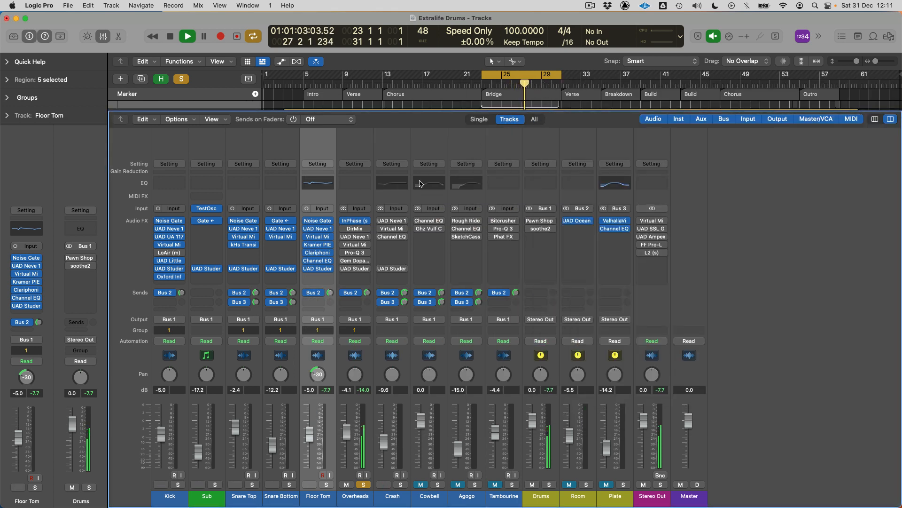
# - Enable the Direction Mixer on Overheads, set its spread to 0.82 and close the plug-in
pyautogui.click(352, 229)
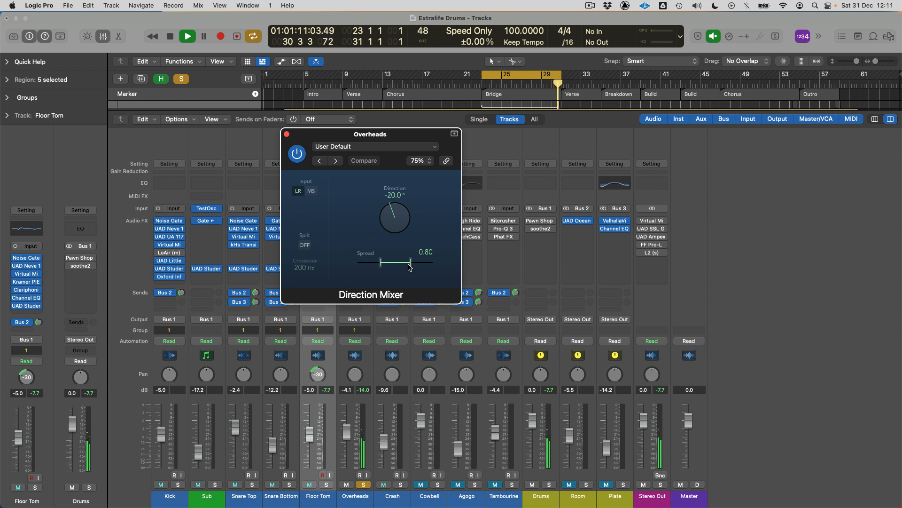
pyautogui.moveTo(409, 267)
pyautogui.mouseDown()
pyautogui.moveTo(425, 266)
pyautogui.moveTo(410, 267)
pyautogui.mouseUp()
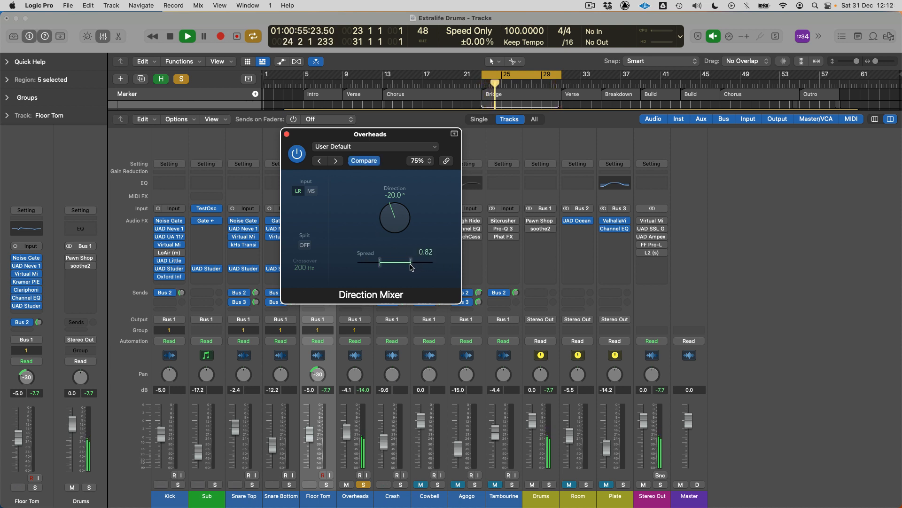
pyautogui.click(286, 135)
# - Enable the UAD Neve 1073 on Overheads, review its settings and close the plug-in
pyautogui.click(358, 238)
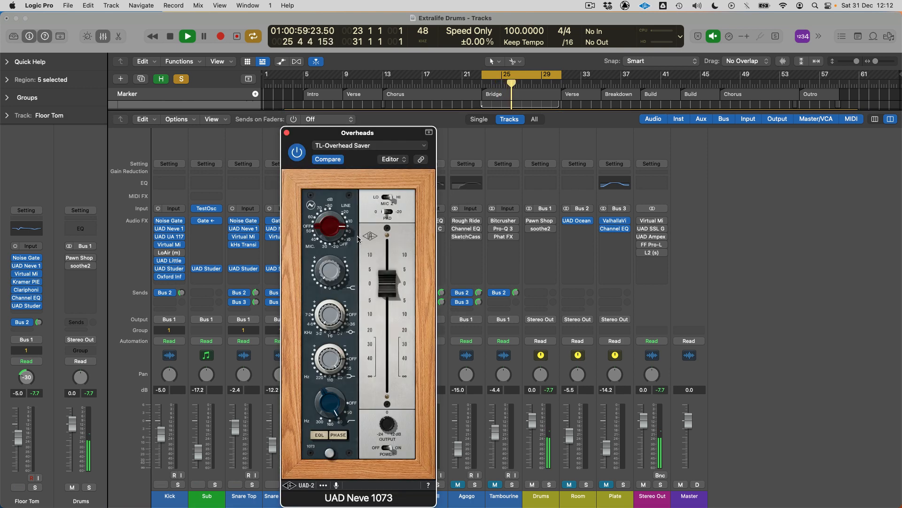
pyautogui.moveTo(358, 134); pyautogui.dragTo(221, 75)
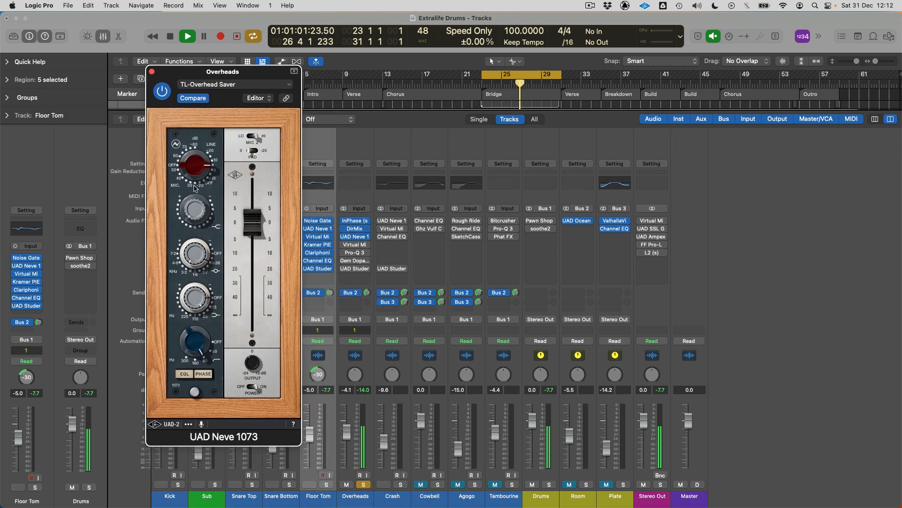
pyautogui.click(151, 72)
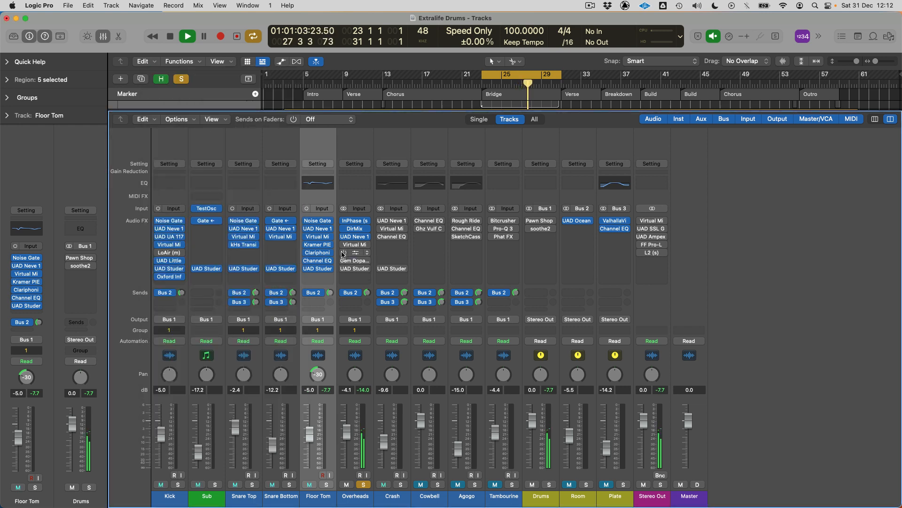
# - Enable the Virtual Mix Rack on Overheads, review its FG-S EQ bands and set the low-mid frequency to 281 Hz
pyautogui.click(358, 245)
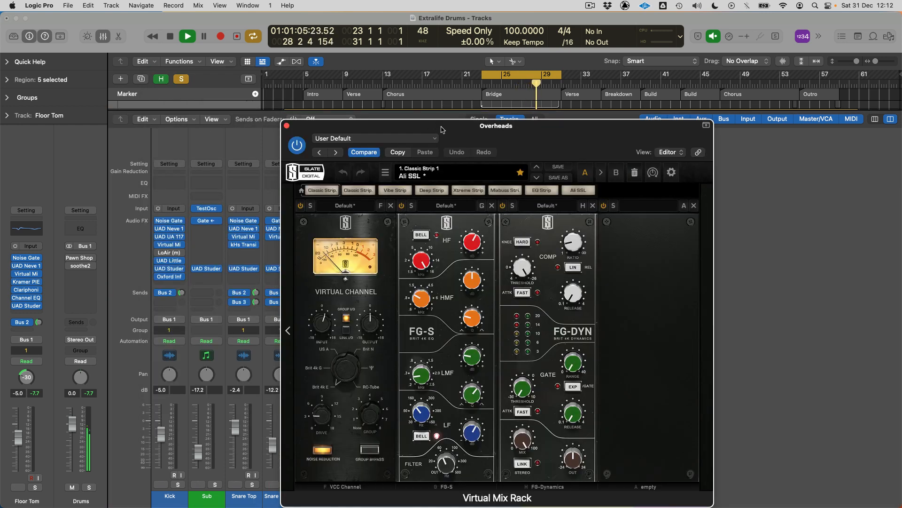
pyautogui.moveTo(437, 126); pyautogui.dragTo(340, 77)
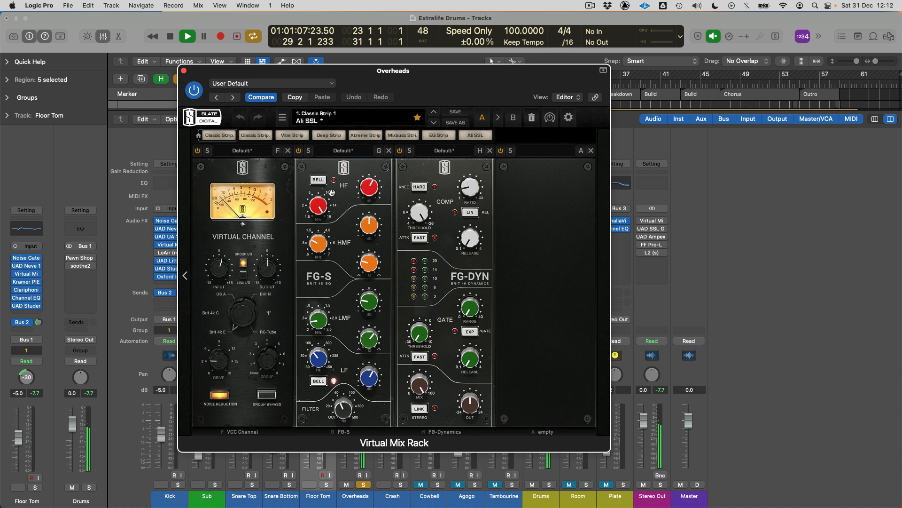
pyautogui.moveTo(371, 185); pyautogui.dragTo(371, 190)
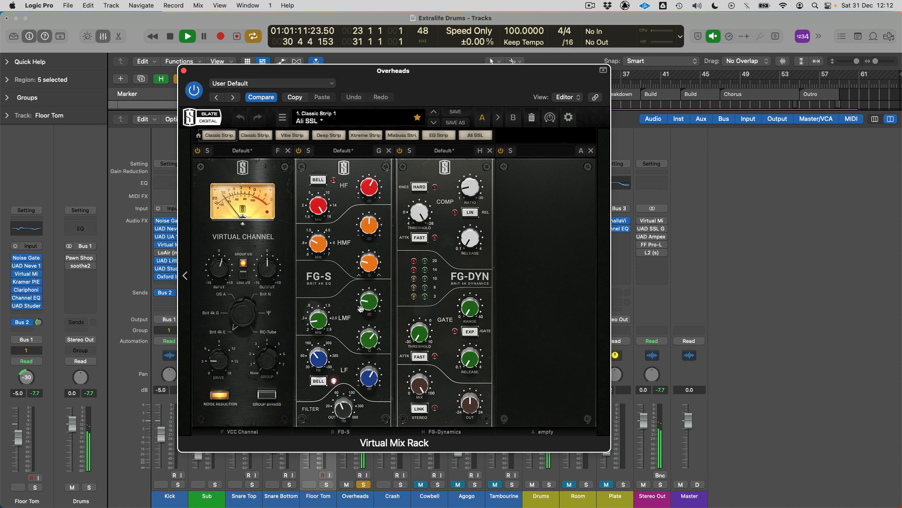
pyautogui.moveTo(318, 320); pyautogui.dragTo(319, 322)
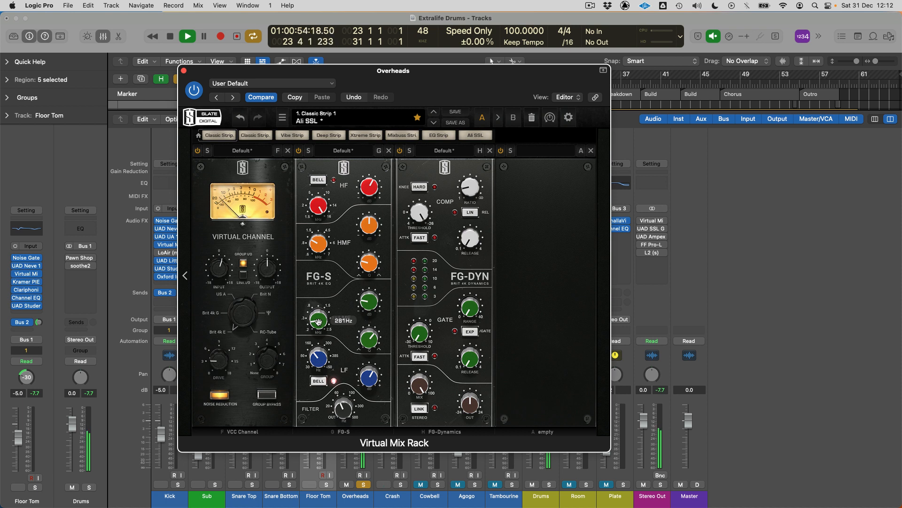
pyautogui.moveTo(323, 360)
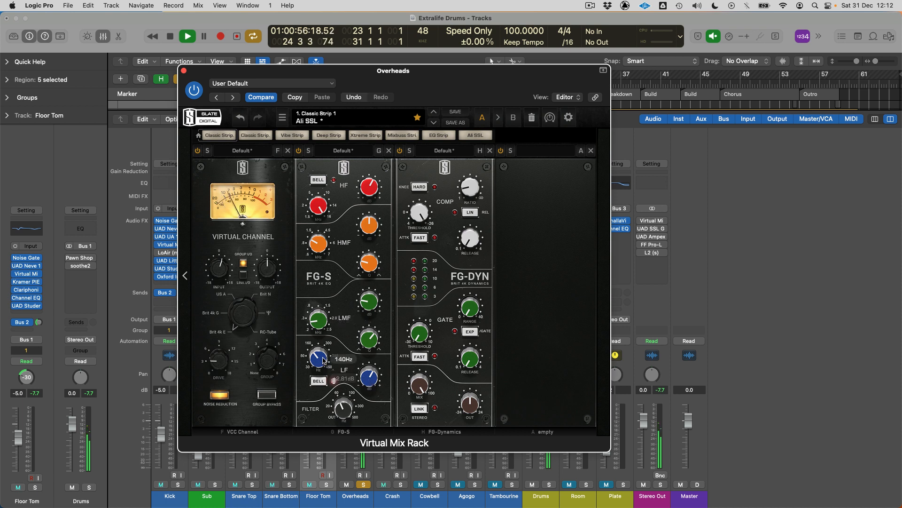
# - Adjust the FG-S filter, set the FG-DYN compressor ratio to 4.38 and close the Virtual Mix Rack
pyautogui.click(343, 411)
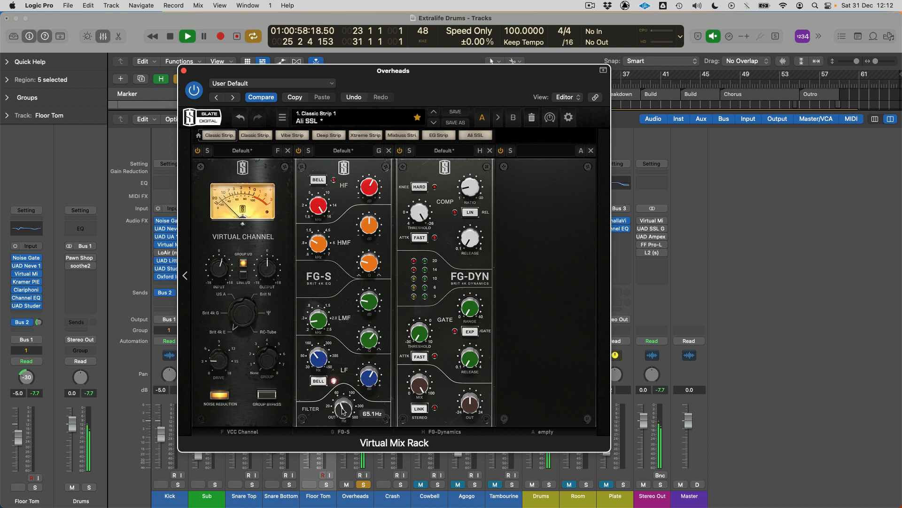
pyautogui.moveTo(343, 413); pyautogui.dragTo(348, 424)
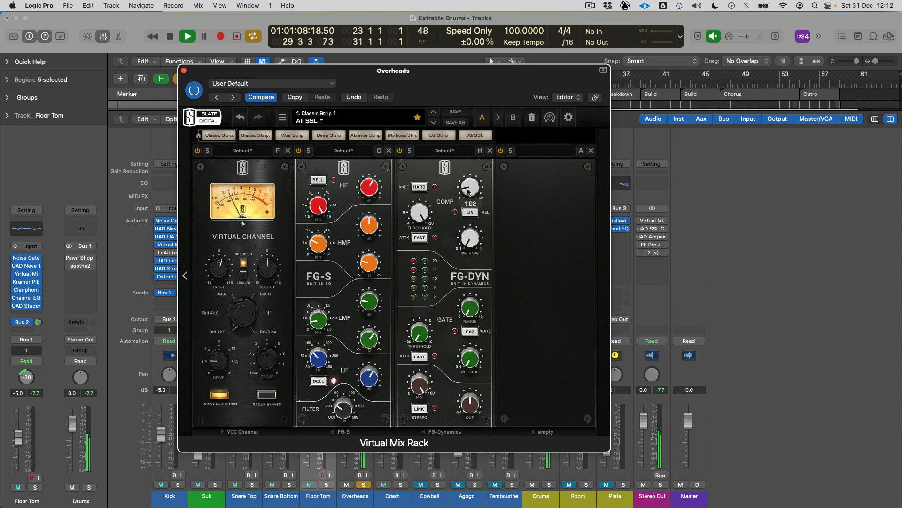
pyautogui.moveTo(469, 193); pyautogui.dragTo(469, 170)
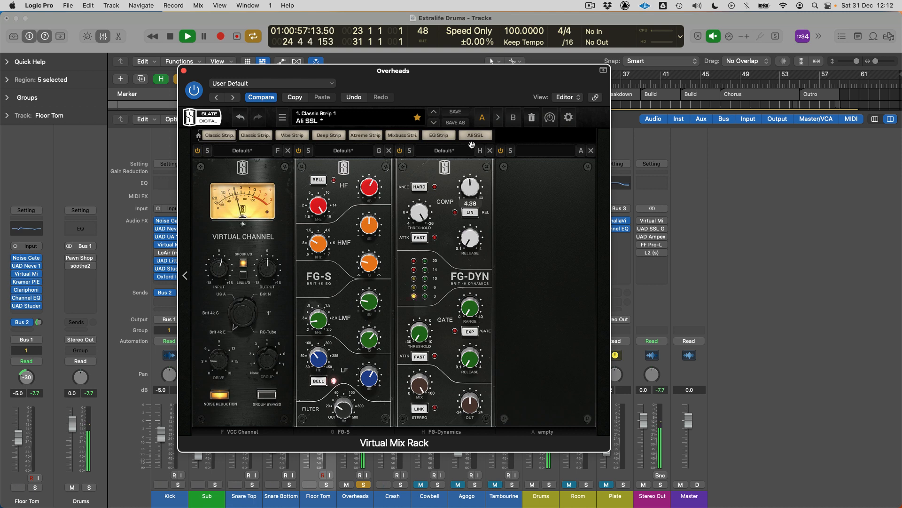
pyautogui.click(184, 71)
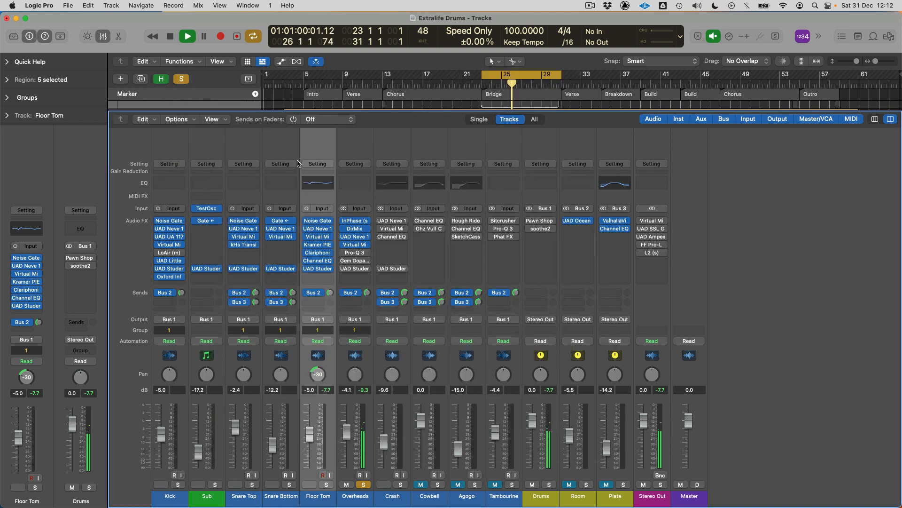
# - Enable Pro-Q 3 on Overheads and audition its dynamic cut at 203.92 Hz in solo
pyautogui.click(355, 254)
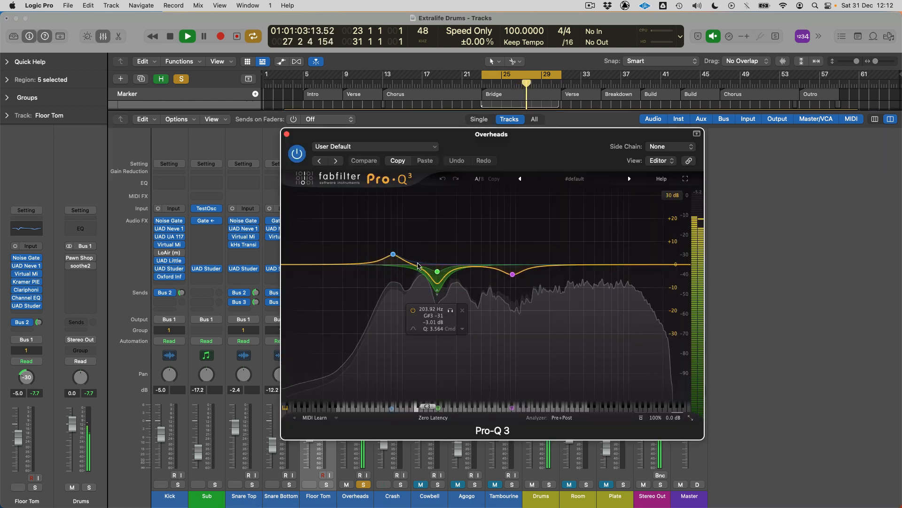
pyautogui.click(438, 277)
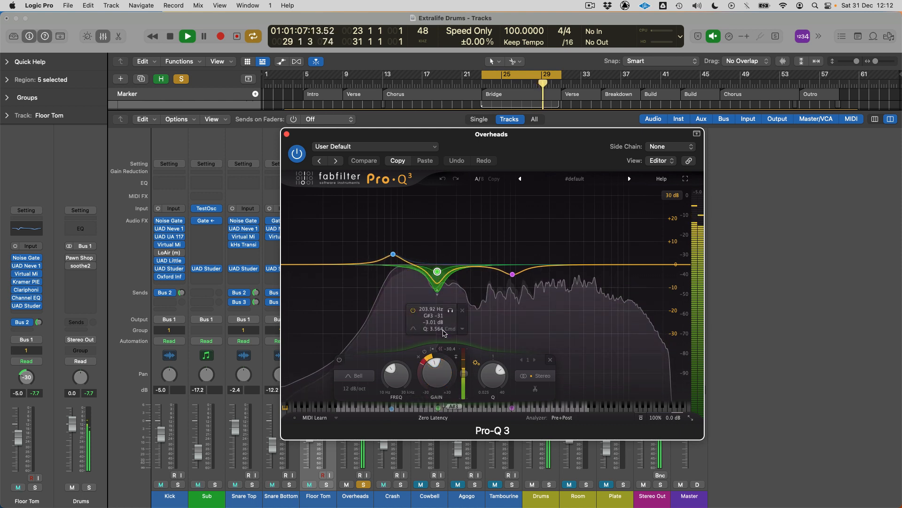
pyautogui.click(449, 311)
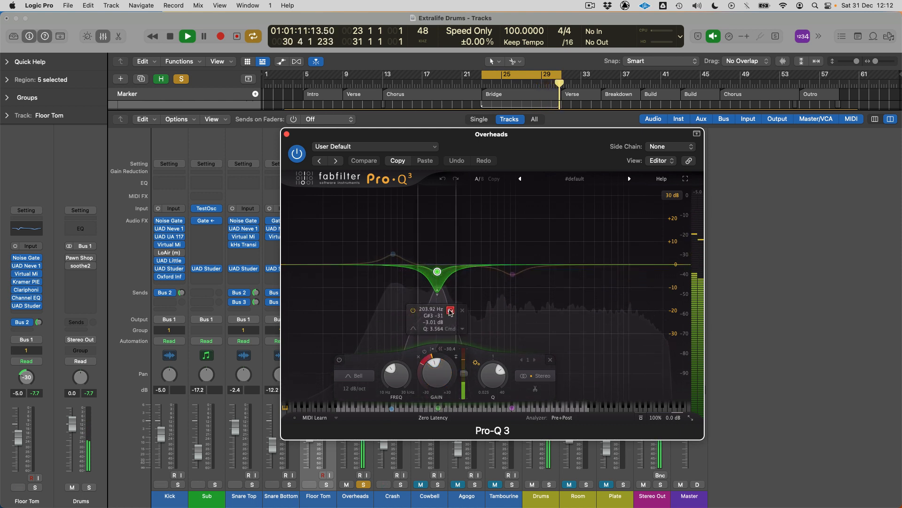
pyautogui.click(450, 312)
# - Audition the 83.399 Hz boost and the 940.22 Hz cut in solo, and close Pro-Q 3
pyautogui.moveTo(394, 253)
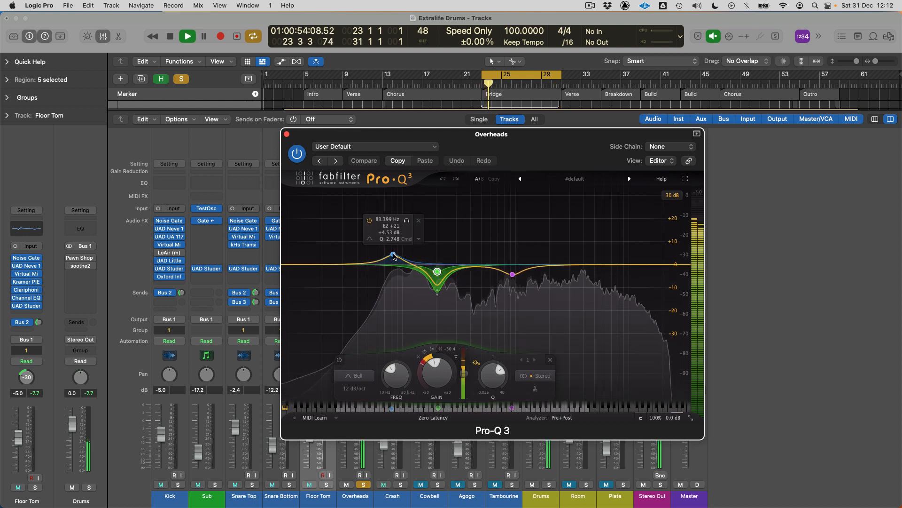
pyautogui.click(407, 219)
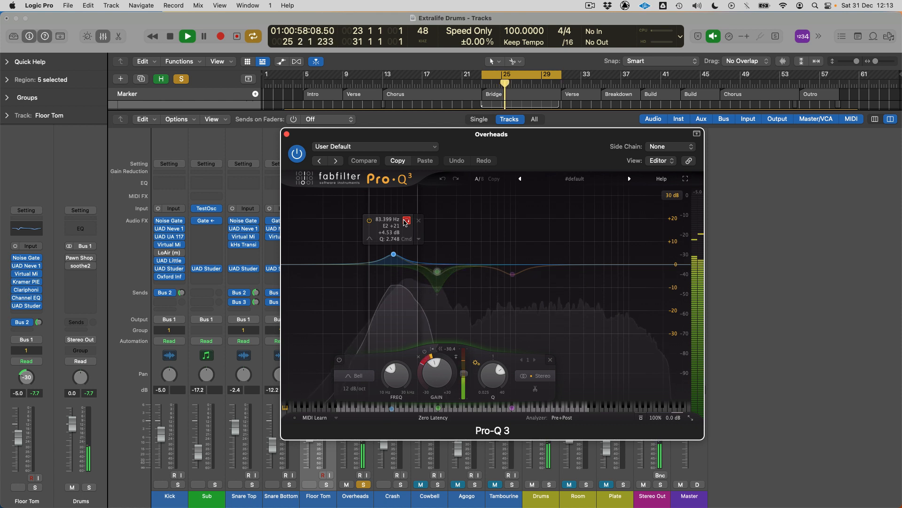
pyautogui.click(405, 220)
pyautogui.moveTo(512, 274)
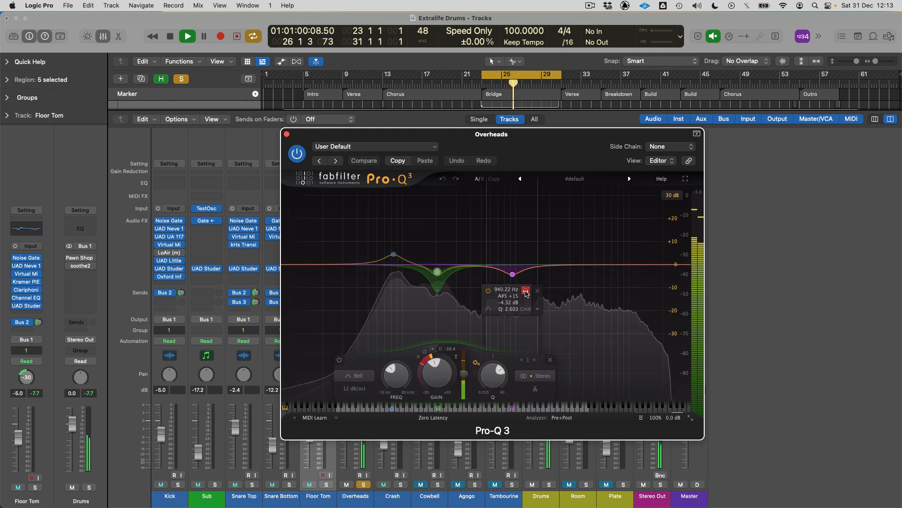
pyautogui.click(526, 290)
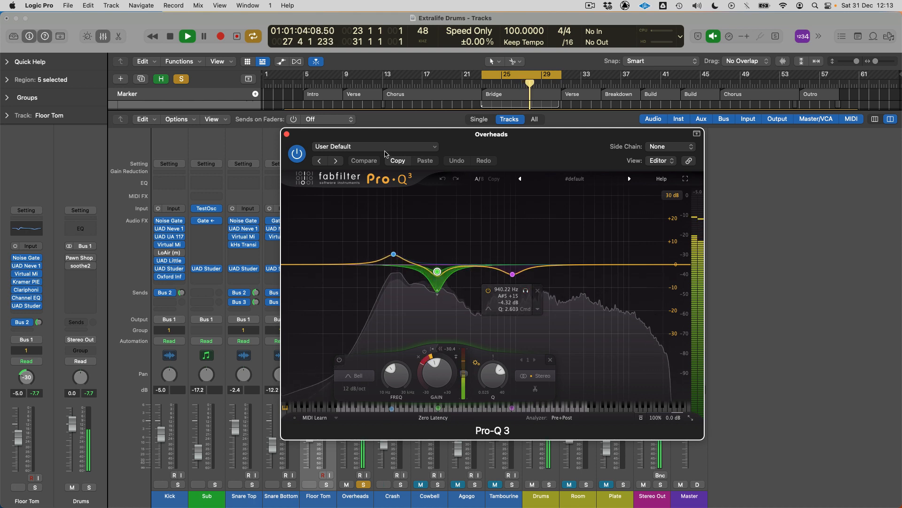
pyautogui.click(286, 135)
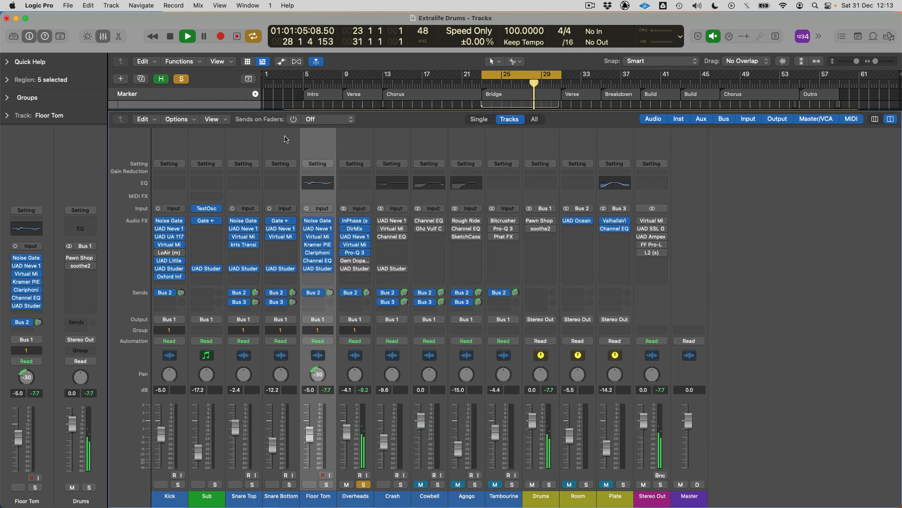
# - Enable Gem Dopamine on Overheads, adjust its Wet level, close the plug-in and stop playback
pyautogui.click(356, 262)
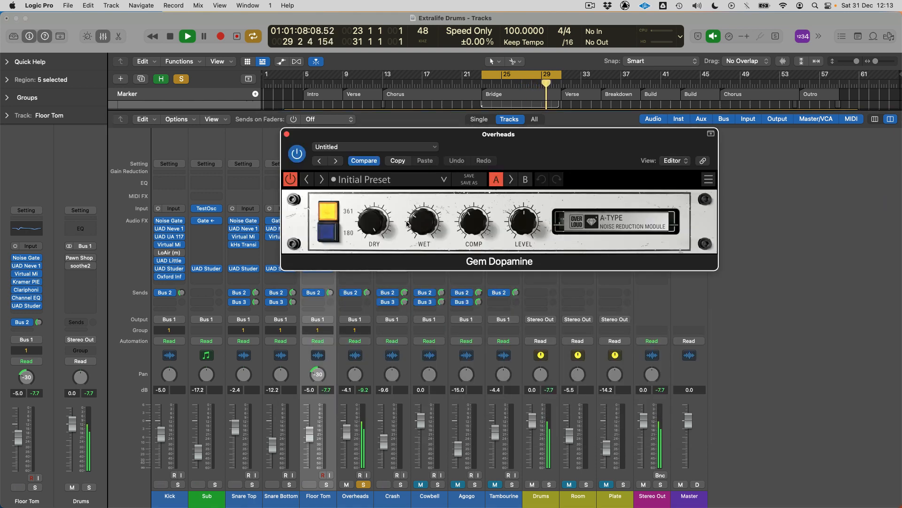
pyautogui.moveTo(424, 222); pyautogui.dragTo(426, 226)
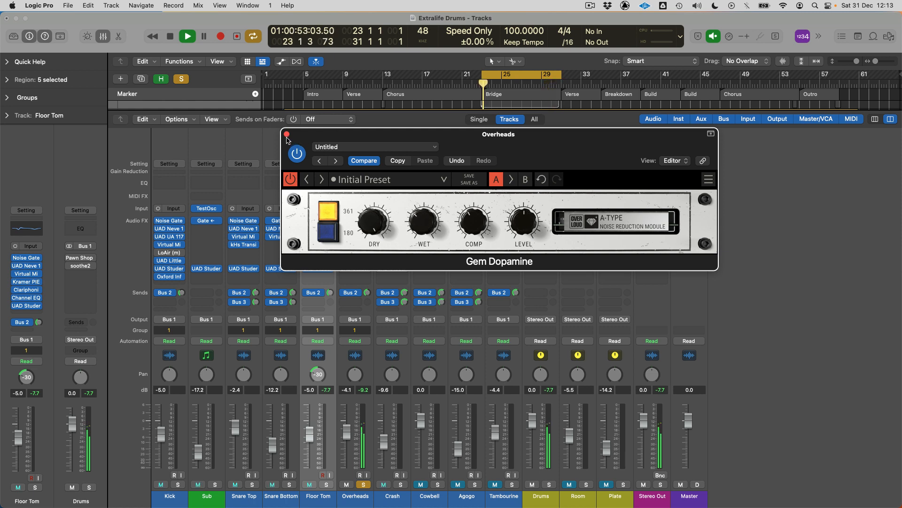
pyautogui.press('super+w')
pyautogui.press('space')
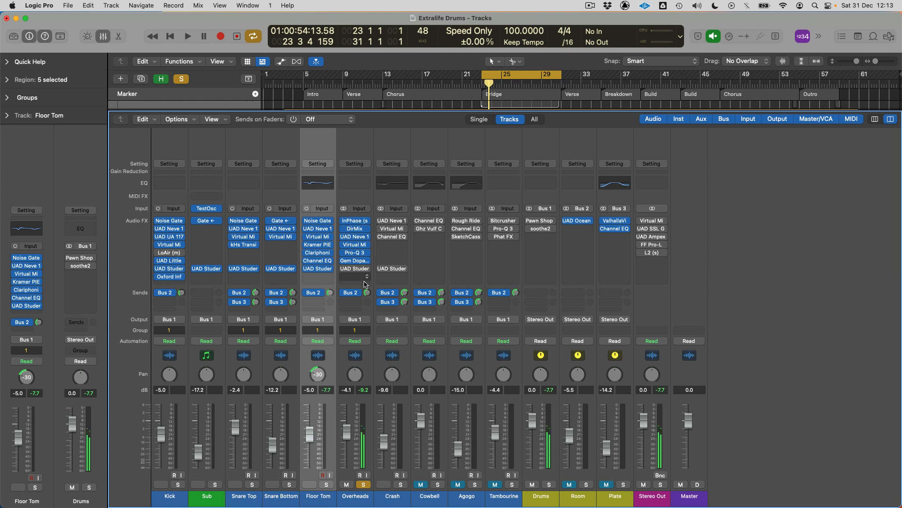
# - Look through the available analog and digital EQ plug-ins for the empty Overheads slot without inserting one
pyautogui.click(363, 277)
pyautogui.moveTo(402, 390)
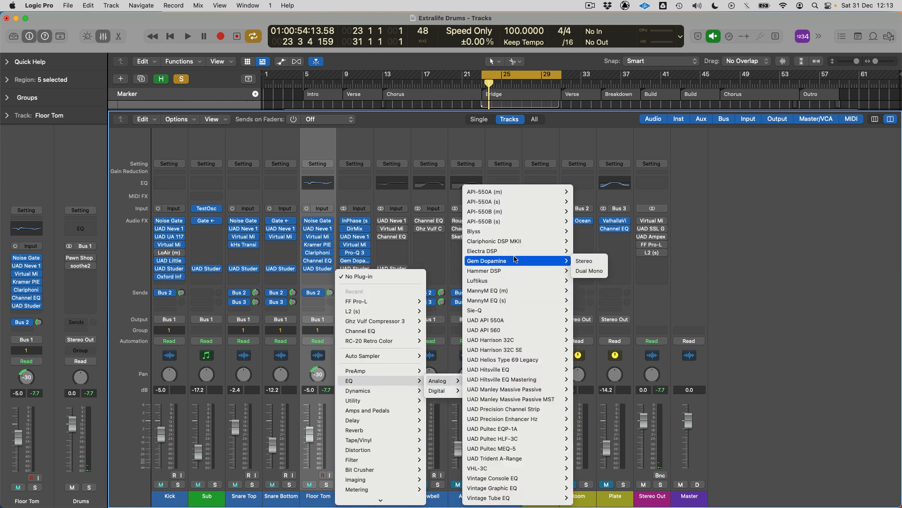
pyautogui.moveTo(514, 253)
pyautogui.moveTo(510, 282)
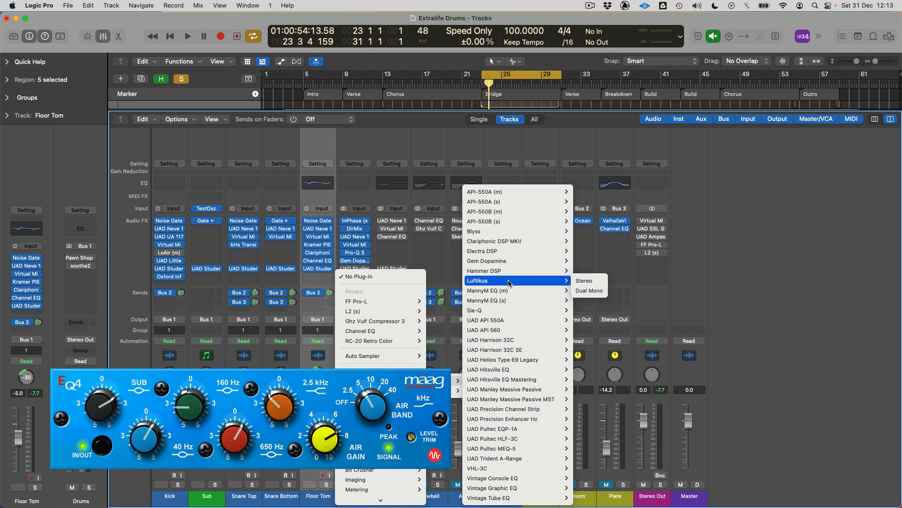
pyautogui.moveTo(507, 389)
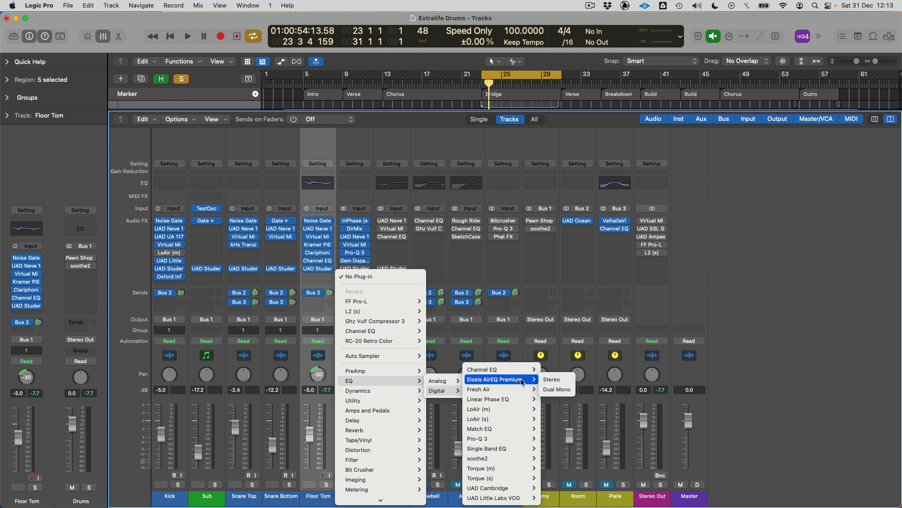
pyautogui.click(509, 315)
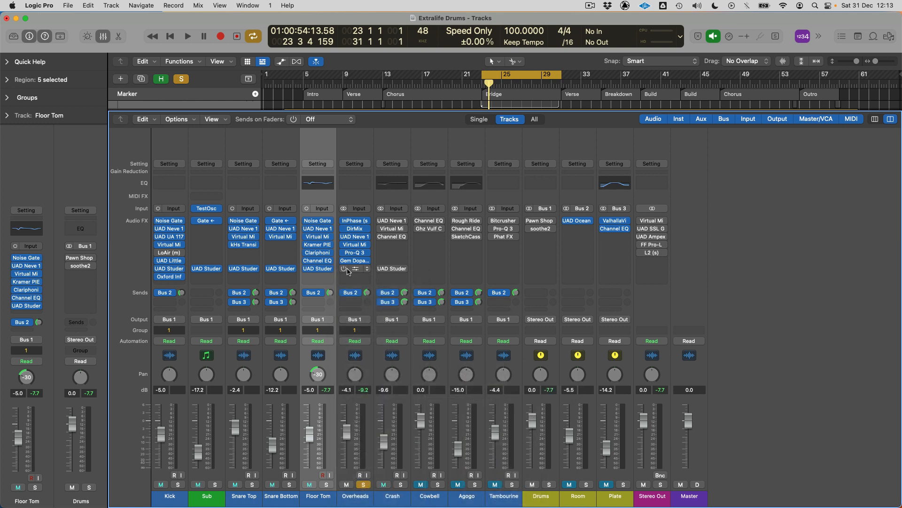
# - Resume playback, enable the UAD Studer A800 on Overheads, review its settings and close it
pyautogui.press('space')
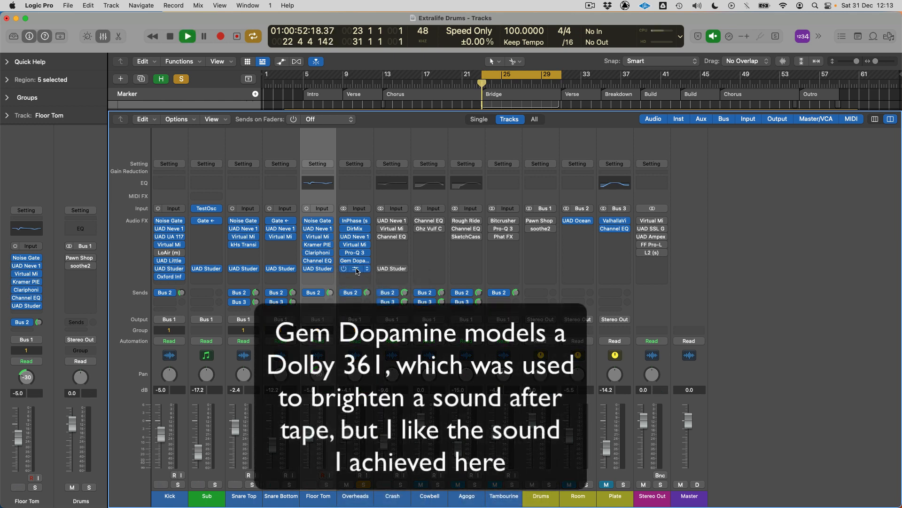
pyautogui.click(356, 269)
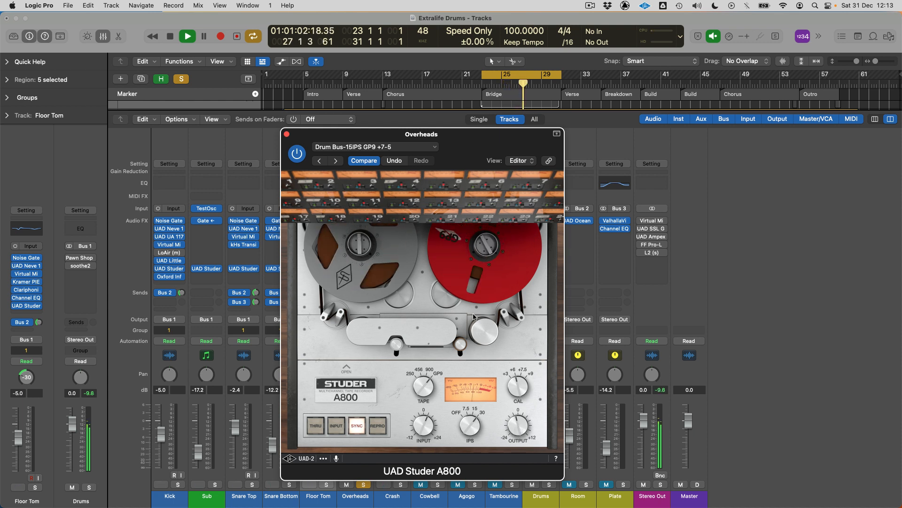
pyautogui.click(286, 134)
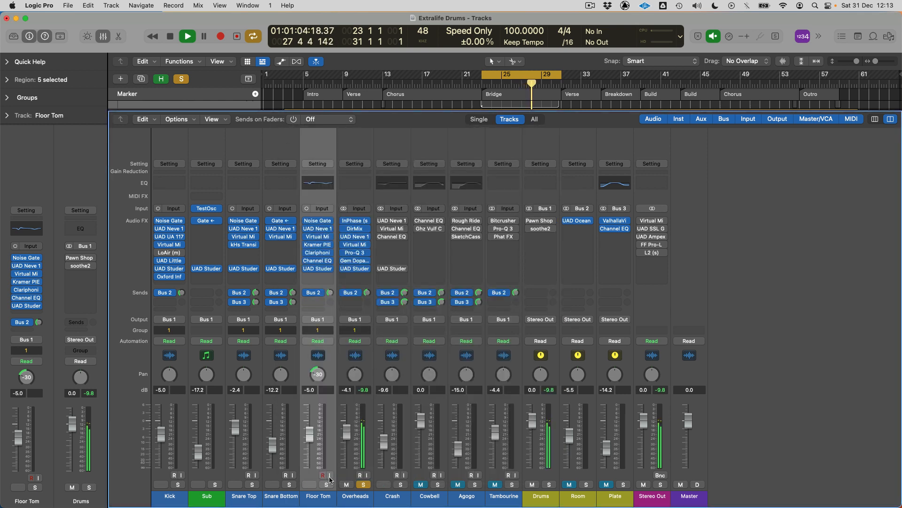
# - Solo all tracks from Kick to Overheads and set the input of the Kick's Oxford Inflator to 3.69 dB
pyautogui.click(327, 484)
pyautogui.click(177, 485)
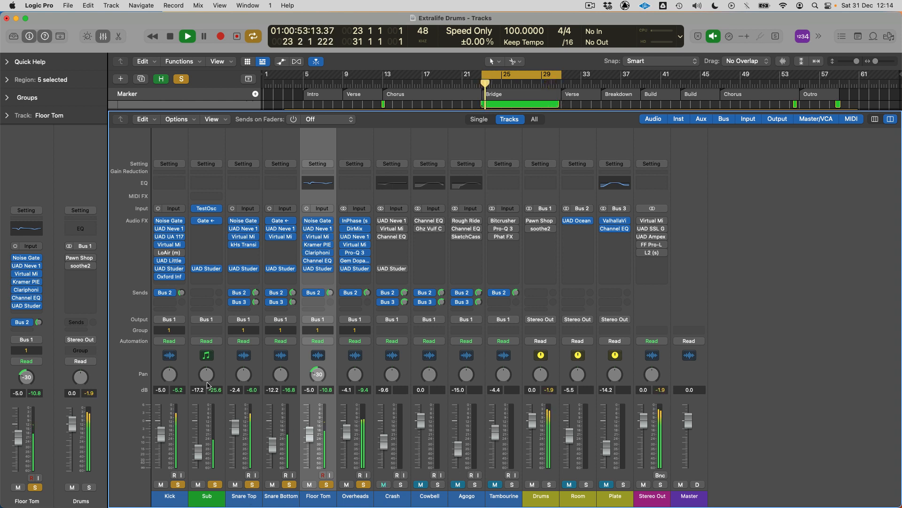
pyautogui.click(170, 277)
pyautogui.moveTo(305, 275); pyautogui.dragTo(305, 272)
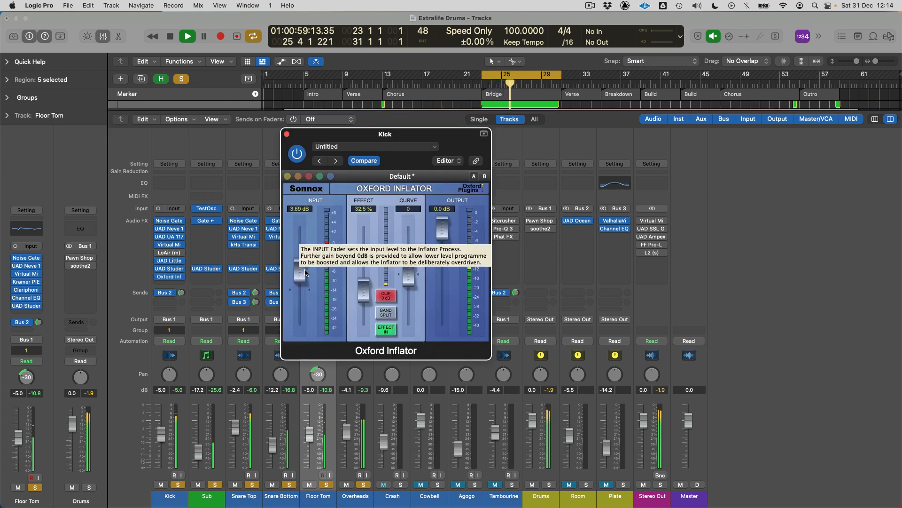
pyautogui.click(286, 134)
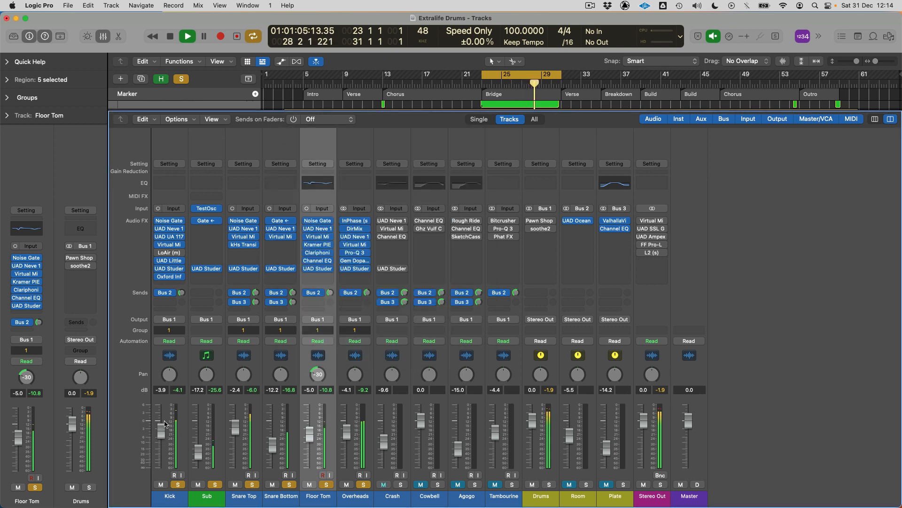
# - Extend the cycle range to bars 9–31 and set the Kick fader to -4.4 dB
pyautogui.click(343, 84)
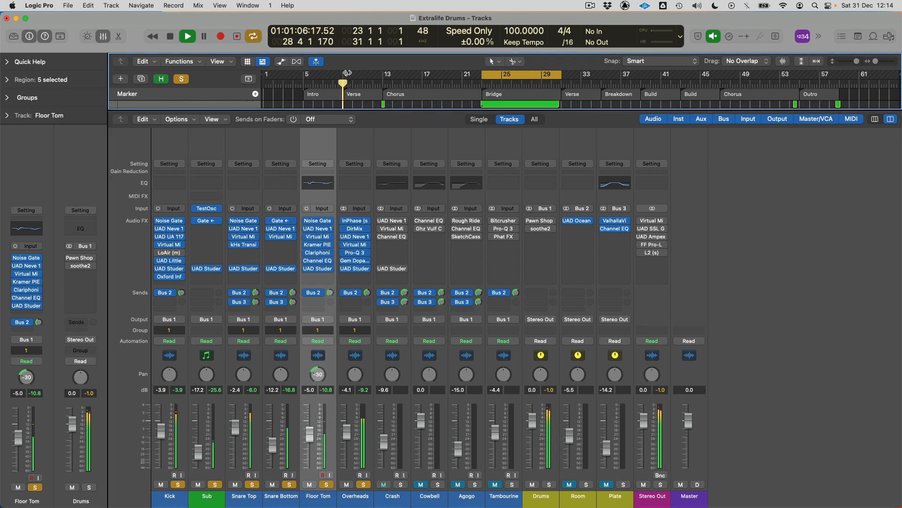
pyautogui.moveTo(573, 73); pyautogui.dragTo(561, 74)
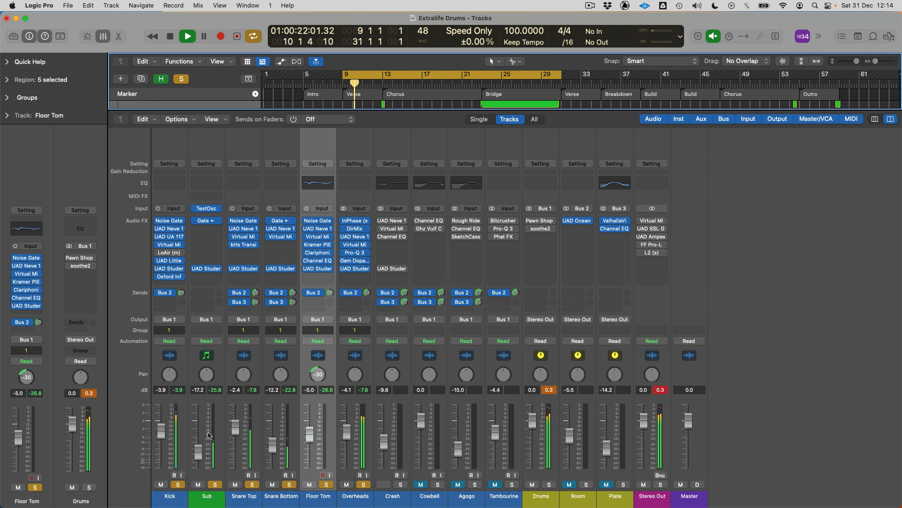
pyautogui.moveTo(161, 431); pyautogui.dragTo(161, 431)
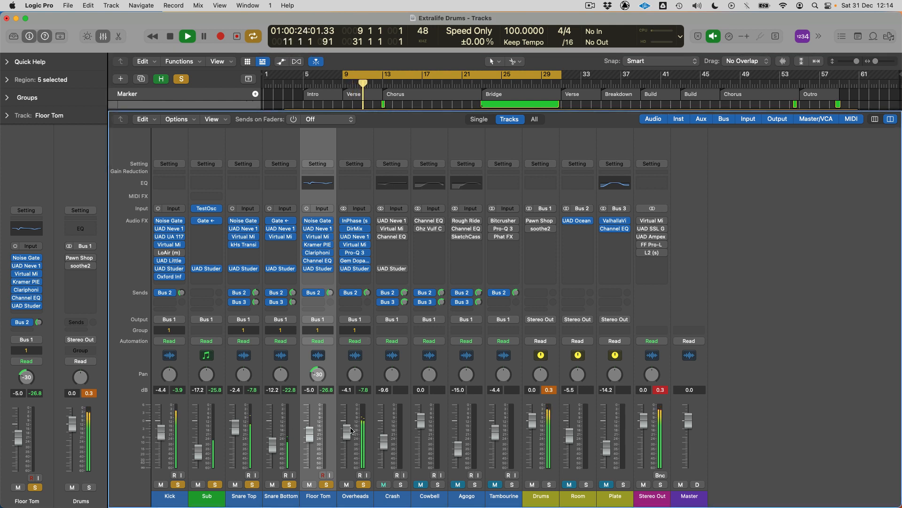
# - Select and solo the Crash track, and set the cycle range from 34 3 1 1 to bar 37 in the arrangement
pyautogui.click(397, 497)
pyautogui.press('x')
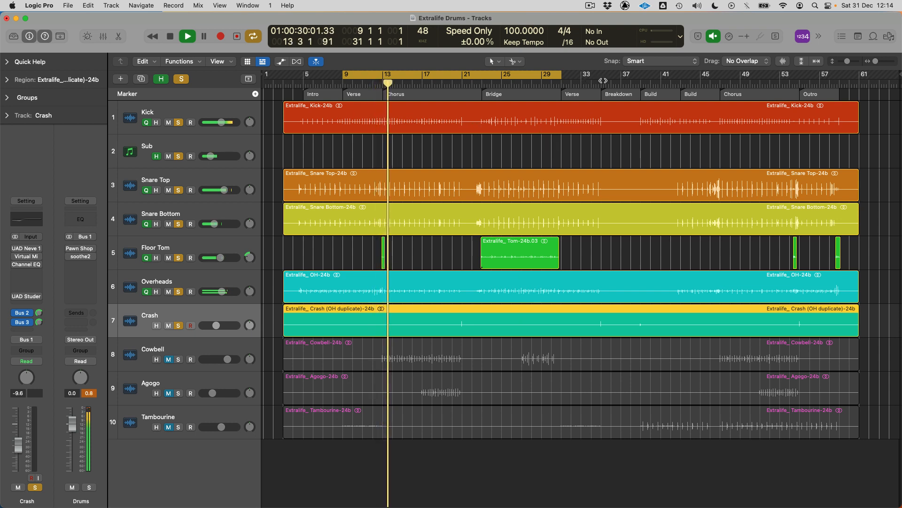
pyautogui.moveTo(603, 81)
pyautogui.mouseDown()
pyautogui.moveTo(654, 76)
pyautogui.moveTo(618, 76)
pyautogui.mouseUp()
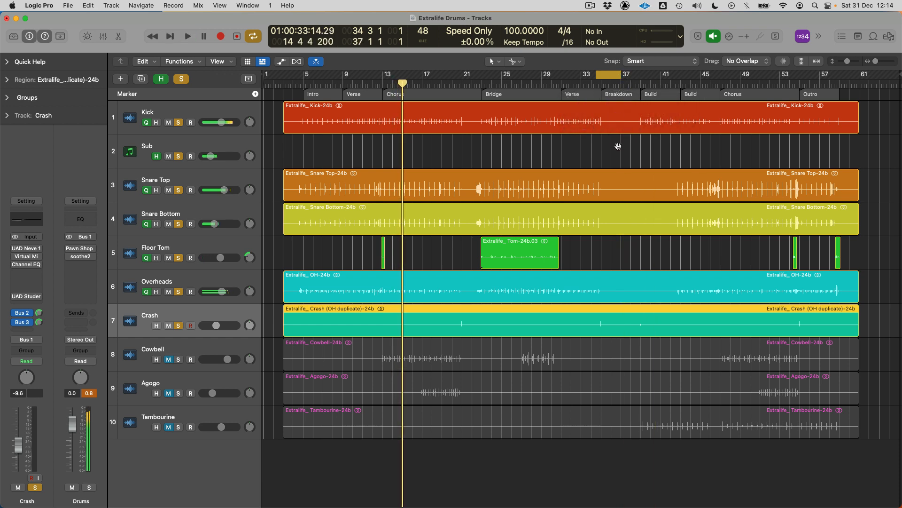
# - Play the looped crash section and show the mixer with all of the Crash channel's plug-ins enabled
pyautogui.press('space')
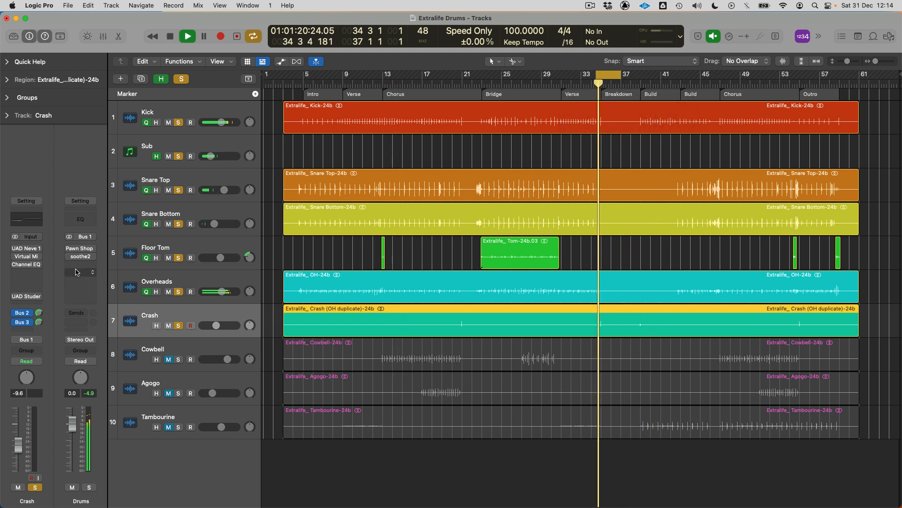
pyautogui.press('x')
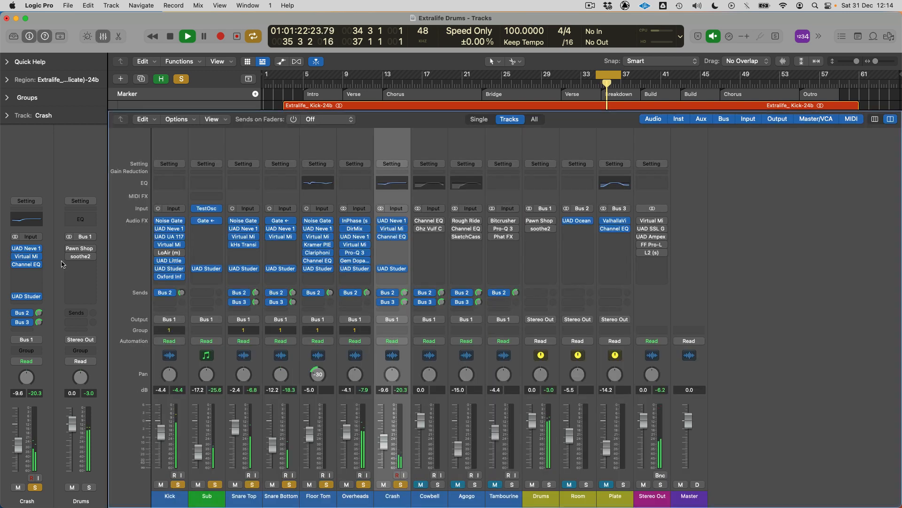
# - Stop playback and review the Crash track's UAD Neve 1073, Virtual Mix Rack and Channel EQ settings
pyautogui.press('space')
pyautogui.click(31, 249)
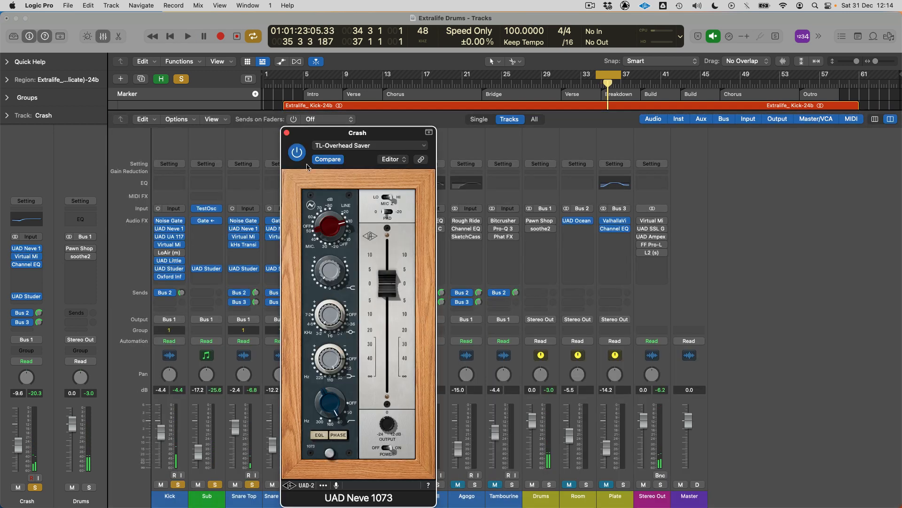
pyautogui.click(287, 133)
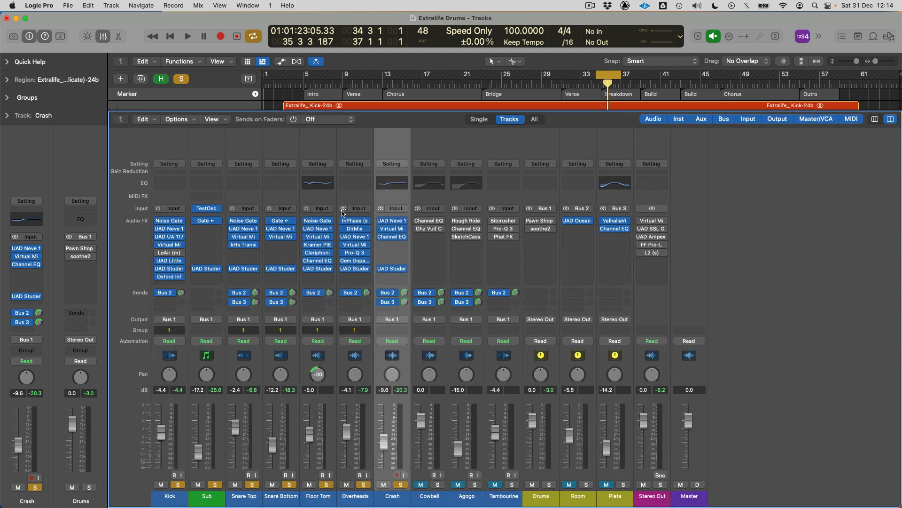
pyautogui.click(30, 257)
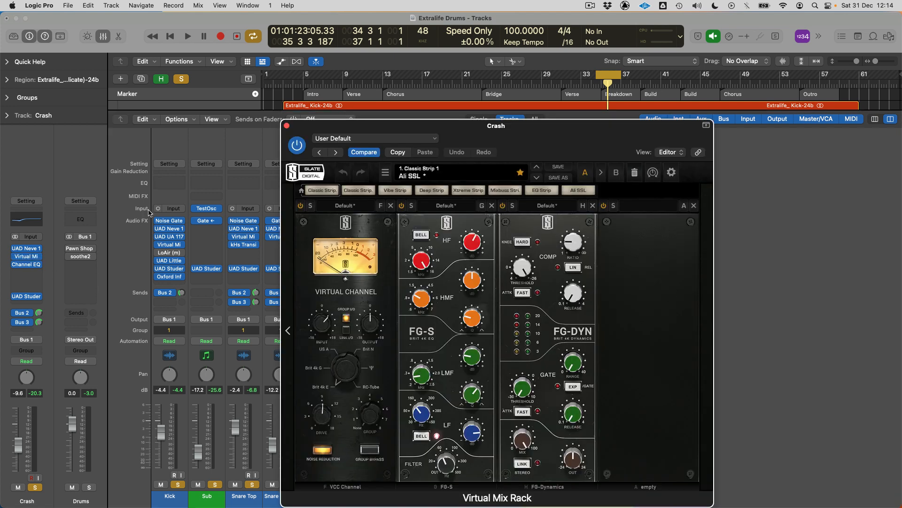
pyautogui.click(287, 127)
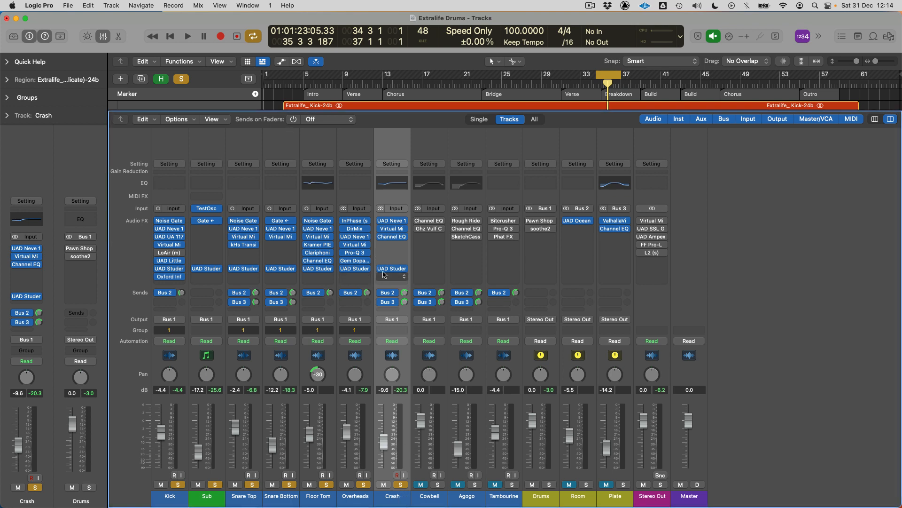
pyautogui.click(391, 239)
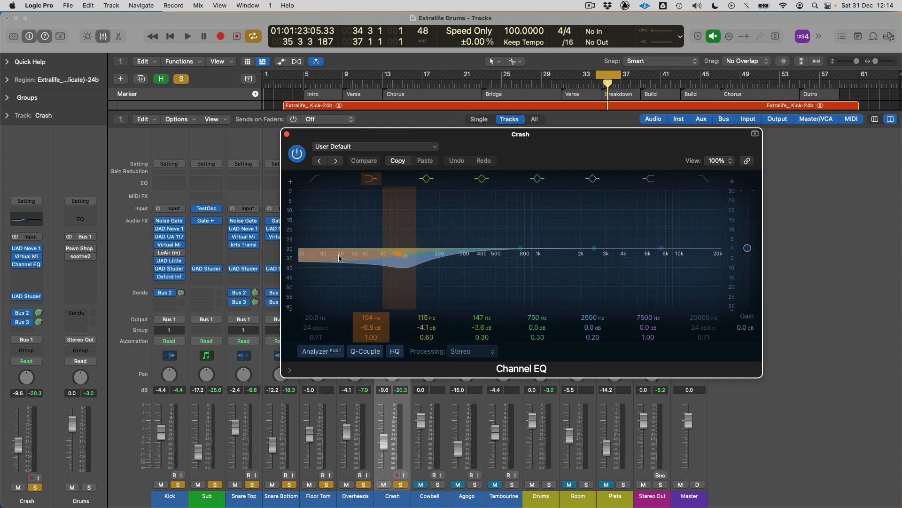
pyautogui.click(287, 135)
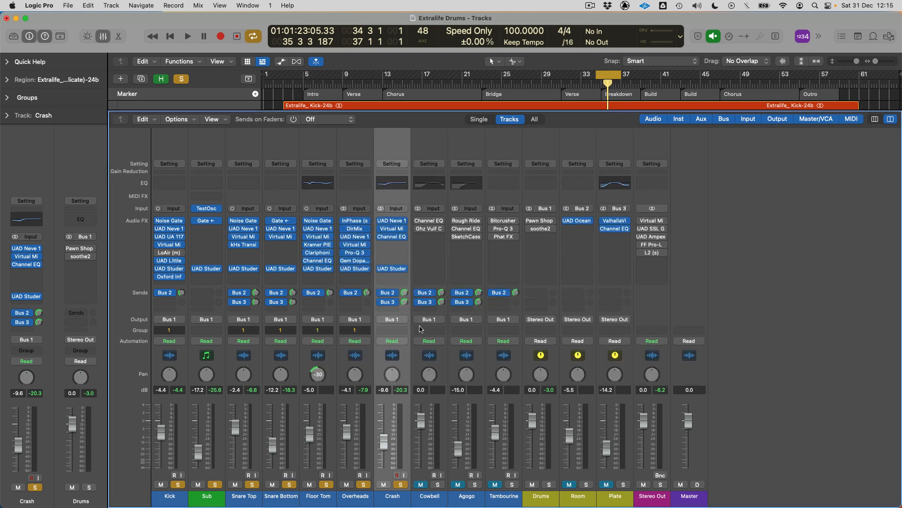
# - Play the cycled section and lower the Crash track's level to -12.8 dB
pyautogui.press('space')
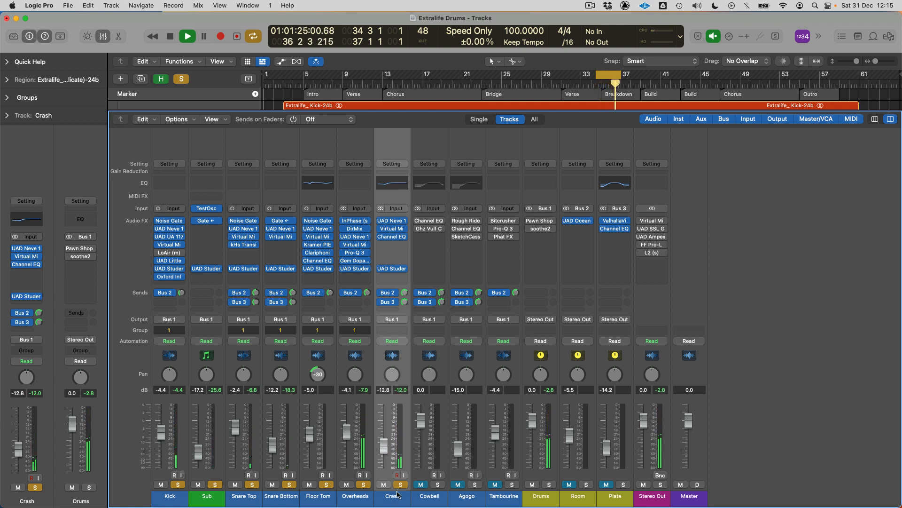
pyautogui.press('space')
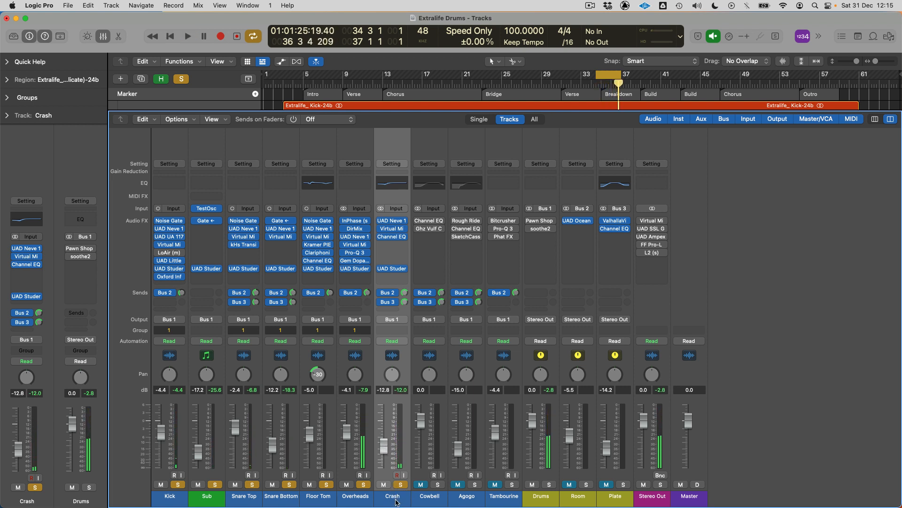
# - Select the Cowbell, Agogo and Tambourine tracks, hide the mixer and enlarge the arrangement's track heights
pyautogui.click(421, 497)
pyautogui.keyDown('shift'); pyautogui.click(467, 496); pyautogui.keyUp('shift')
pyautogui.keyDown('shift'); pyautogui.click(504, 496); pyautogui.keyUp('shift')
pyautogui.press('x')
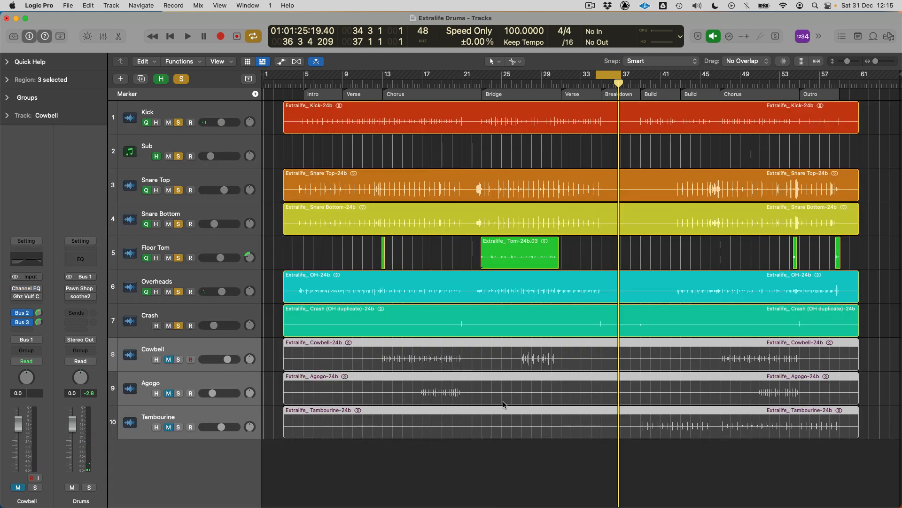
pyautogui.press('super+Down')
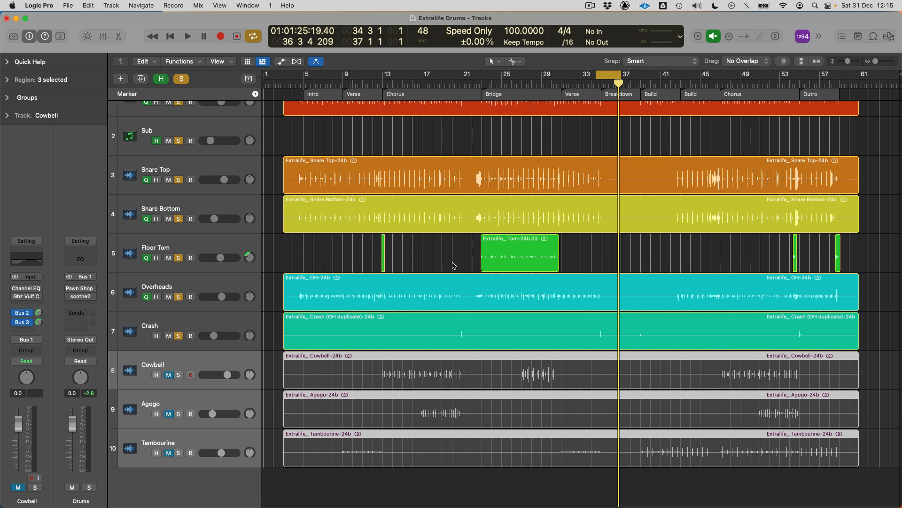
# - Set the cycle range to the first Chorus marker and play it with only the Cowbell track soloed
pyautogui.click(408, 94)
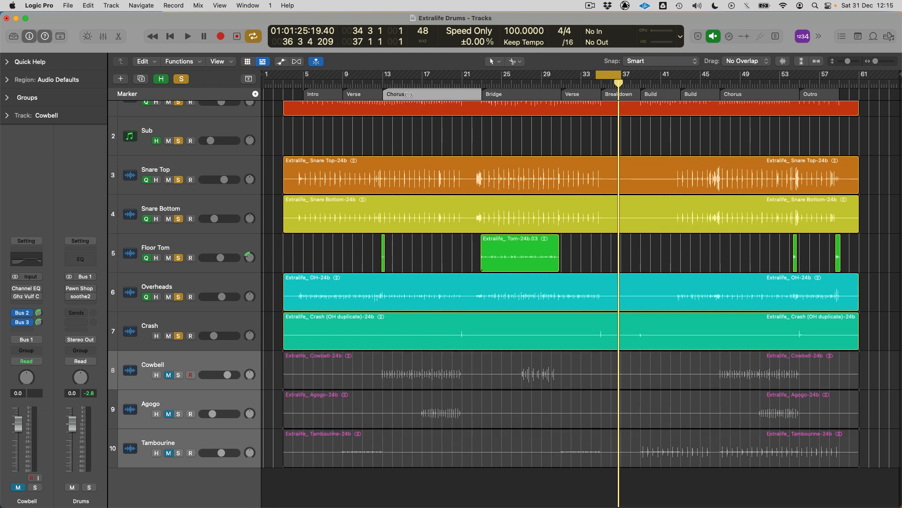
pyautogui.press('u')
pyautogui.click(168, 375)
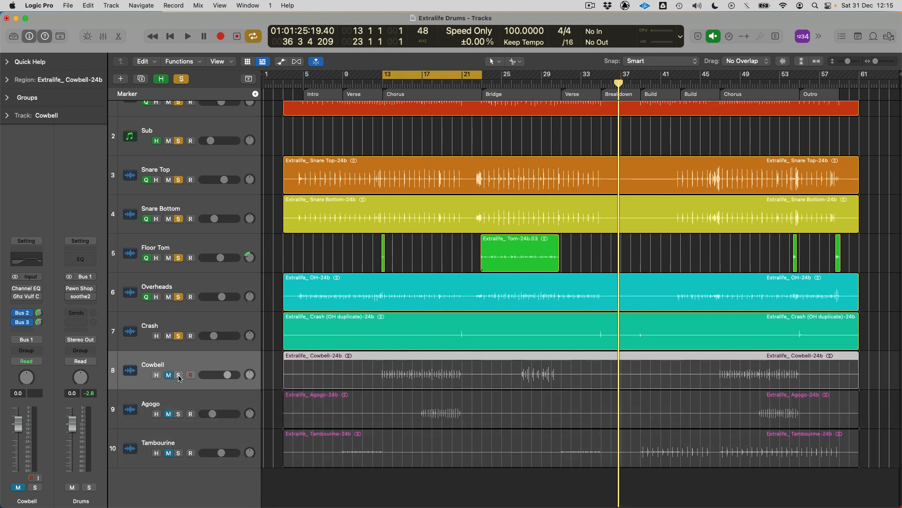
pyautogui.click(179, 375)
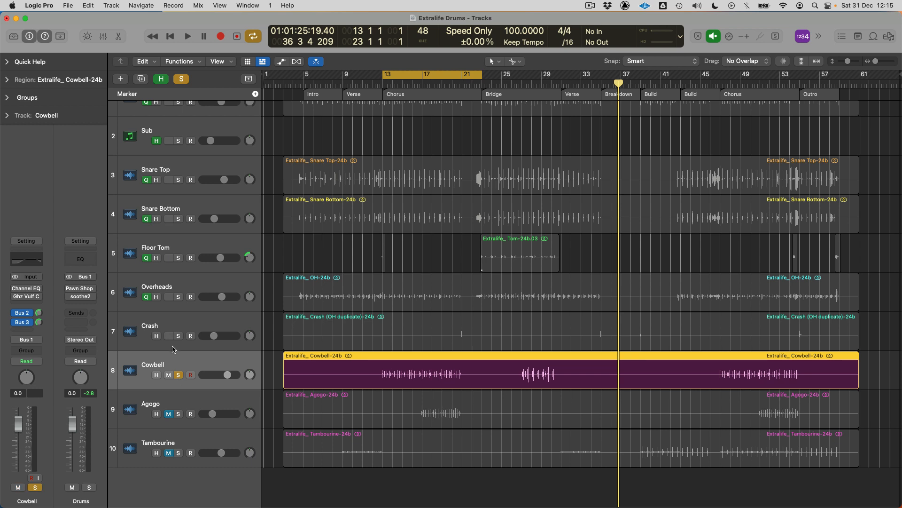
pyautogui.press('space')
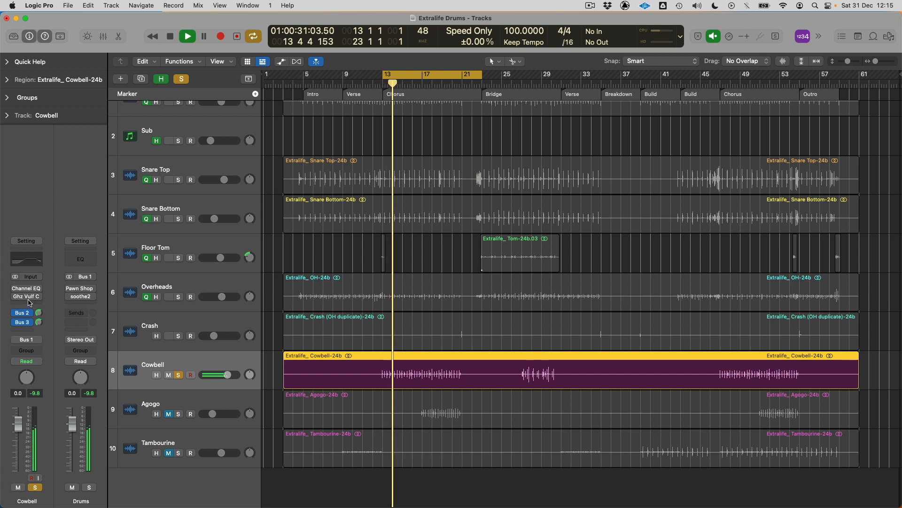
# - Enable the Cowbell's Channel EQ and turn its 750 Hz bell band into a -8.0 dB cut at 1250 Hz with a Q of 4.80
pyautogui.click(16, 288)
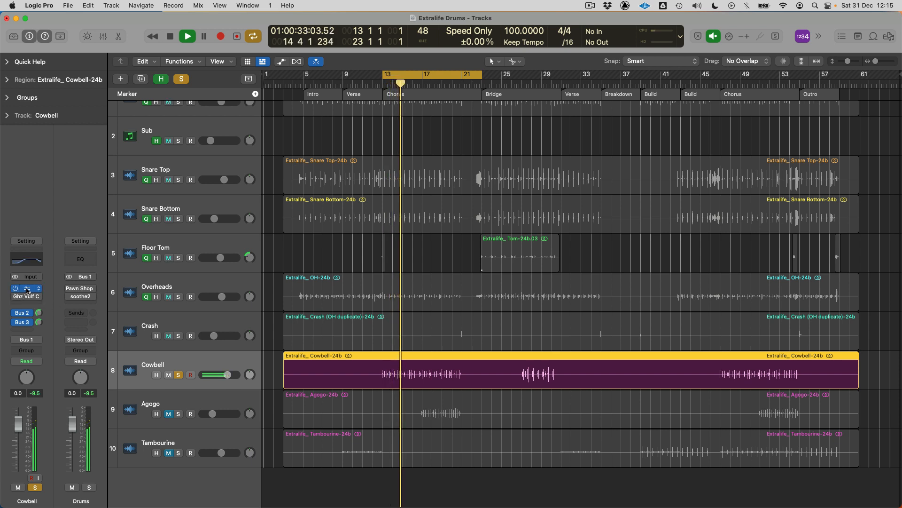
pyautogui.click(32, 288)
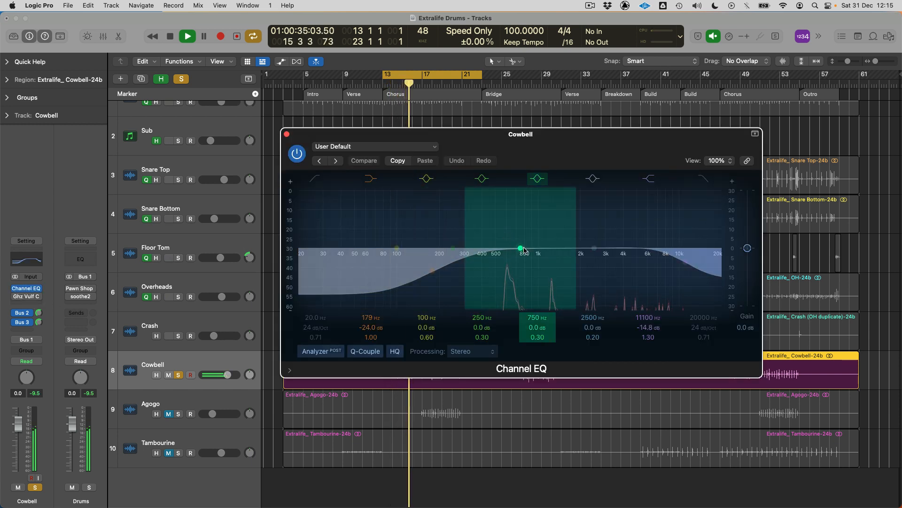
pyautogui.moveTo(517, 247); pyautogui.dragTo(510, 252)
pyautogui.moveTo(537, 337); pyautogui.dragTo(537, 327)
pyautogui.moveTo(510, 248); pyautogui.dragTo(508, 237)
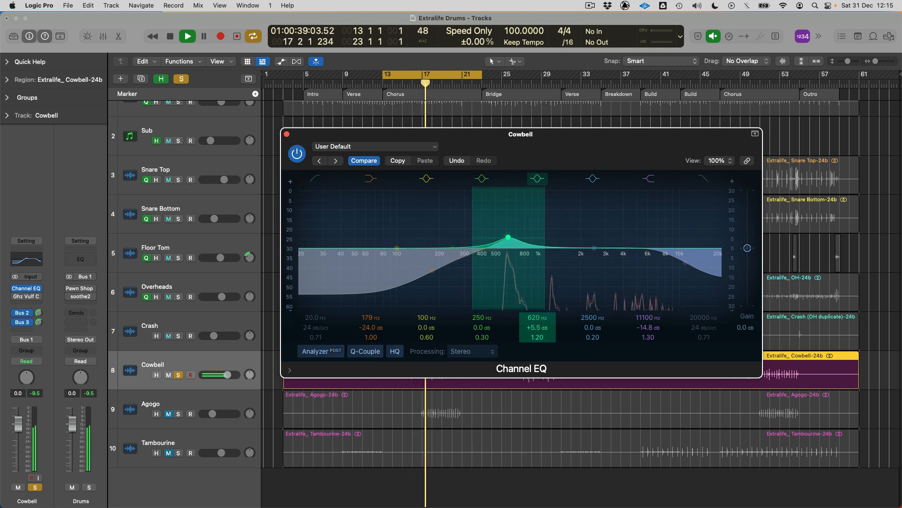
pyautogui.moveTo(537, 337)
pyautogui.mouseDown()
pyautogui.moveTo(536, 303)
pyautogui.moveTo(537, 346)
pyautogui.mouseUp()
# - Compare the Cowbell with the 1250 Hz cut off and on, shortening the cycle to end at bar 21
pyautogui.click(537, 178)
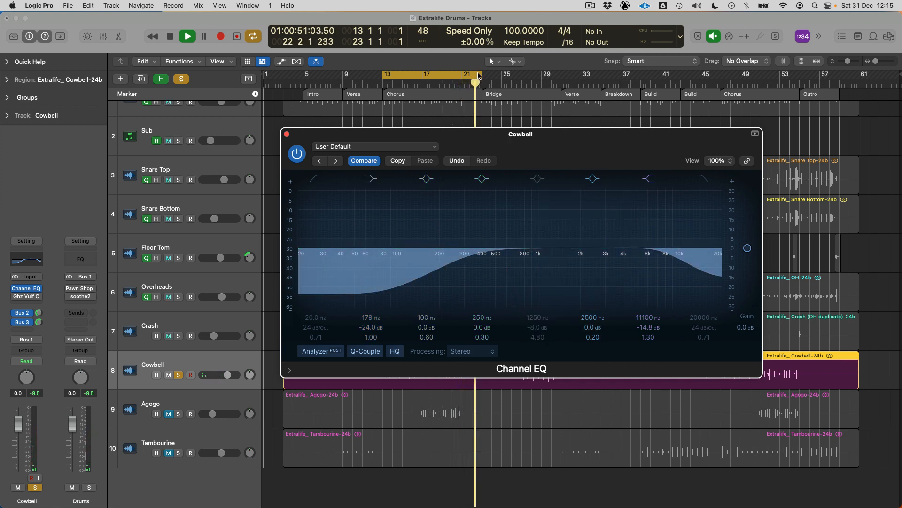
pyautogui.moveTo(483, 76); pyautogui.dragTo(463, 77)
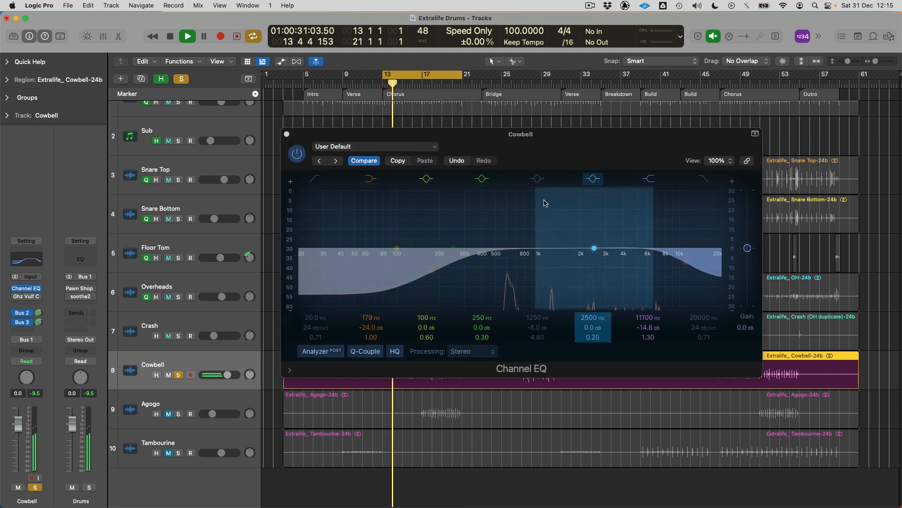
pyautogui.click(537, 179)
# - Set the Cowbell EQ's 11100 Hz high shelf to -7.8 dB and close the Channel EQ
pyautogui.moveTo(558, 299); pyautogui.dragTo(539, 318)
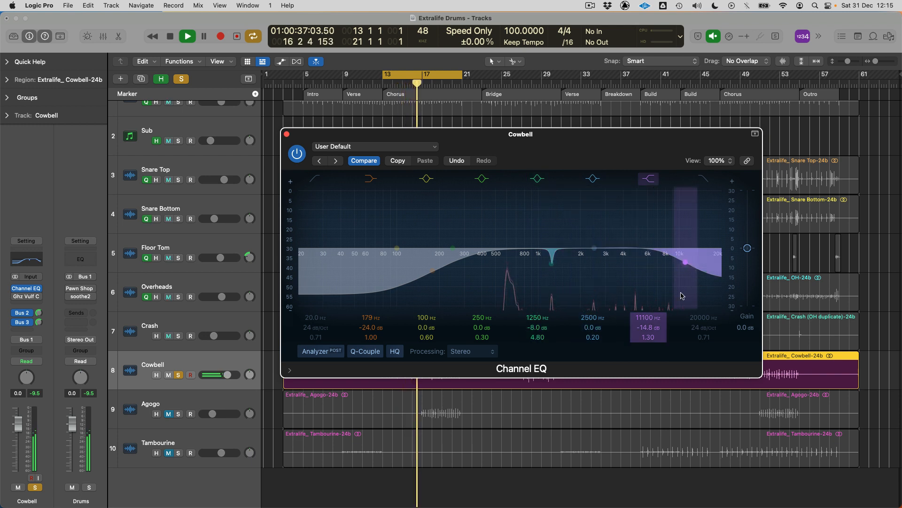
pyautogui.moveTo(650, 327); pyautogui.dragTo(647, 355)
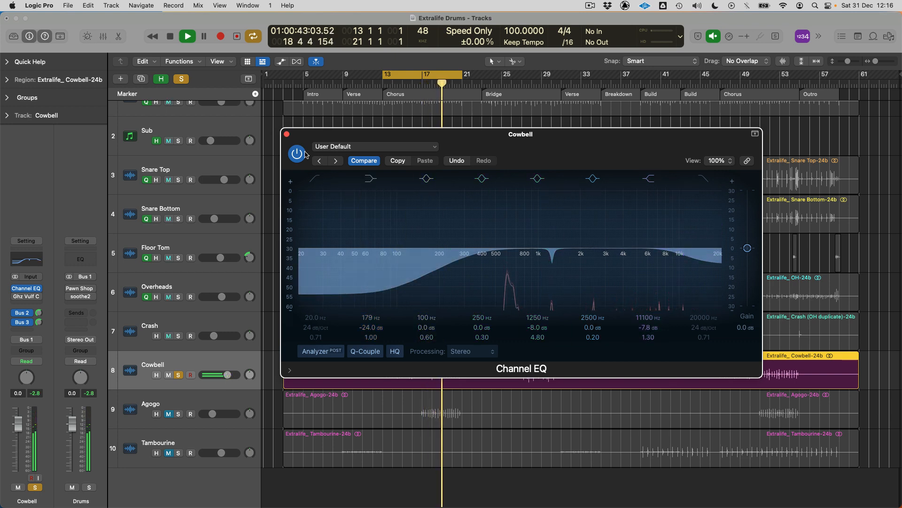
pyautogui.click(287, 134)
# - Enable the Ghz Vulf Compressor on the Cowbell, open its settings and audition it in the first chorus
pyautogui.moveTo(20, 301)
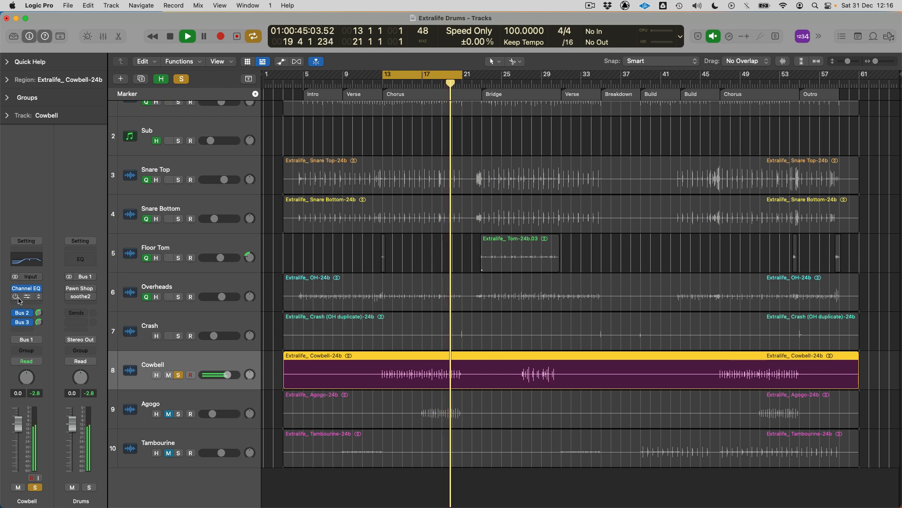
pyautogui.press('space')
pyautogui.click(26, 299)
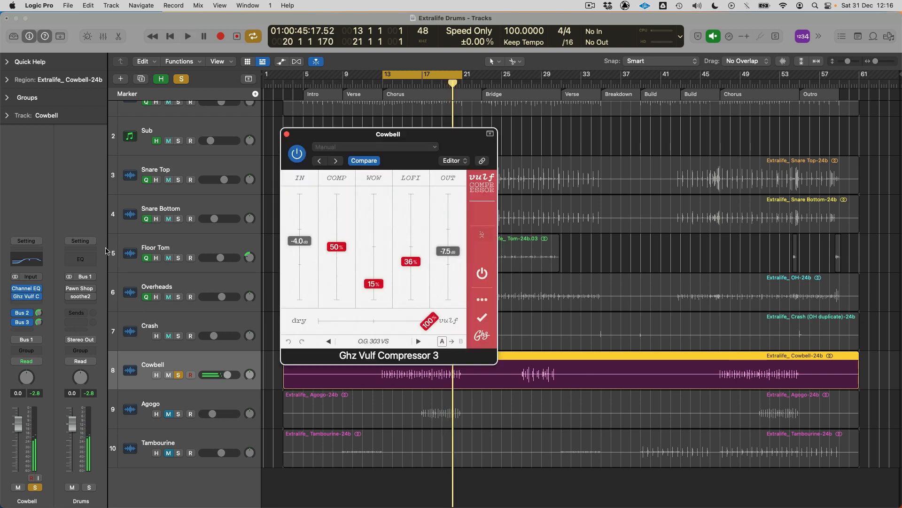
pyautogui.moveTo(393, 137); pyautogui.dragTo(361, 92)
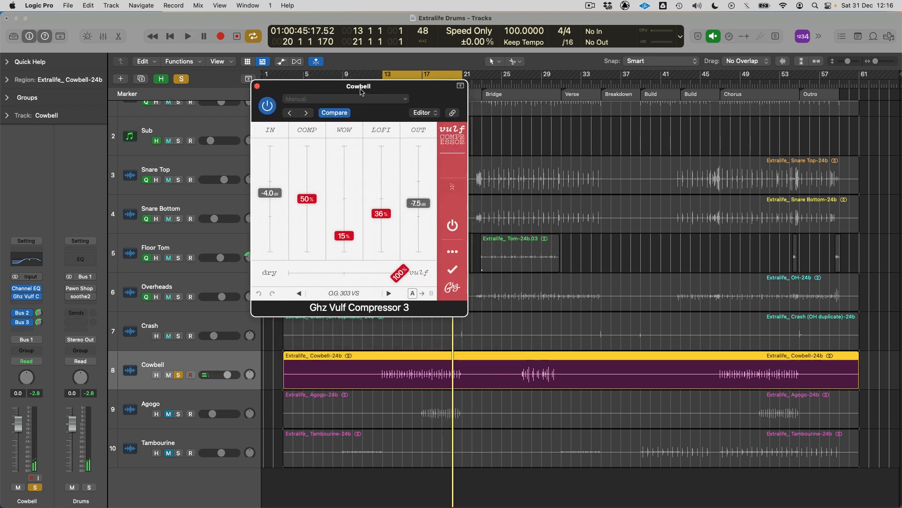
pyautogui.press('space')
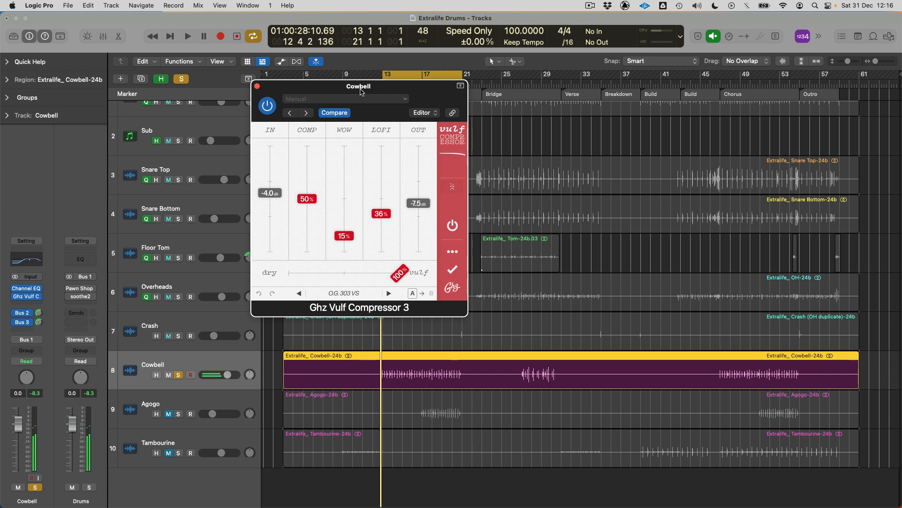
pyautogui.press('space')
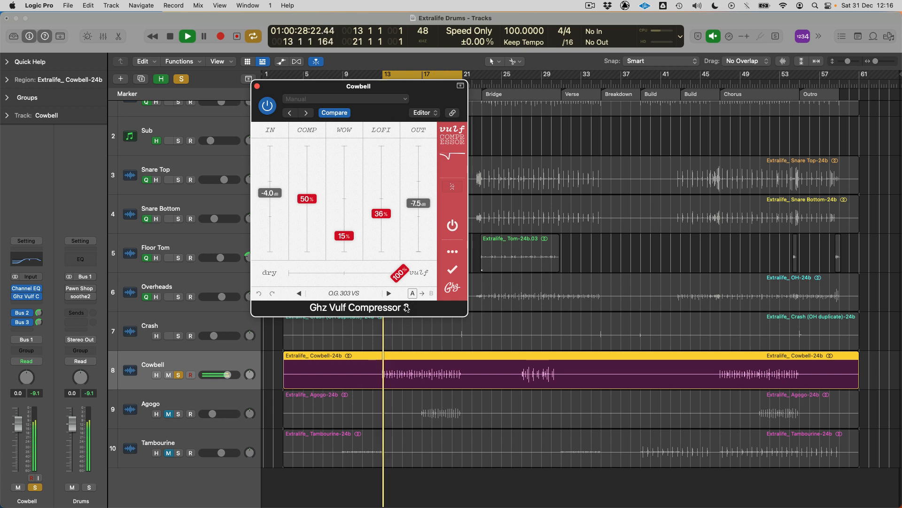
# - Show the Vulf Compressor's advanced settings and set lofi noise to -46.0 dB, the dry/vulf mix to 75% and output to -2.5 dB
pyautogui.click(452, 251)
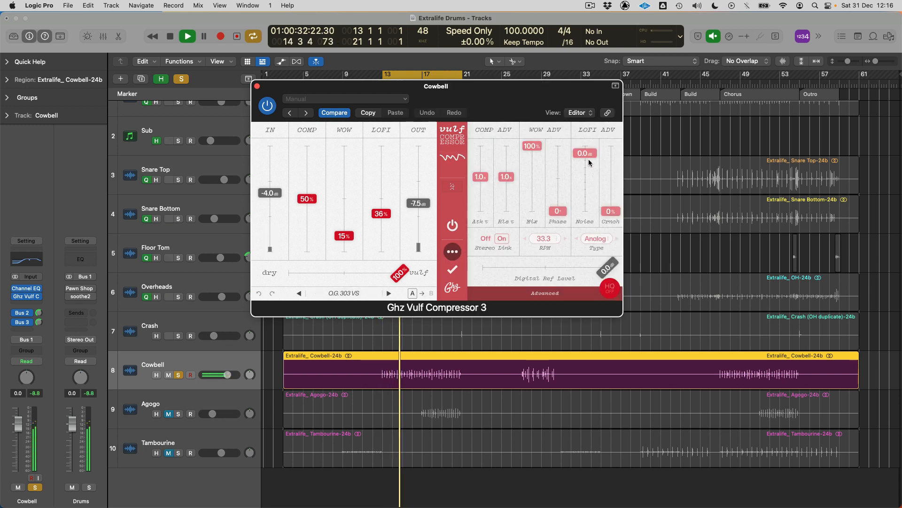
pyautogui.moveTo(588, 159); pyautogui.dragTo(590, 189)
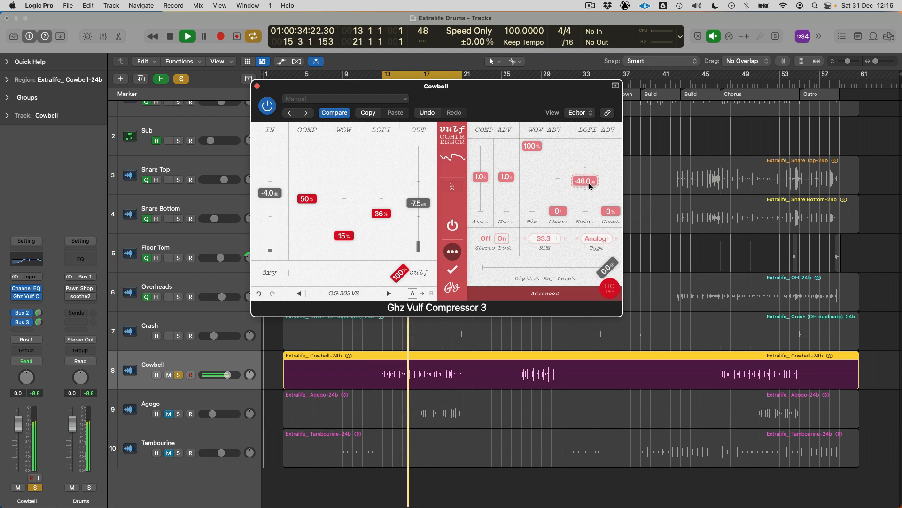
pyautogui.moveTo(402, 275); pyautogui.dragTo(373, 276)
pyautogui.moveTo(418, 203); pyautogui.dragTo(423, 190)
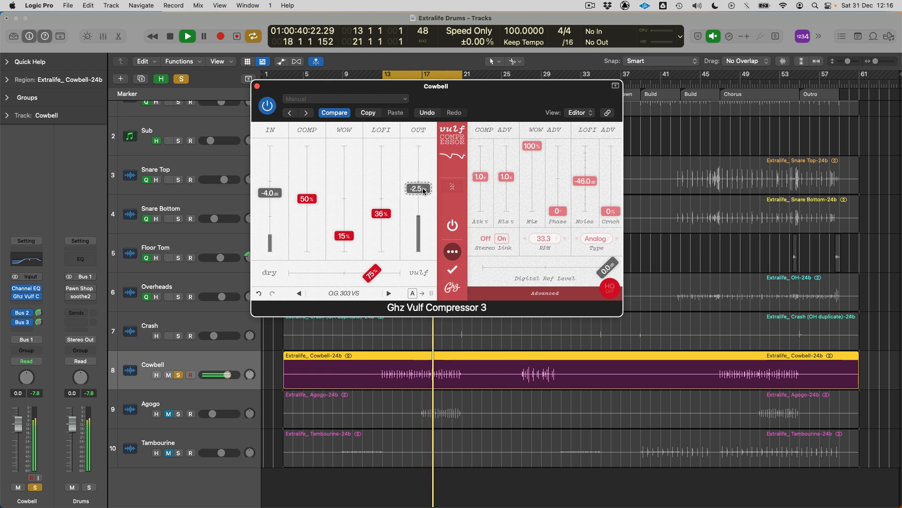
# - Move the compressor window aside and play the Cowbell part with the cycle range set to bars 27 to 31
pyautogui.click(215, 361)
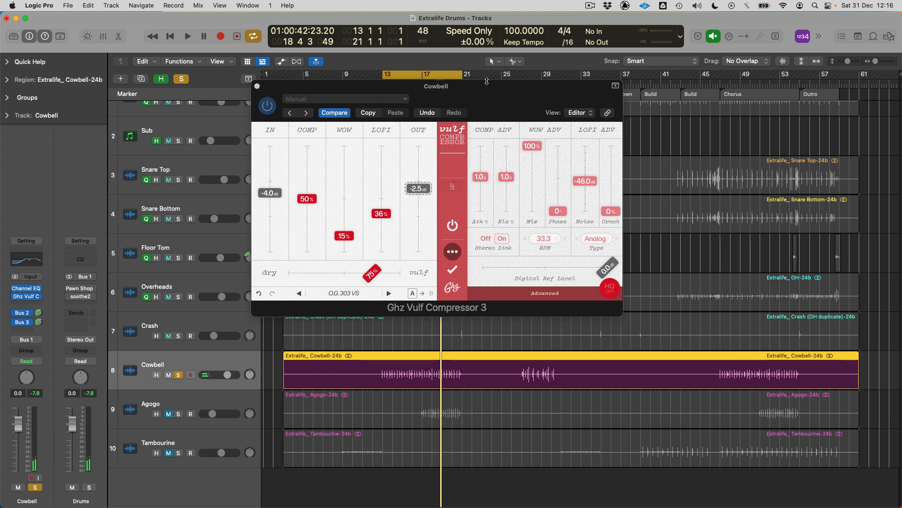
pyautogui.moveTo(487, 82); pyautogui.dragTo(740, 82)
pyautogui.moveTo(556, 81); pyautogui.dragTo(718, 99)
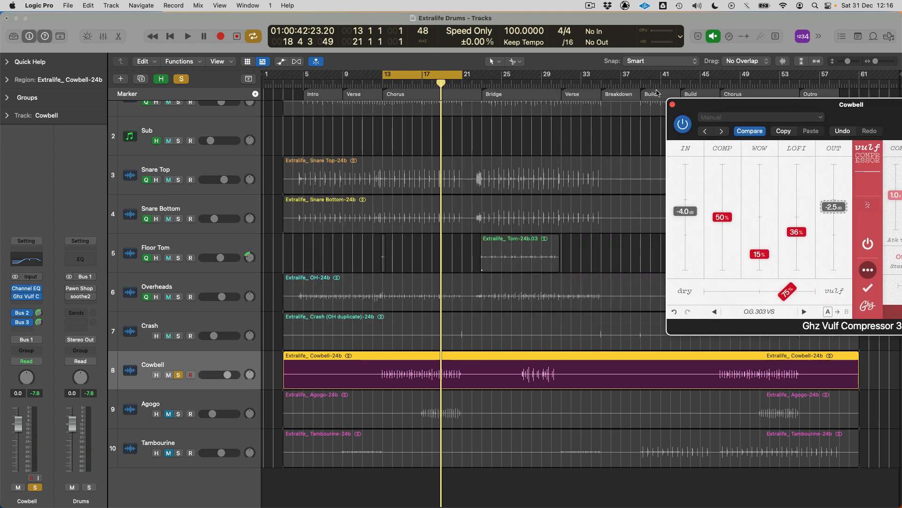
pyautogui.moveTo(520, 83); pyautogui.dragTo(559, 79)
pyautogui.press('space')
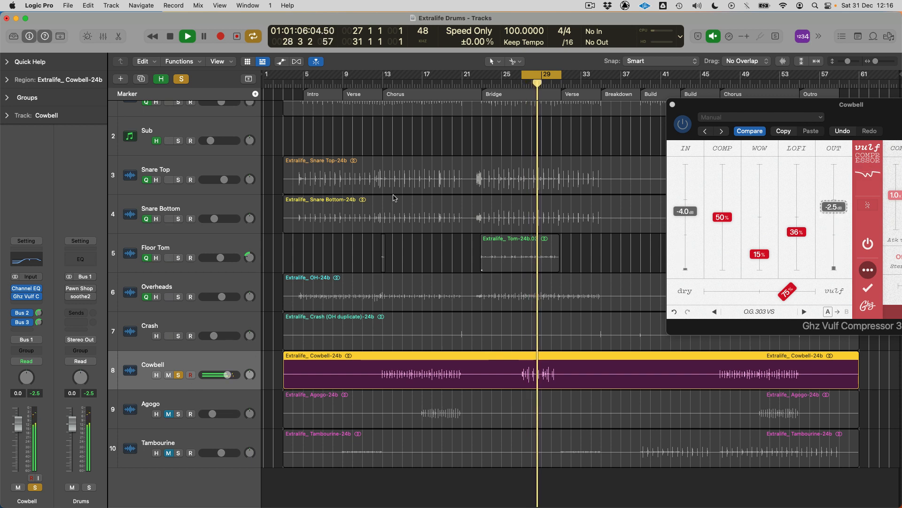
# - Set the cycle range to bars 17 to 21 and play it with only the Agogo track soloed
pyautogui.moveTo(424, 79); pyautogui.dragTo(458, 85)
pyautogui.press('space')
pyautogui.keyDown('alt'); pyautogui.click(178, 414); pyautogui.keyUp('alt')
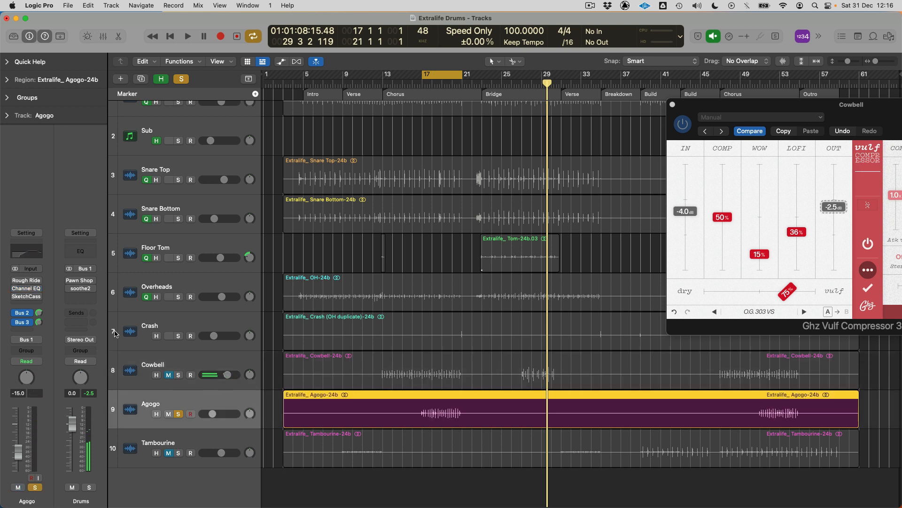
pyautogui.press('space')
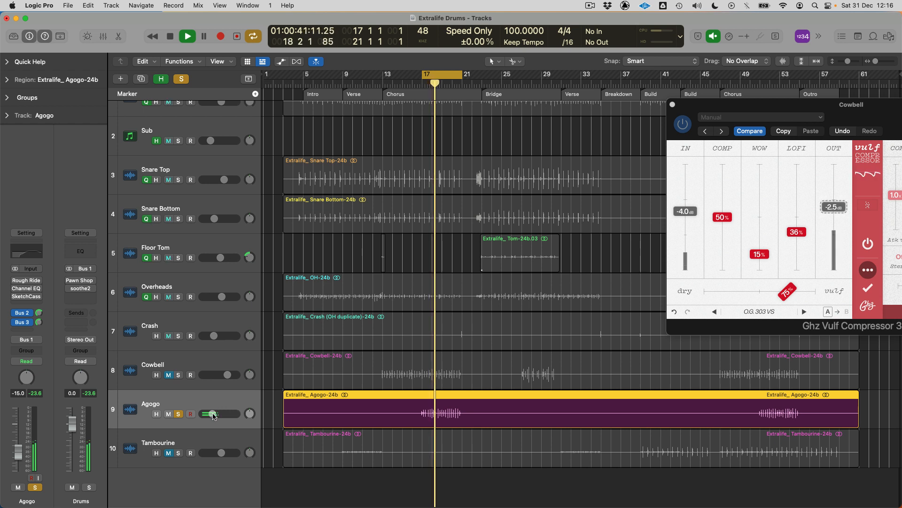
# - Enable Rough Rider on the Agogo track, open its settings and look through its factory presets before stopping playback
pyautogui.click(26, 280)
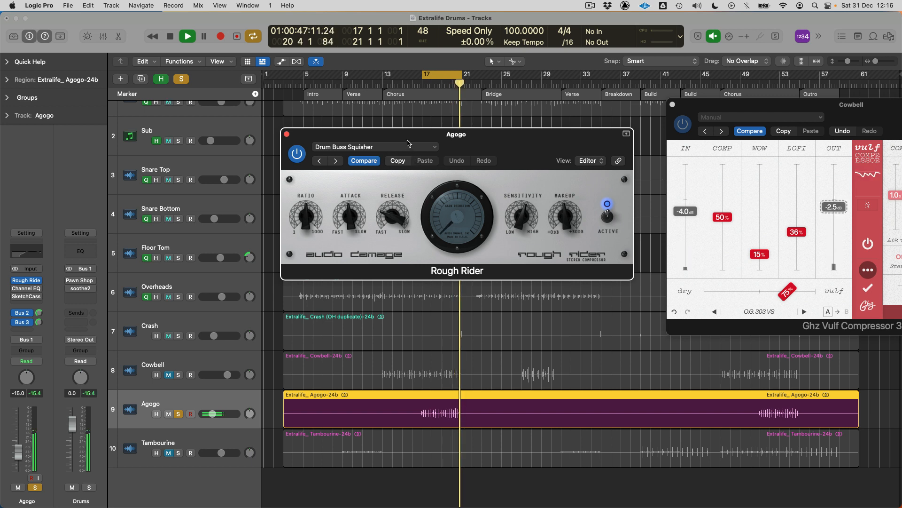
pyautogui.click(407, 145)
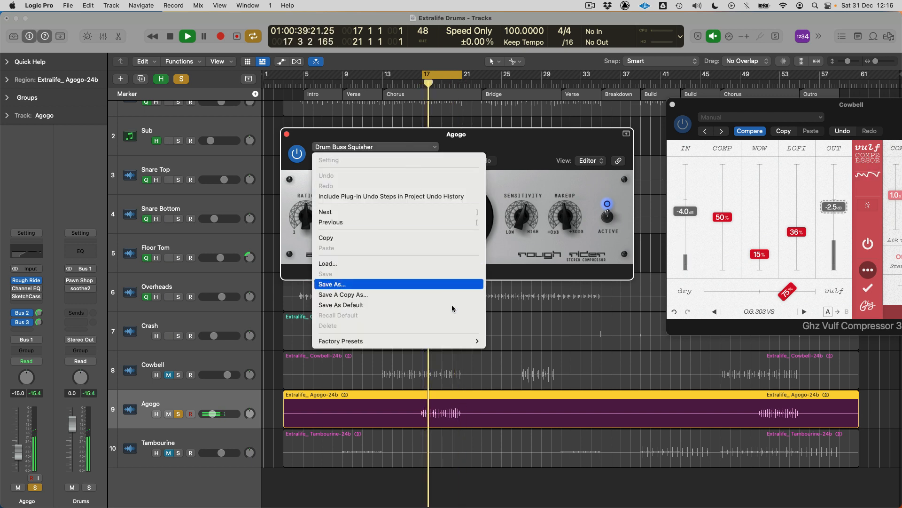
pyautogui.moveTo(442, 341)
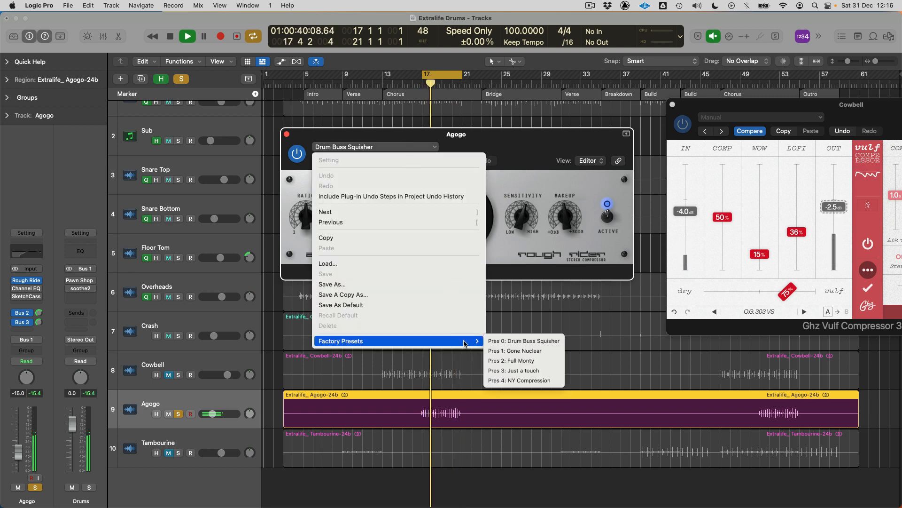
pyautogui.click(515, 279)
pyautogui.press('space')
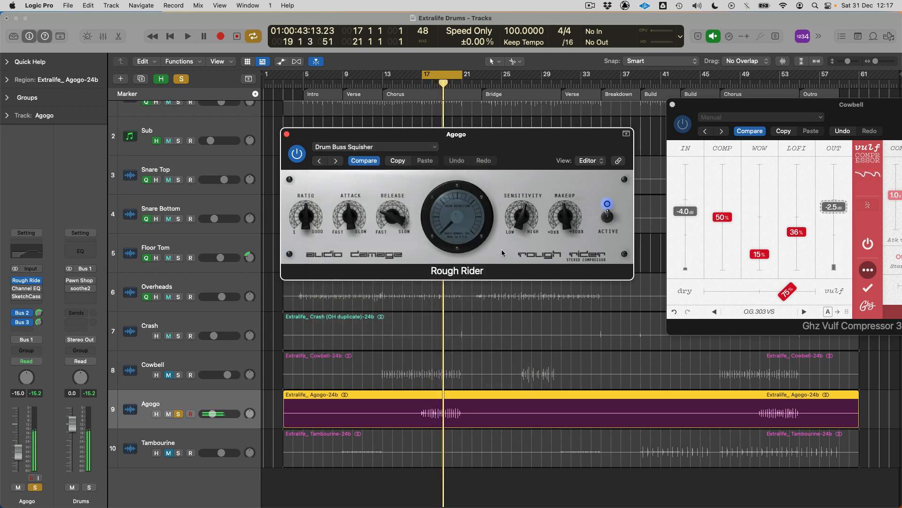
# - Insert a stereo RoughRider3 compressor after SketchCassette on the Agogo track and arrange its window below the Rough Rider window
pyautogui.click(36, 302)
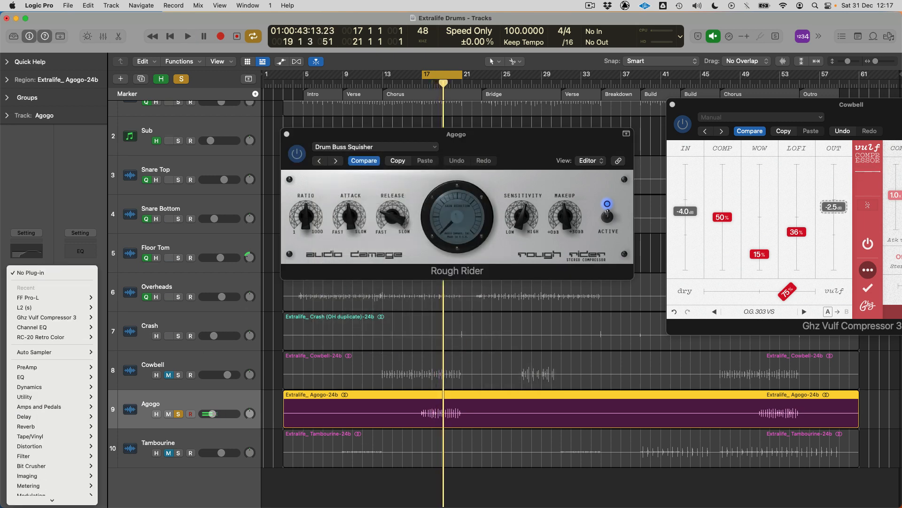
pyautogui.moveTo(81, 367)
pyautogui.moveTo(118, 368)
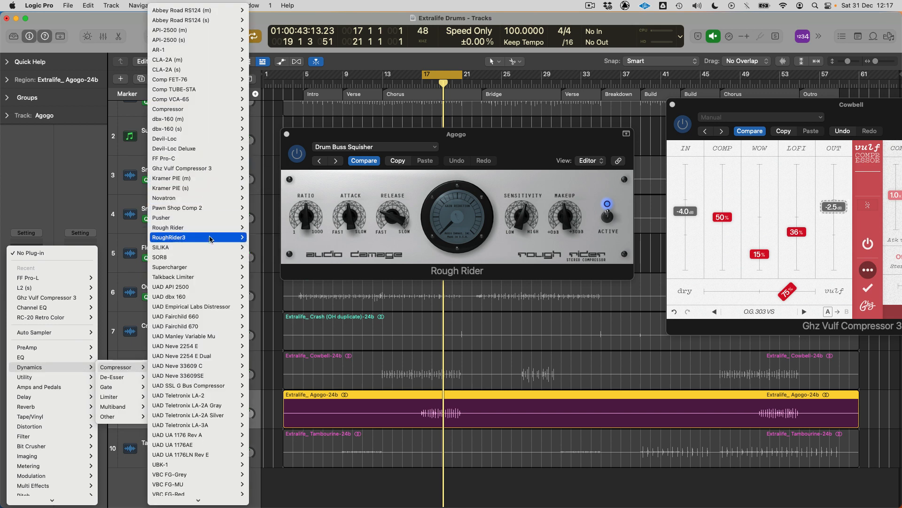
pyautogui.click(252, 239)
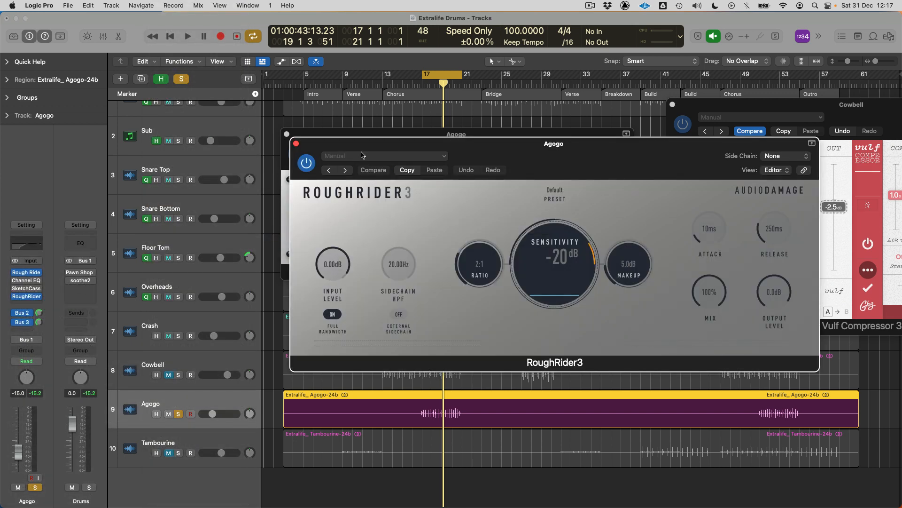
pyautogui.moveTo(361, 145); pyautogui.dragTo(339, 290)
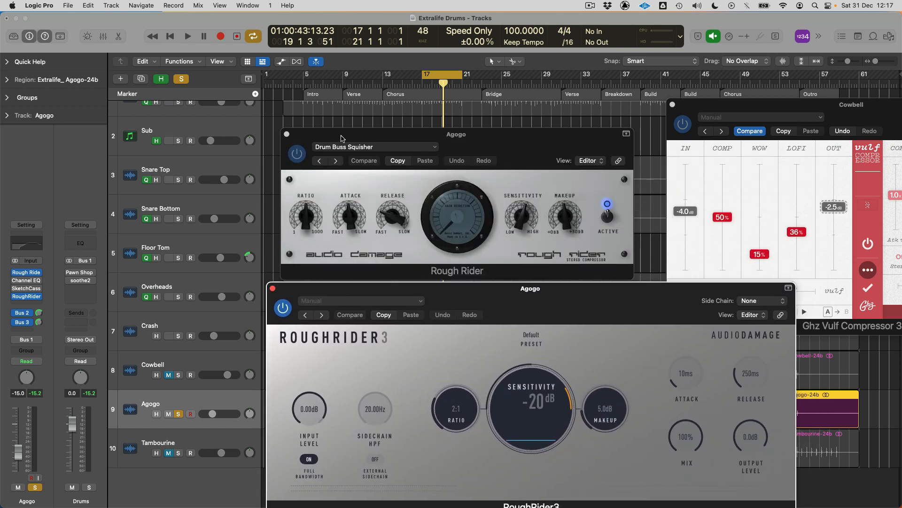
pyautogui.moveTo(341, 138); pyautogui.dragTo(218, 42)
pyautogui.moveTo(297, 284); pyautogui.dragTo(193, 190)
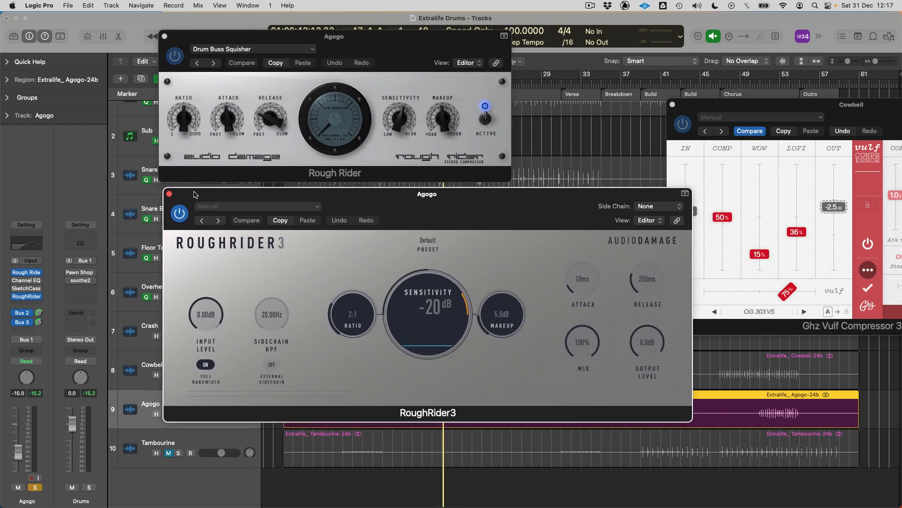
# - Examine RoughRider3's factory presets and compare its controls with those of the original Rough Rider
pyautogui.click(233, 207)
pyautogui.moveTo(278, 402)
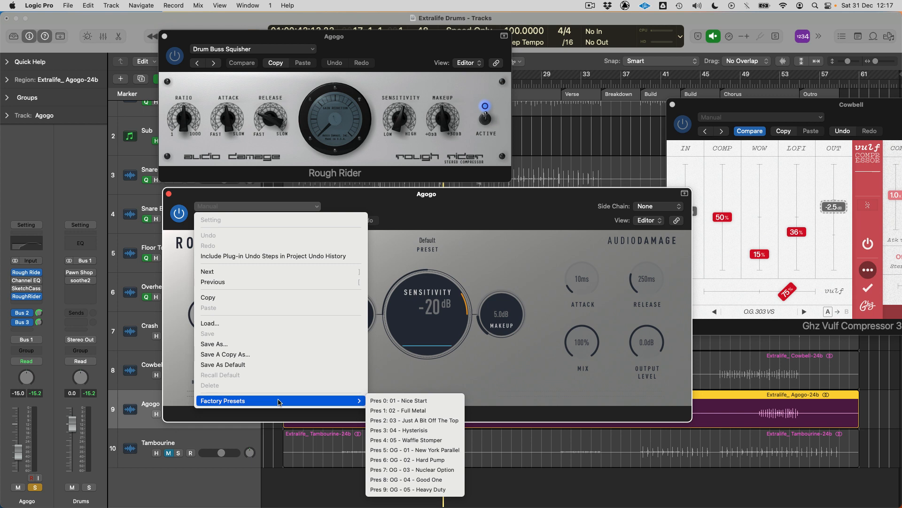
pyautogui.click(416, 265)
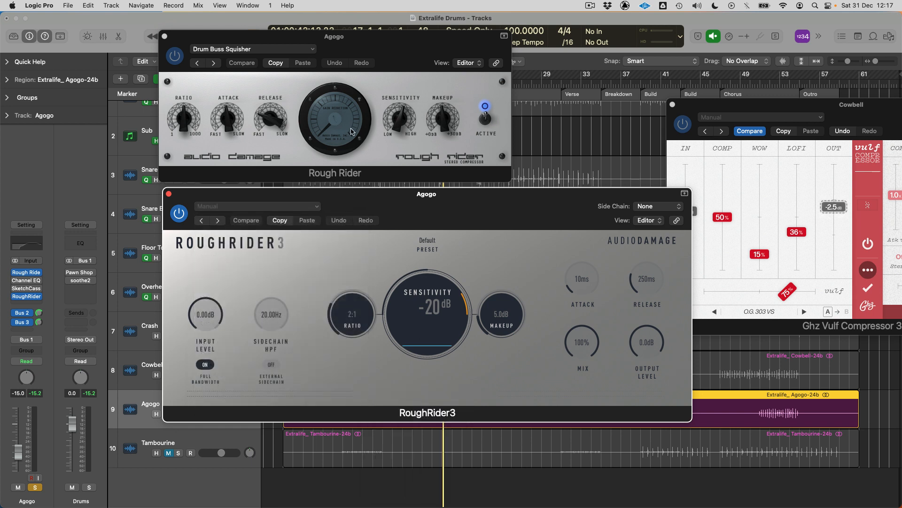
pyautogui.click(402, 123)
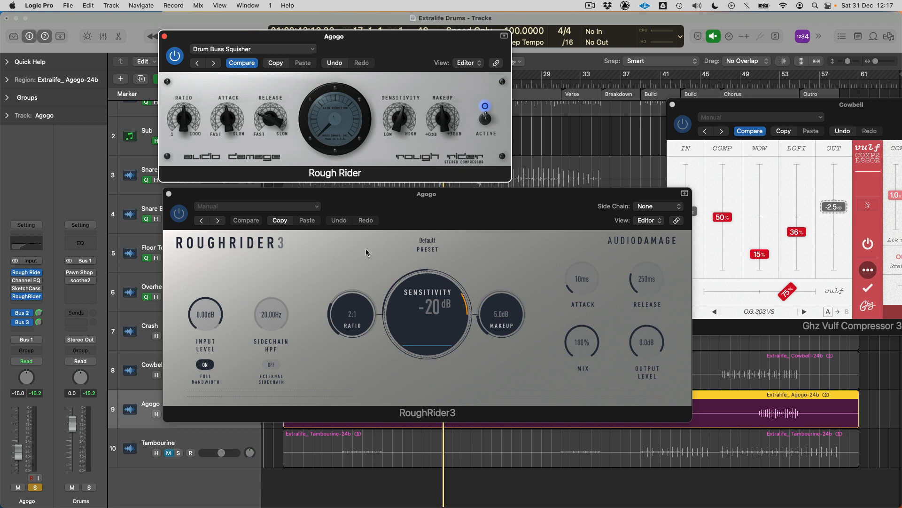
# - Remove RoughRider3 from the Agogo track and close the Rough Rider window
pyautogui.click(37, 300)
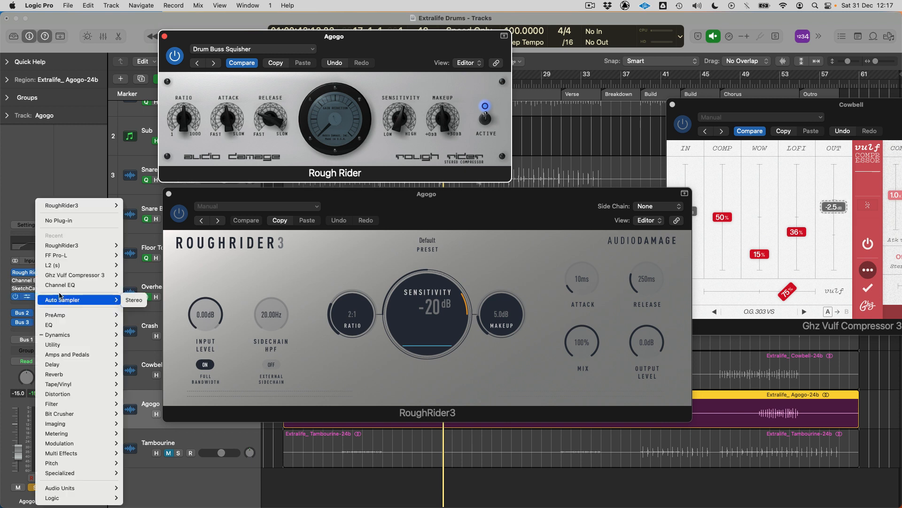
pyautogui.click(54, 219)
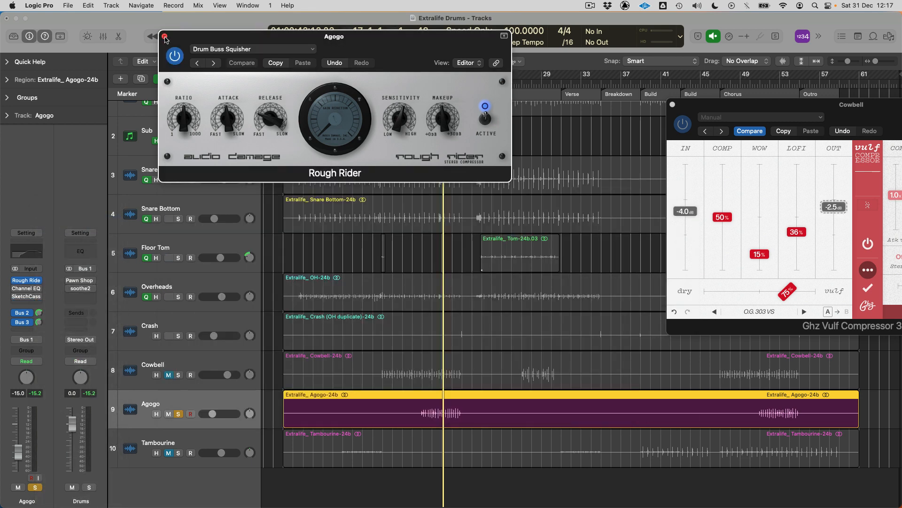
pyautogui.moveTo(187, 39); pyautogui.dragTo(138, 110)
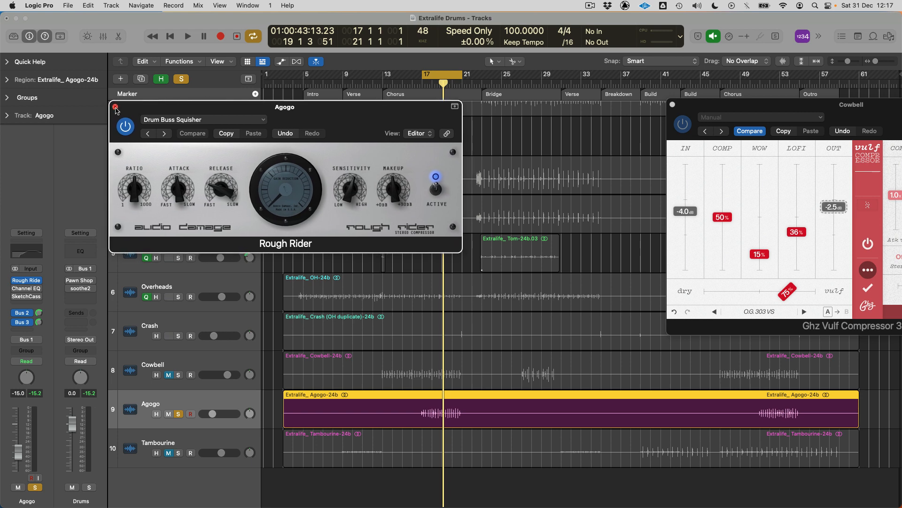
pyautogui.click(115, 107)
# - Enable Channel EQ and SketchCassette II on the Agogo track, opening each one's settings and auditioning them during playback
pyautogui.click(30, 292)
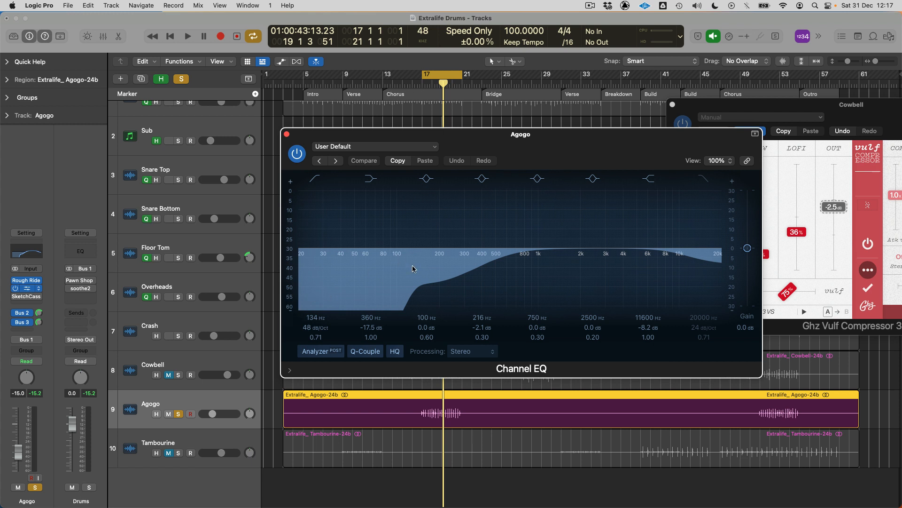
pyautogui.press('space')
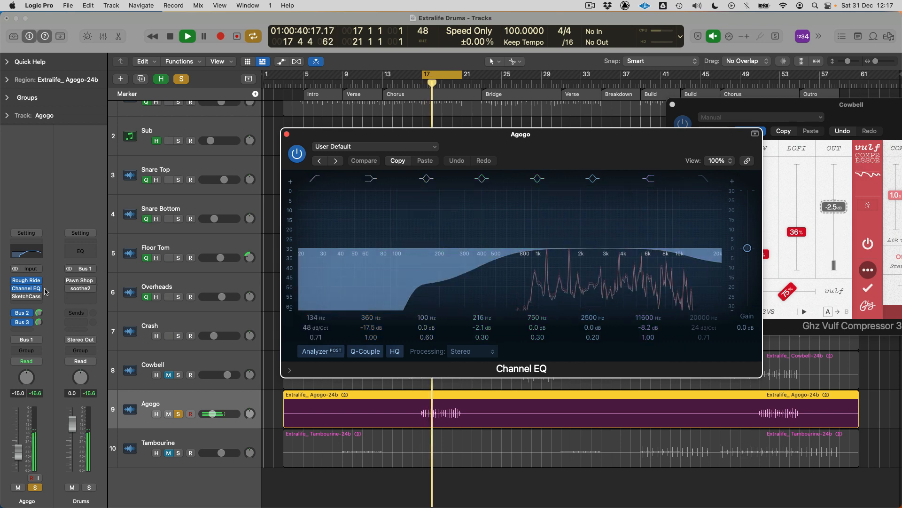
pyautogui.click(15, 296)
pyautogui.click(26, 297)
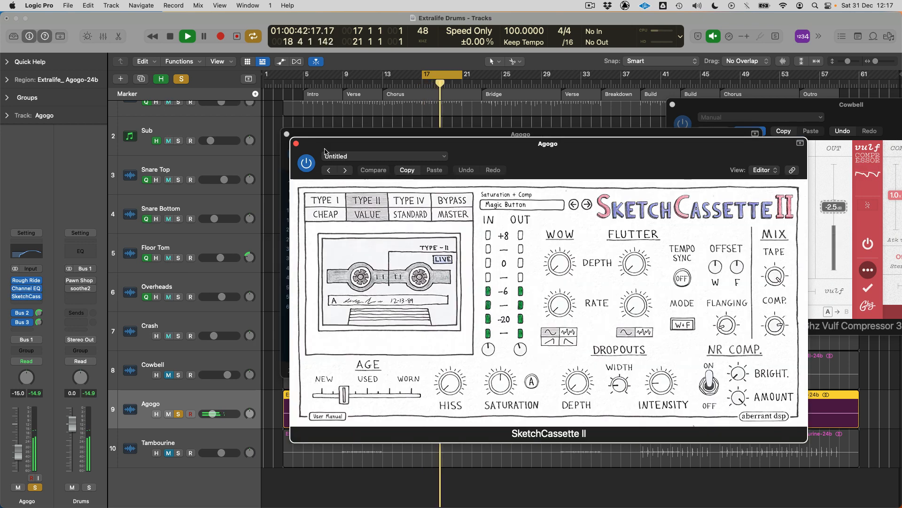
# - Examine SketchCassette II's controls on the playing Agogo, try its Hiss control and close the window
pyautogui.moveTo(333, 161); pyautogui.dragTo(281, 160)
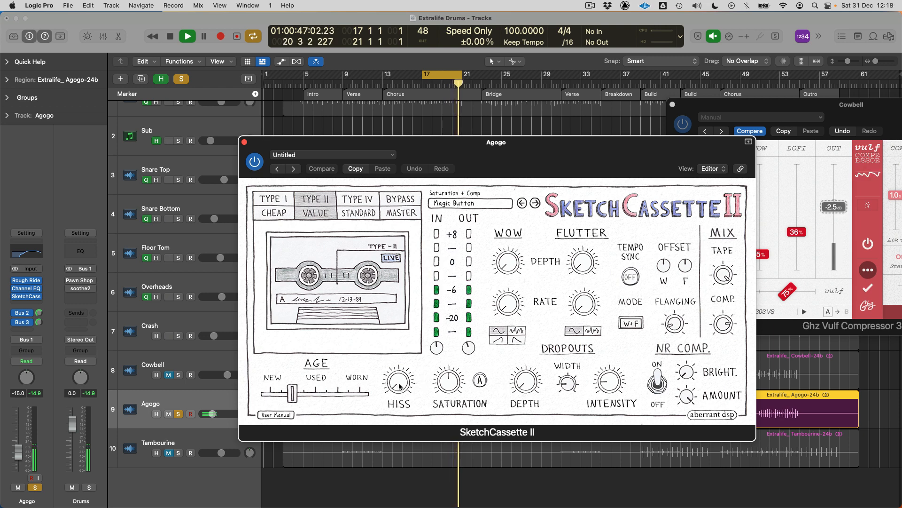
pyautogui.moveTo(399, 387); pyautogui.dragTo(435, 239)
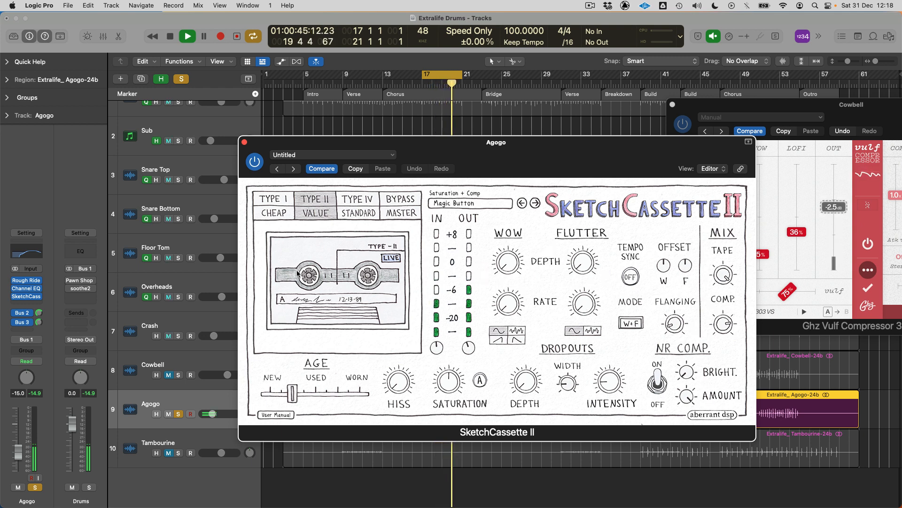
pyautogui.click(245, 142)
# - Solo the Cowbell together with the Agogo to hear both parts, and close the Vulf Compressor window
pyautogui.click(178, 374)
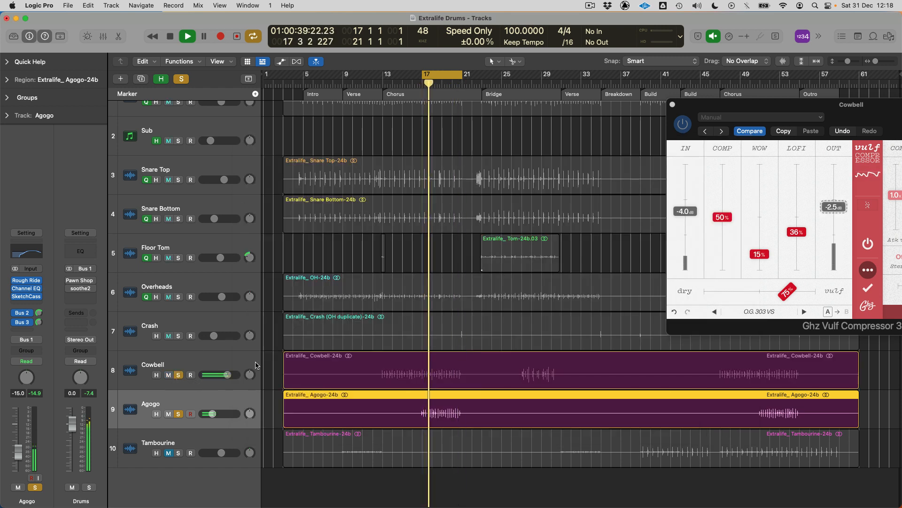
pyautogui.click(672, 105)
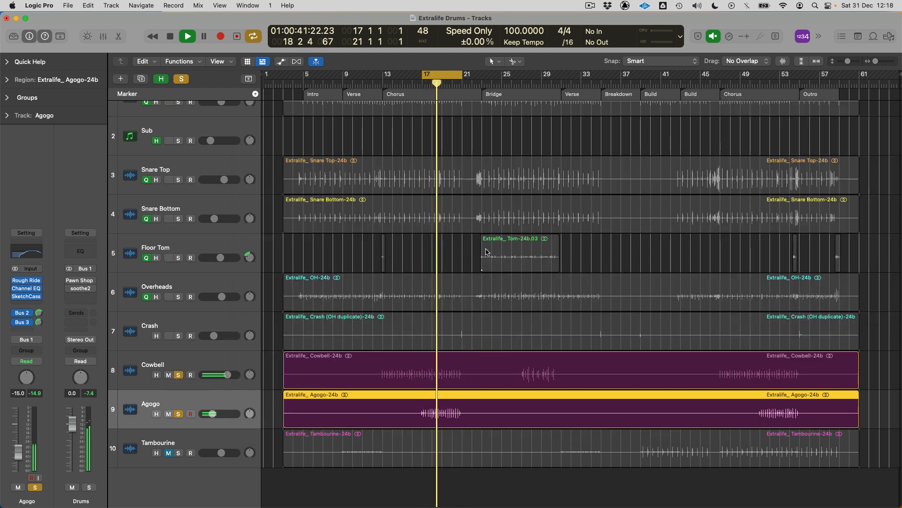
# - Set the cycle range to the first verse, bars 9 to 13, and play it with only the Tambourine soloed
pyautogui.click(362, 94)
pyautogui.press('space')
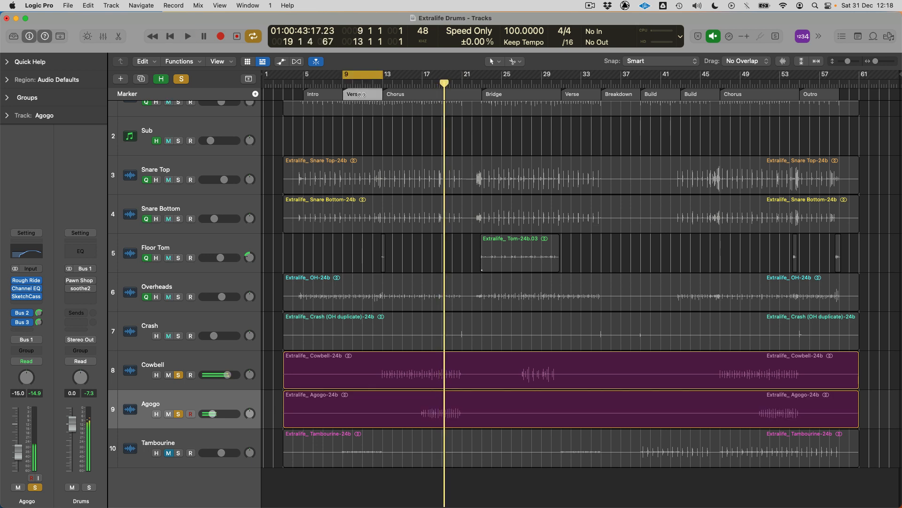
pyautogui.keyDown('alt'); pyautogui.click(179, 453); pyautogui.keyUp('alt')
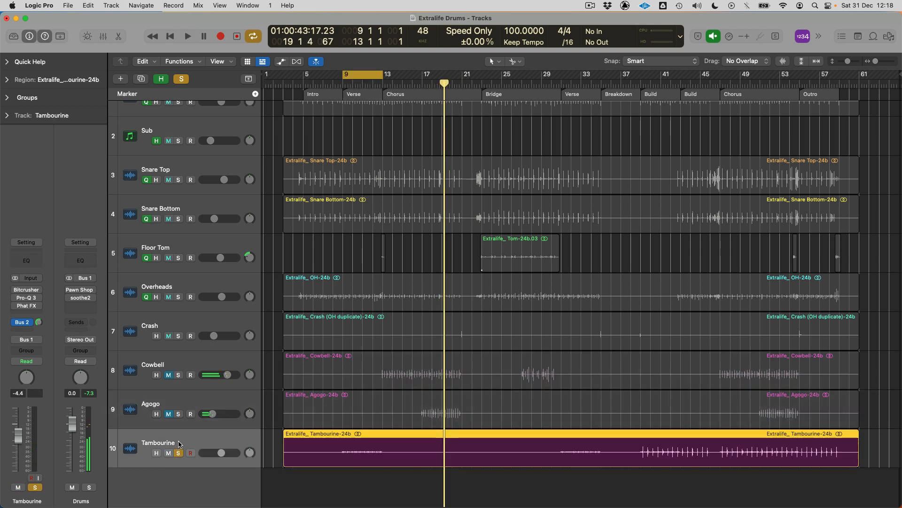
pyautogui.press('space')
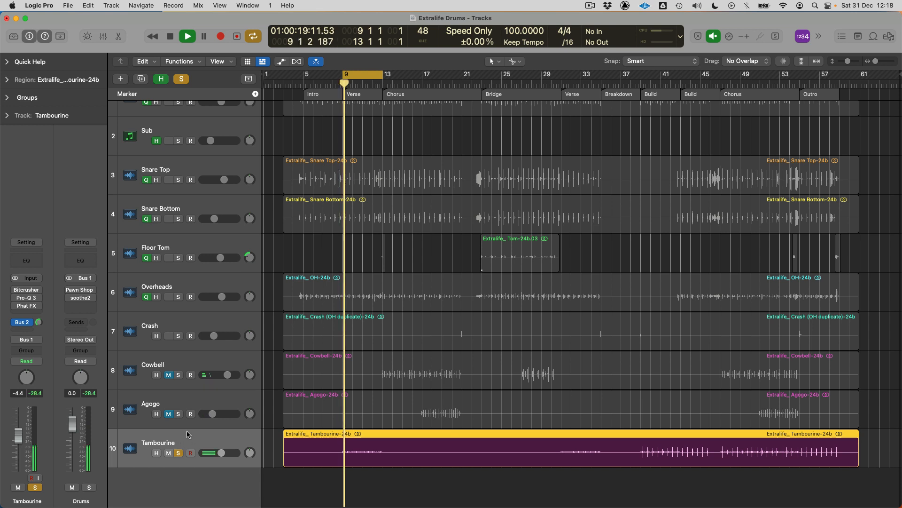
# - Enable Pro-Q 3 on the Tambourine and move its highest notch to 12168 Hz
pyautogui.click(22, 299)
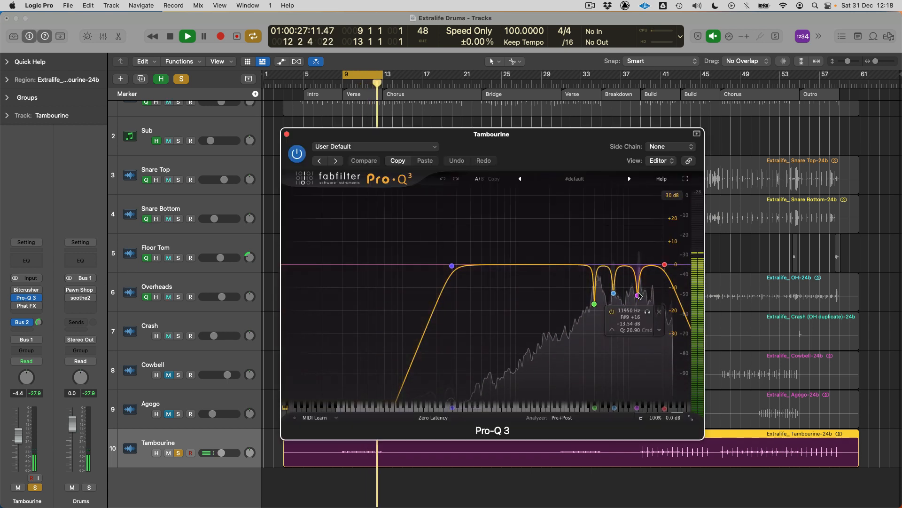
pyautogui.moveTo(638, 295); pyautogui.dragTo(642, 295)
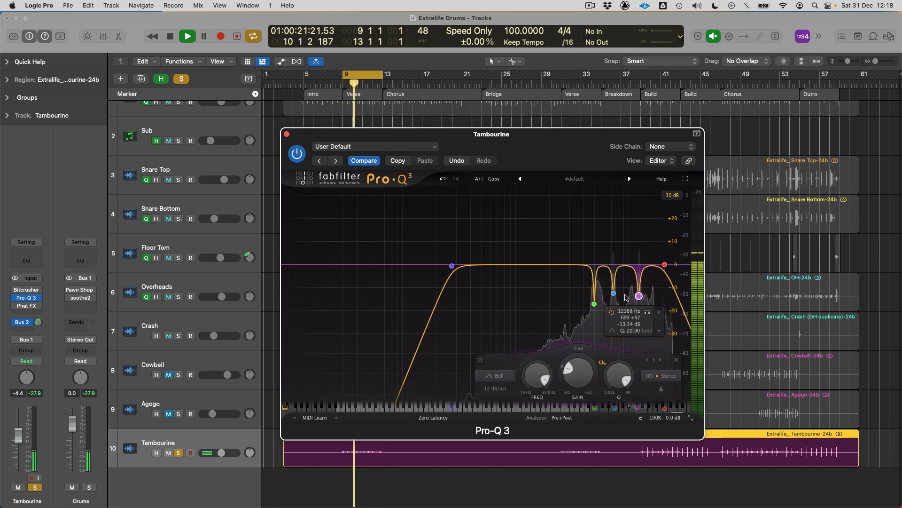
# - Select the three Pro-Q 3 notches, bypass them together and re-enable them to compare the Tambourine's sound
pyautogui.moveTo(562, 230); pyautogui.dragTo(646, 336)
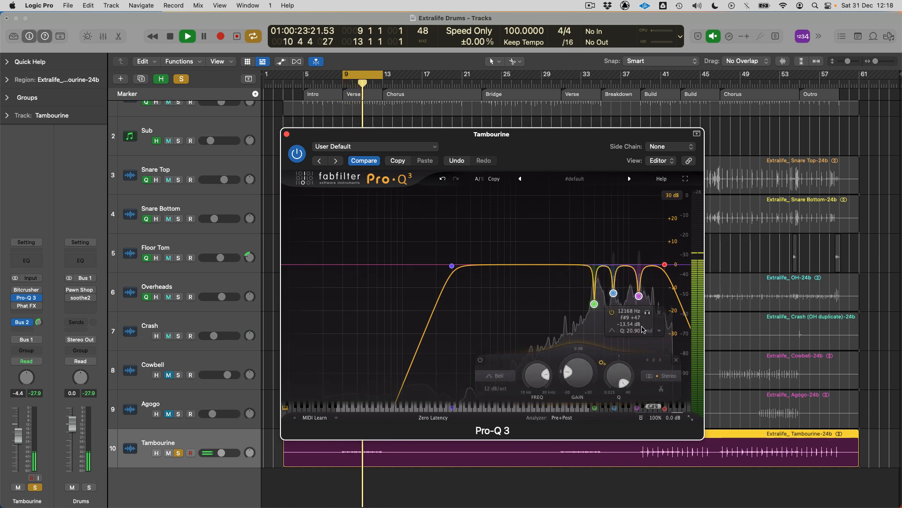
pyautogui.click(482, 360)
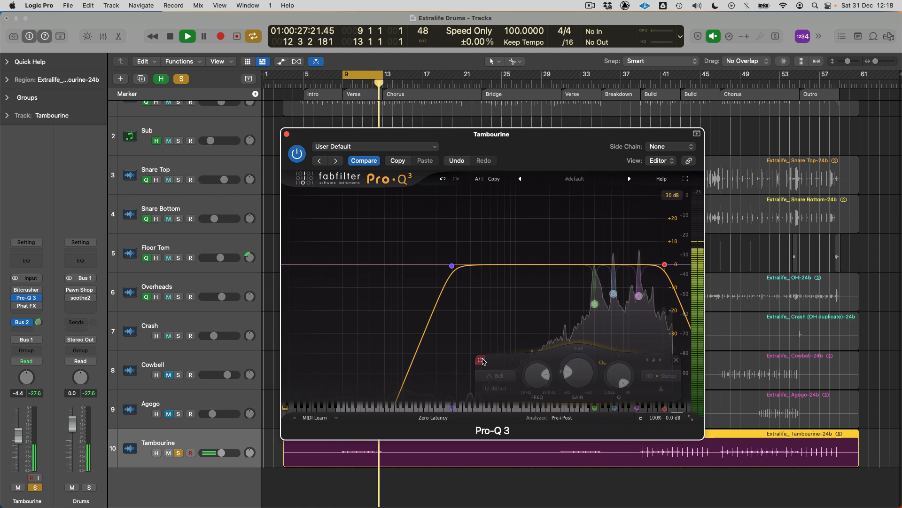
pyautogui.click(481, 361)
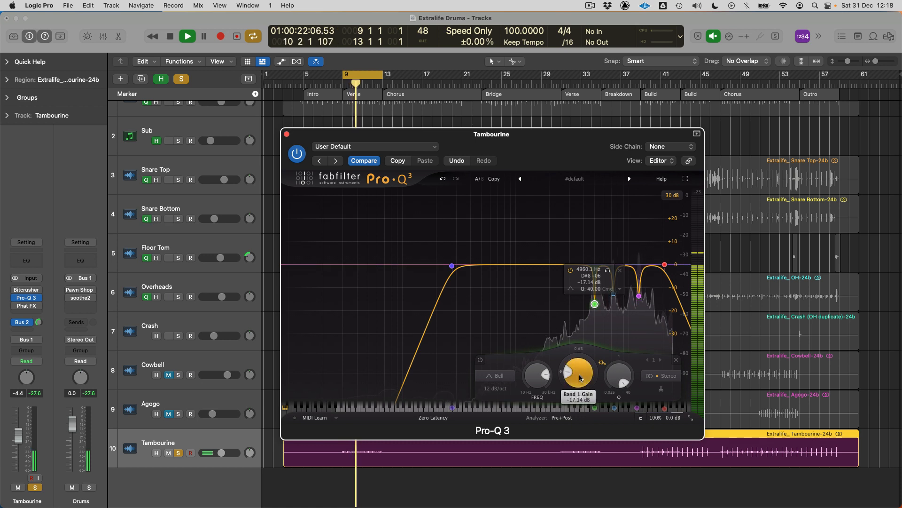
# - Make the three Tambourine notches shallower, with the 4960 Hz band at -11.99 dB and Q 33.90, and close Pro-Q 3
pyautogui.moveTo(580, 374)
pyautogui.mouseDown()
pyautogui.moveTo(586, 326)
pyautogui.moveTo(593, 361)
pyautogui.moveTo(582, 359)
pyautogui.moveTo(600, 346)
pyautogui.moveTo(581, 385)
pyautogui.mouseUp()
pyautogui.click(613, 294)
pyautogui.click(638, 296)
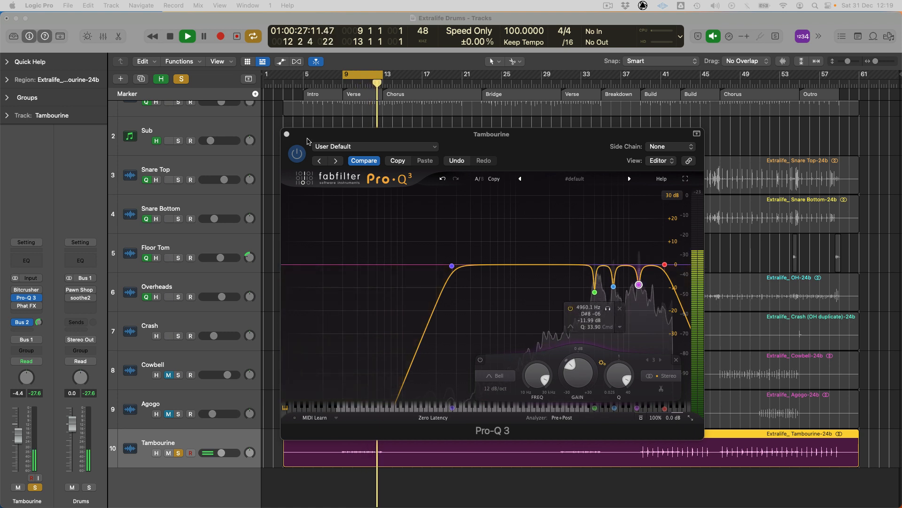
pyautogui.click(287, 134)
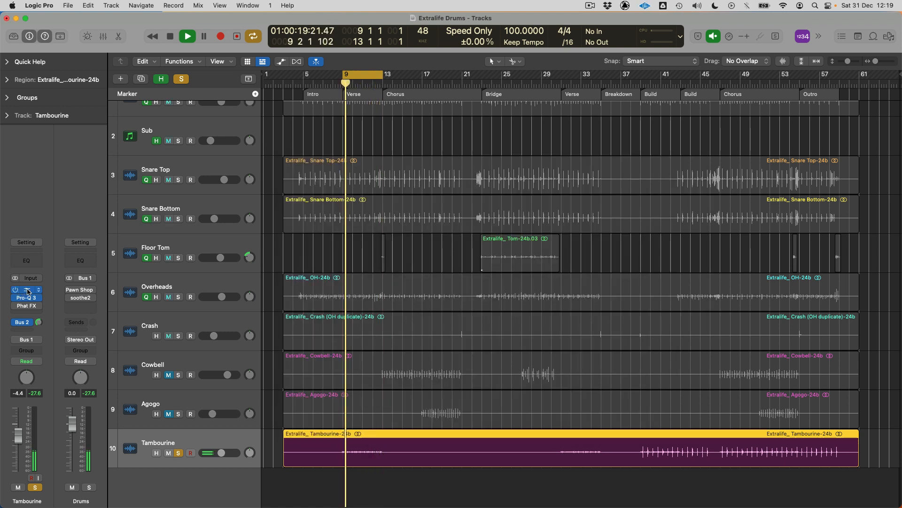
# - Enable Bitcrusher on the Tambourine, audition it against bypass and reopen Pro-Q 3 beside it
pyautogui.click(42, 289)
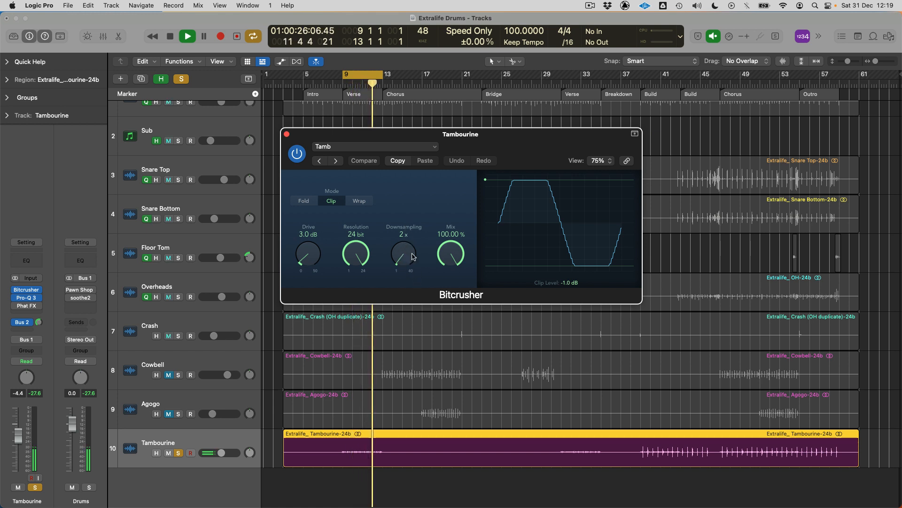
pyautogui.click(302, 157)
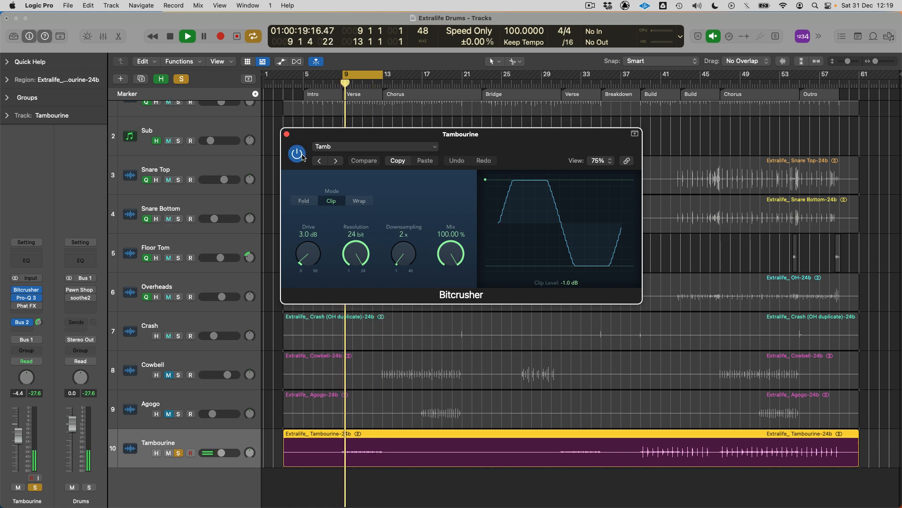
pyautogui.click(33, 297)
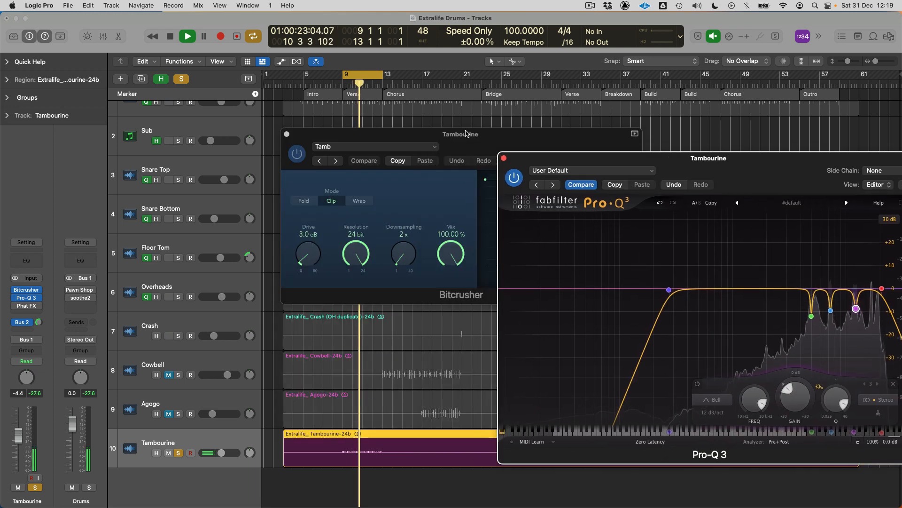
# - Move the Bitcrusher window clear of Pro-Q 3, then bypass and re-enable Bitcrusher to compare the Tambourine's sound
pyautogui.moveTo(466, 133); pyautogui.dragTo(248, 118)
pyautogui.click(81, 140)
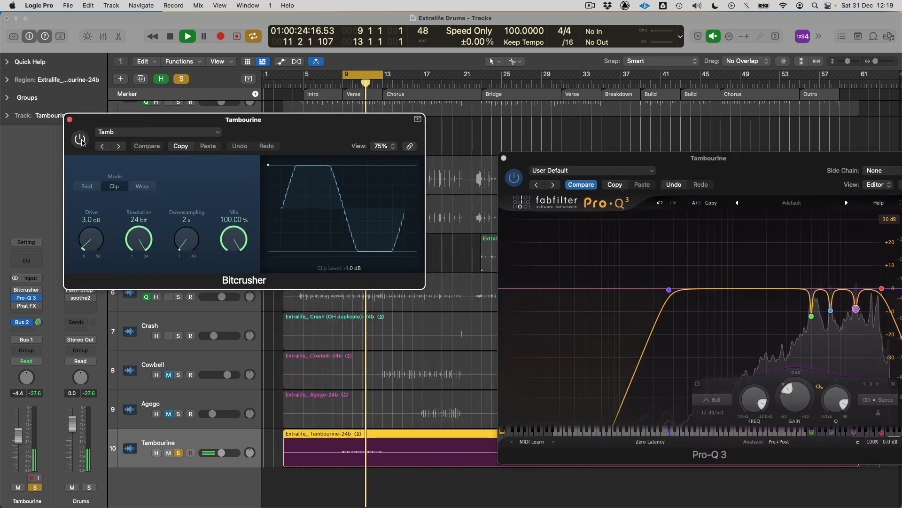
pyautogui.click(81, 140)
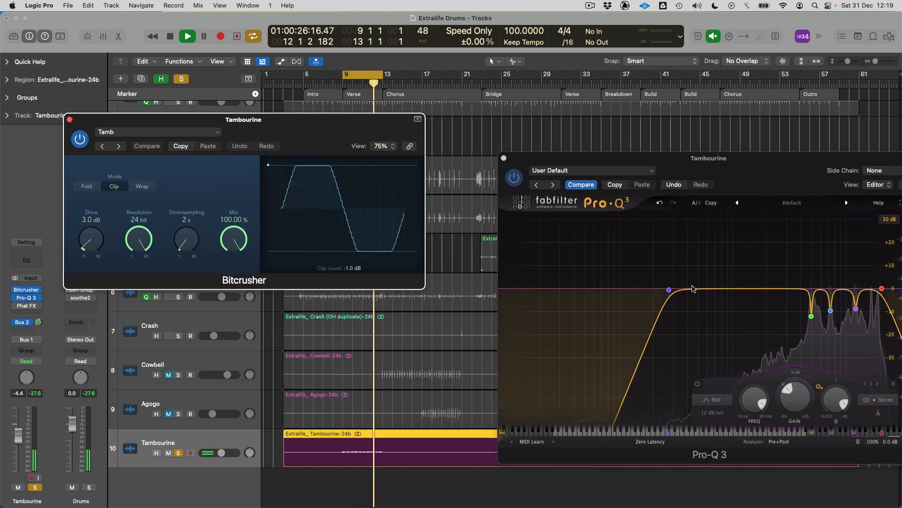
# - Adjust the Tambourine's Pro-Q 3 high-cut frequency to about 19 kHz and close both effect windows
pyautogui.moveTo(851, 305)
pyautogui.click(876, 288)
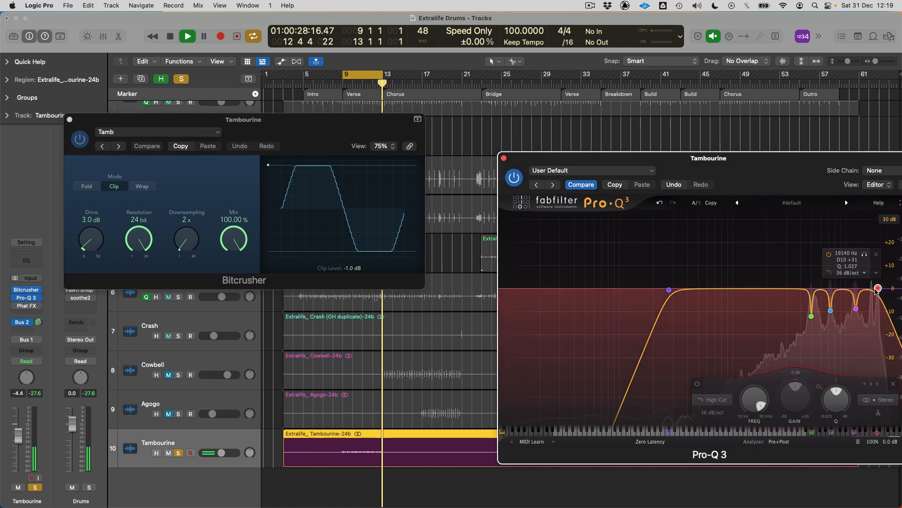
pyautogui.moveTo(875, 288); pyautogui.dragTo(874, 288)
pyautogui.moveTo(875, 290); pyautogui.dragTo(879, 295)
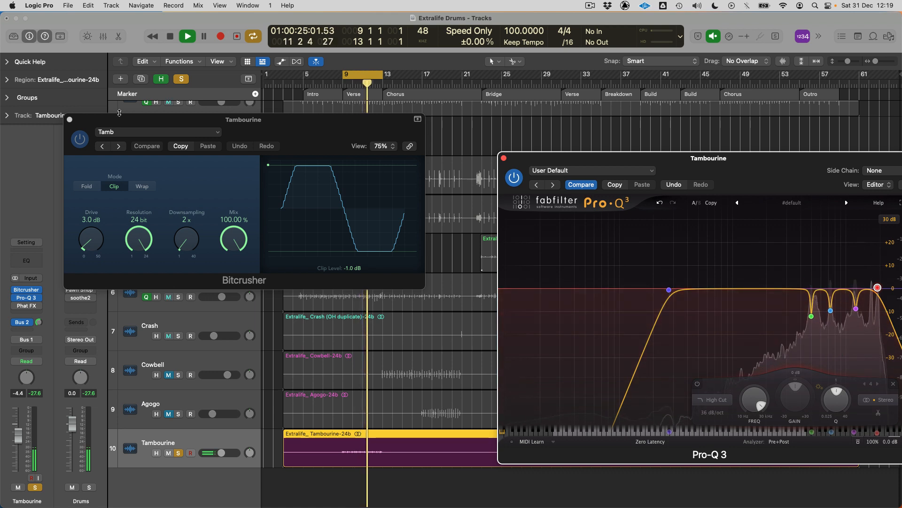
pyautogui.press('super+w')
pyautogui.click(505, 158)
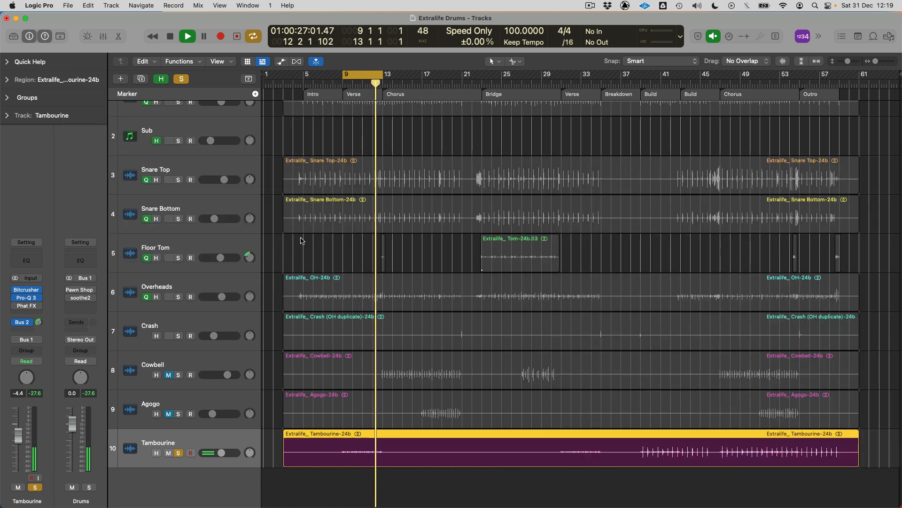
# - Enable Phat FX on the Tambourine, raise the LFO 1 depth to 62.4 % and close the effect
pyautogui.click(16, 306)
pyautogui.moveTo(449, 139); pyautogui.dragTo(420, 89)
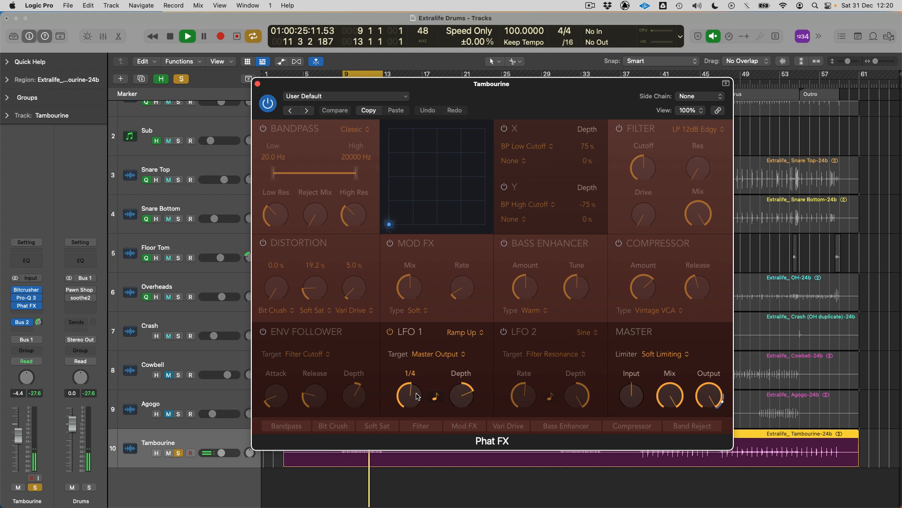
pyautogui.moveTo(462, 394)
pyautogui.mouseDown()
pyautogui.moveTo(469, 368)
pyautogui.moveTo(471, 390)
pyautogui.mouseUp()
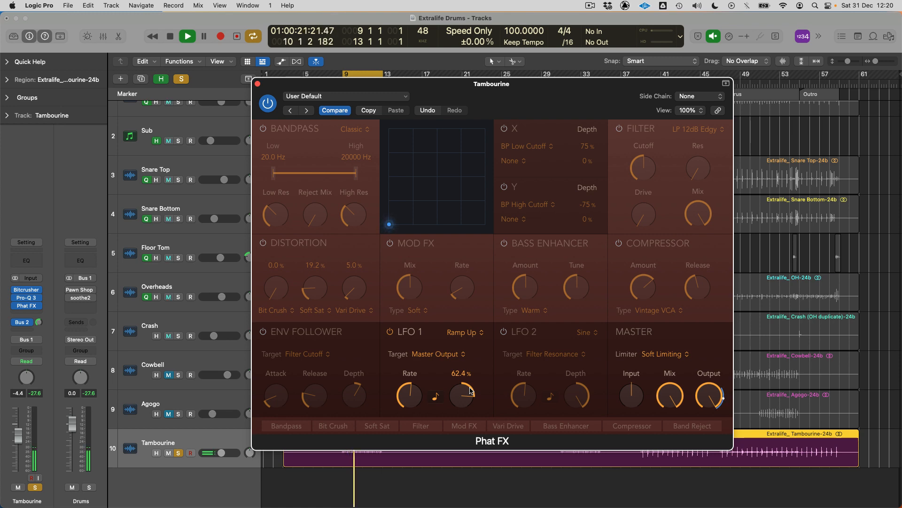
pyautogui.click(258, 83)
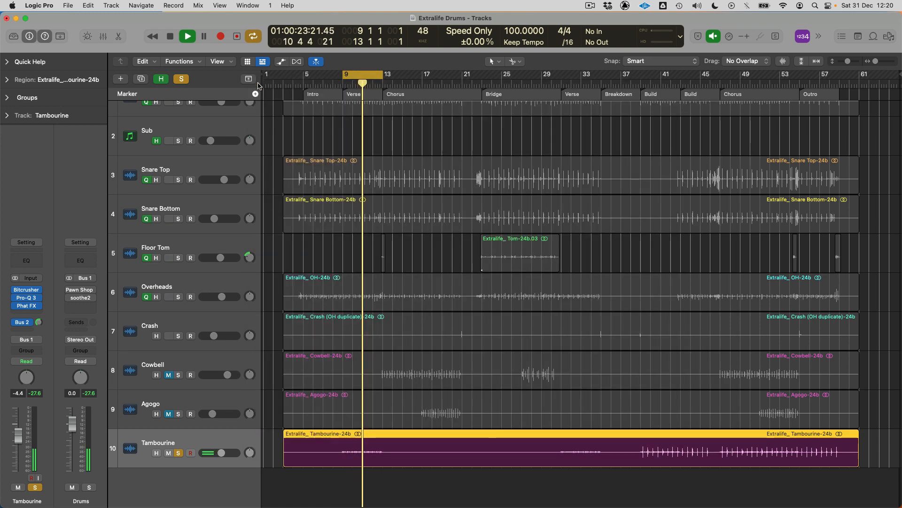
# - Stop playback, unsolo the Tambourine and leave the Cowbell, Agogo and Tambourine tracks unmuted
pyautogui.press('space')
pyautogui.click(178, 452)
pyautogui.click(168, 453)
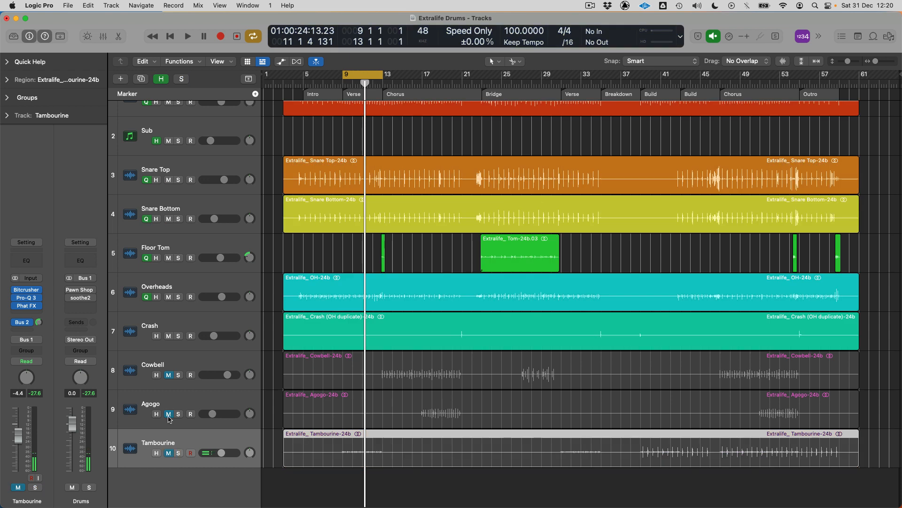
pyautogui.moveTo(170, 453); pyautogui.dragTo(171, 378)
# - Set the cycle range to the Bridge, show the mixer and play the section with the Drums bus selected
pyautogui.press('super+Right')
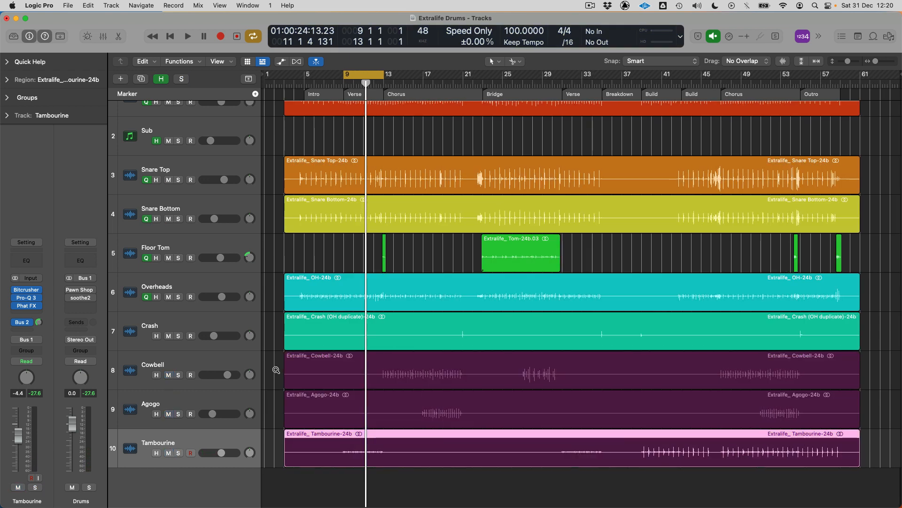
pyautogui.click(534, 94)
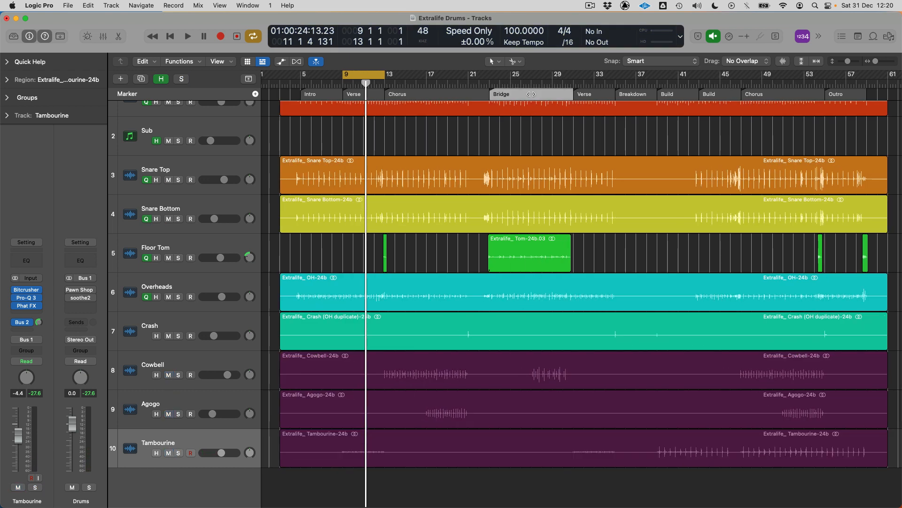
pyautogui.press('x')
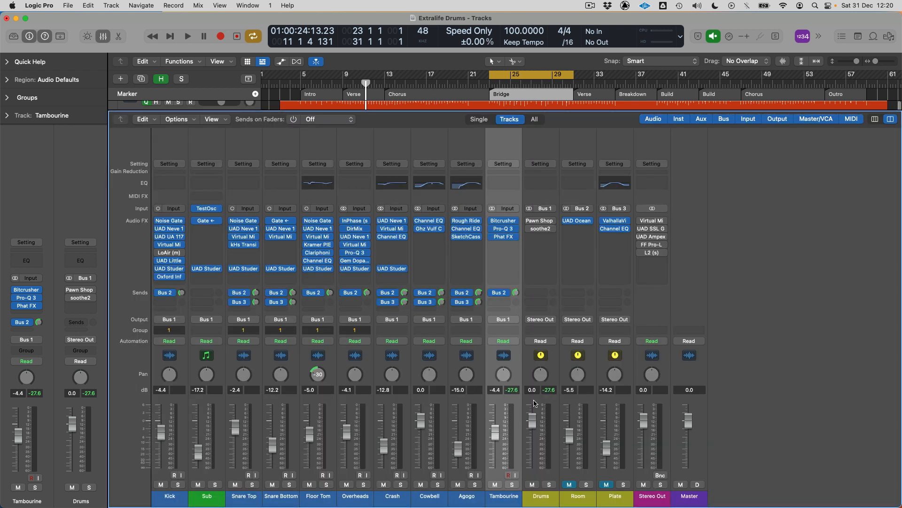
pyautogui.press('space')
pyautogui.click(542, 494)
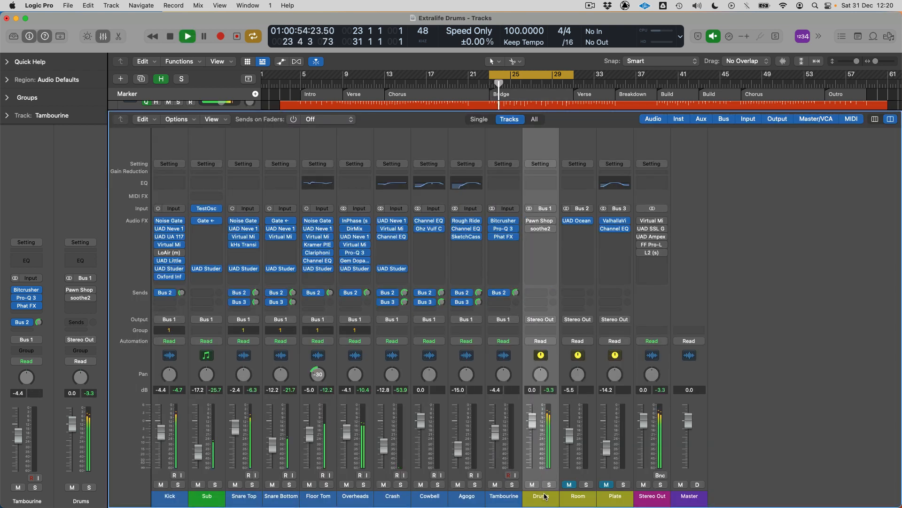
# - Enable Pawn Shop Comp 2 on the Drums bus, review its settings with playback stopped and close it
pyautogui.moveTo(533, 223)
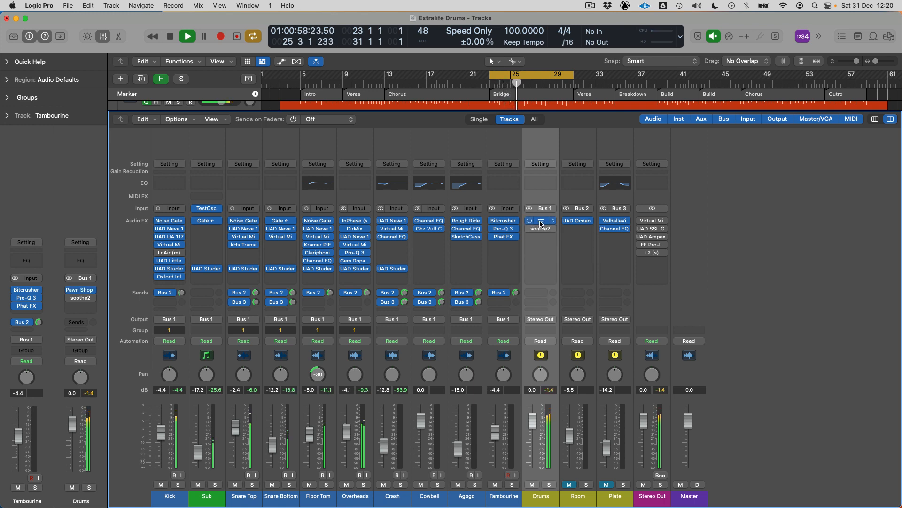
pyautogui.click(541, 220)
pyautogui.moveTo(566, 144); pyautogui.dragTo(375, 85)
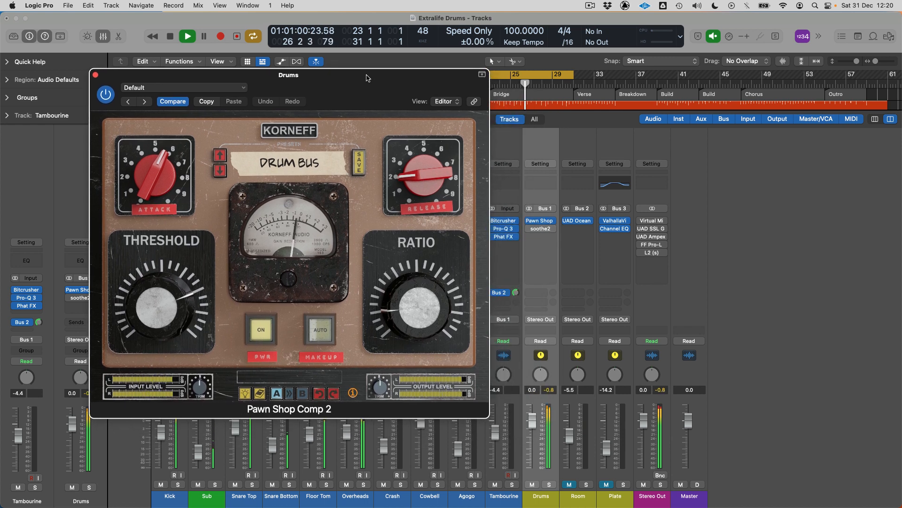
pyautogui.press('space')
pyautogui.moveTo(627, 231)
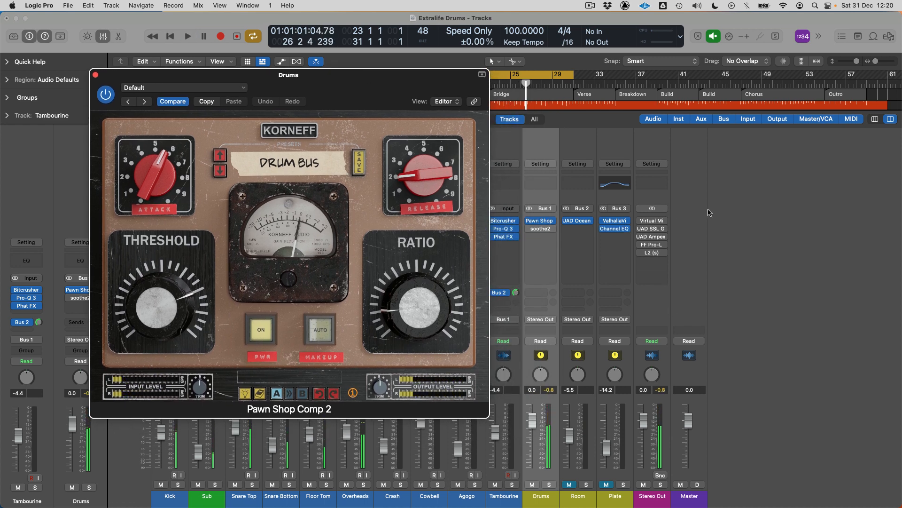
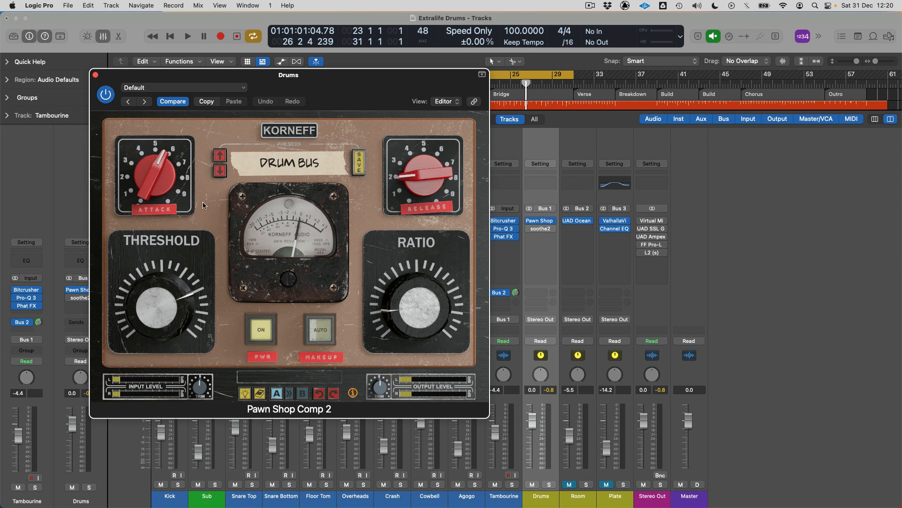
pyautogui.click(95, 75)
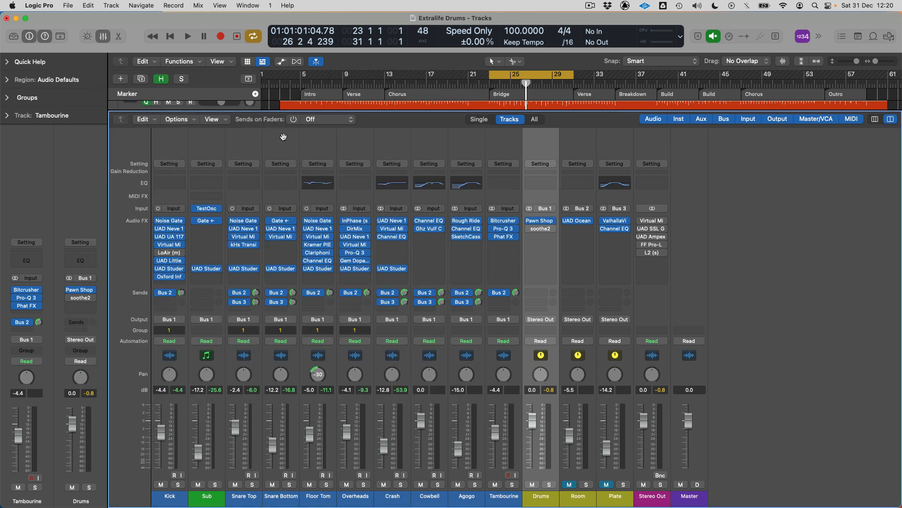
# - Enable soothe2 on the Drums bus during playback, check its delta signal, set the depth to -2.8 and close it
pyautogui.press('space')
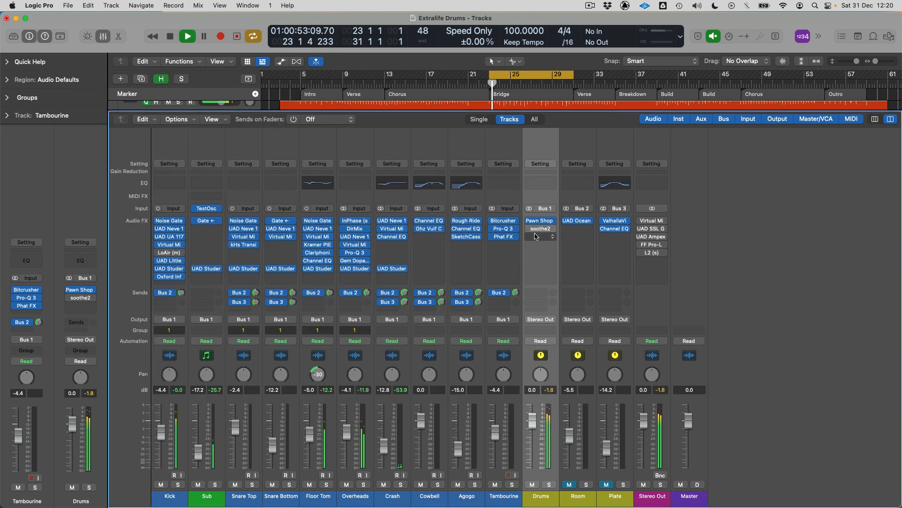
pyautogui.click(529, 229)
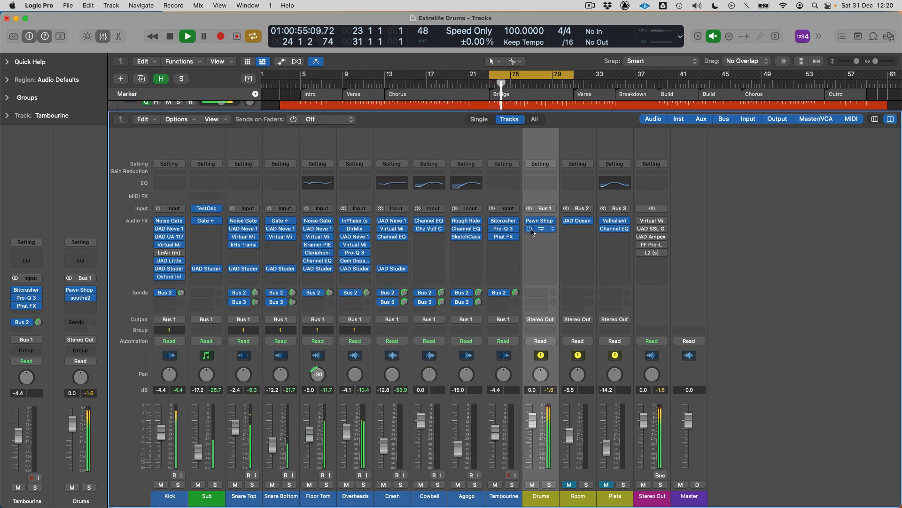
pyautogui.click(541, 230)
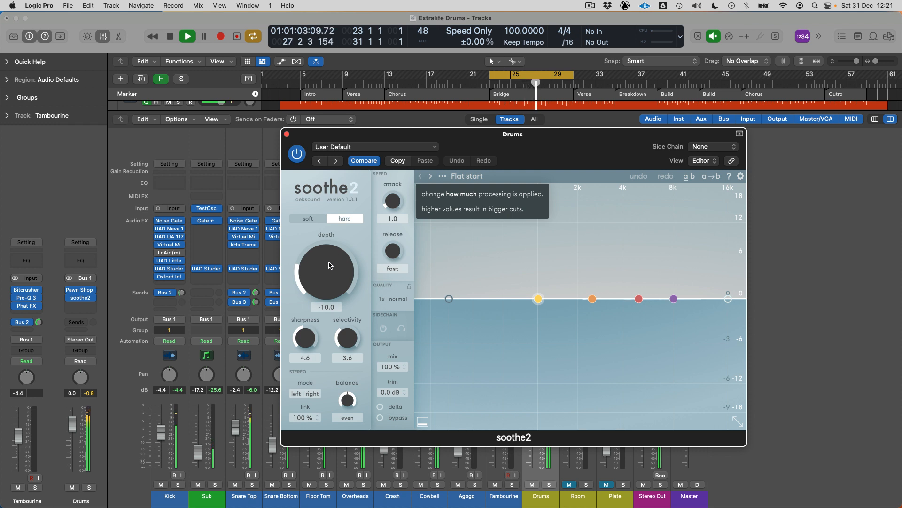
pyautogui.click(380, 407)
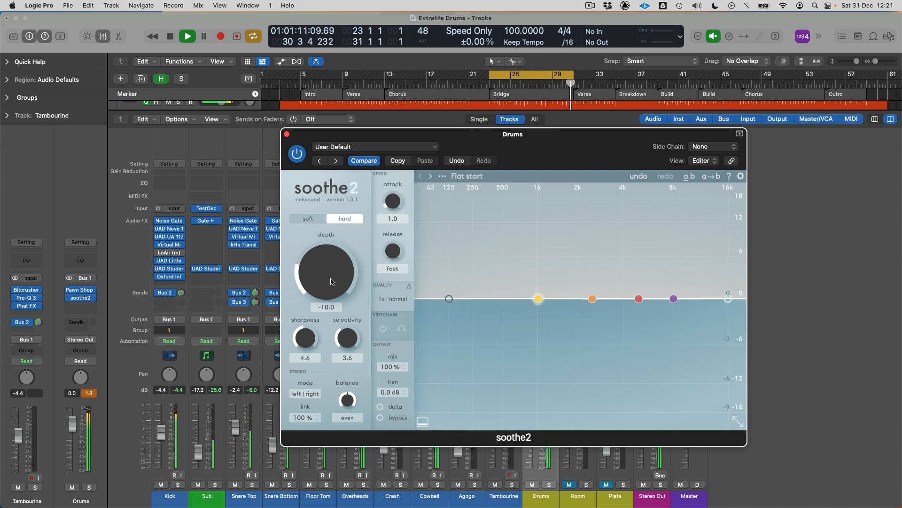
pyautogui.moveTo(332, 282); pyautogui.dragTo(381, 259)
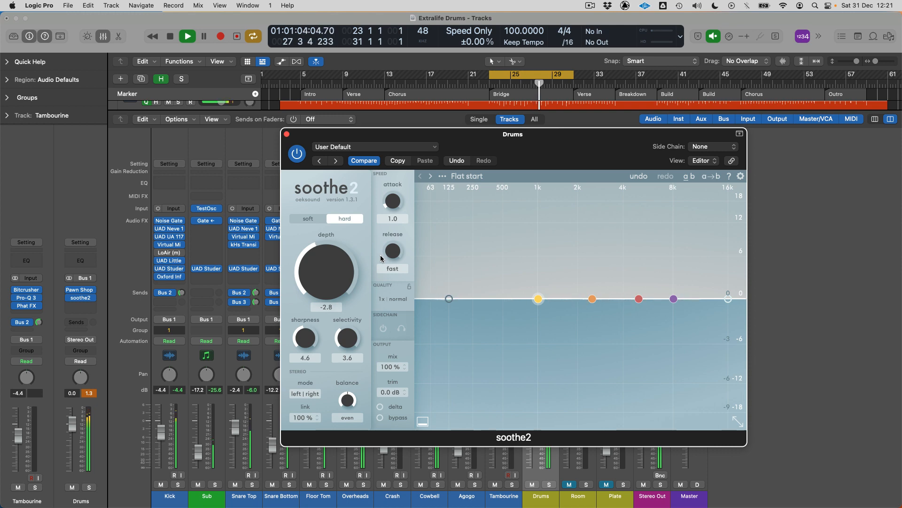
pyautogui.click(286, 135)
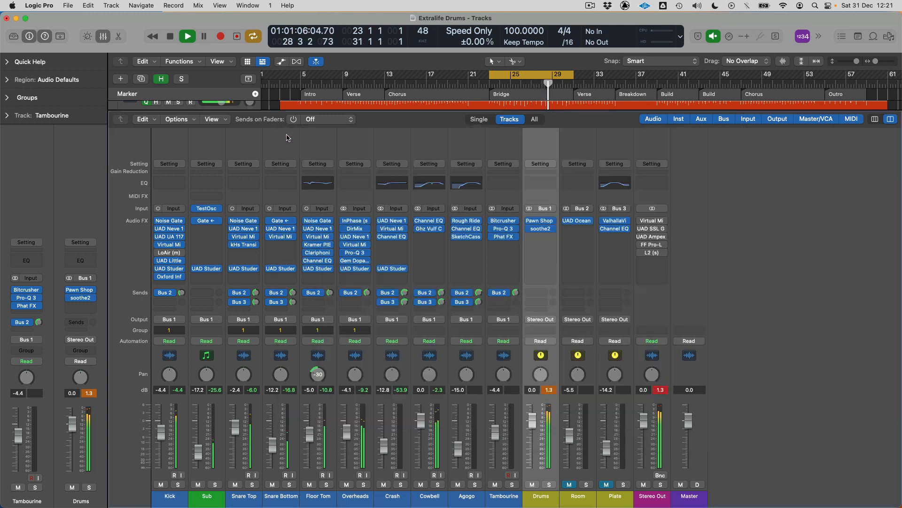
# - Stop playback, clear the mixer's peak level readings and solo the Room bus
pyautogui.press('space')
pyautogui.click(550, 390)
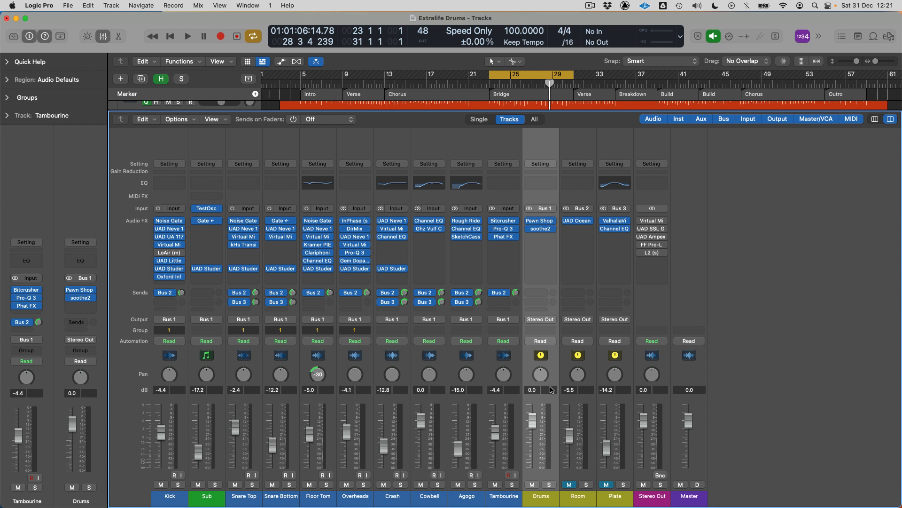
pyautogui.click(582, 500)
pyautogui.click(610, 501)
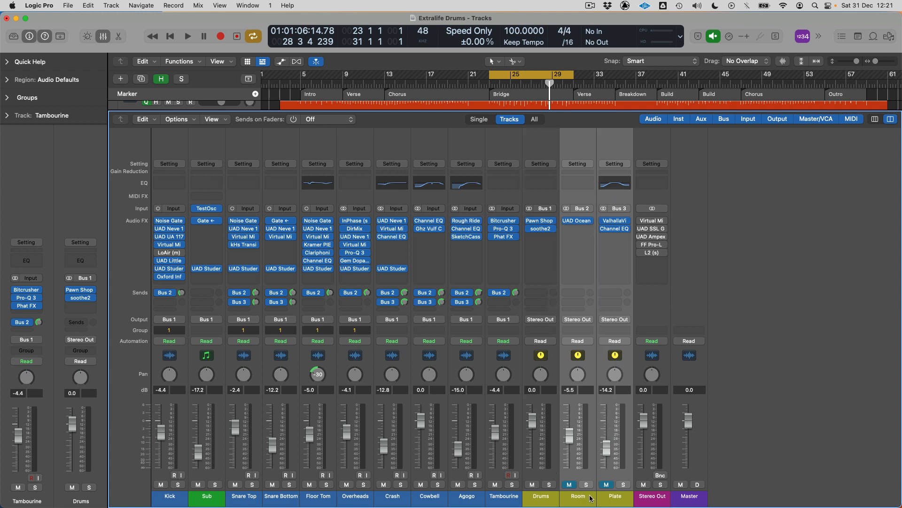
pyautogui.click(592, 498)
pyautogui.click(586, 485)
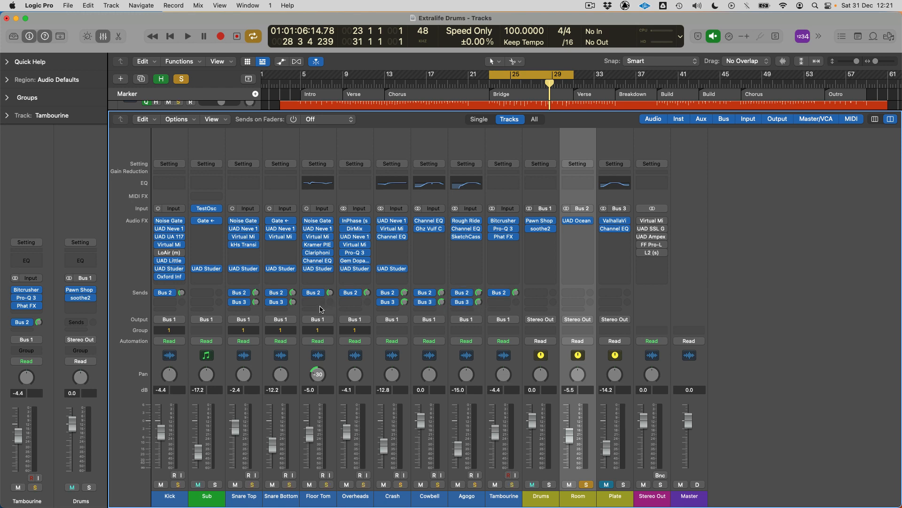
# - Open UAD Ocean Way Studios on the Room bus, mute its Mid and Far microphones and play the Near microphone alone
pyautogui.click(577, 220)
pyautogui.moveTo(491, 134); pyautogui.dragTo(454, 113)
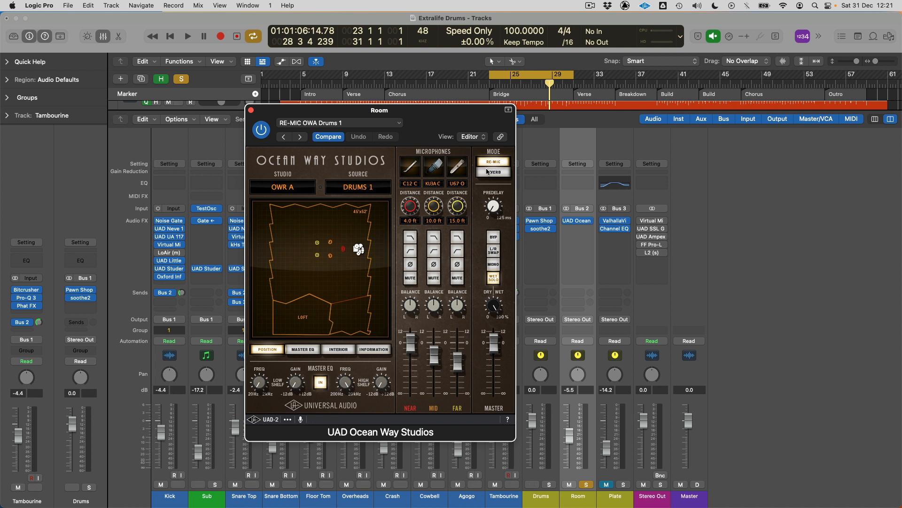
pyautogui.click(434, 279)
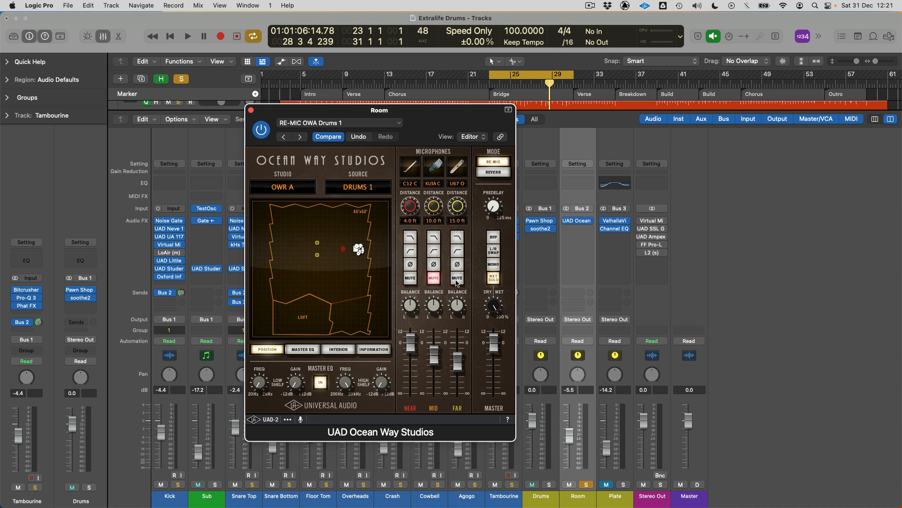
pyautogui.click(458, 279)
pyautogui.press('space')
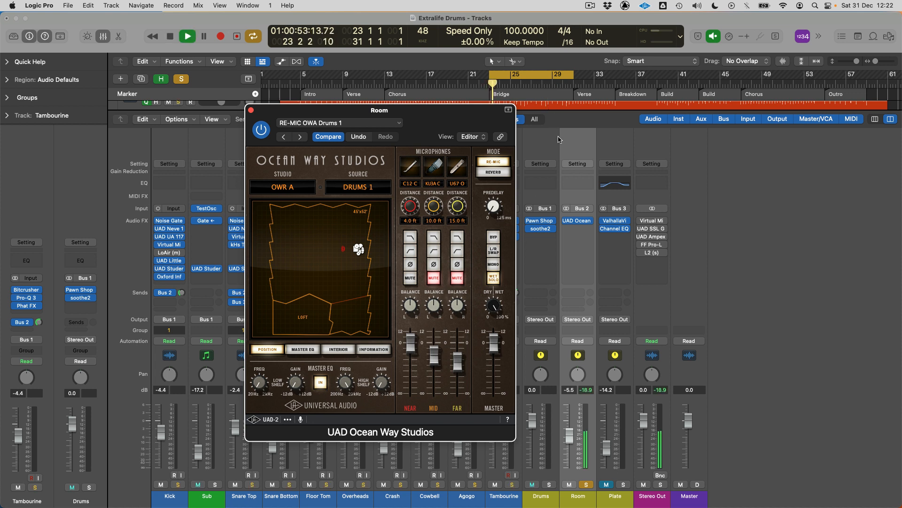
# - Bypass and re-enable Ocean Way Studios to compare the room sound, and raise its Master fader
pyautogui.click(263, 133)
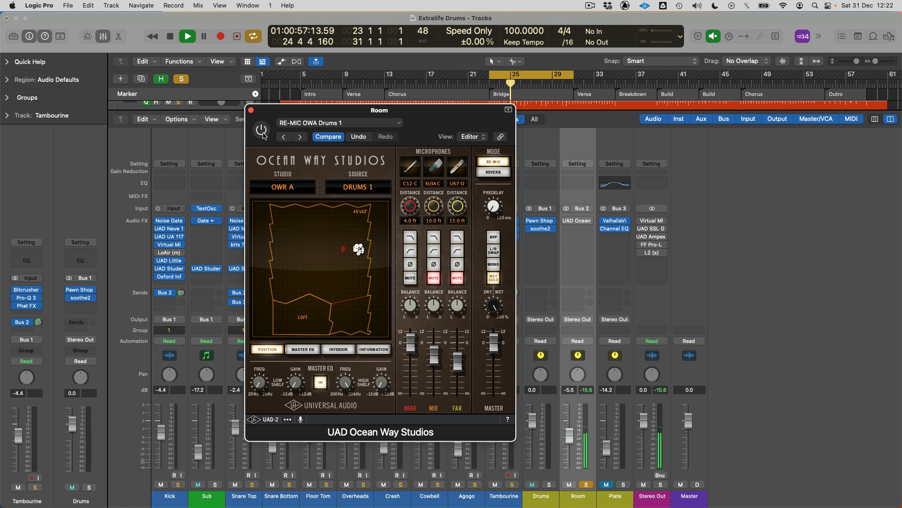
pyautogui.click(263, 133)
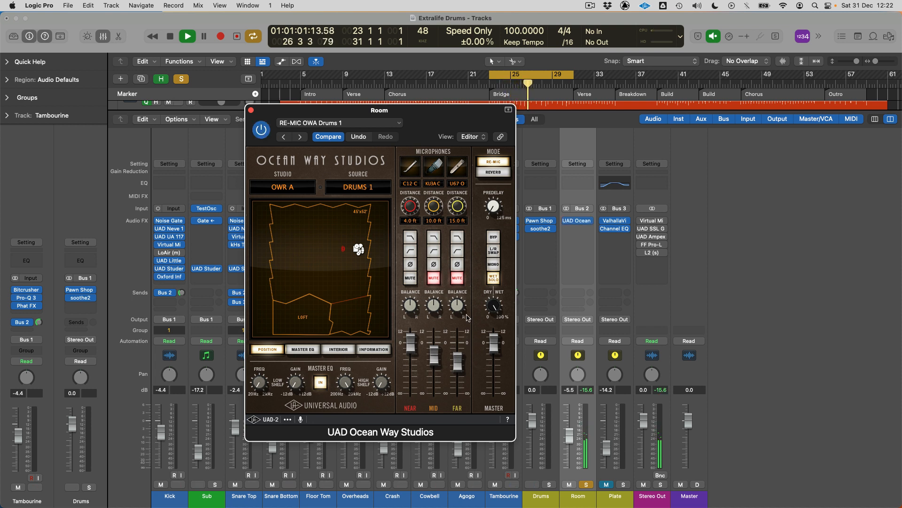
pyautogui.moveTo(499, 355); pyautogui.dragTo(497, 324)
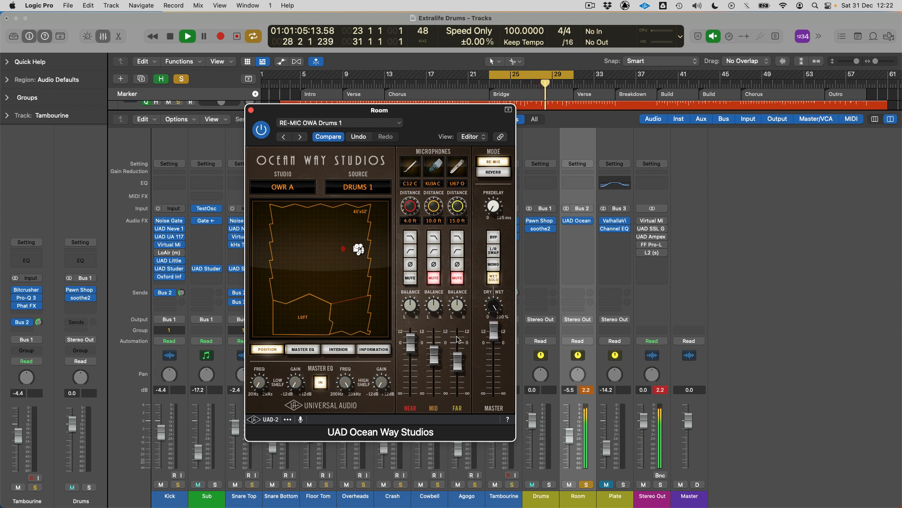
# - Mute the Near microphone in Ocean Way Studios and unmute the Mid microphone to hear it alone
pyautogui.click(411, 278)
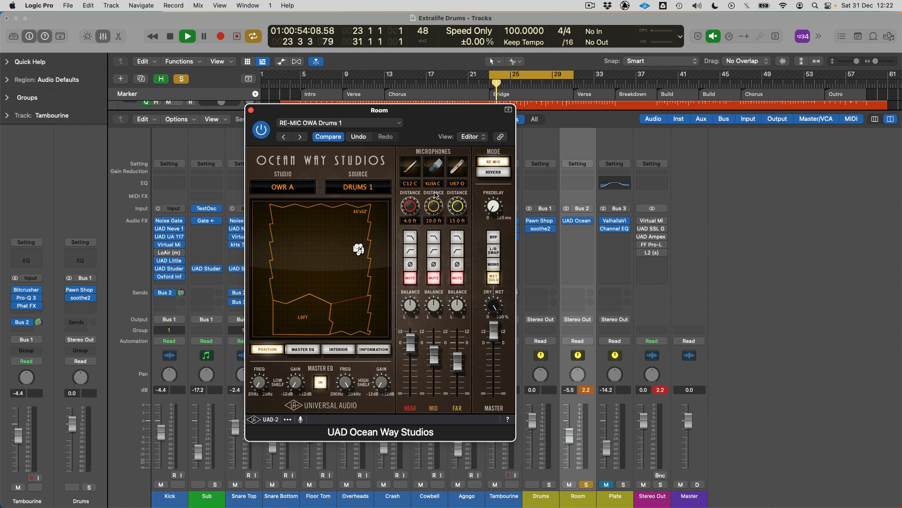
pyautogui.click(435, 279)
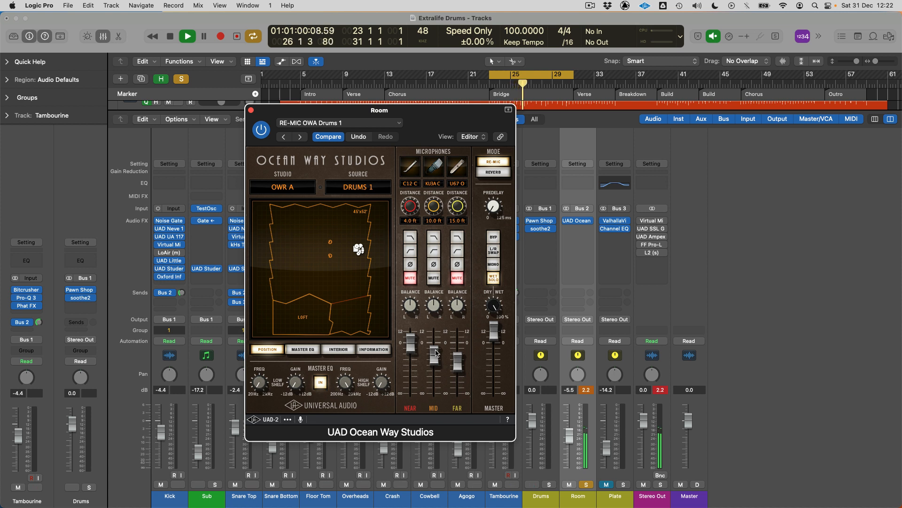
# - Unmute the Near microphone in Ocean Way Studios to hear it with the Mid, and nudge the Mid fader down slightly
pyautogui.click(410, 279)
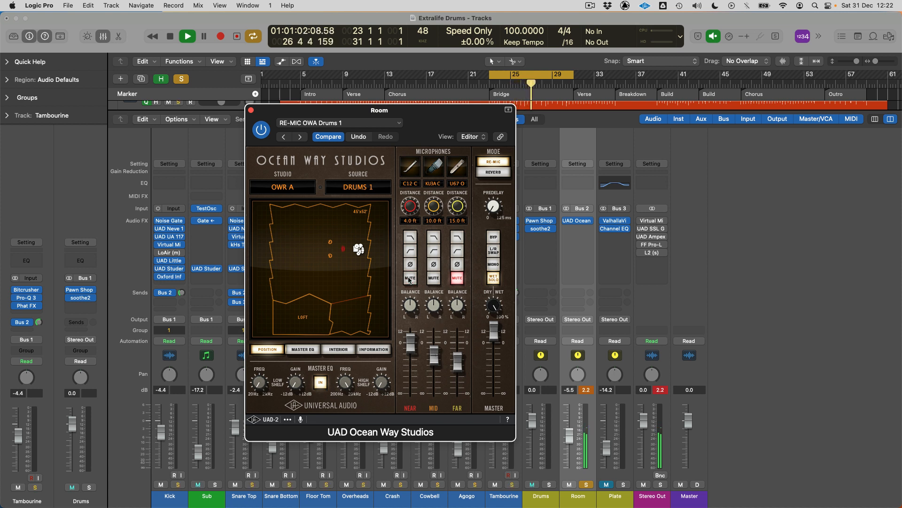
pyautogui.moveTo(433, 358)
pyautogui.mouseDown()
pyautogui.moveTo(431, 339)
pyautogui.moveTo(434, 360)
pyautogui.mouseUp()
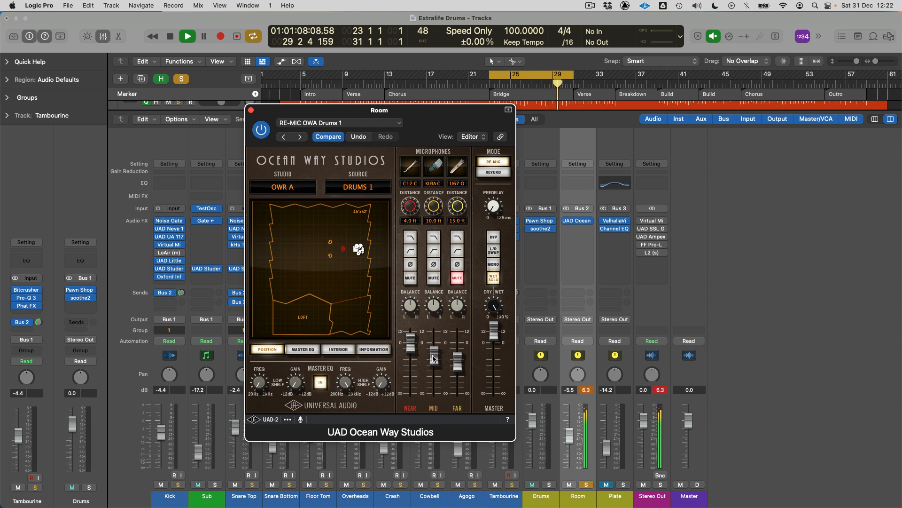
# - Play the Far microphone alone by muting Near and Mid and unmuting Far, and lower the Far fader slightly
pyautogui.click(434, 278)
pyautogui.click(410, 278)
pyautogui.click(456, 278)
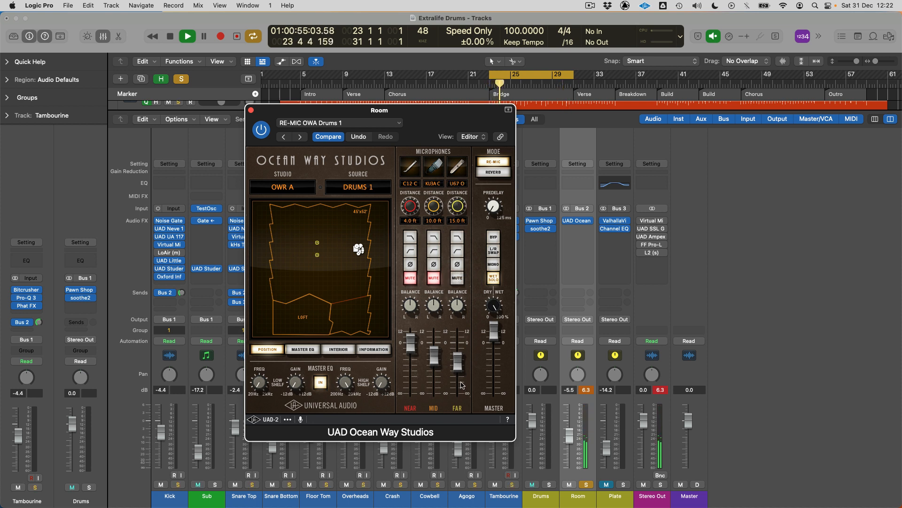
pyautogui.moveTo(458, 362)
pyautogui.mouseDown()
pyautogui.moveTo(461, 351)
pyautogui.moveTo(460, 366)
pyautogui.mouseUp()
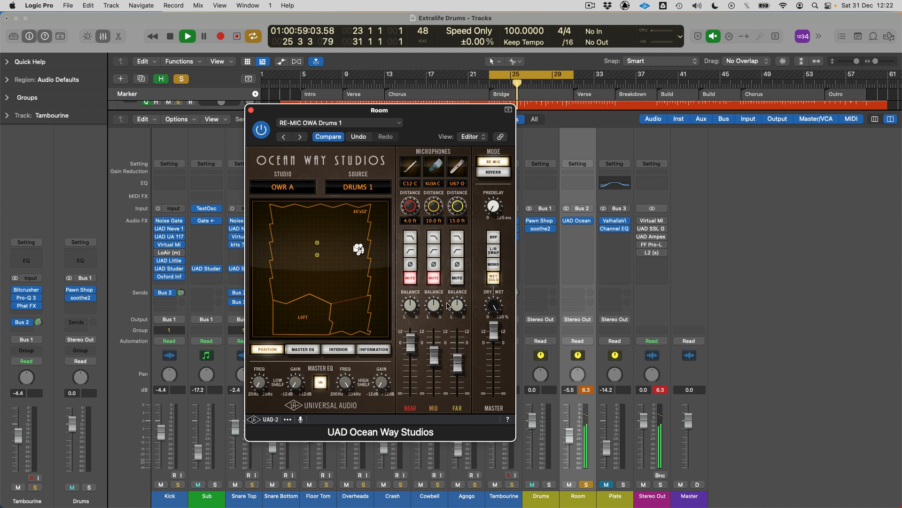
# - Unmute the Mid and Near microphones to hear all three together, and show the Master EQ curve before stopping playback
pyautogui.click(433, 279)
pyautogui.click(411, 279)
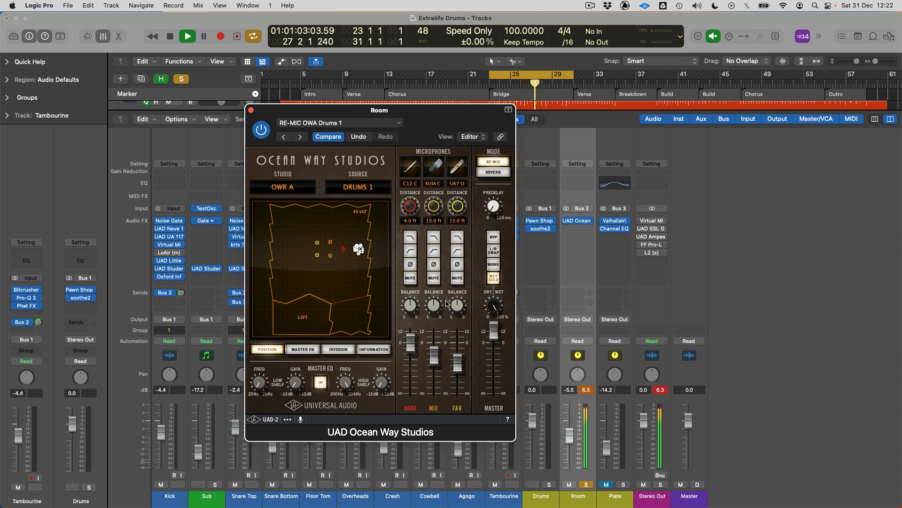
pyautogui.click(306, 351)
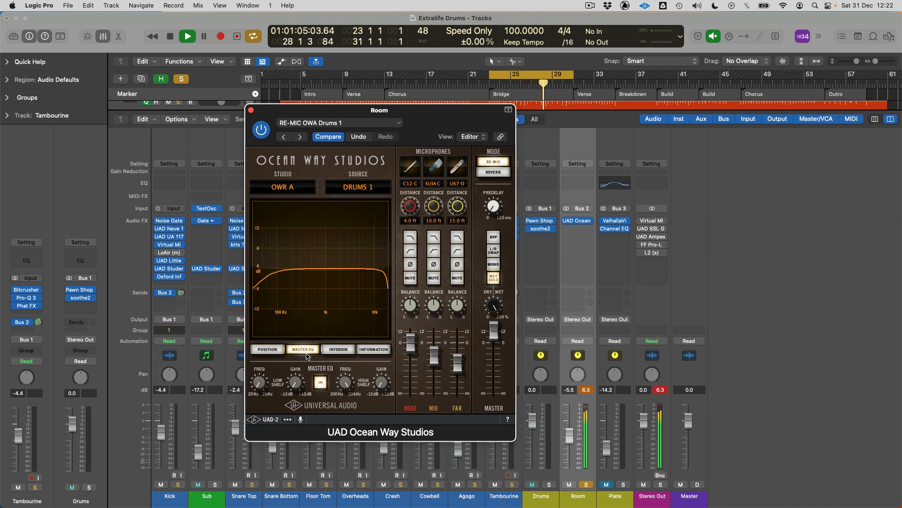
pyautogui.press('space')
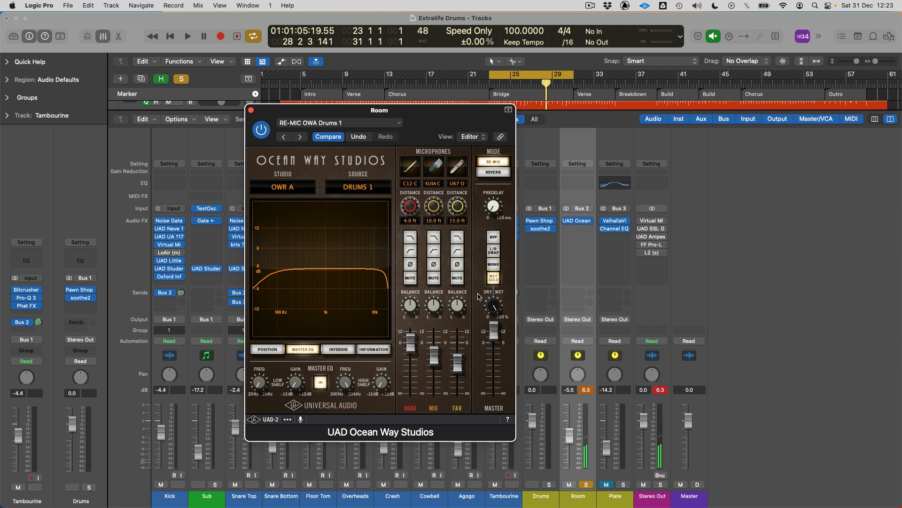
# - Lower the Ocean Way Studios Master fader to about 0, and play the full mix with the Room bus unsoloed and muted
pyautogui.moveTo(495, 330); pyautogui.dragTo(494, 346)
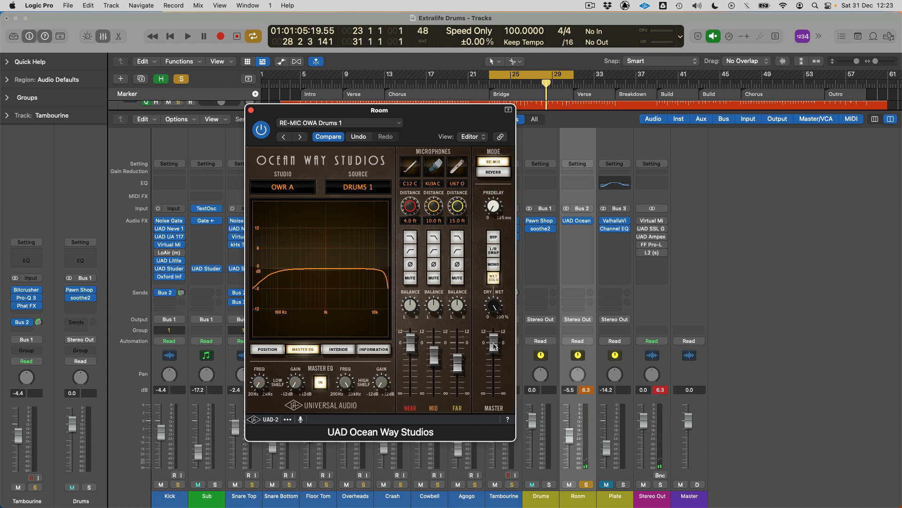
pyautogui.click(586, 484)
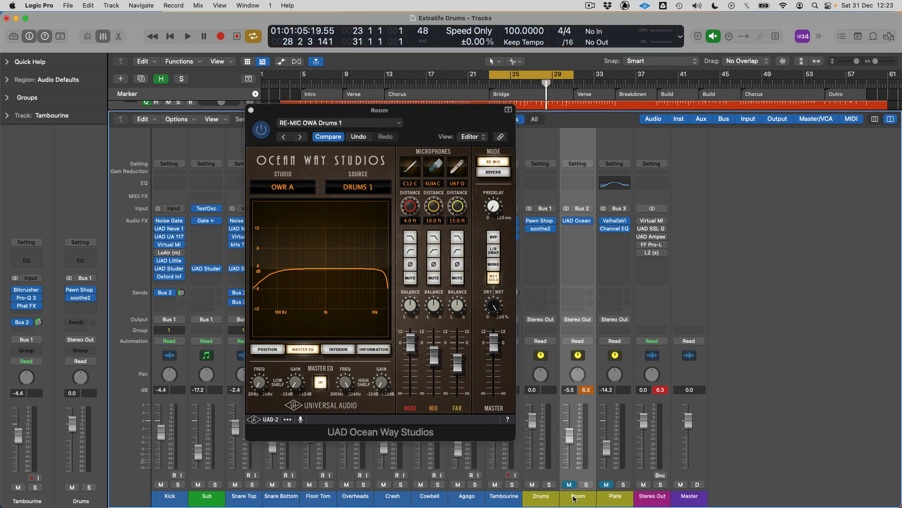
pyautogui.press('space')
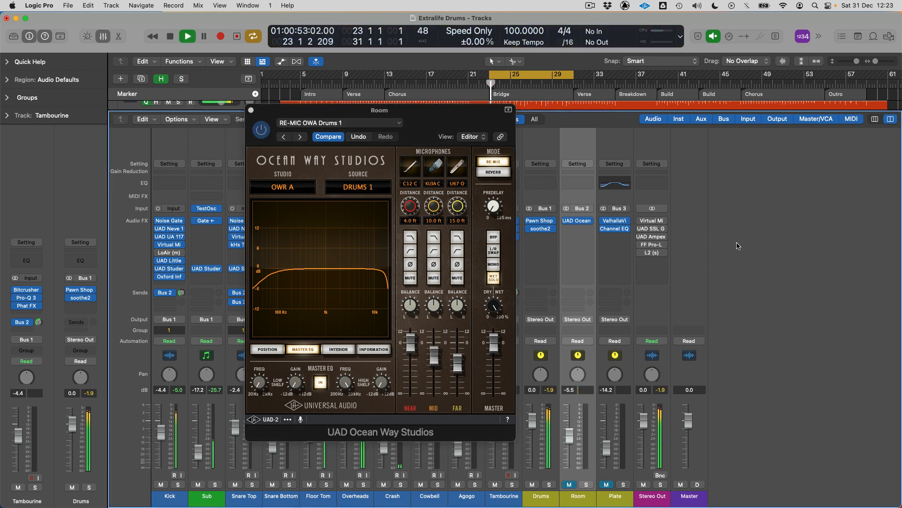
# - Close Ocean Way Studios, bring the unmuted Room bus into the mix and raise its fader to -5.0 dB
pyautogui.click(251, 110)
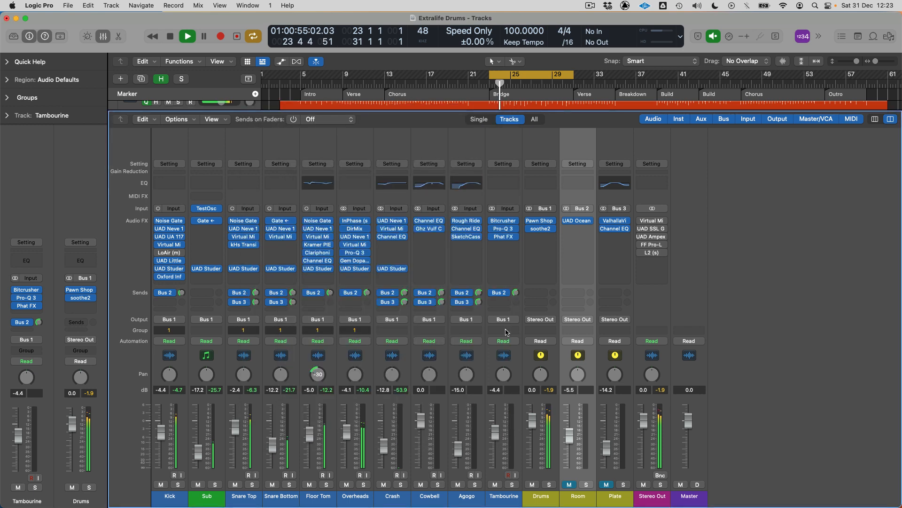
pyautogui.click(569, 485)
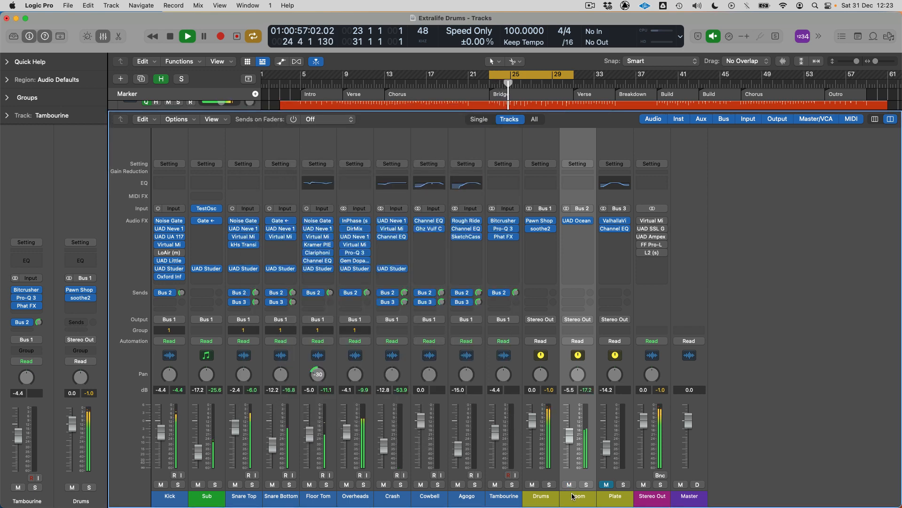
pyautogui.moveTo(573, 454); pyautogui.dragTo(569, 432)
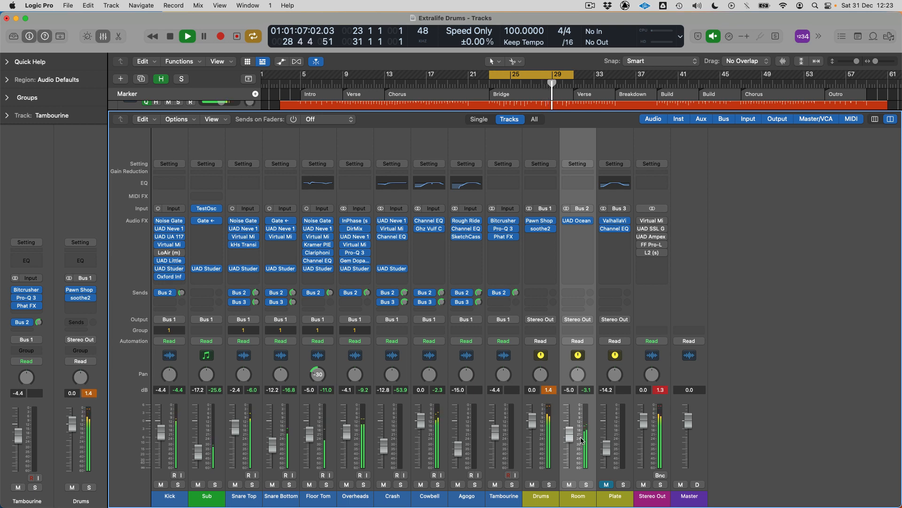
pyautogui.press('space')
# - Set the Near microphone's distance to 5.0 ft in the Room bus's Ocean Way Studios position view, and replay the section
pyautogui.click(579, 222)
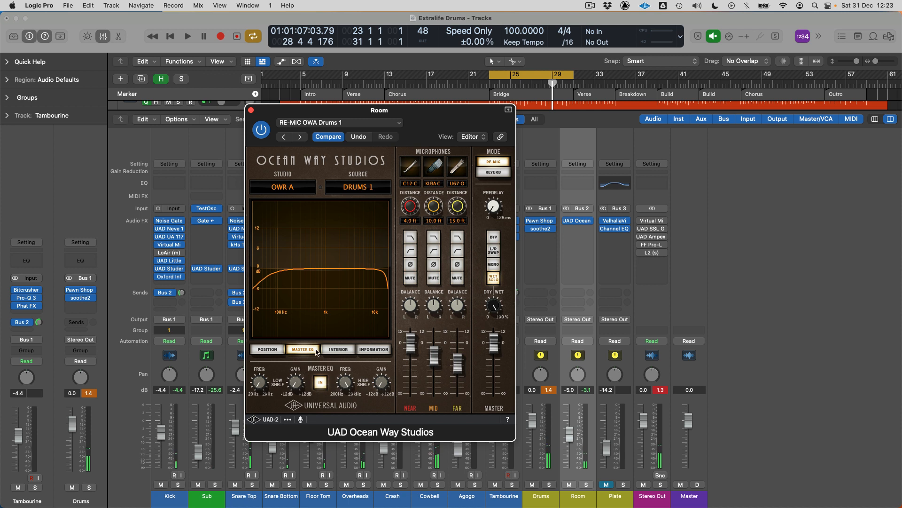
pyautogui.click(267, 349)
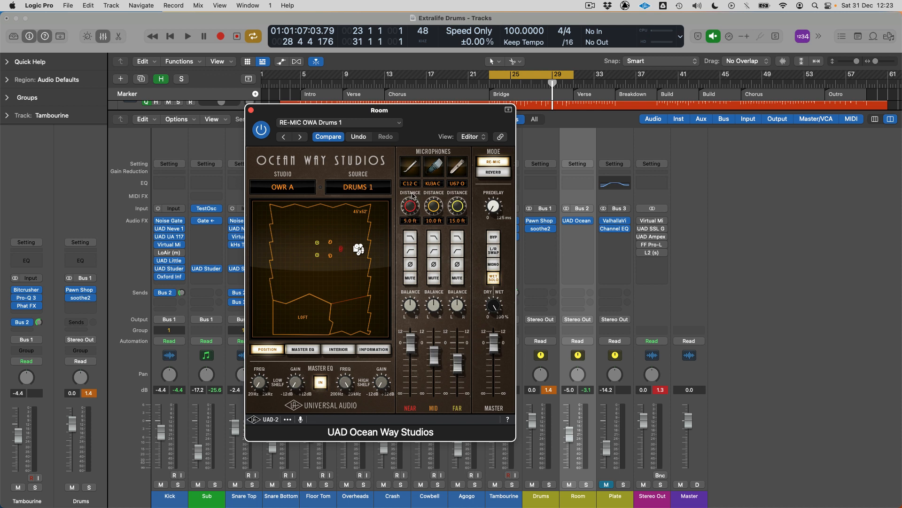
pyautogui.click(557, 395)
pyautogui.press('space')
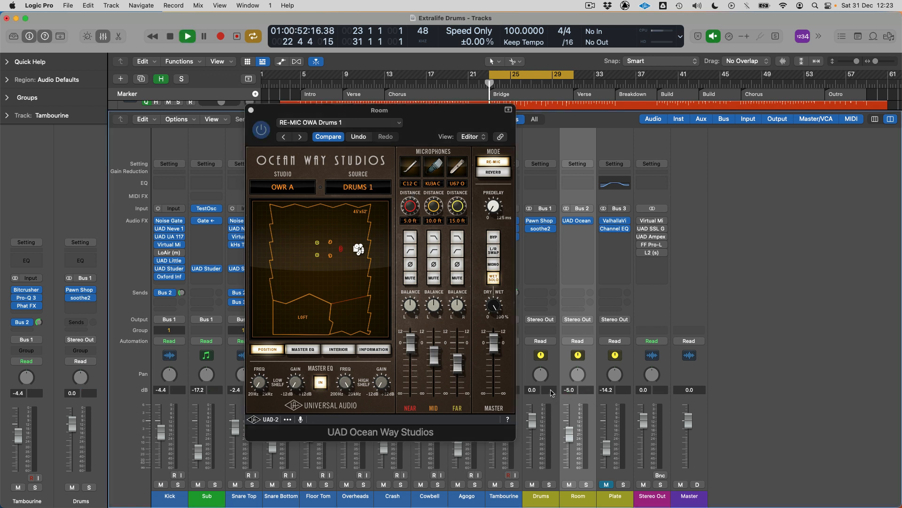
# - Mute the Room bus, stop playback and close Ocean Way Studios, and unmute the Plate bus
pyautogui.click(569, 484)
pyautogui.press('space')
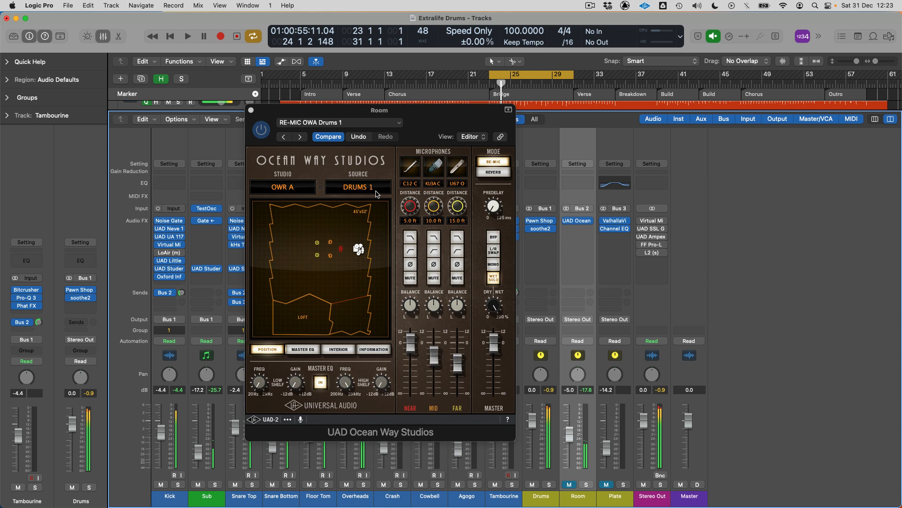
pyautogui.click(251, 110)
pyautogui.click(612, 494)
pyautogui.click(606, 485)
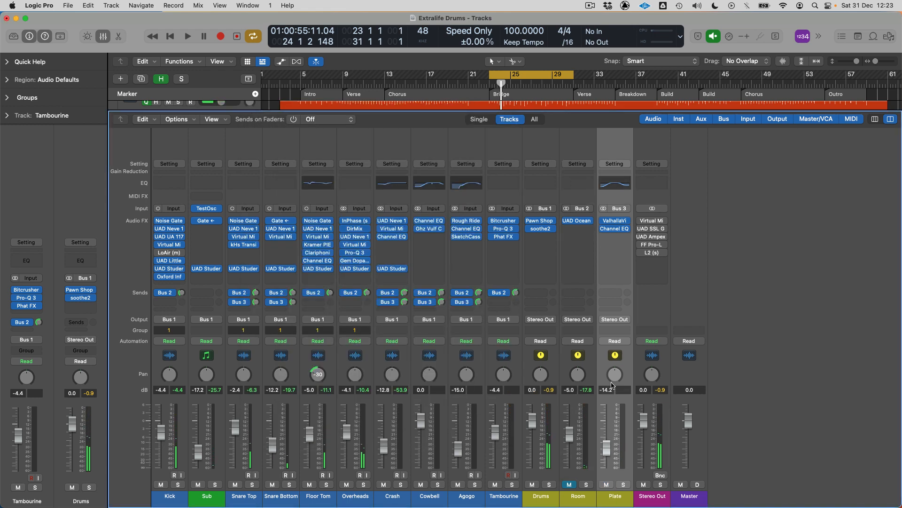
# - Review the ValhallaVintageVerb settings on the Plate bus and the reverb sends on the Kick to Tambourine channels
pyautogui.click(616, 221)
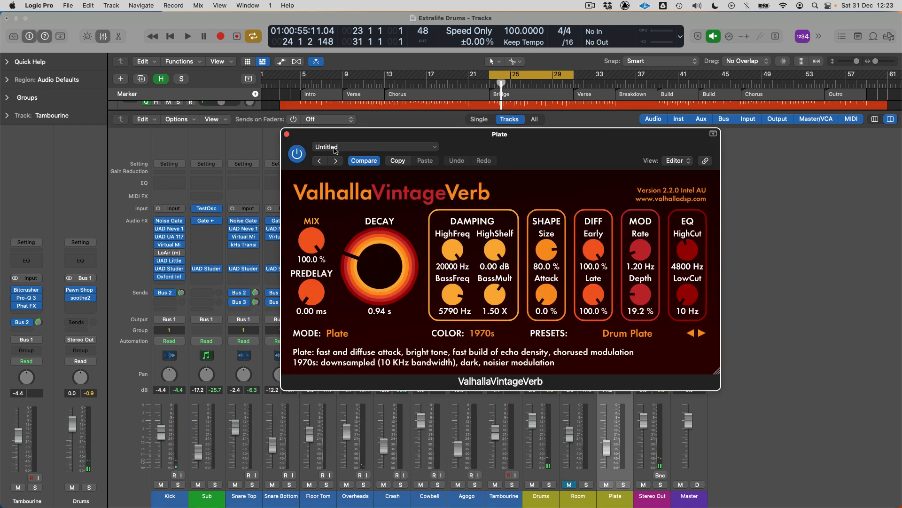
pyautogui.click(287, 134)
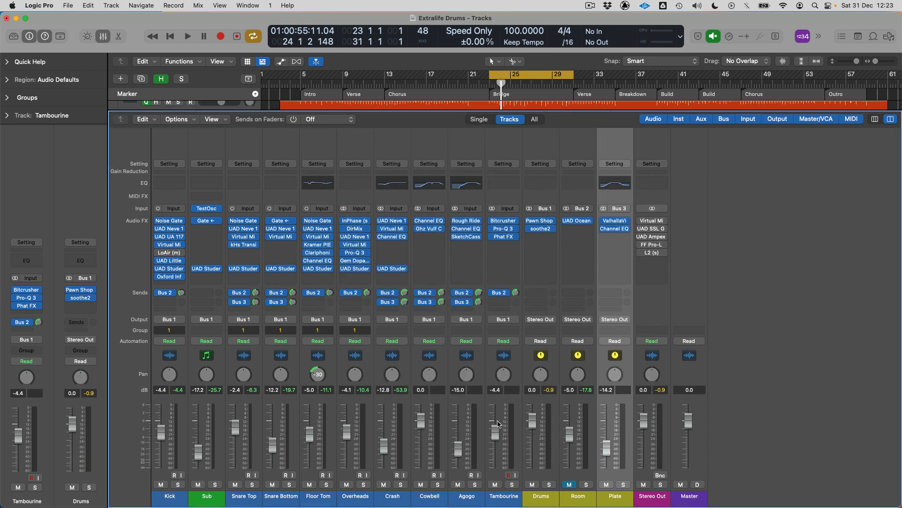
pyautogui.moveTo(183, 497); pyautogui.dragTo(497, 496)
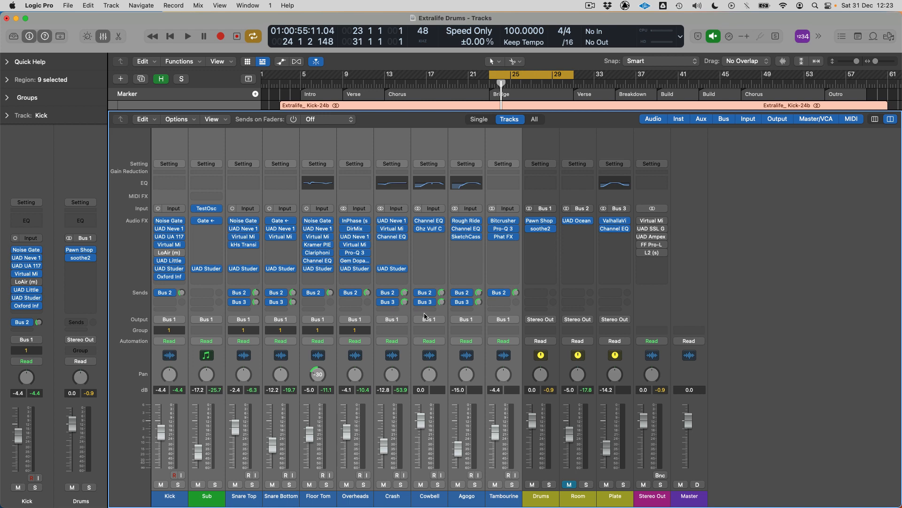
pyautogui.click(606, 499)
# - Set the cycle range to bars 51 to 55 in the final chorus and play it with the mixer shown
pyautogui.press('x')
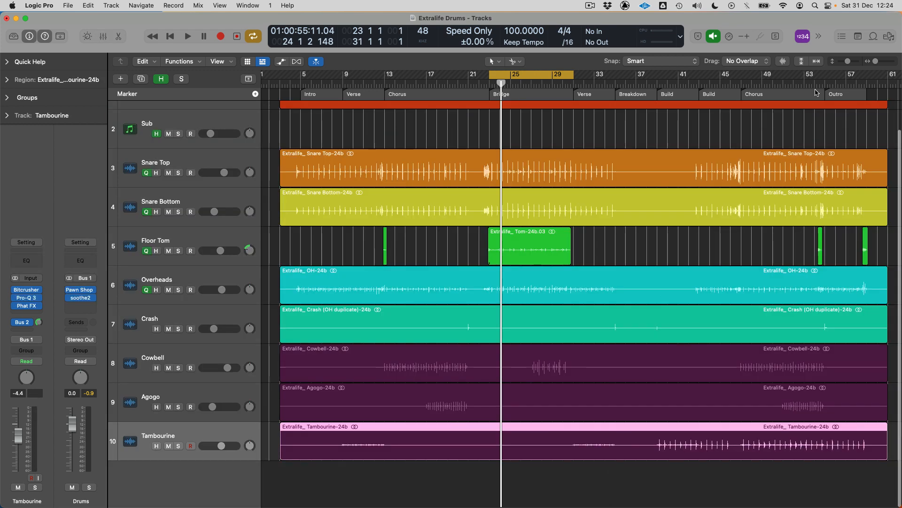
pyautogui.moveTo(785, 80); pyautogui.dragTo(823, 83)
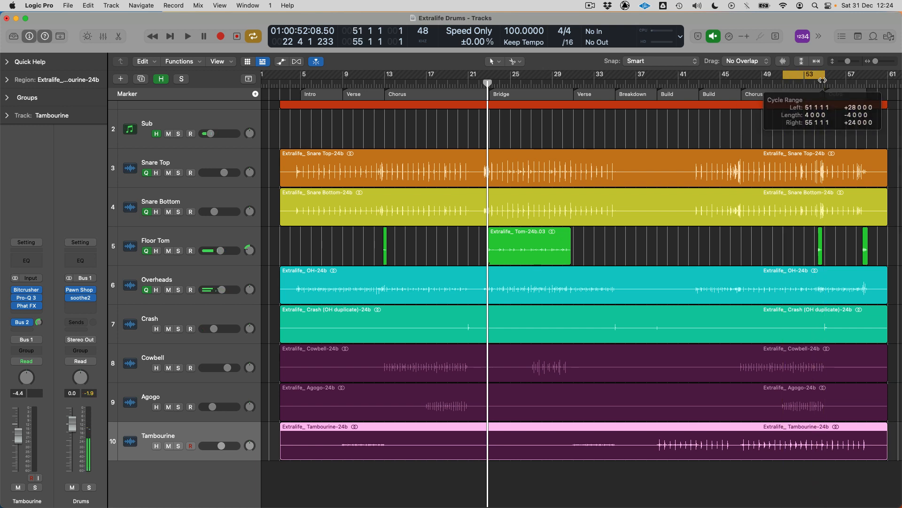
pyautogui.press('space')
pyautogui.press('x')
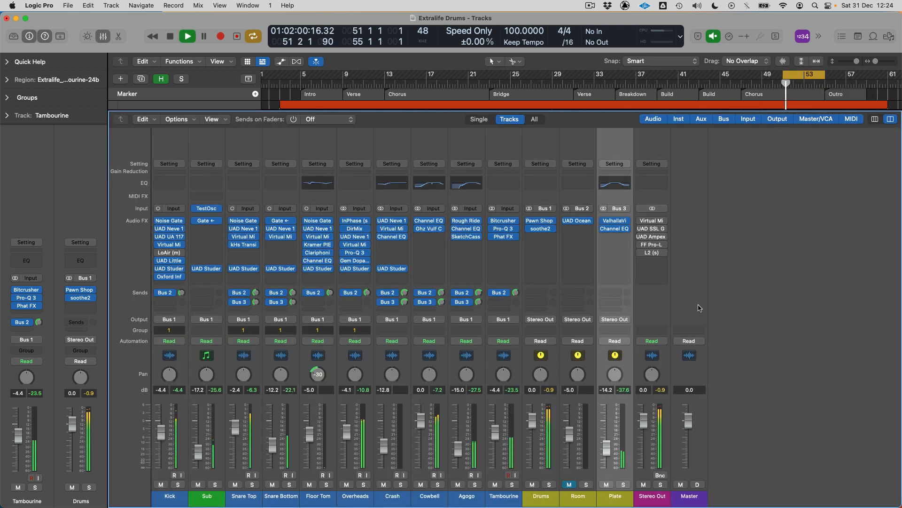
# - Solo the Plate bus and open ValhallaVintageVerb, moving its window clear of the Plate channel's level controls
pyautogui.click(623, 484)
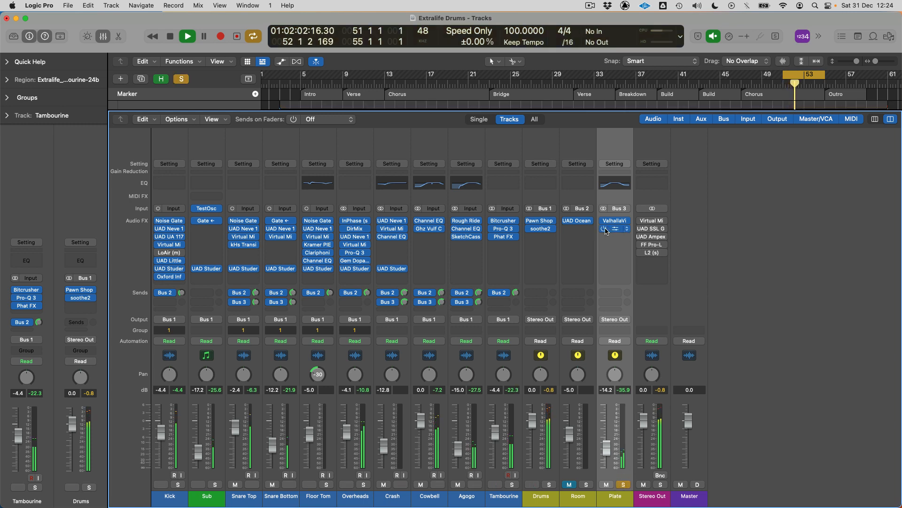
pyautogui.click(615, 222)
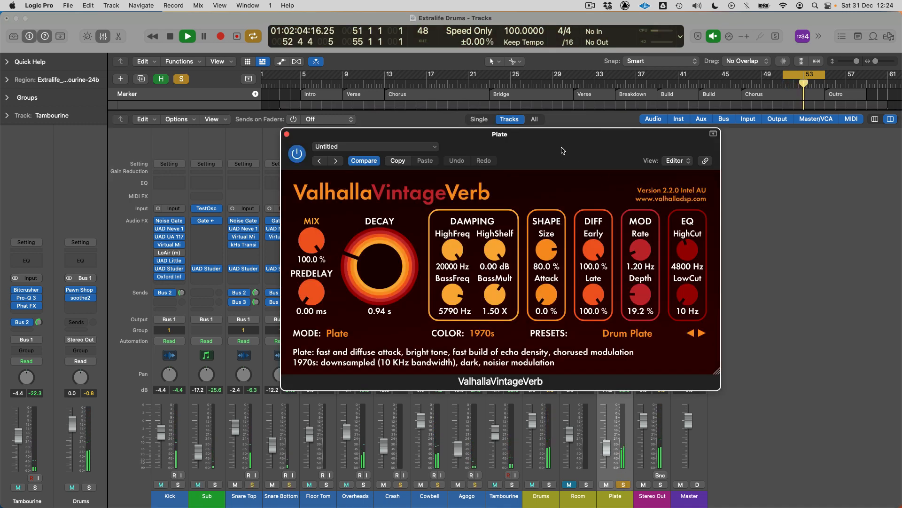
pyautogui.moveTo(559, 143); pyautogui.dragTo(453, 113)
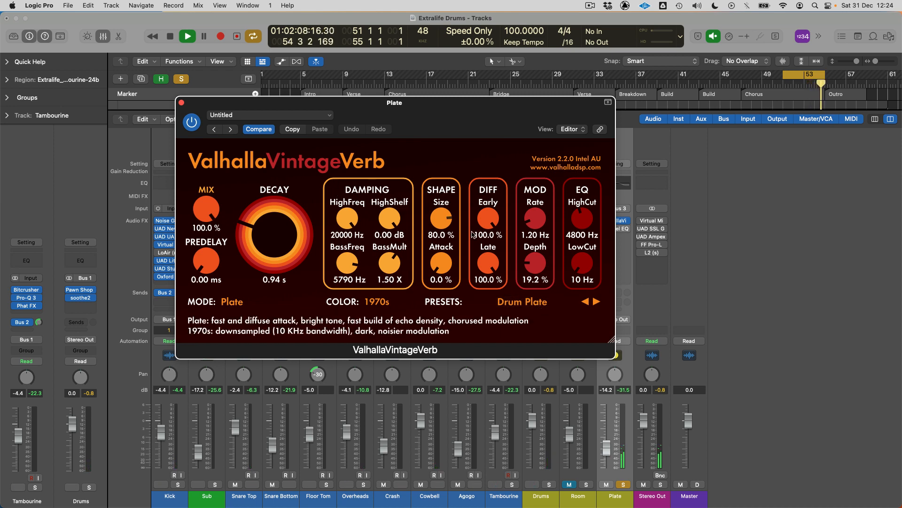
pyautogui.click(596, 301)
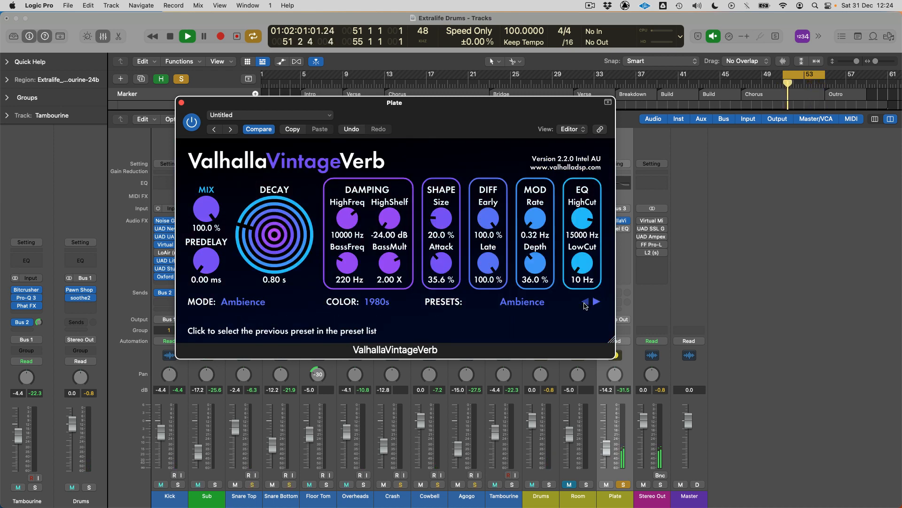
pyautogui.click(585, 302)
pyautogui.click(543, 302)
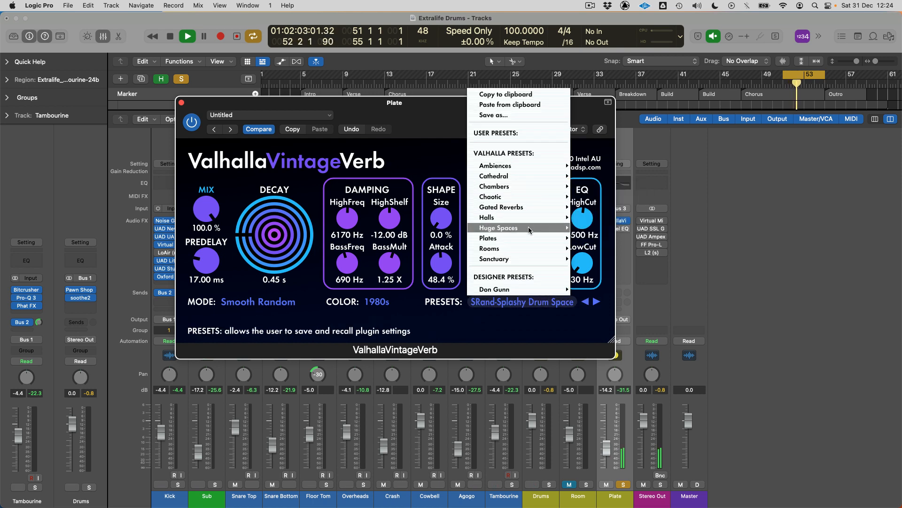
pyautogui.moveTo(523, 237)
pyautogui.click(593, 270)
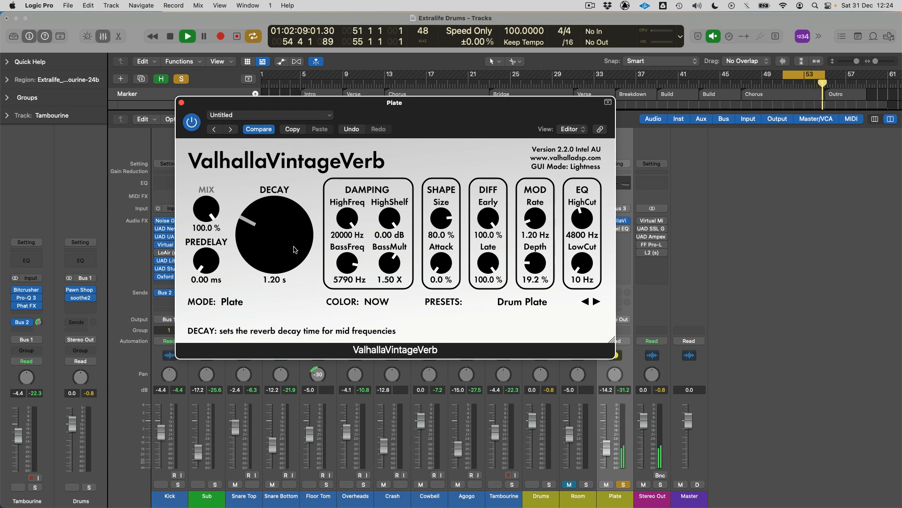
pyautogui.click(260, 130)
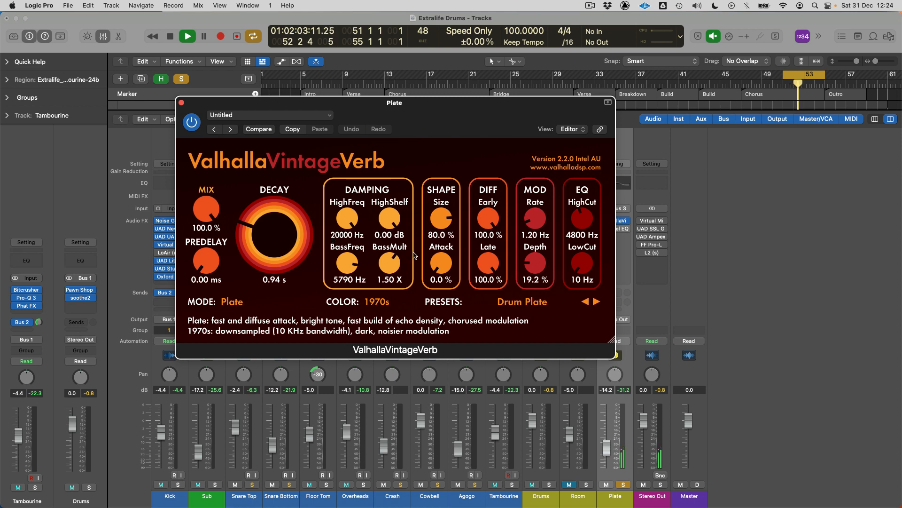
# - Set BassMult to 1.02 X and HighCut to 4270 Hz in ValhallaVintageVerb, and close the plug-in
pyautogui.moveTo(391, 266); pyautogui.dragTo(391, 281)
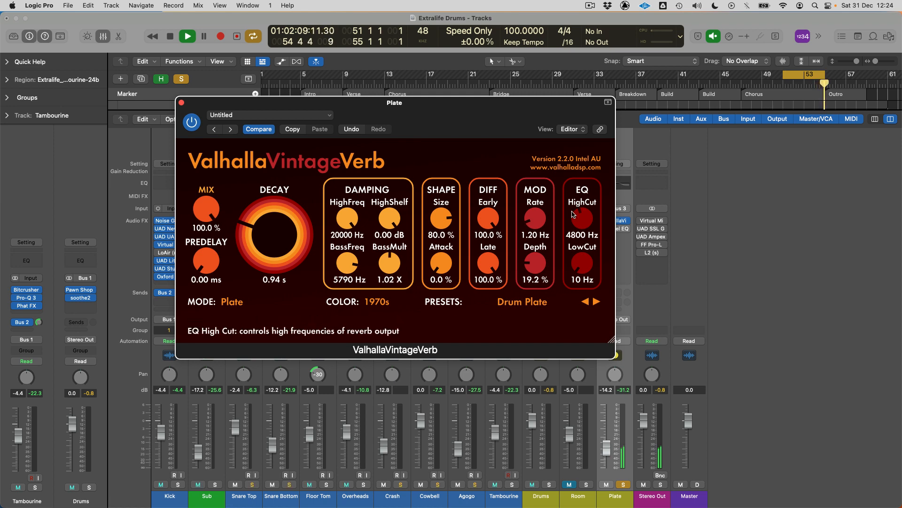
pyautogui.moveTo(586, 222); pyautogui.dragTo(587, 226)
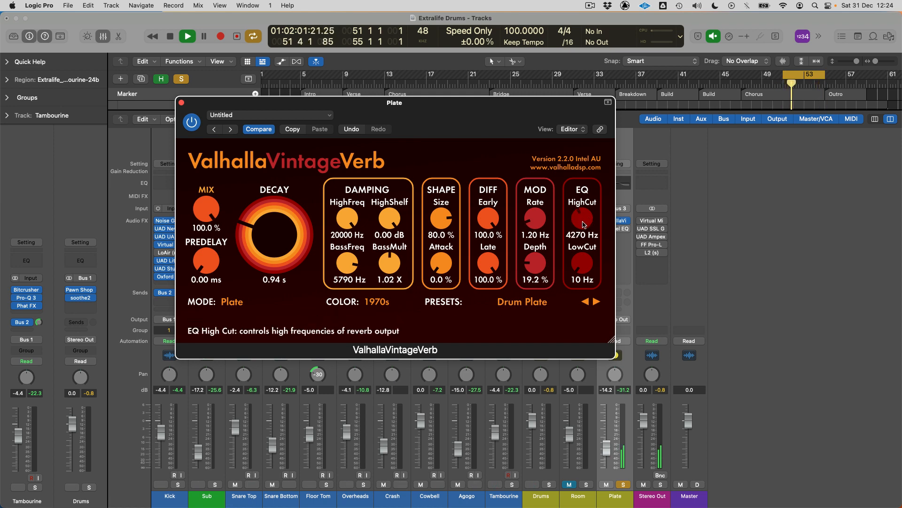
pyautogui.click(182, 103)
# - Bypass and re-enable the Channel EQ on the Plate bus to compare the sound, and open its settings
pyautogui.moveTo(616, 230)
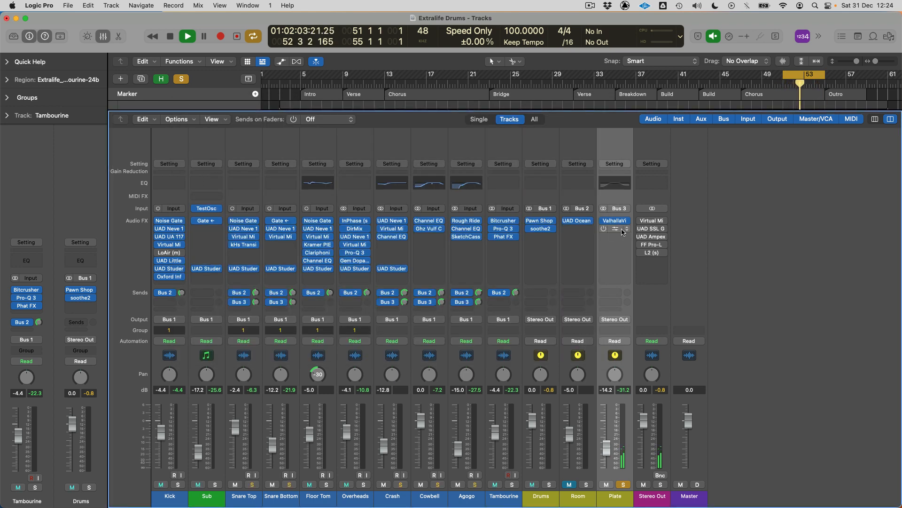
pyautogui.click(614, 183)
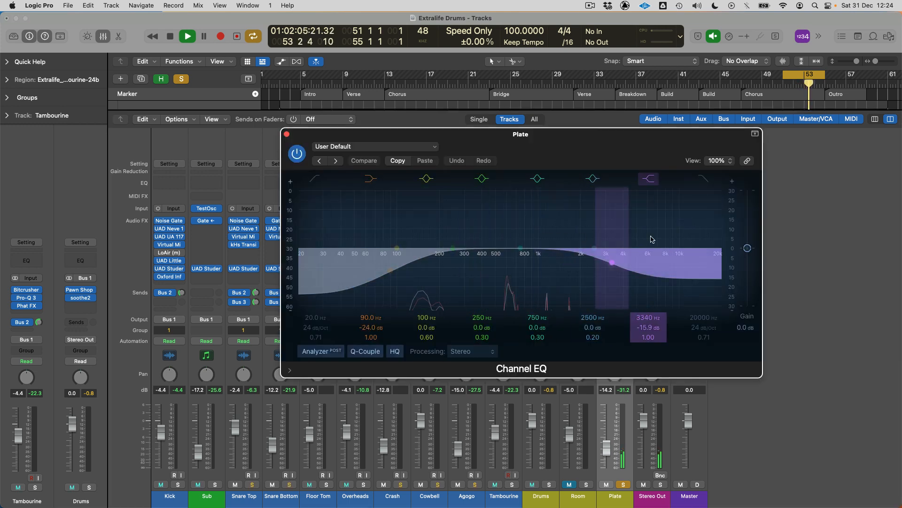
# - Close the Plate bus's Channel EQ, unsolo the Plate and unmute the Room bus to hear the full mix
pyautogui.click(287, 135)
pyautogui.click(623, 484)
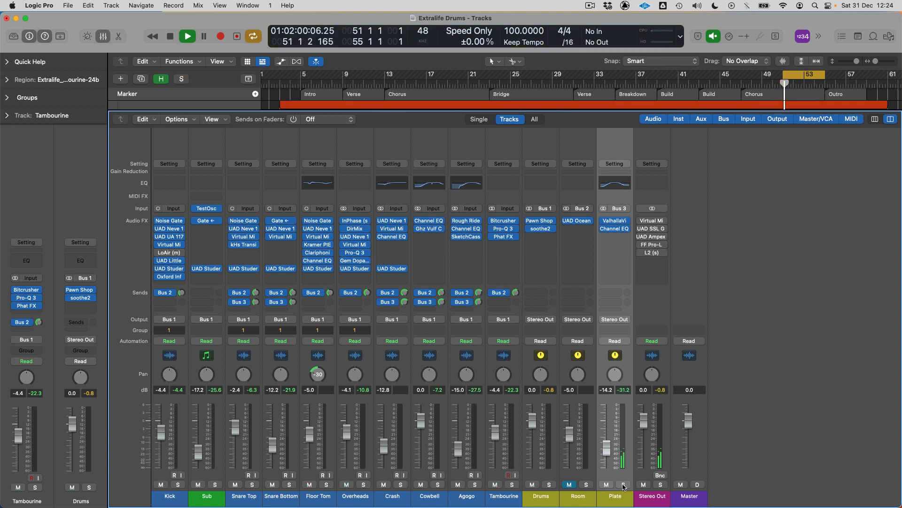
pyautogui.click(569, 484)
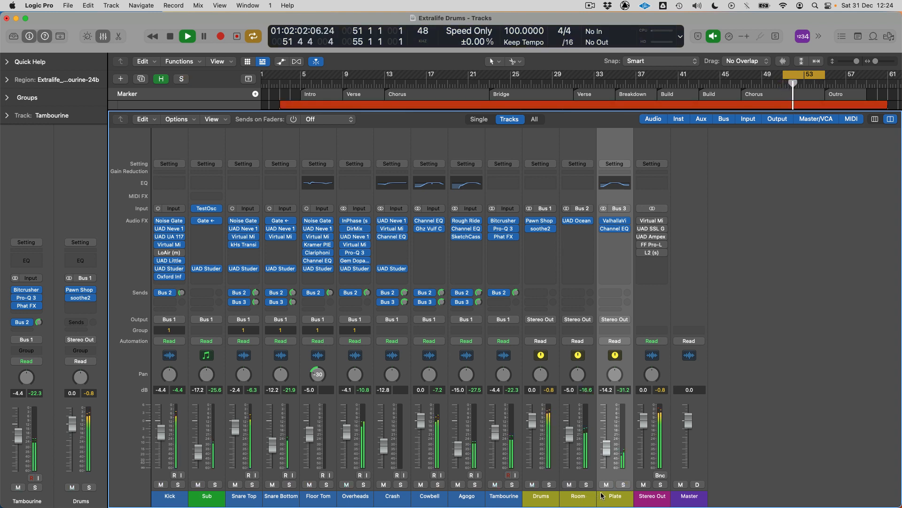
pyautogui.press('space')
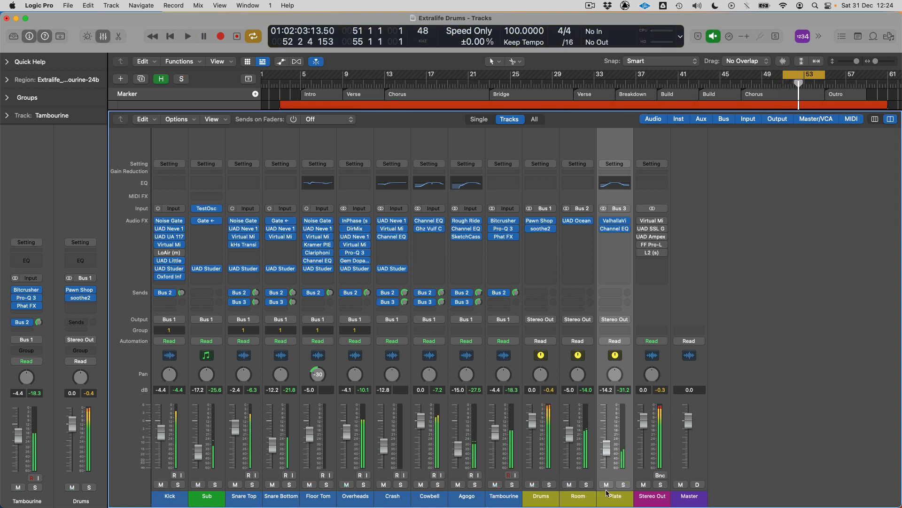
# - Enable Virtual Mix Rack on the Stereo Out, move its window clear of the Stereo Out channel, and audition the mix through it
pyautogui.moveTo(656, 222)
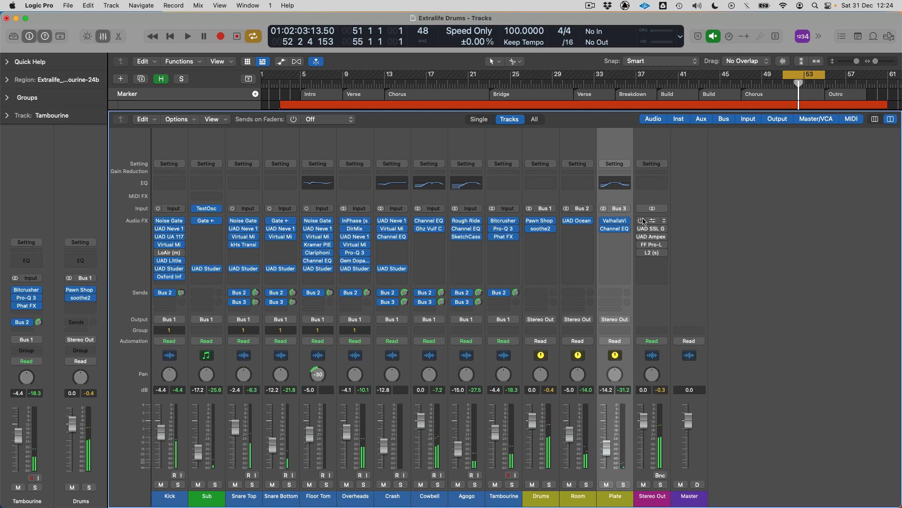
pyautogui.click(653, 221)
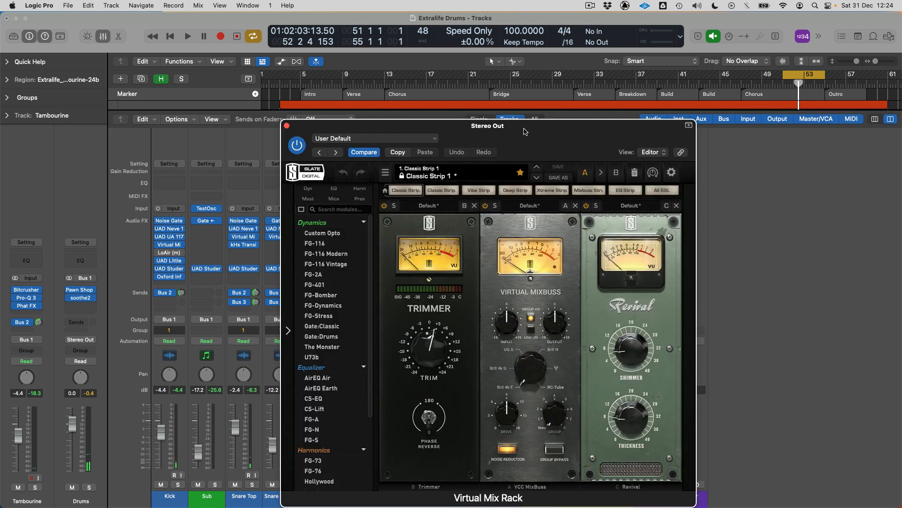
pyautogui.moveTo(515, 164); pyautogui.dragTo(384, 123)
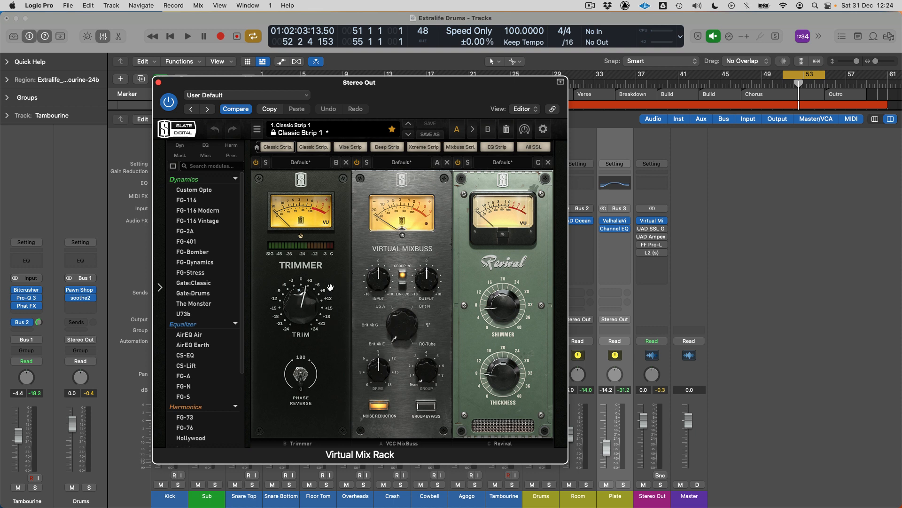
pyautogui.press('space')
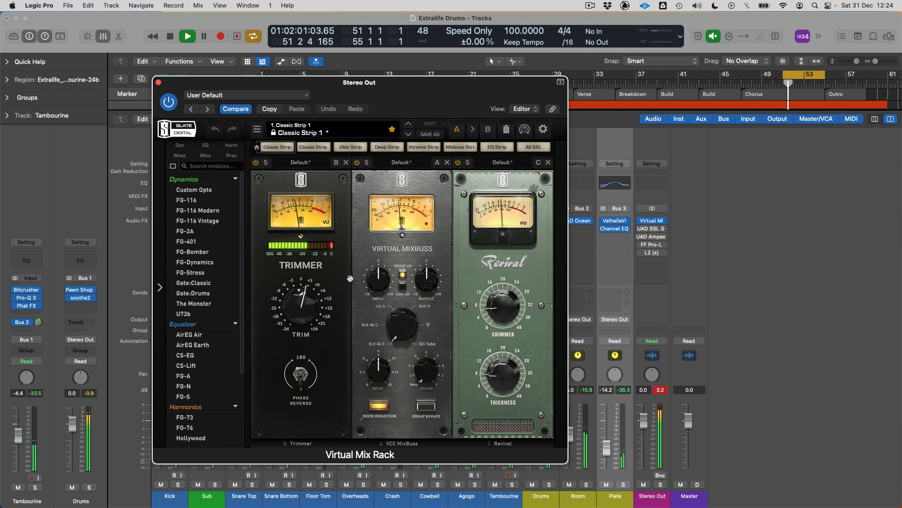
pyautogui.press('space')
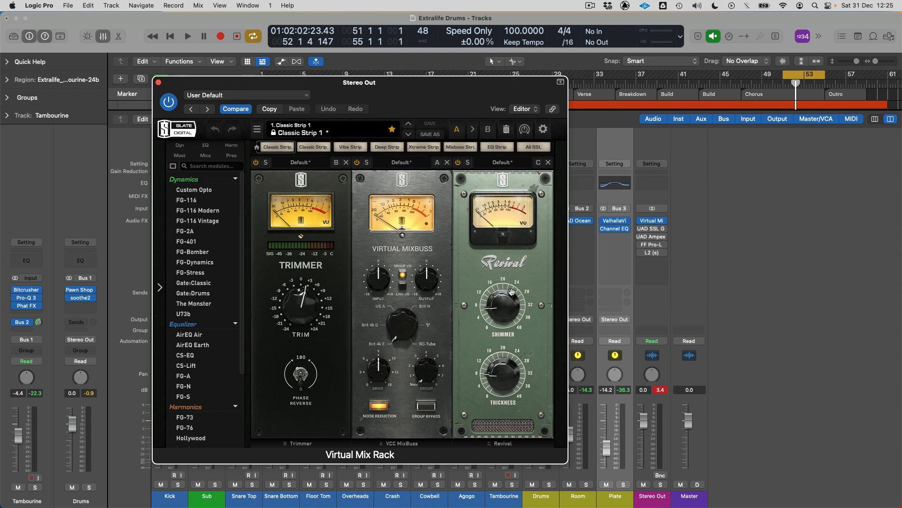
# - Enable the UAD SSL G Bus Compressor on the Stereo Out, close Virtual Mix Rack, and audition the compression
pyautogui.click(653, 230)
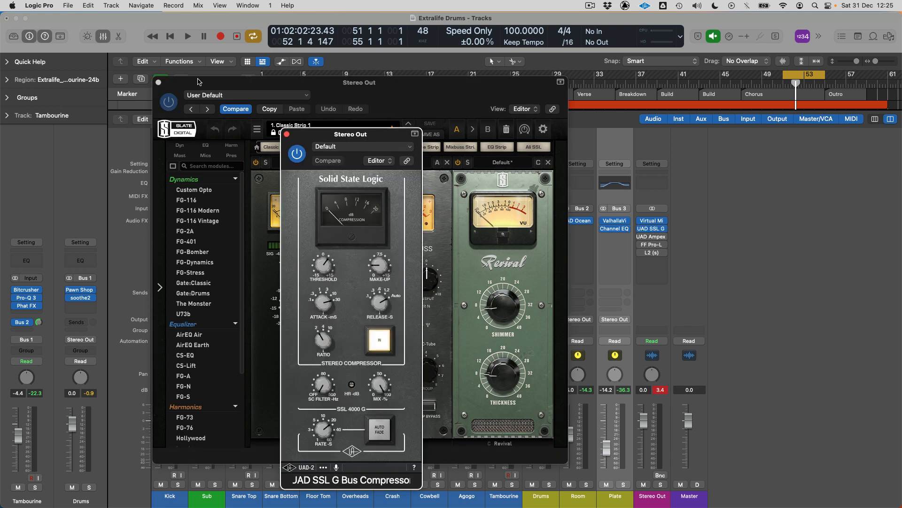
pyautogui.click(160, 82)
pyautogui.click(159, 82)
pyautogui.moveTo(320, 135); pyautogui.dragTo(305, 111)
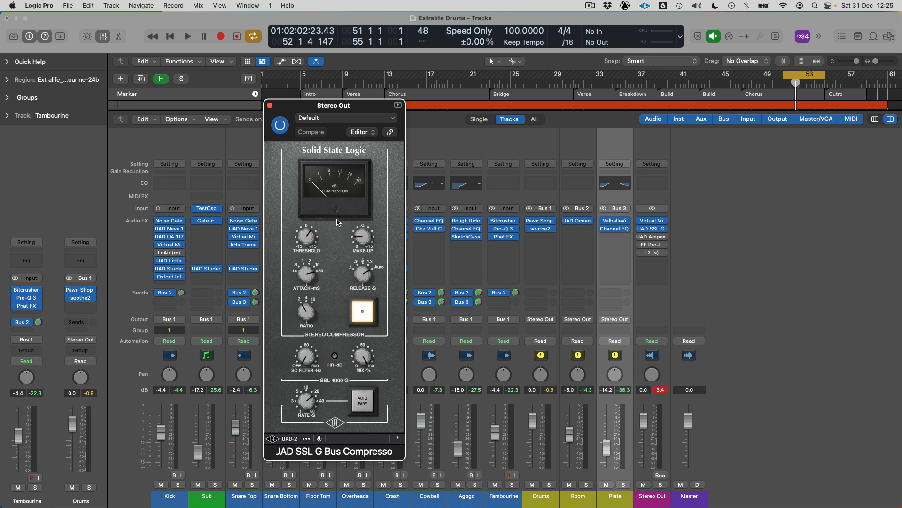
pyautogui.press('space')
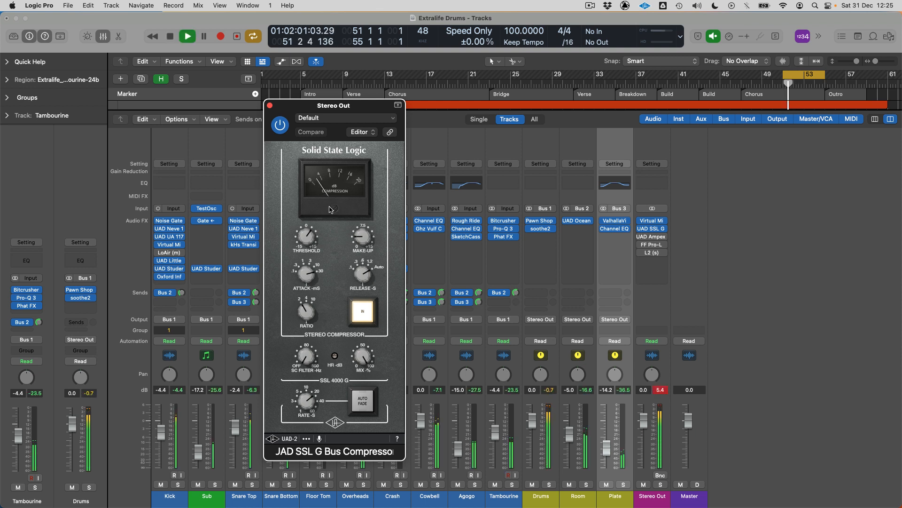
pyautogui.press('space')
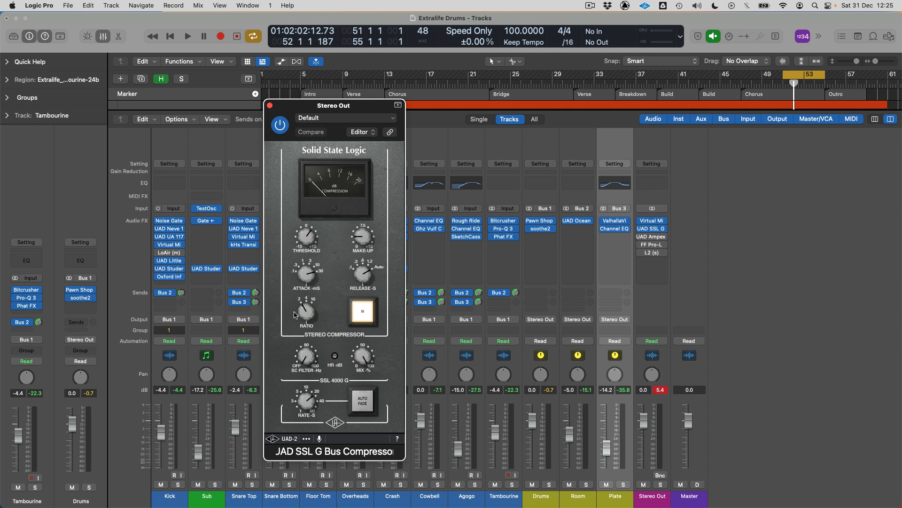
# - Adjust the SSL bus compressor's sidechain filter, audition the mix, and close the plug-in
pyautogui.moveTo(310, 360); pyautogui.dragTo(303, 319)
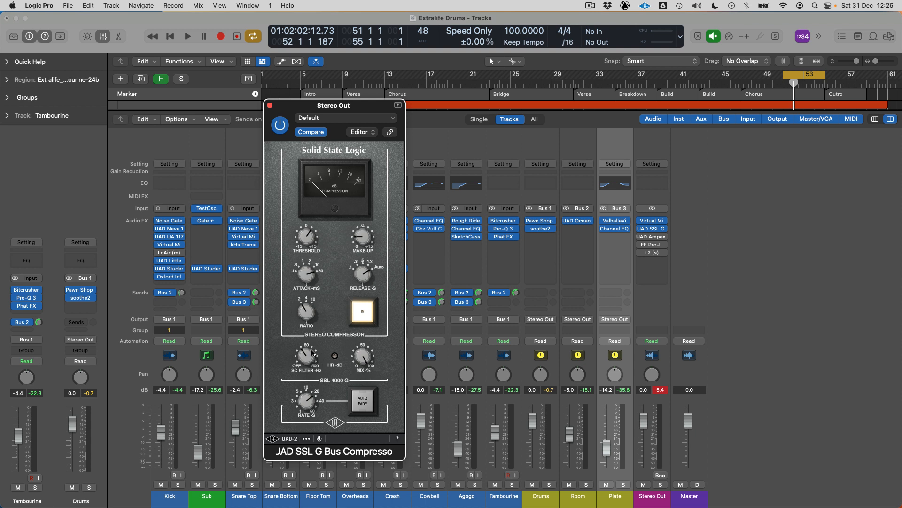
pyautogui.press('space')
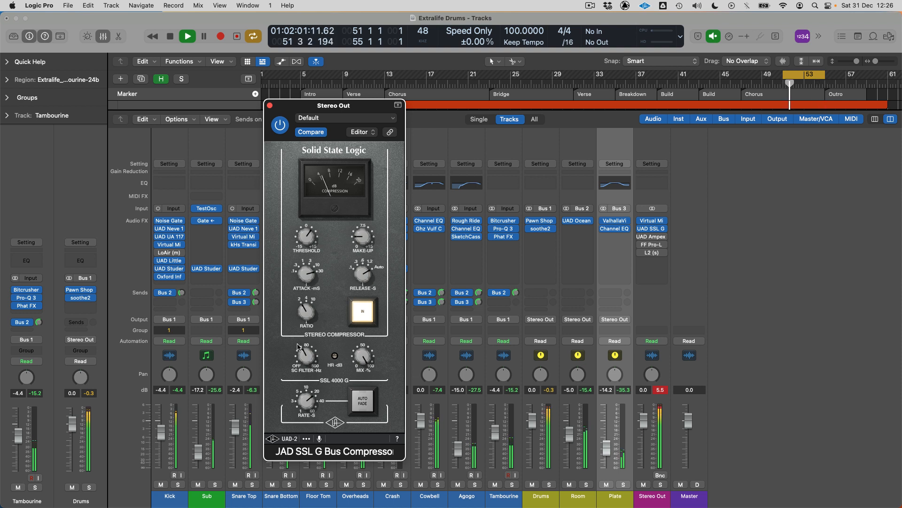
pyautogui.press('space')
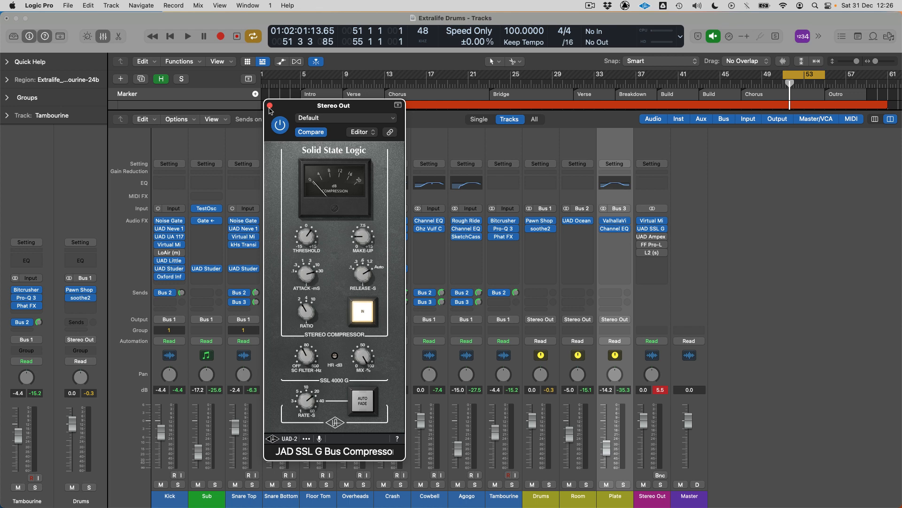
pyautogui.click(270, 107)
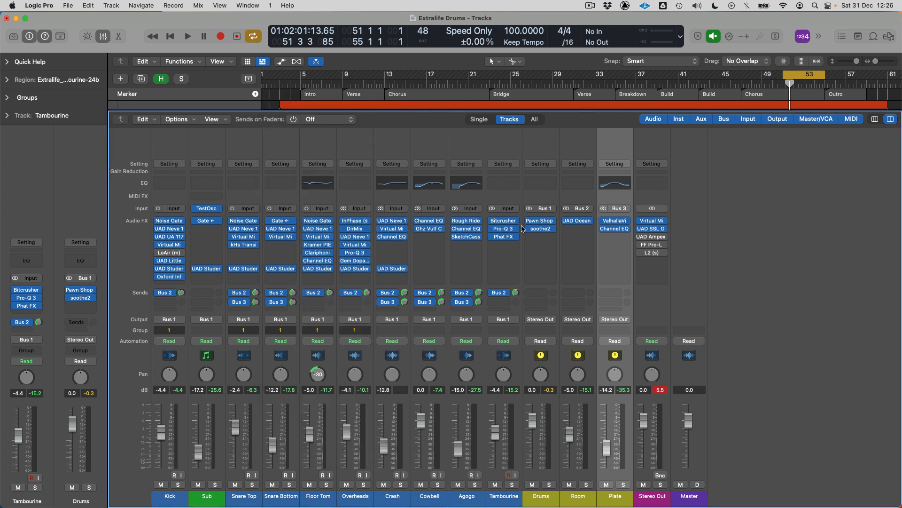
# - Enable UAD Ampex ATR-102 on the Stereo Out, close its window after a look, and reset the mixer's peak readings
pyautogui.click(649, 239)
pyautogui.moveTo(483, 141); pyautogui.dragTo(412, 125)
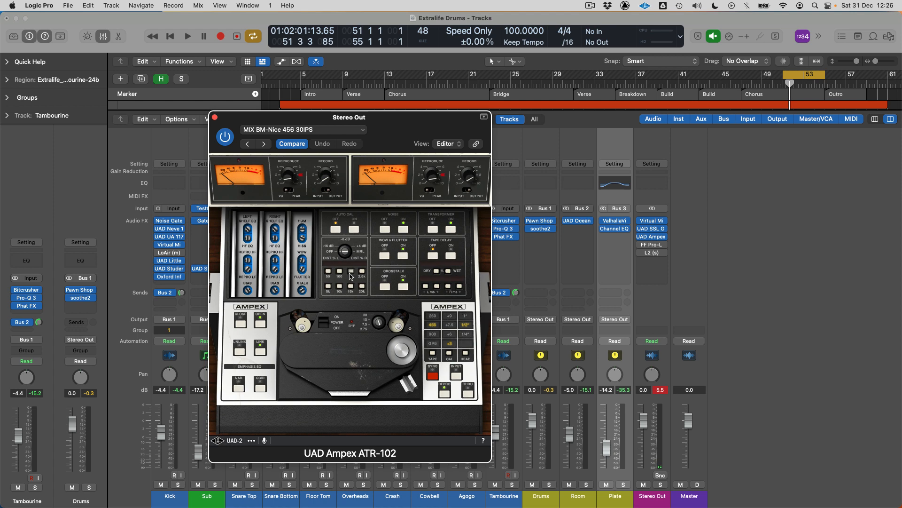
pyautogui.click(215, 117)
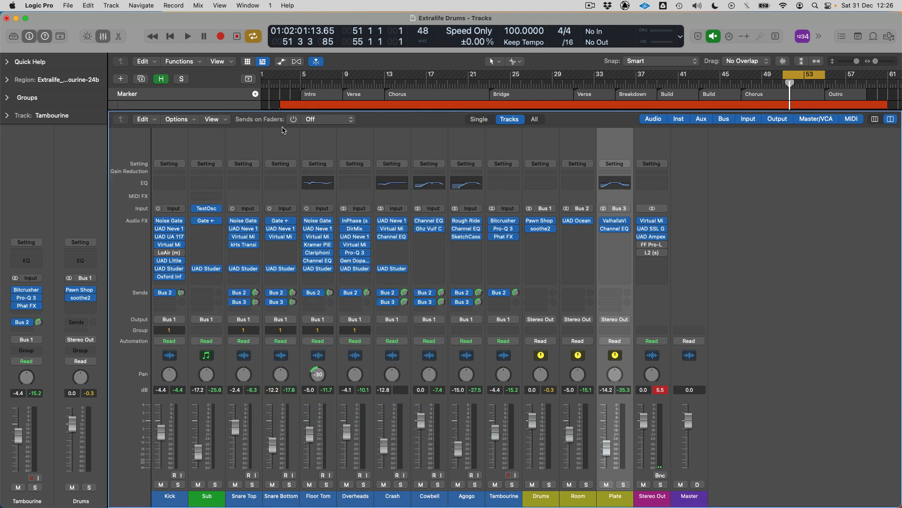
pyautogui.click(662, 390)
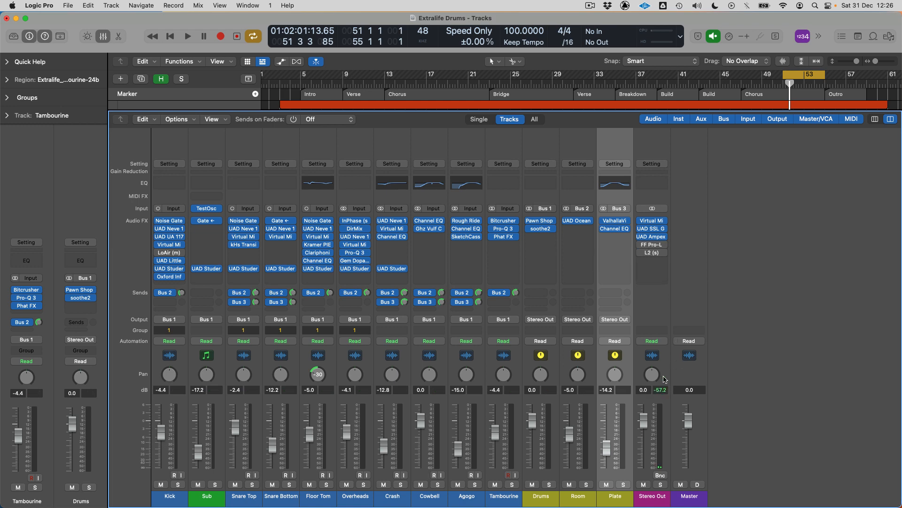
# - Enable FF Pro-L on the Stereo Out and review its Clipping presets, keeping Clipping with Linked Initial Transient bM
pyautogui.click(654, 246)
pyautogui.click(501, 180)
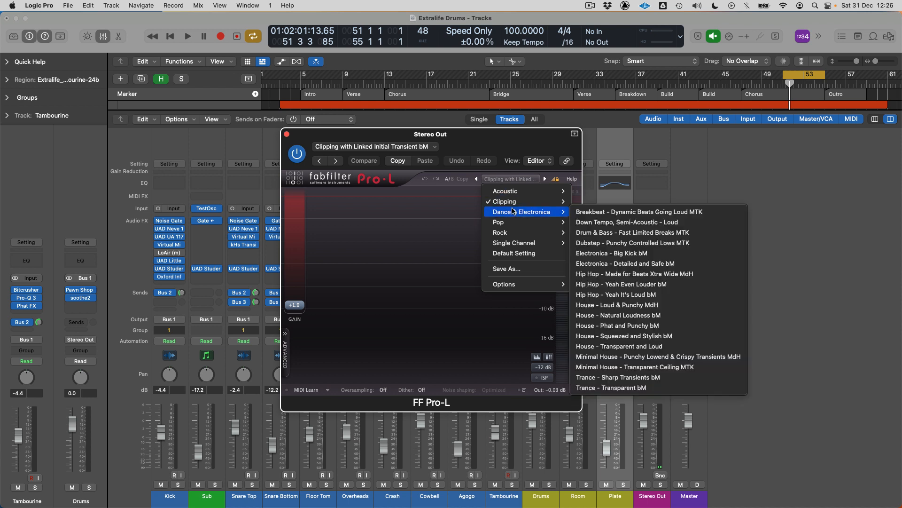
pyautogui.moveTo(519, 202)
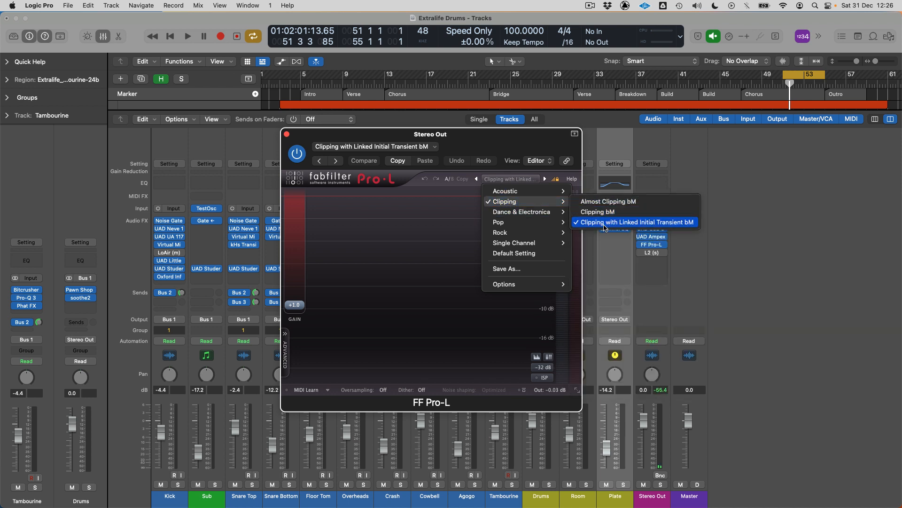
pyautogui.click(459, 144)
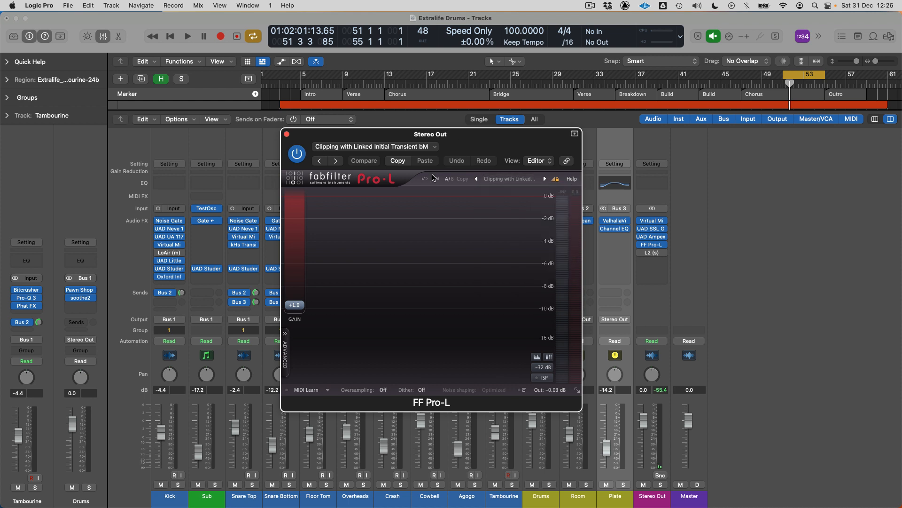
# - Set FF Pro-L's gain to +0.5 dB during playback, and move its window clear of the Stereo Out plug-ins
pyautogui.press('space')
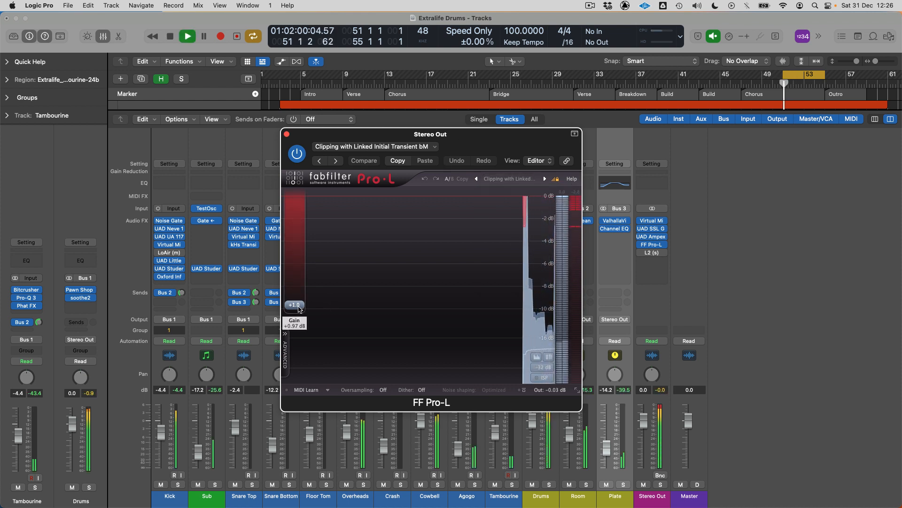
pyautogui.moveTo(299, 309); pyautogui.dragTo(301, 313)
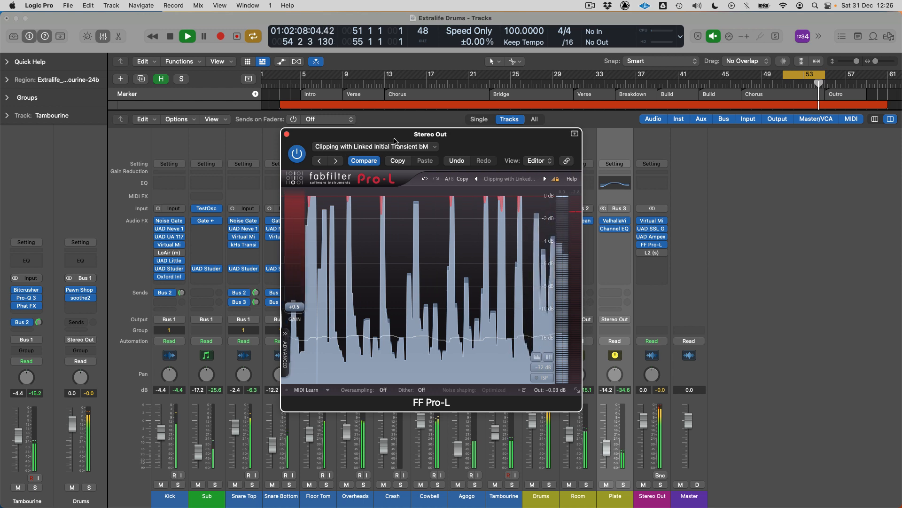
pyautogui.moveTo(474, 171); pyautogui.dragTo(358, 143)
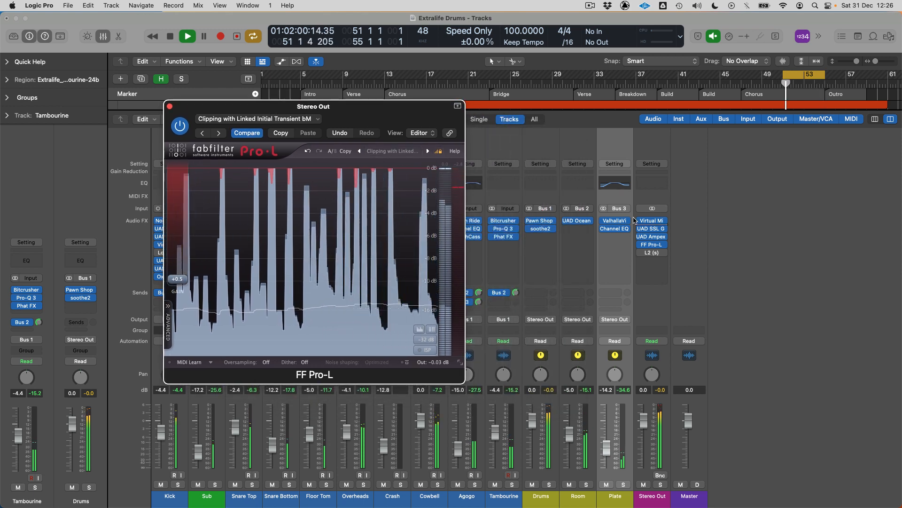
pyautogui.press('space')
# - Recheck the SSL bus compressor, adjust the record level in UAD Ampex ATR-102, and close both plug-ins
pyautogui.click(647, 228)
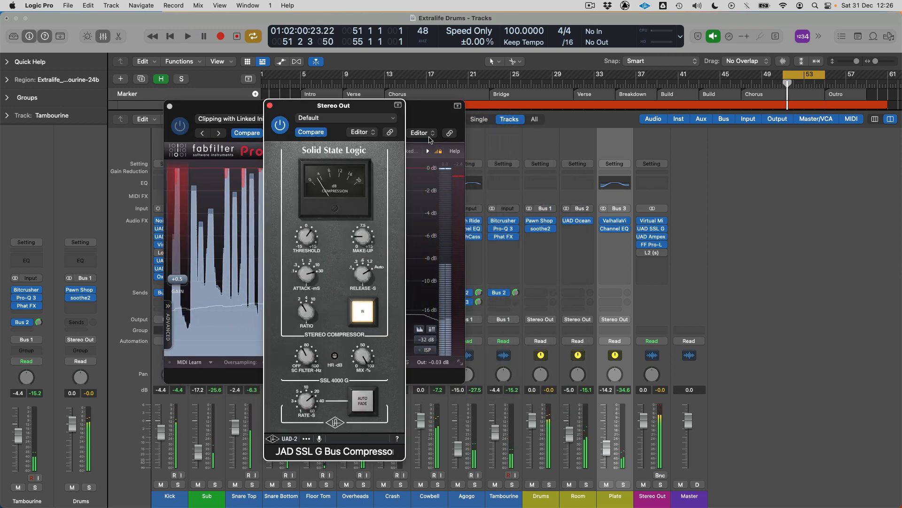
pyautogui.moveTo(363, 110); pyautogui.dragTo(572, 118)
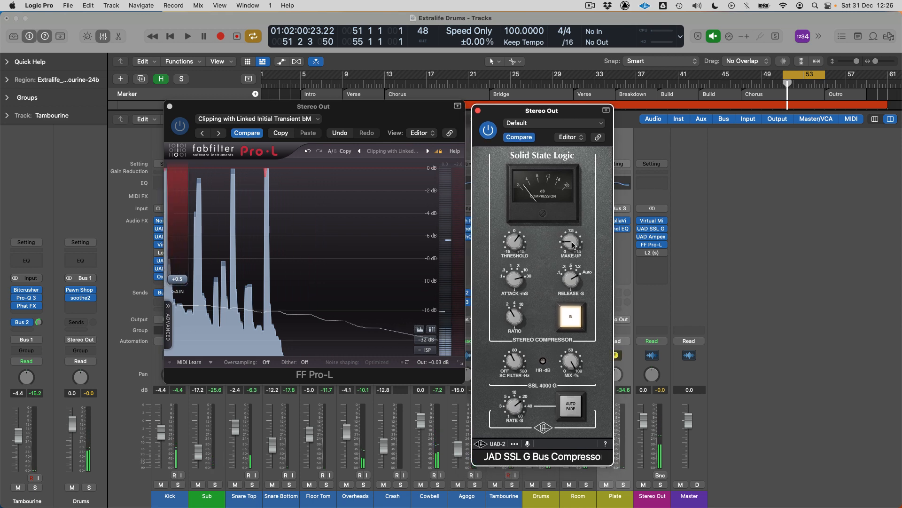
pyautogui.click(651, 236)
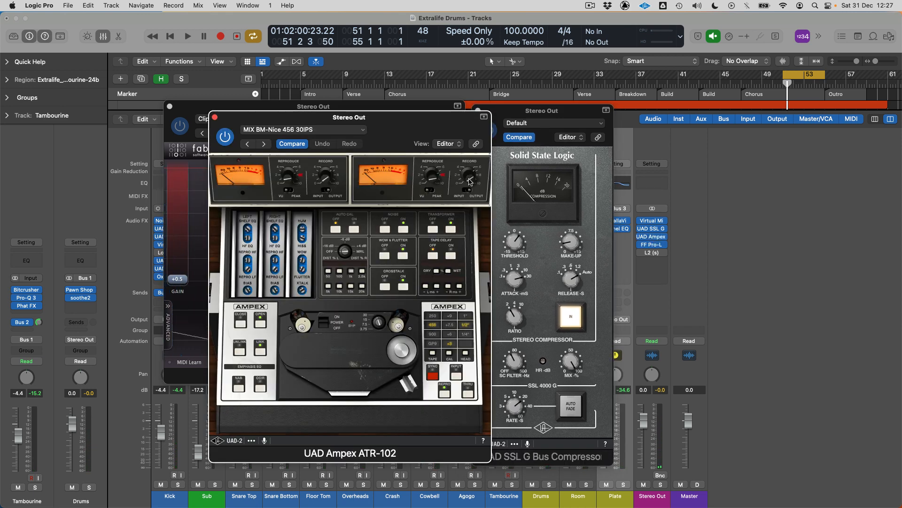
pyautogui.click(470, 184)
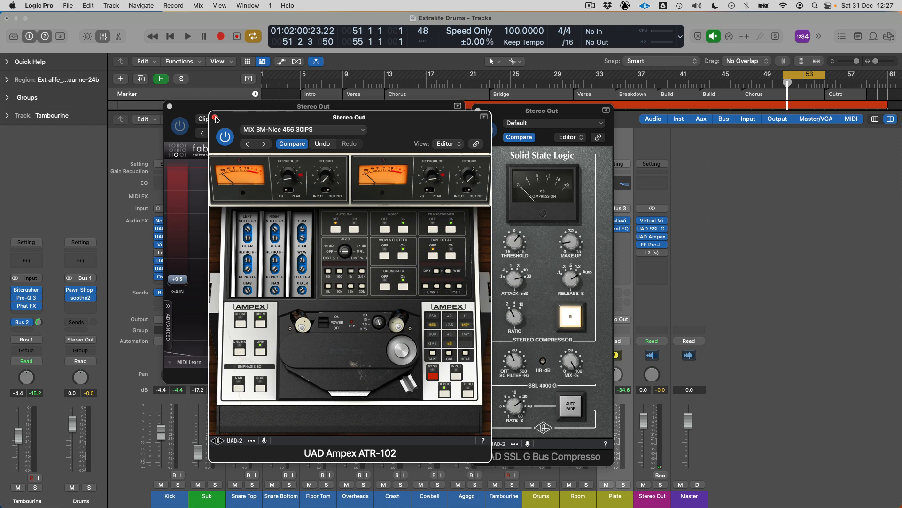
pyautogui.click(215, 117)
pyautogui.click(478, 111)
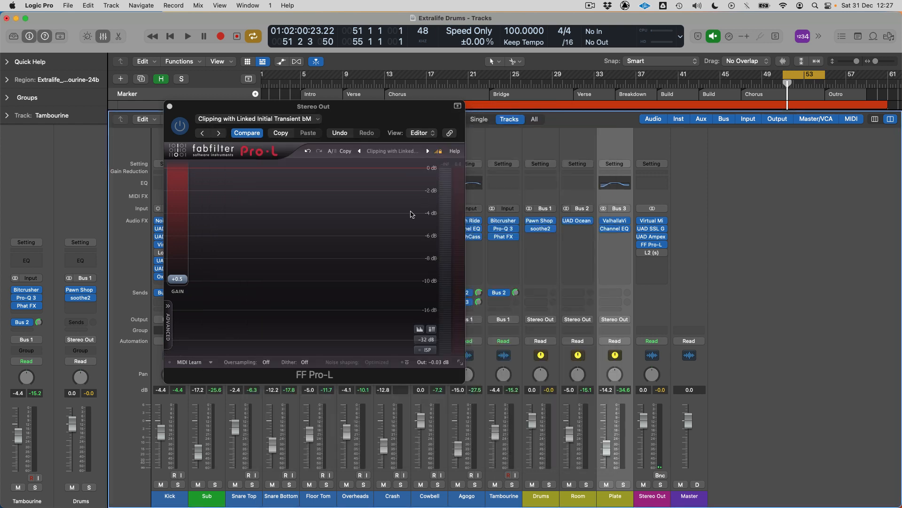
# - Raise FF Pro-L's gain to about +2.0 dB while auditioning the chorus, and close the limiter
pyautogui.press('space')
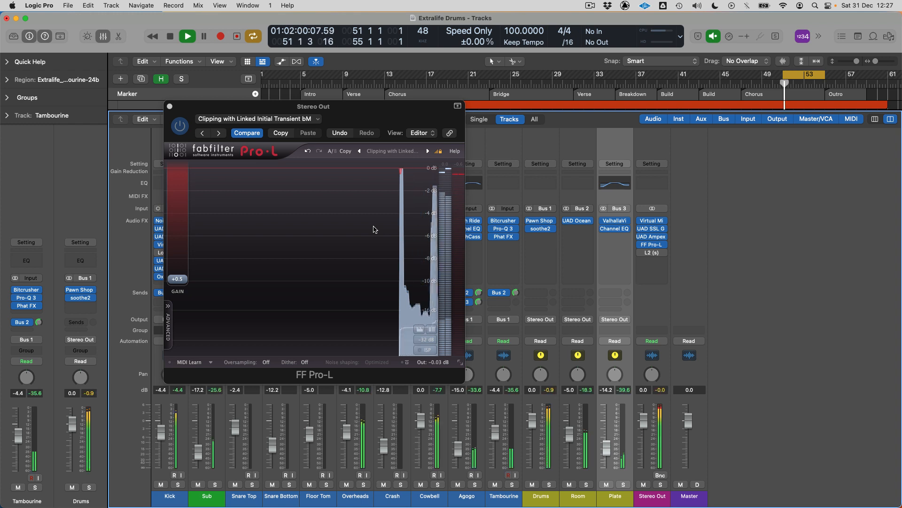
pyautogui.click(181, 281)
pyautogui.moveTo(182, 280); pyautogui.dragTo(181, 278)
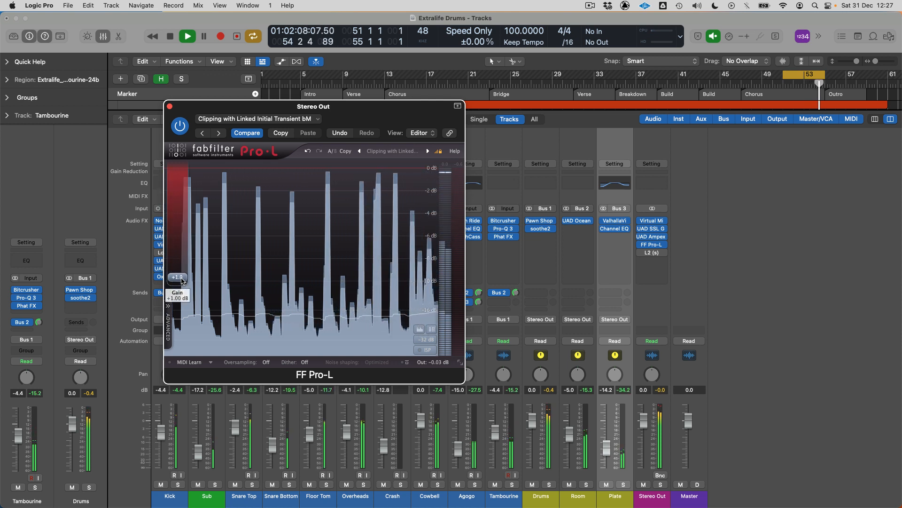
pyautogui.moveTo(182, 280); pyautogui.dragTo(182, 276)
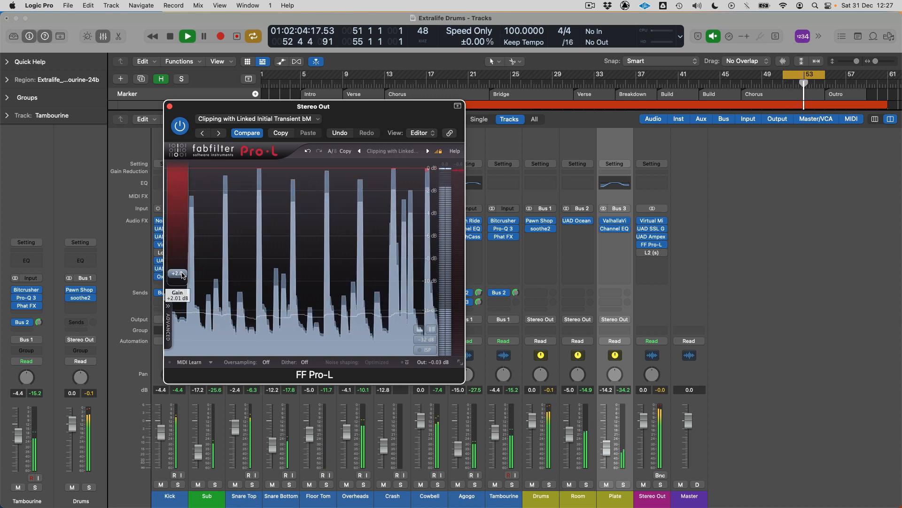
pyautogui.press('space')
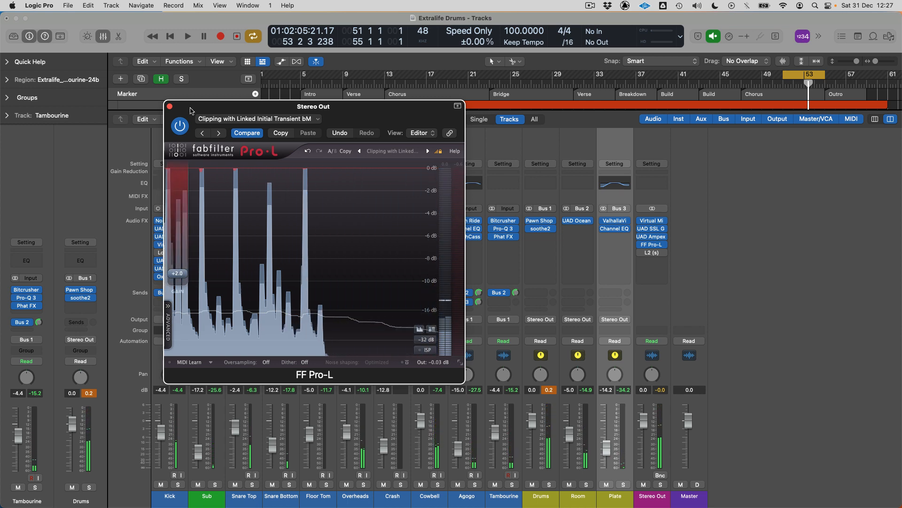
pyautogui.press('super+w')
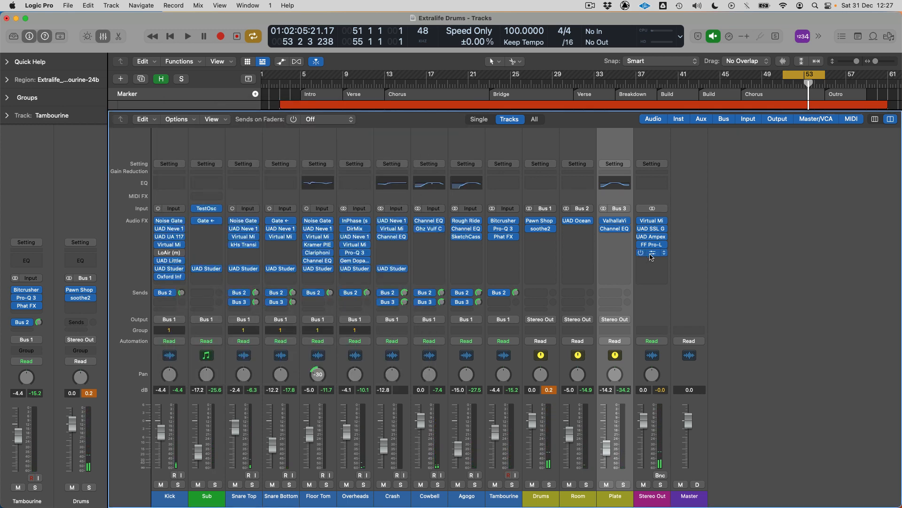
# - Open the L2 limiter on the Stereo Out and set its threshold and out ceiling to 0.0
pyautogui.click(652, 253)
pyautogui.moveTo(306, 216); pyautogui.dragTo(307, 210)
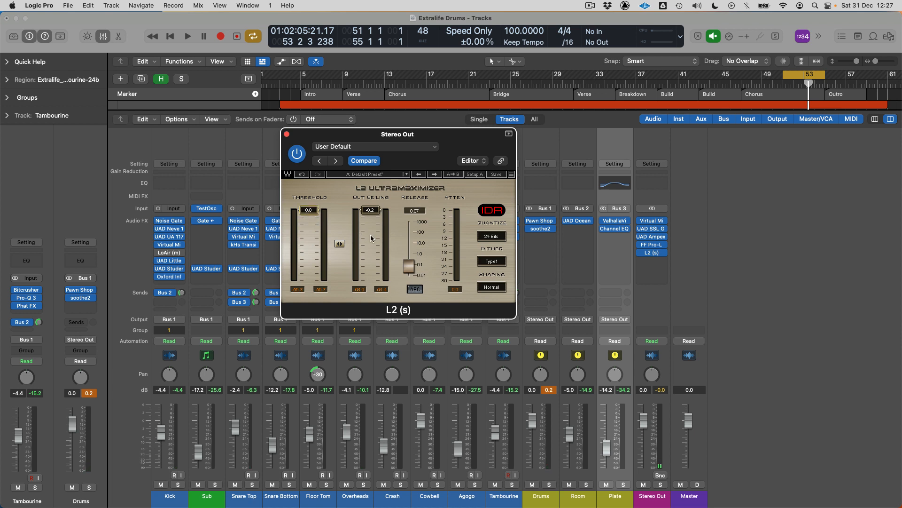
pyautogui.moveTo(373, 224); pyautogui.dragTo(374, 215)
pyautogui.click(342, 245)
pyautogui.click(748, 278)
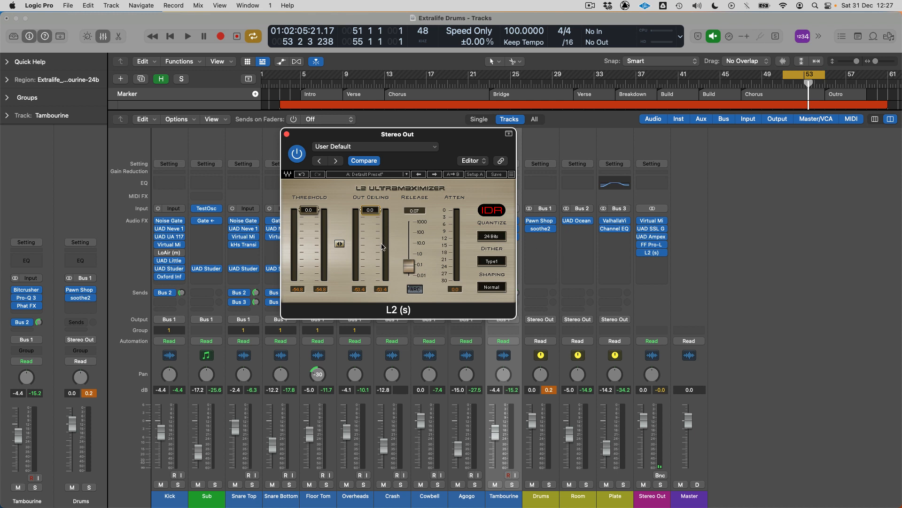
# - Play the chorus and lower L2's linked threshold and out ceiling together to -6.0
pyautogui.press('space')
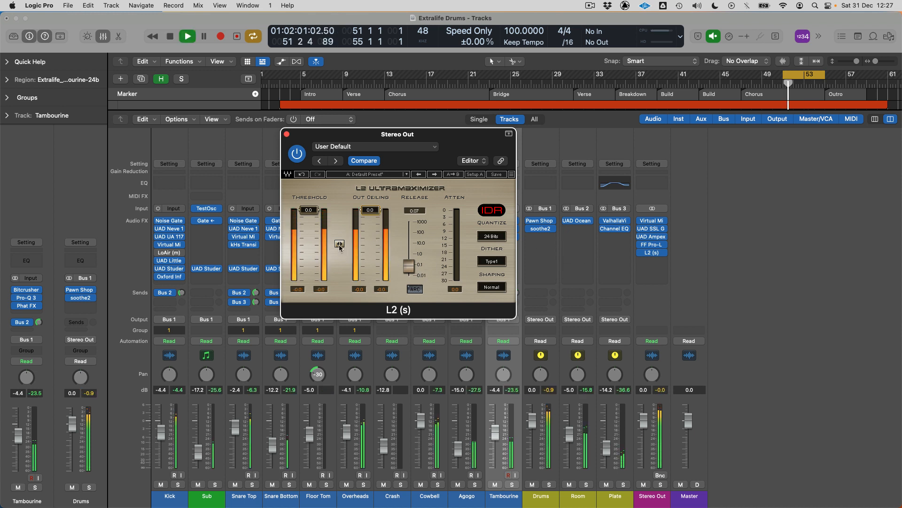
pyautogui.moveTo(340, 244); pyautogui.dragTo(339, 257)
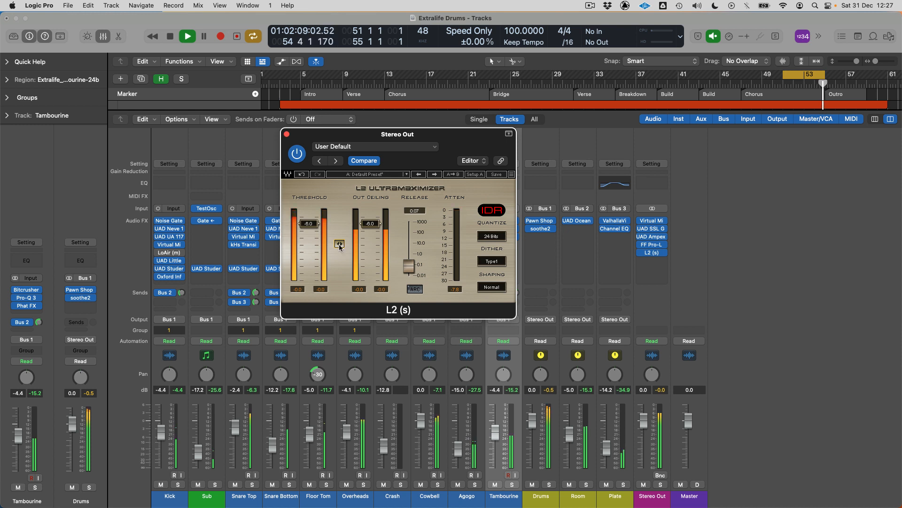
pyautogui.press('space')
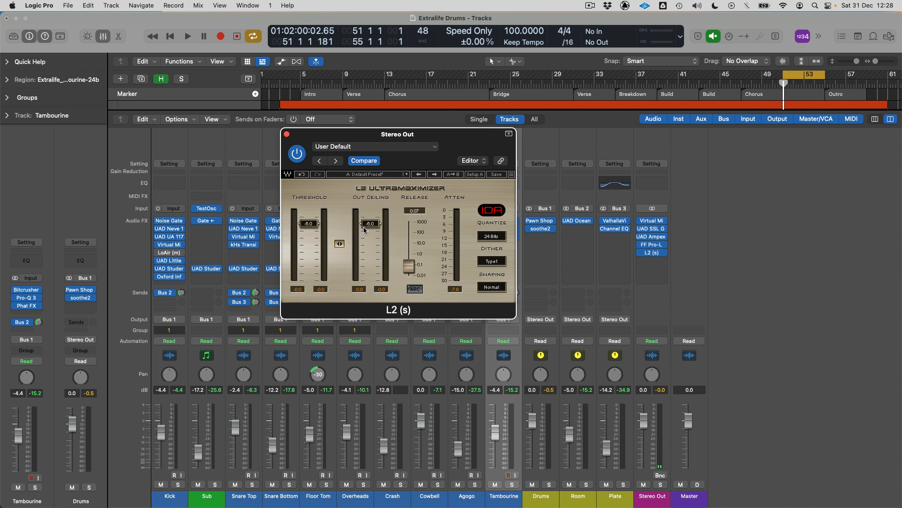
# - Raise L2's out ceiling to -0.3, set its threshold to -4.1 during playback, and close the limiter
pyautogui.moveTo(369, 224); pyautogui.dragTo(370, 211)
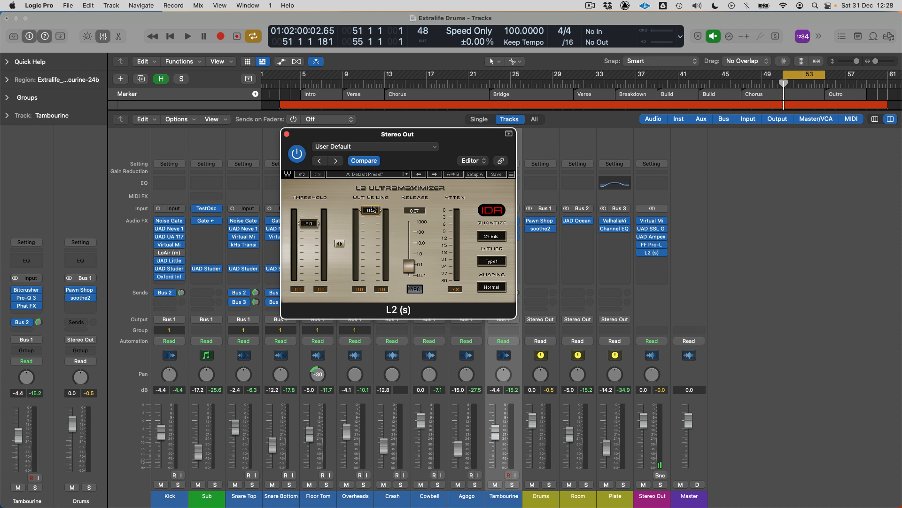
pyautogui.press('space')
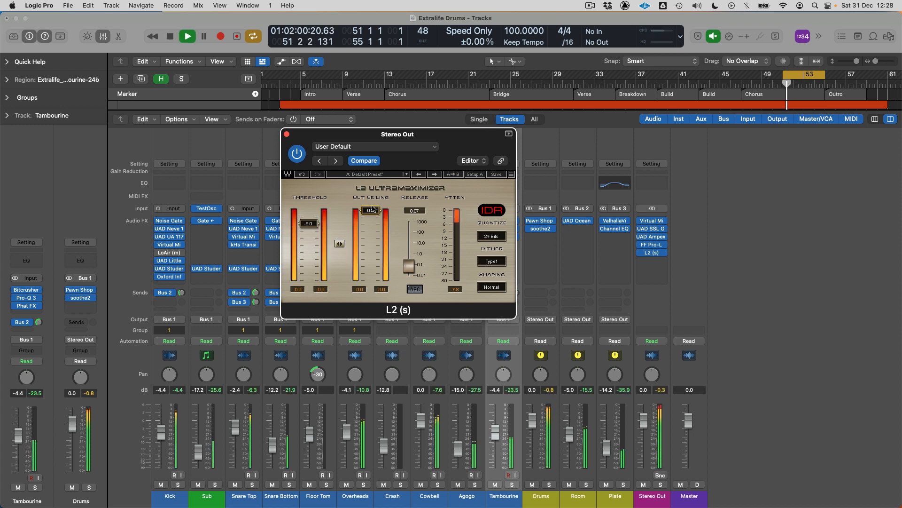
pyautogui.moveTo(309, 224); pyautogui.dragTo(308, 219)
pyautogui.press('space')
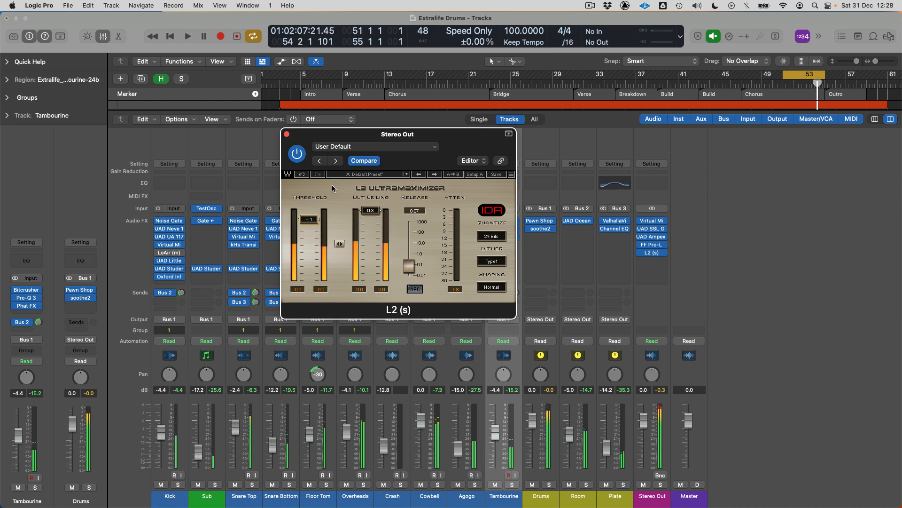
pyautogui.click(287, 136)
# - Review the overall mixer layout and the kit channels from Kick to Overheads, selecting the related channel strips as groups
pyautogui.moveTo(498, 497); pyautogui.dragTo(174, 503)
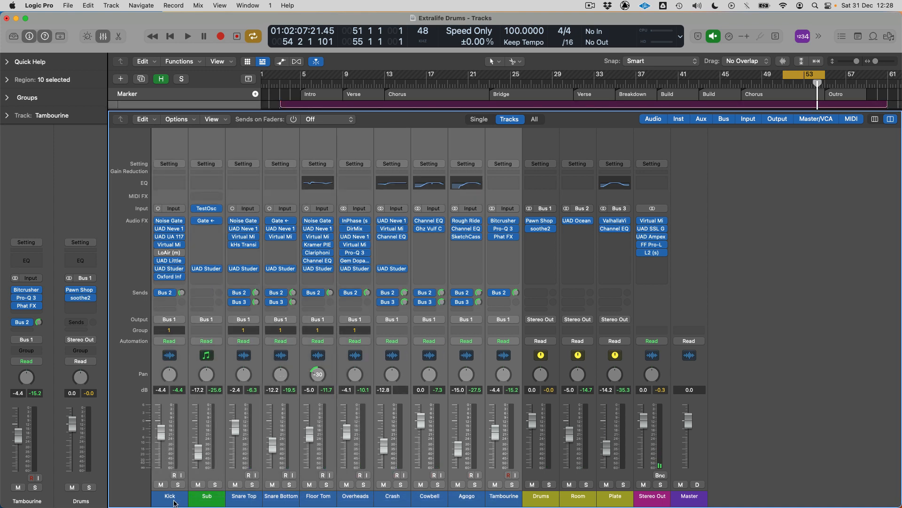
pyautogui.click(796, 227)
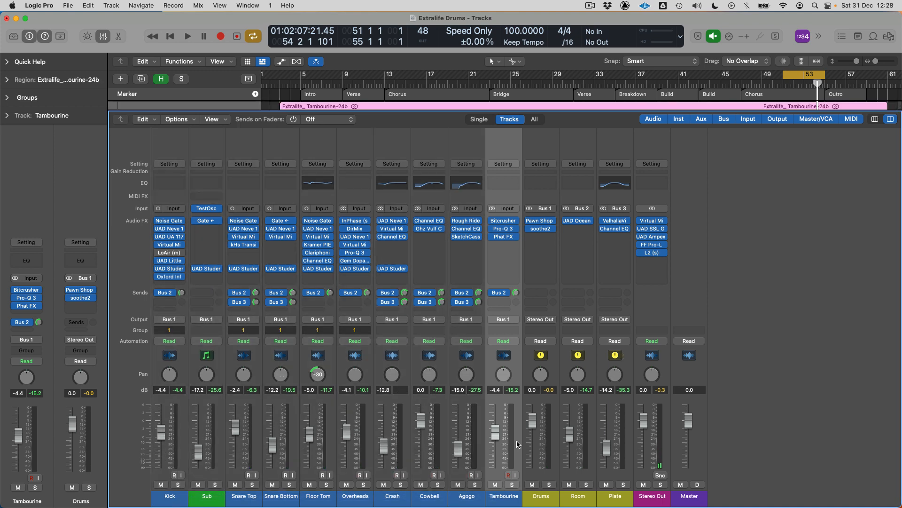
pyautogui.moveTo(573, 489); pyautogui.dragTo(171, 499)
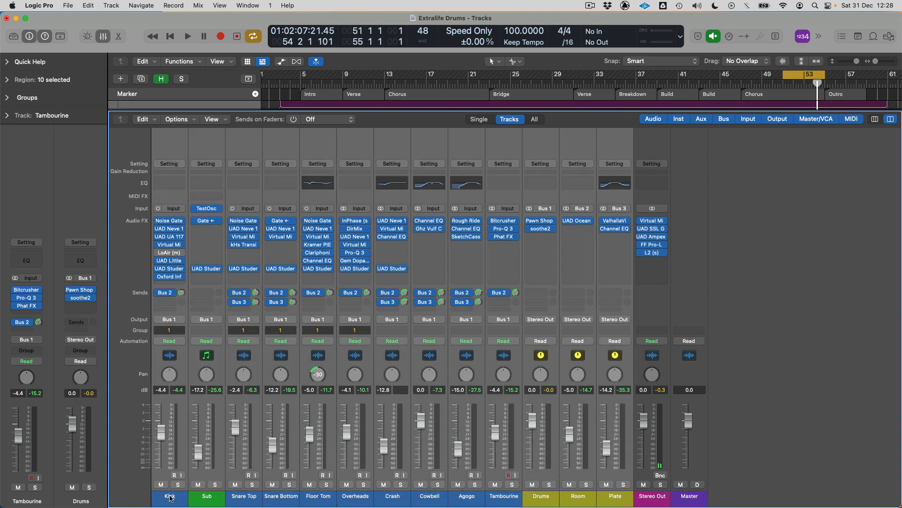
pyautogui.click(170, 499)
pyautogui.moveTo(170, 498); pyautogui.dragTo(355, 499)
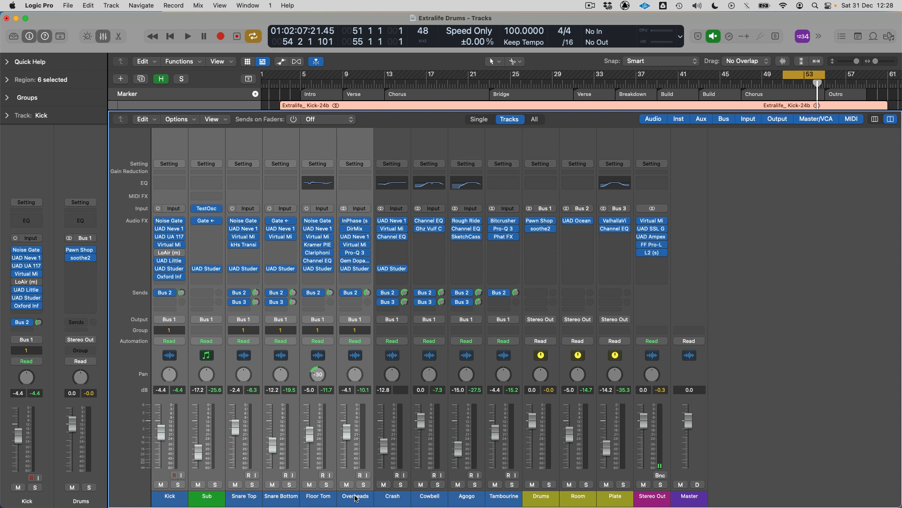
pyautogui.moveTo(182, 233)
pyautogui.click(324, 499)
pyautogui.click(362, 498)
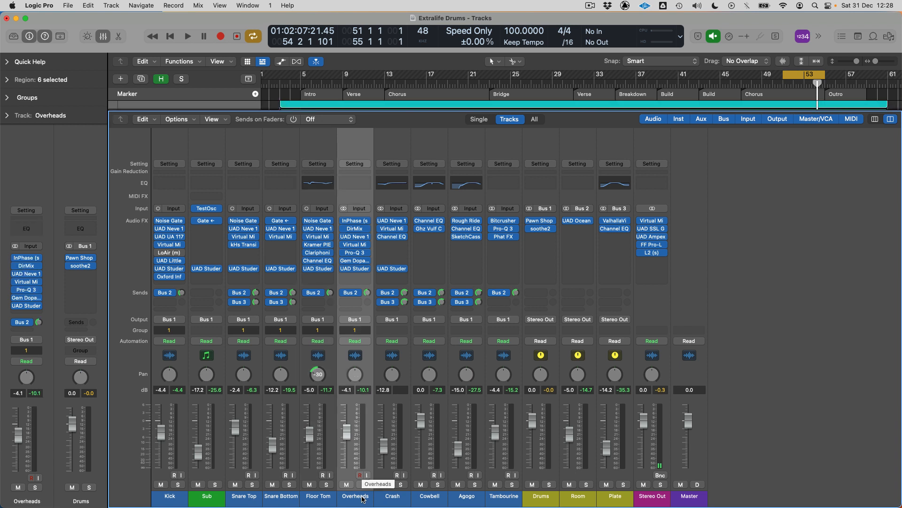
pyautogui.moveTo(258, 500); pyautogui.dragTo(283, 499)
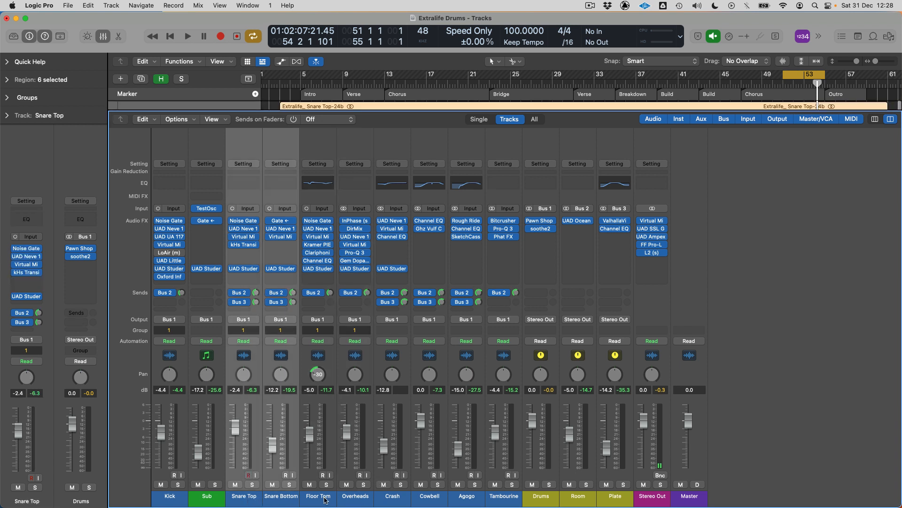
pyautogui.click(361, 501)
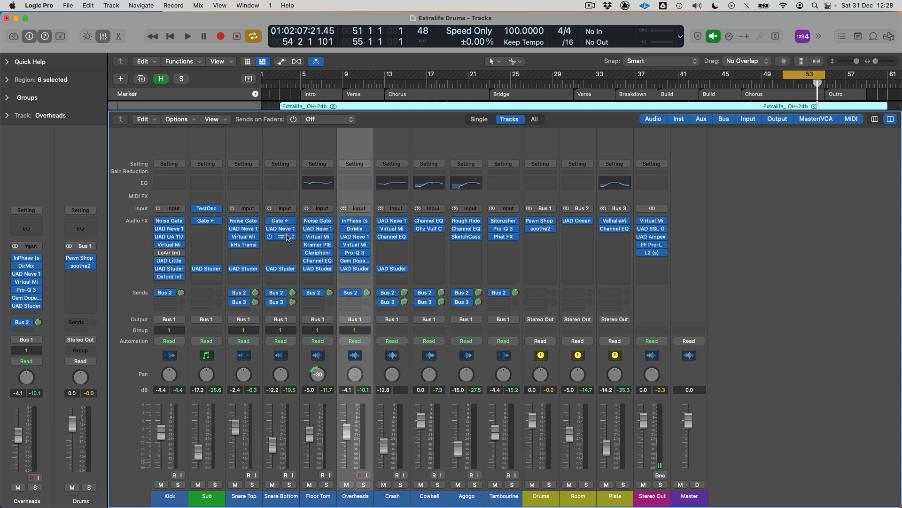
pyautogui.moveTo(255, 501); pyautogui.dragTo(274, 502)
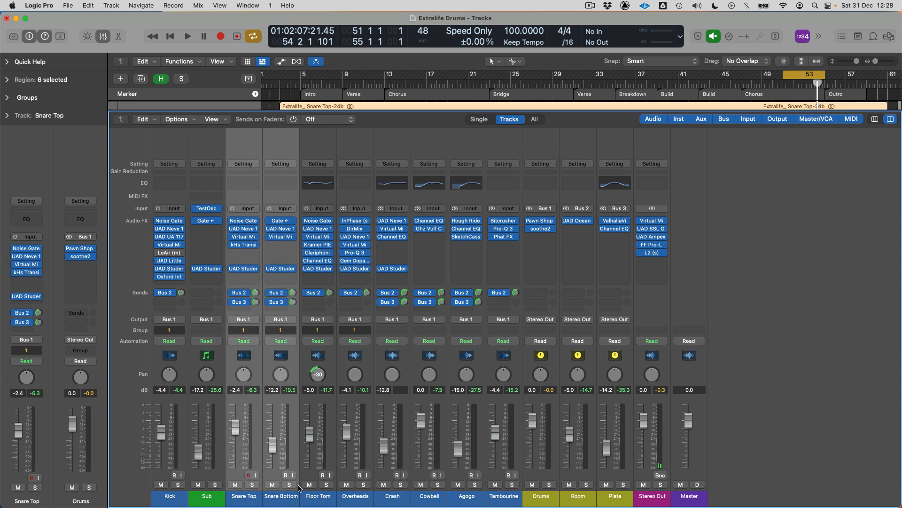
# - Review the channels from Crash to Tambourine, then the Drums, Room and Plate buses, by selecting their strips
pyautogui.moveTo(499, 502); pyautogui.dragTo(393, 500)
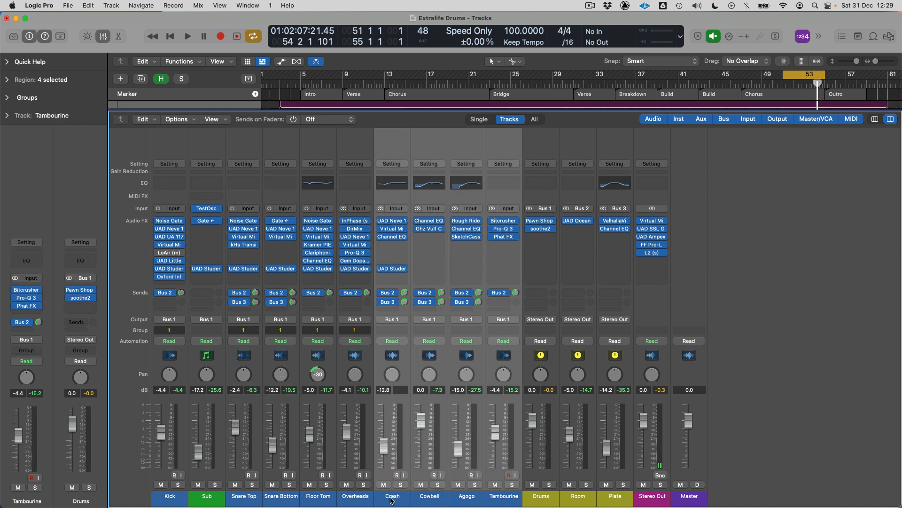
pyautogui.click(423, 497)
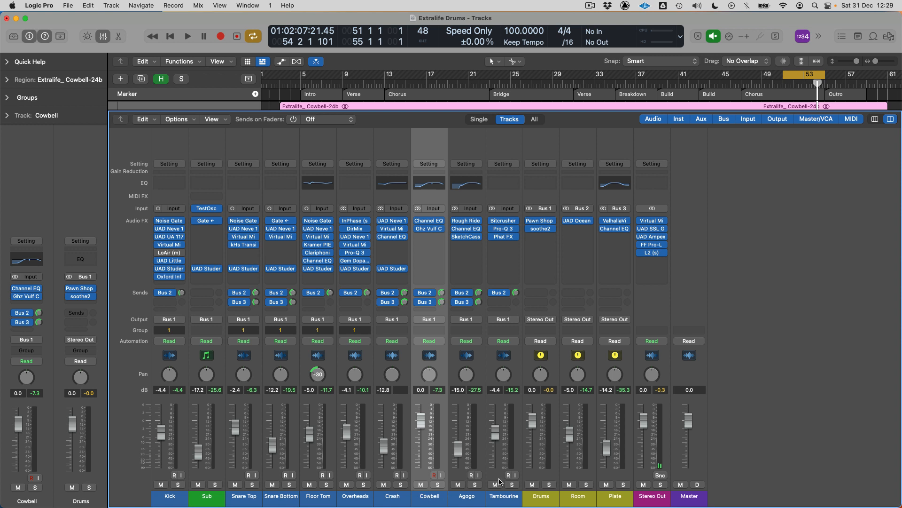
pyautogui.click(581, 500)
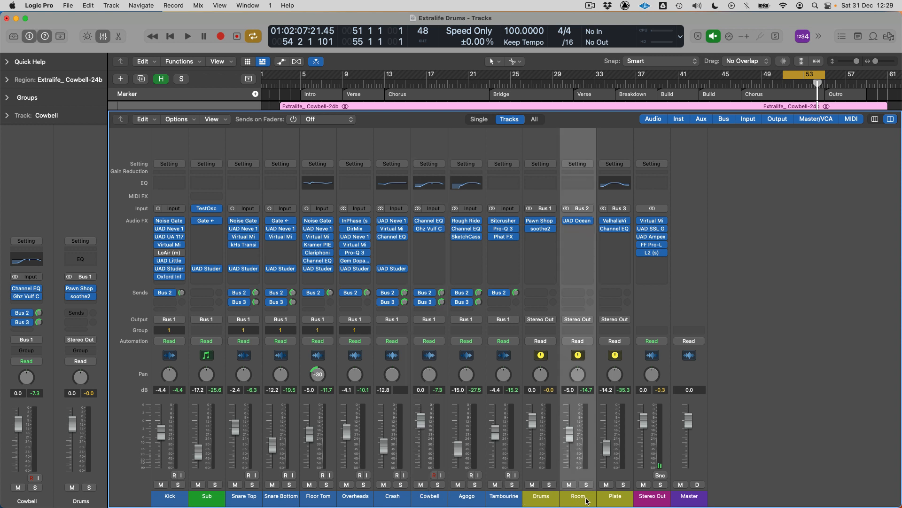
pyautogui.click(618, 503)
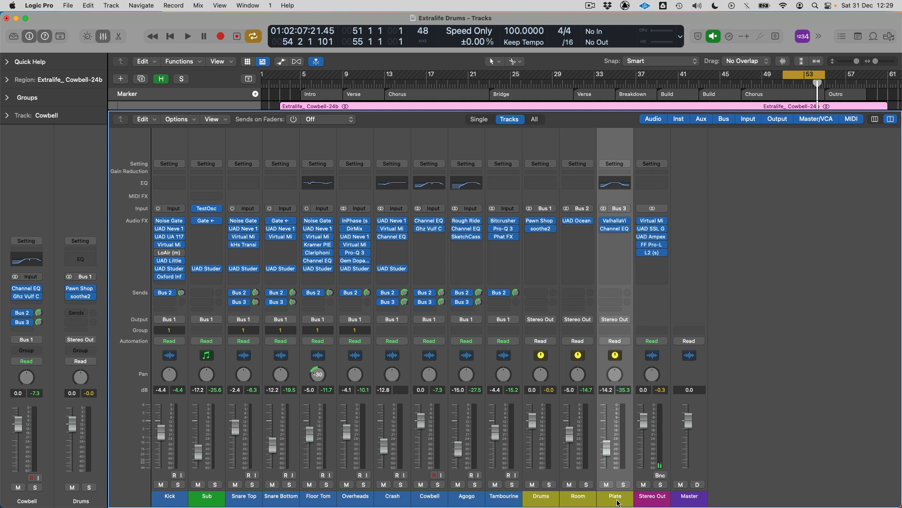
pyautogui.click(546, 498)
pyautogui.moveTo(621, 495); pyautogui.dragTo(591, 497)
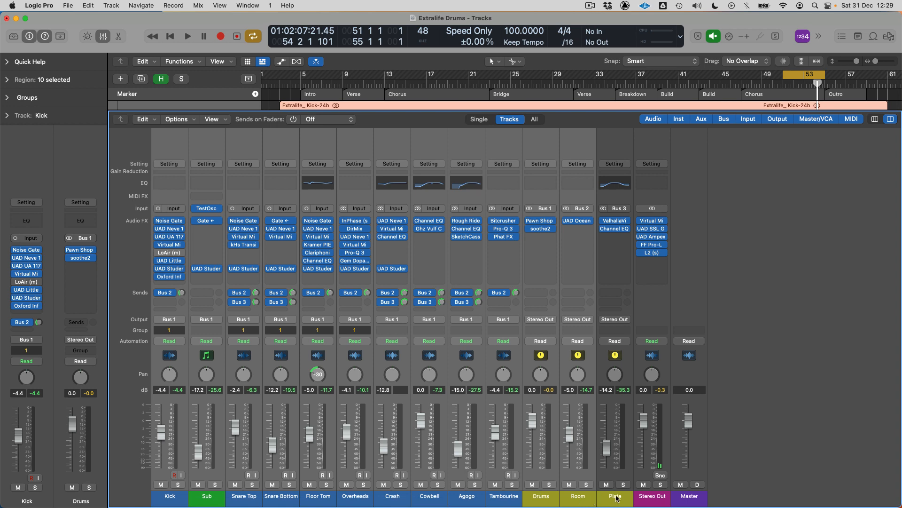
pyautogui.click(616, 497)
# - Select all channels from Kick to Stereo Out and bypass their insert effects, keeping the Sub's TestOsc and Gate active
pyautogui.moveTo(651, 498); pyautogui.dragTo(168, 498)
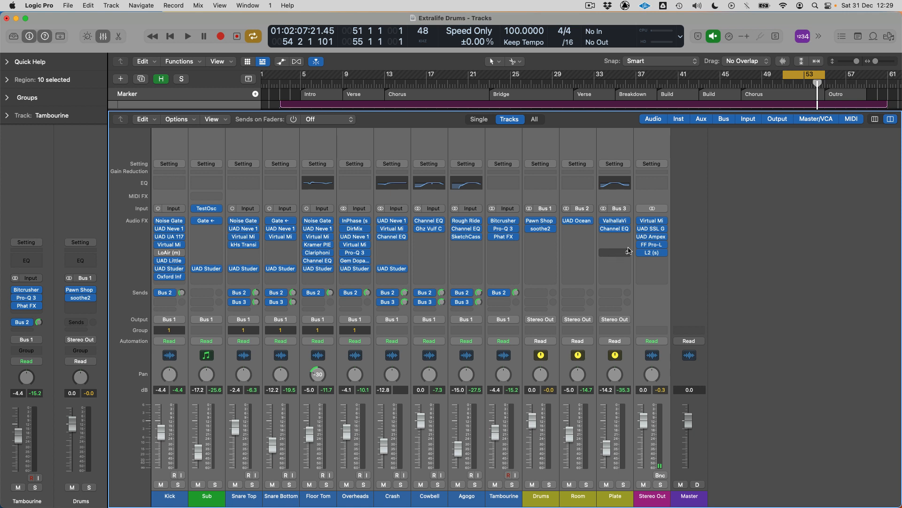
pyautogui.moveTo(641, 252); pyautogui.dragTo(641, 220)
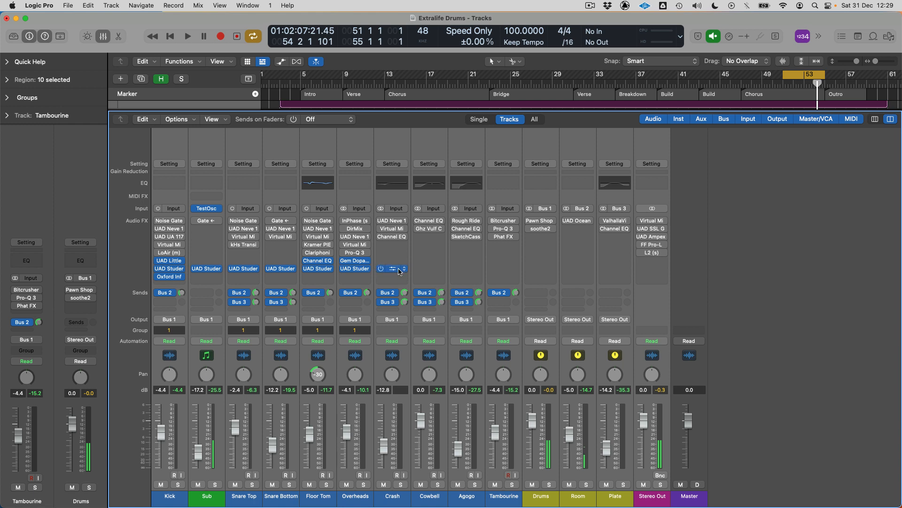
pyautogui.moveTo(399, 271); pyautogui.dragTo(395, 270)
pyautogui.click(212, 495)
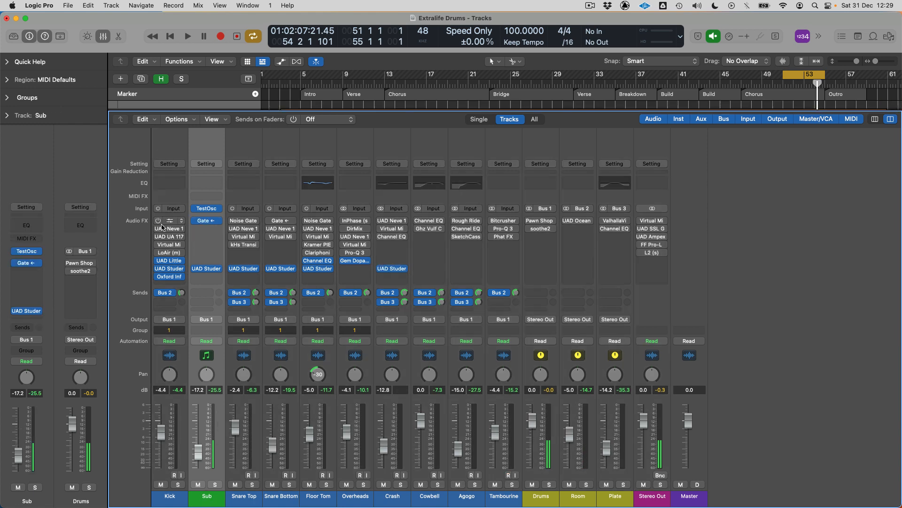
pyautogui.moveTo(169, 277); pyautogui.dragTo(305, 269)
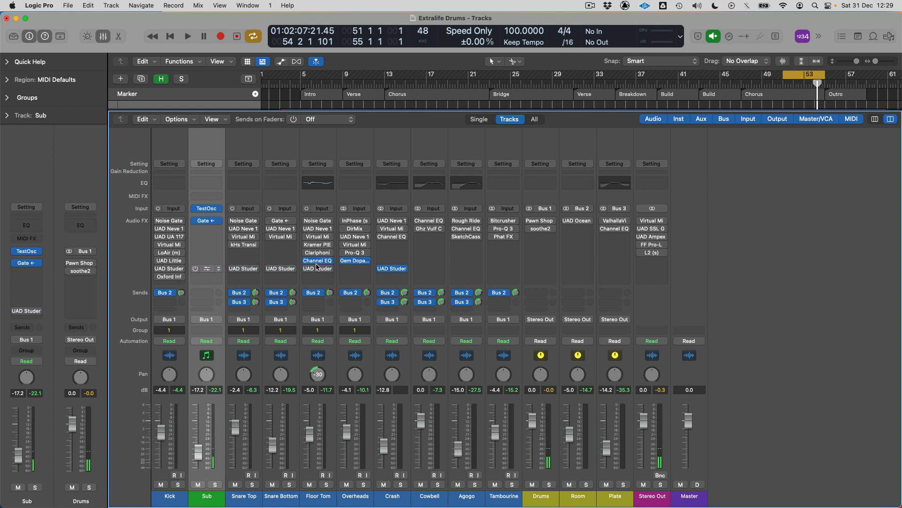
pyautogui.click(306, 260)
pyautogui.click(379, 269)
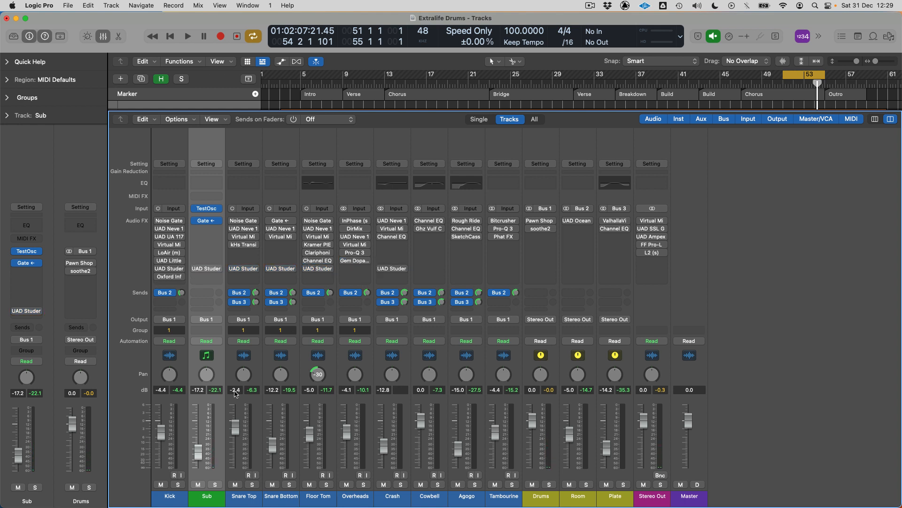
# - Audition the unprocessed chorus, then reselect the channels from Kick to Stereo Out and re-enable their insert effects
pyautogui.press('space')
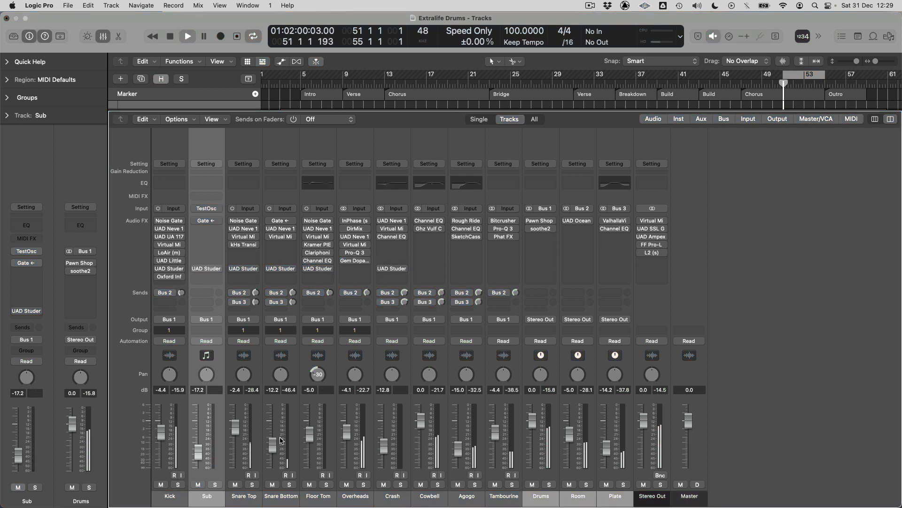
pyautogui.moveTo(170, 496); pyautogui.dragTo(651, 498)
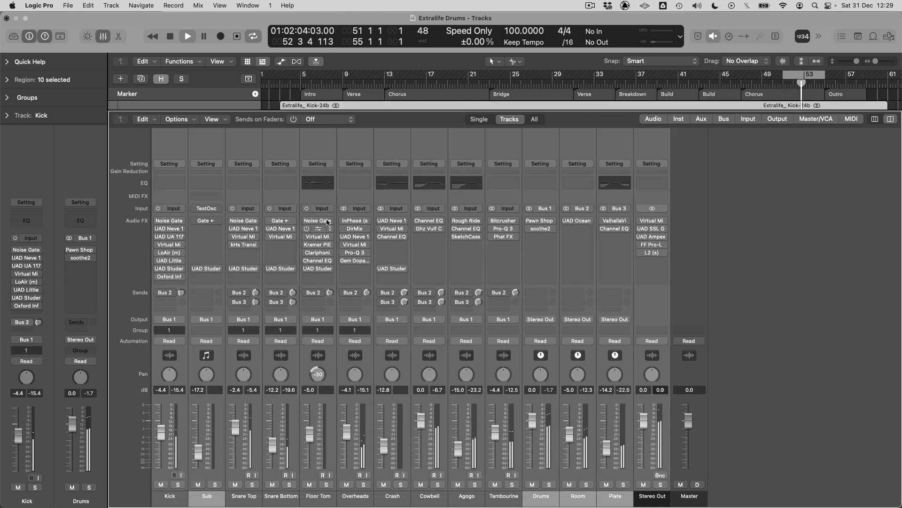
pyautogui.moveTo(641, 222)
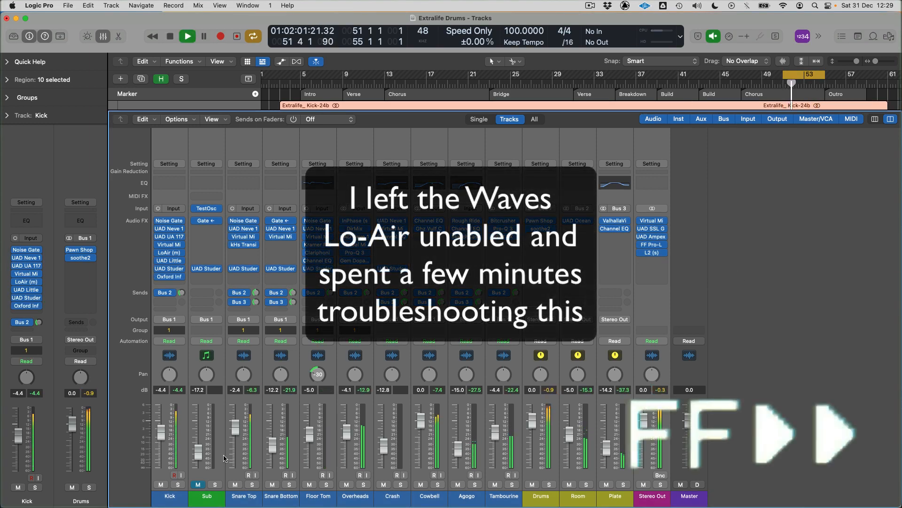
# - Unmute the Sub channel, select the Kick, and audition the chorus to check the low end
pyautogui.click(207, 496)
pyautogui.click(198, 484)
pyautogui.click(170, 496)
pyautogui.press('space')
pyautogui.press('space')
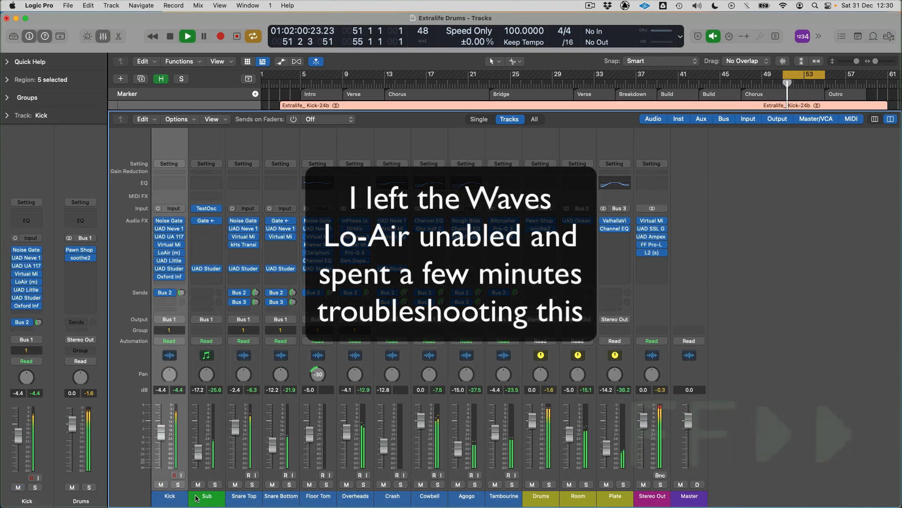
pyautogui.press('space')
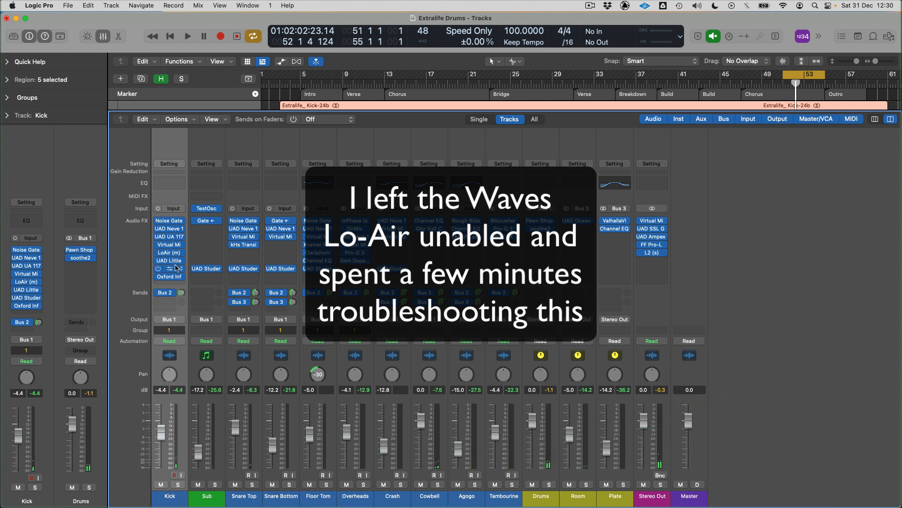
# - Bypass LoAir on the Kick channel, audition the processed chorus, and hide the mixer
pyautogui.click(158, 253)
pyautogui.press('space')
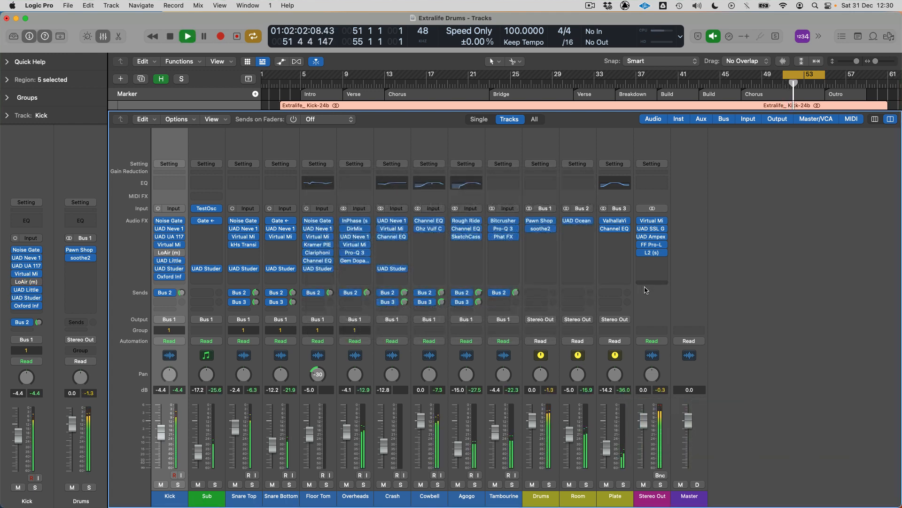
pyautogui.press('x')
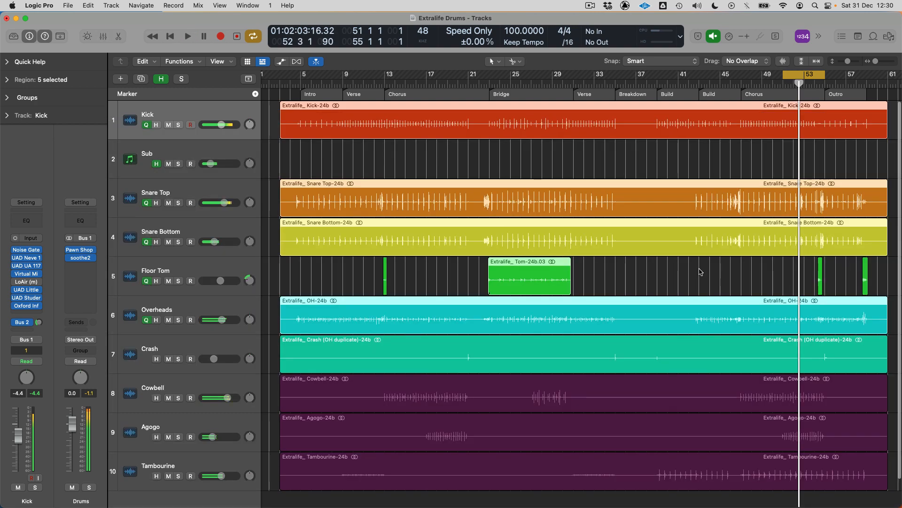